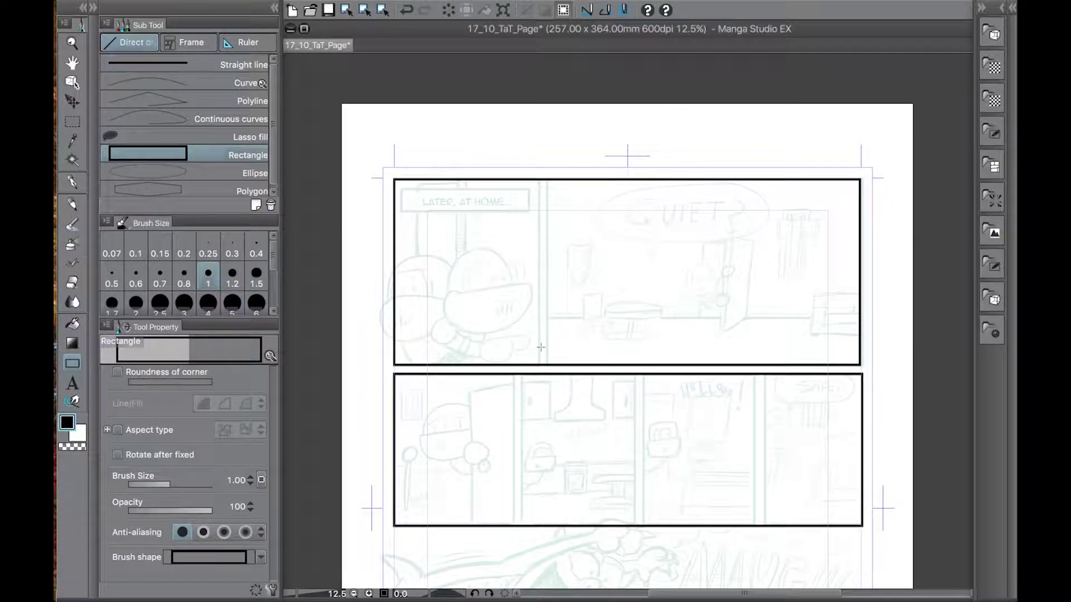
# Draw a closely spaced pair of vertical straight lines dividing the top panel along the sketched gutter
pyautogui.moveTo(540, 173); pyautogui.dragTo(614, 370)
pyautogui.hotkey('ctrl', 'z')
pyautogui.click(215, 65)
pyautogui.moveTo(539, 170)
pyautogui.mouseDown()
pyautogui.moveTo(546, 368)
pyautogui.moveTo(515, 531)
pyautogui.mouseUp()
# Draw pairs of vertical straight lines along the sketched gutters to divide the second row into four panels
pyautogui.moveTo(521, 368); pyautogui.dragTo(522, 531)
pyautogui.moveTo(636, 369); pyautogui.dragTo(635, 531)
pyautogui.moveTo(643, 369); pyautogui.dragTo(644, 531)
pyautogui.hotkey('ctrl', 'z')
pyautogui.hotkey('ctrl', 'z')
pyautogui.hotkey('ctrl', 'z')
pyautogui.moveTo(521, 368); pyautogui.dragTo(522, 533)
pyautogui.moveTo(638, 368); pyautogui.dragTo(642, 533)
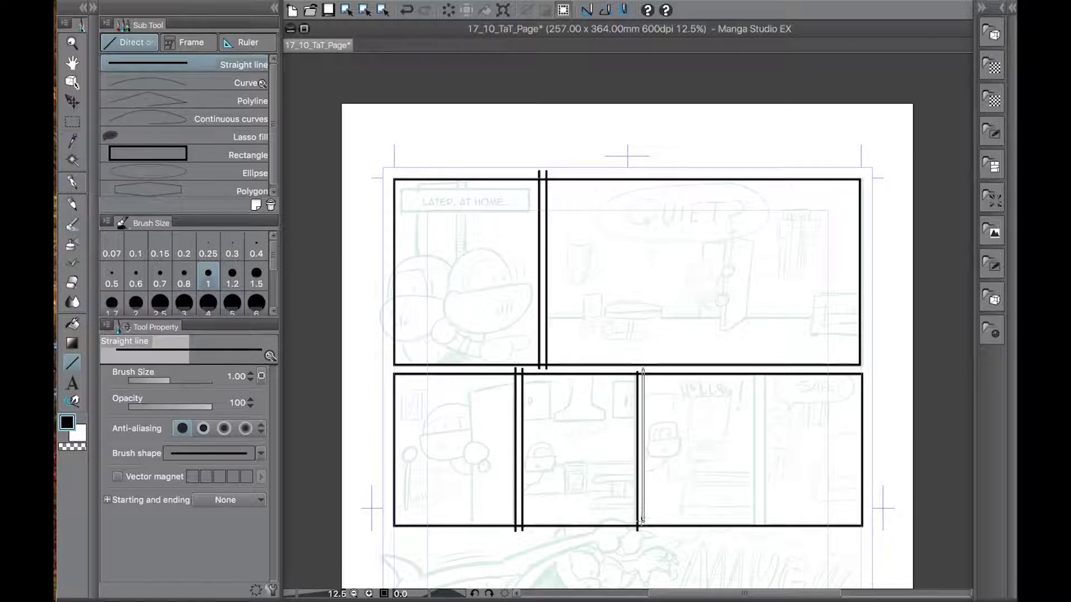
pyautogui.moveTo(755, 394); pyautogui.dragTo(756, 532)
pyautogui.moveTo(763, 368); pyautogui.dragTo(763, 532)
pyautogui.moveTo(729, 330)
pyautogui.mouseDown()
pyautogui.moveTo(729, 285)
pyautogui.moveTo(690, 260)
pyautogui.mouseUp()
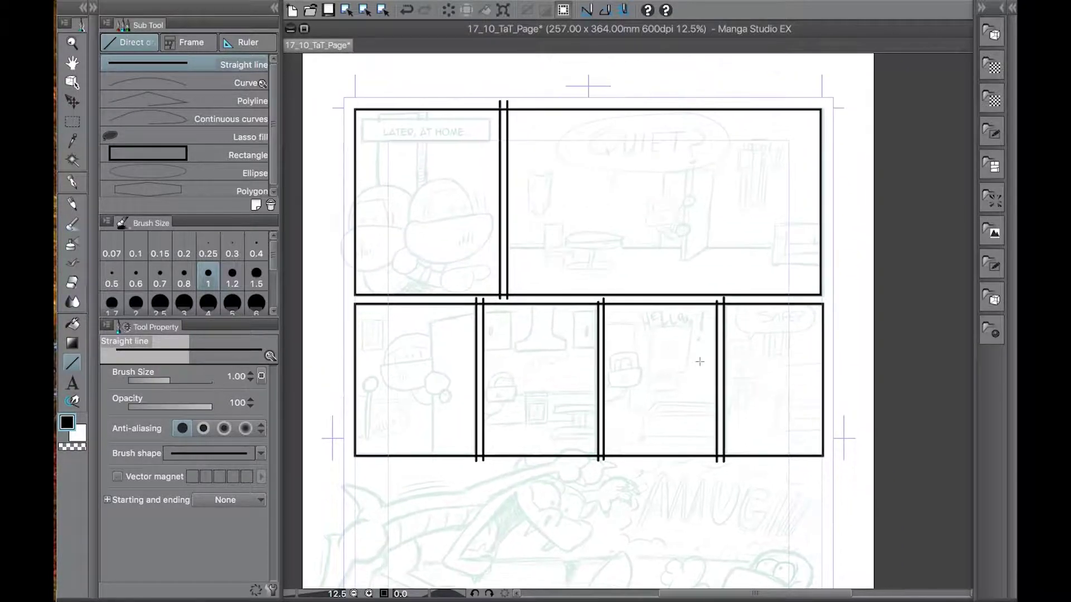
# Erase the border segments between the paired divider lines and their overshooting ends with the vector Hard eraser
pyautogui.click(69, 284)
pyautogui.moveTo(479, 311); pyautogui.dragTo(479, 465)
pyautogui.moveTo(601, 308); pyautogui.dragTo(601, 464)
pyautogui.moveTo(720, 464); pyautogui.dragTo(720, 299)
pyautogui.scroll(6, 673, 288)
pyautogui.hscroll(-3, 664, 276)
pyautogui.hotkey('ctrl', 'z')
pyautogui.moveTo(698, 314); pyautogui.dragTo(698, 324)
pyautogui.moveTo(781, 433); pyautogui.dragTo(760, 308)
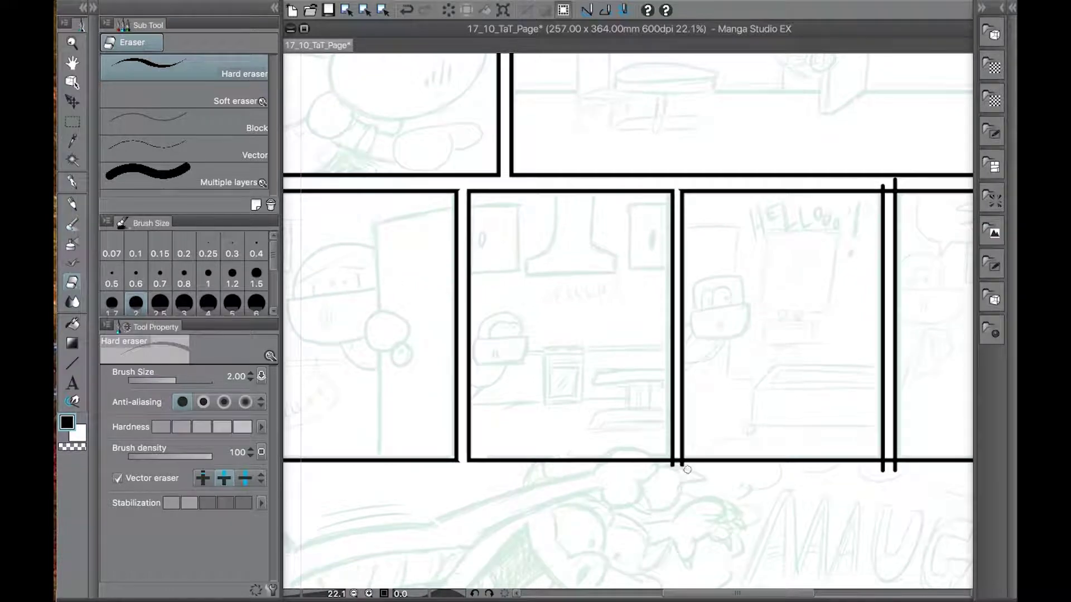
# Trim the remaining overshoots and gutter segments at the second row's right dividers, and switch the vector eraser to erasing touched areas
pyautogui.moveTo(670, 468); pyautogui.dragTo(684, 467)
pyautogui.moveTo(898, 473); pyautogui.dragTo(805, 473)
pyautogui.moveTo(786, 182); pyautogui.dragTo(805, 191)
pyautogui.moveTo(826, 356)
pyautogui.mouseDown()
pyautogui.moveTo(550, 406)
pyautogui.moveTo(874, 384)
pyautogui.moveTo(764, 483)
pyautogui.mouseUp()
pyautogui.click(203, 479)
pyautogui.moveTo(451, 359); pyautogui.dragTo(723, 388)
pyautogui.moveTo(412, 413); pyautogui.dragTo(395, 577)
pyautogui.hscroll(3, 395, 577)
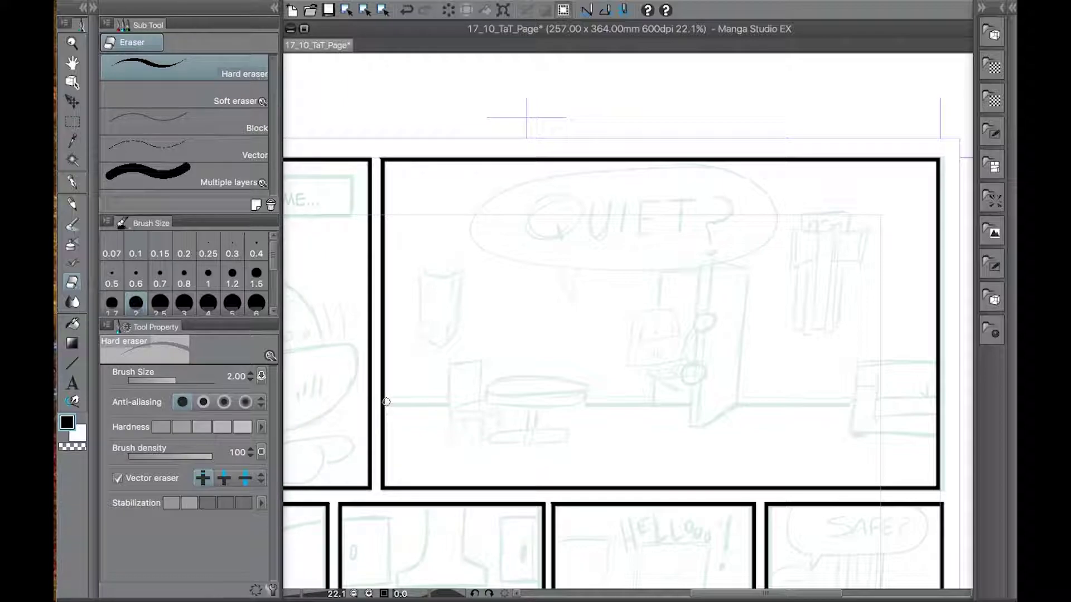
# Lock the Panel Lines layer and ink the right character's mask outline in the first panel on Ink Vector Base with the G-pen
pyautogui.click(1012, 7)
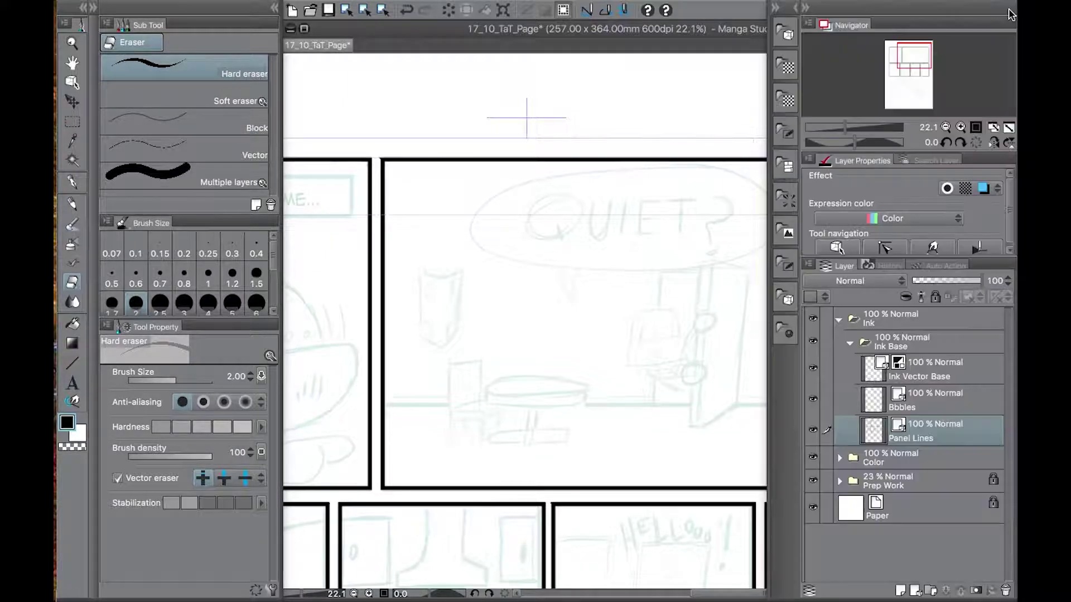
pyautogui.click(961, 376)
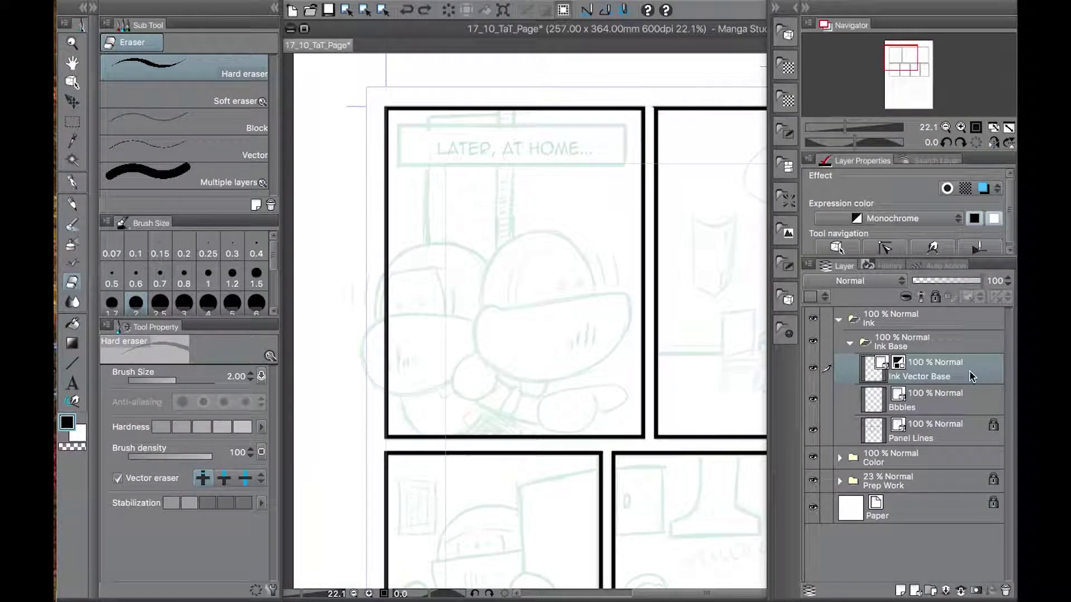
pyautogui.press('p')
pyautogui.moveTo(500, 311)
pyautogui.mouseDown()
pyautogui.moveTo(622, 293)
pyautogui.moveTo(632, 309)
pyautogui.mouseUp()
pyautogui.press('super+z')
pyautogui.moveTo(506, 311)
pyautogui.mouseDown()
pyautogui.moveTo(642, 294)
pyautogui.moveTo(612, 345)
pyautogui.moveTo(516, 313)
pyautogui.moveTo(497, 371)
pyautogui.moveTo(626, 288)
pyautogui.moveTo(506, 304)
pyautogui.moveTo(558, 298)
pyautogui.moveTo(516, 379)
pyautogui.moveTo(506, 313)
pyautogui.mouseUp()
pyautogui.press('super+z')
pyautogui.press('super+z')
pyautogui.hotkey('ctrl', 'z')
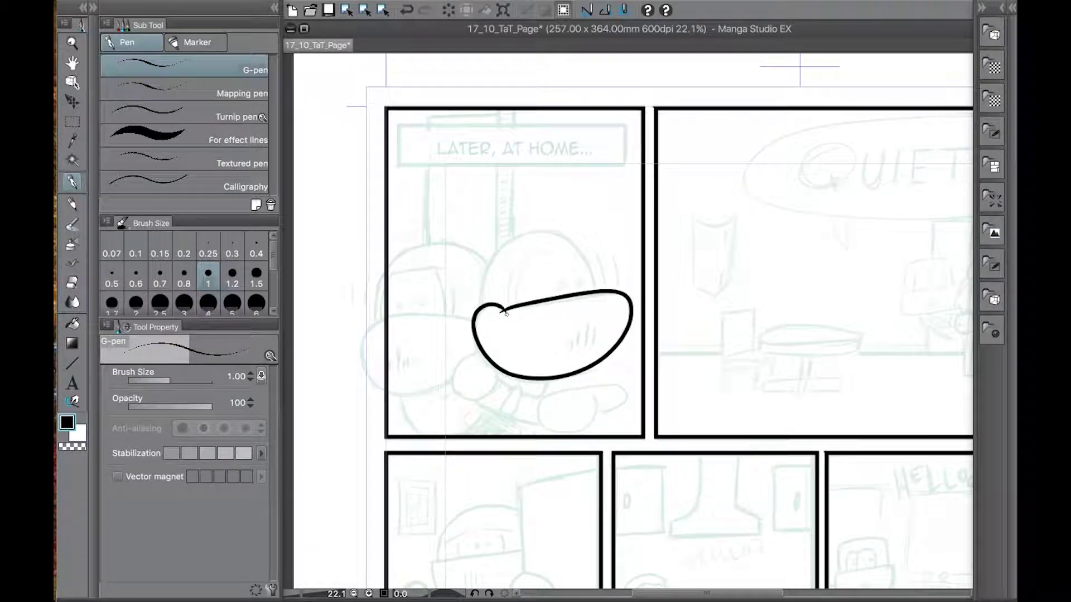
# Ink the right character's rounded head and hood opening above the mask in the first panel
pyautogui.moveTo(478, 272)
pyautogui.mouseDown()
pyautogui.moveTo(585, 255)
pyautogui.moveTo(596, 310)
pyautogui.mouseUp()
pyautogui.moveTo(531, 252)
pyautogui.mouseDown()
pyautogui.moveTo(528, 317)
pyautogui.moveTo(607, 252)
pyautogui.mouseUp()
pyautogui.hotkey('ctrl', 'z')
pyautogui.moveTo(515, 270)
pyautogui.mouseDown()
pyautogui.moveTo(514, 292)
pyautogui.moveTo(376, 280)
pyautogui.moveTo(418, 243)
pyautogui.moveTo(379, 329)
pyautogui.mouseUp()
pyautogui.hotkey('ctrl', 'z')
pyautogui.hotkey('ctrl', 'z')
pyautogui.hotkey('ctrl', 'z')
# Ink the left character's head and mask and the round hand between both characters in the first panel
pyautogui.moveTo(475, 322)
pyautogui.mouseDown()
pyautogui.moveTo(405, 395)
pyautogui.moveTo(457, 382)
pyautogui.mouseUp()
pyautogui.moveTo(476, 349)
pyautogui.mouseDown()
pyautogui.moveTo(465, 398)
pyautogui.moveTo(500, 369)
pyautogui.mouseUp()
pyautogui.moveTo(378, 323)
pyautogui.mouseDown()
pyautogui.moveTo(413, 249)
pyautogui.moveTo(489, 265)
pyautogui.moveTo(435, 249)
pyautogui.moveTo(401, 255)
pyautogui.moveTo(379, 284)
pyautogui.moveTo(486, 258)
pyautogui.mouseUp()
pyautogui.hotkey('ctrl', 'z')
pyautogui.hotkey('ctrl', 'z')
pyautogui.hotkey('ctrl', 'z')
pyautogui.hotkey('ctrl', 'z')
pyautogui.hotkey('ctrl', 'z')
# Ink the left character's body and face details and the right character's arm and pointing hand in the first panel
pyautogui.moveTo(401, 382); pyautogui.dragTo(429, 441)
pyautogui.moveTo(540, 397)
pyautogui.mouseDown()
pyautogui.moveTo(610, 415)
pyautogui.moveTo(566, 433)
pyautogui.moveTo(510, 391)
pyautogui.moveTo(551, 404)
pyautogui.mouseUp()
pyautogui.hotkey('ctrl', 'z')
pyautogui.moveTo(469, 388); pyautogui.dragTo(555, 425)
pyautogui.moveTo(390, 276); pyautogui.dragTo(420, 270)
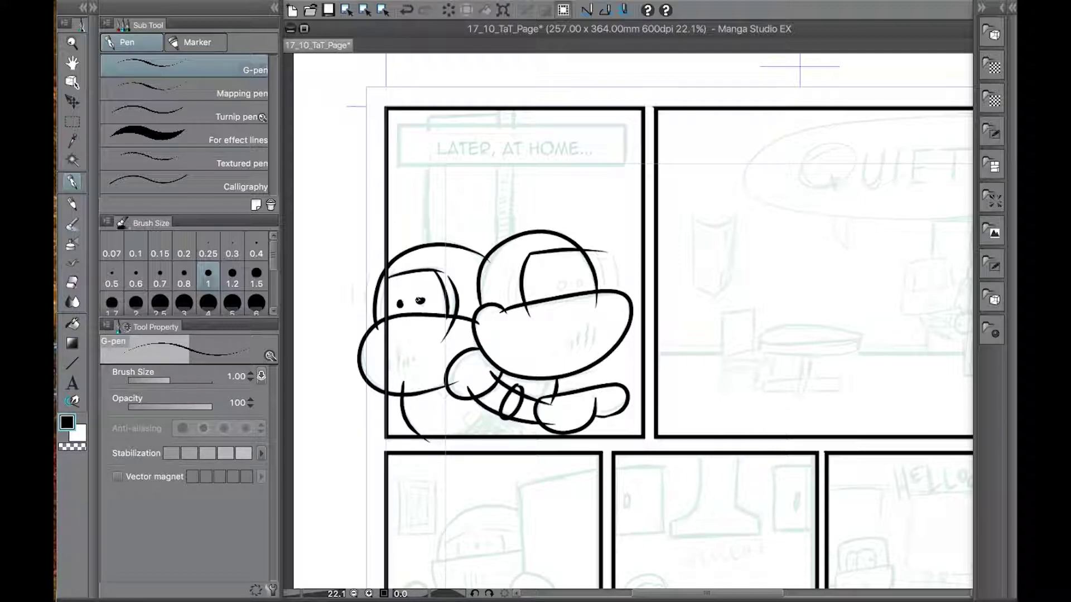
pyautogui.moveTo(474, 445); pyautogui.dragTo(500, 410)
# Erase the first panel's border where it crosses the left character on Panel Lines, and trim overlapping ink lines on Ink Vector Base
pyautogui.click(73, 284)
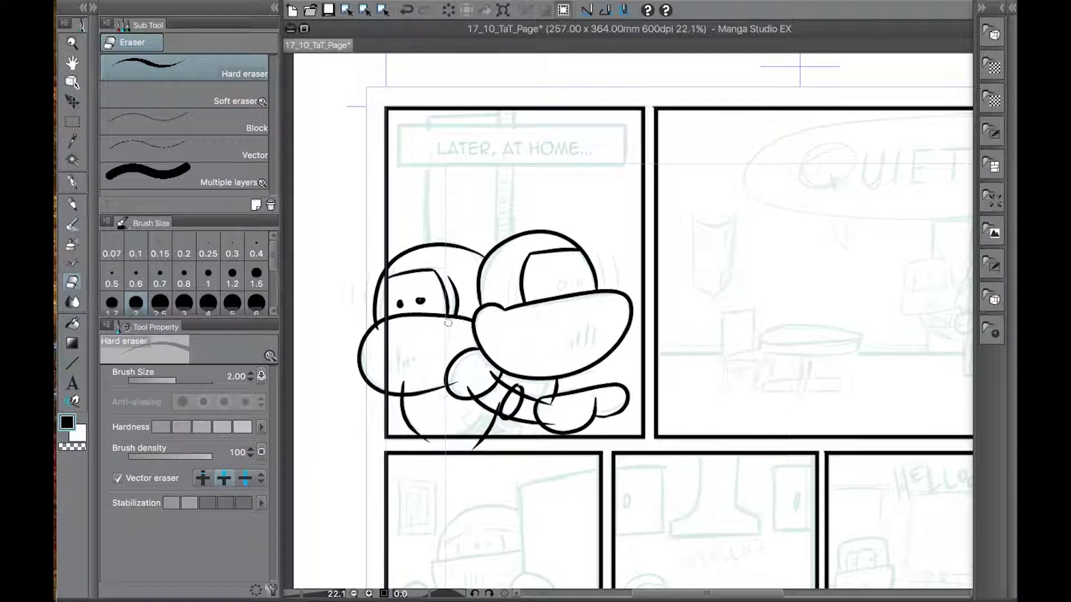
pyautogui.click(1011, 8)
pyautogui.click(973, 427)
pyautogui.click(936, 297)
pyautogui.moveTo(374, 353); pyautogui.dragTo(401, 351)
pyautogui.moveTo(376, 290); pyautogui.dragTo(402, 288)
pyautogui.click(935, 301)
pyautogui.click(937, 369)
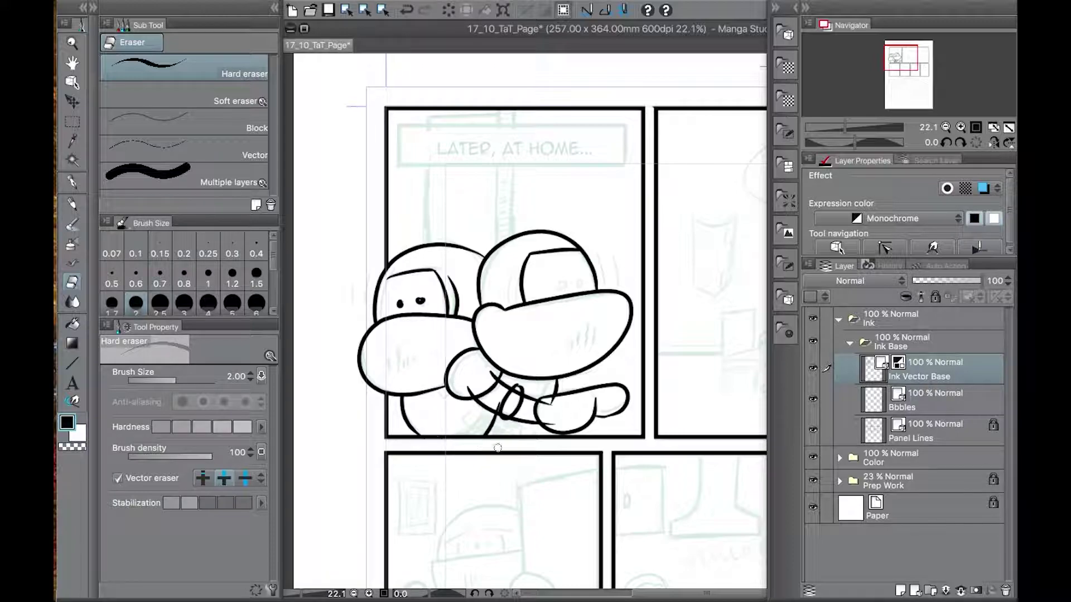
pyautogui.moveTo(498, 369); pyautogui.dragTo(492, 377)
pyautogui.moveTo(517, 394)
pyautogui.mouseDown()
pyautogui.moveTo(509, 414)
pyautogui.moveTo(552, 428)
pyautogui.moveTo(554, 406)
pyautogui.mouseUp()
# Ink the small doorway character's head, mask and two round hands in the top row's second panel
pyautogui.moveTo(626, 379)
pyautogui.mouseDown()
pyautogui.moveTo(409, 388)
pyautogui.moveTo(252, 370)
pyautogui.mouseUp()
pyautogui.click(73, 184)
pyautogui.moveTo(585, 276)
pyautogui.mouseDown()
pyautogui.moveTo(552, 280)
pyautogui.moveTo(587, 289)
pyautogui.moveTo(531, 278)
pyautogui.moveTo(578, 281)
pyautogui.moveTo(592, 305)
pyautogui.mouseUp()
pyautogui.moveTo(604, 252); pyautogui.dragTo(611, 253)
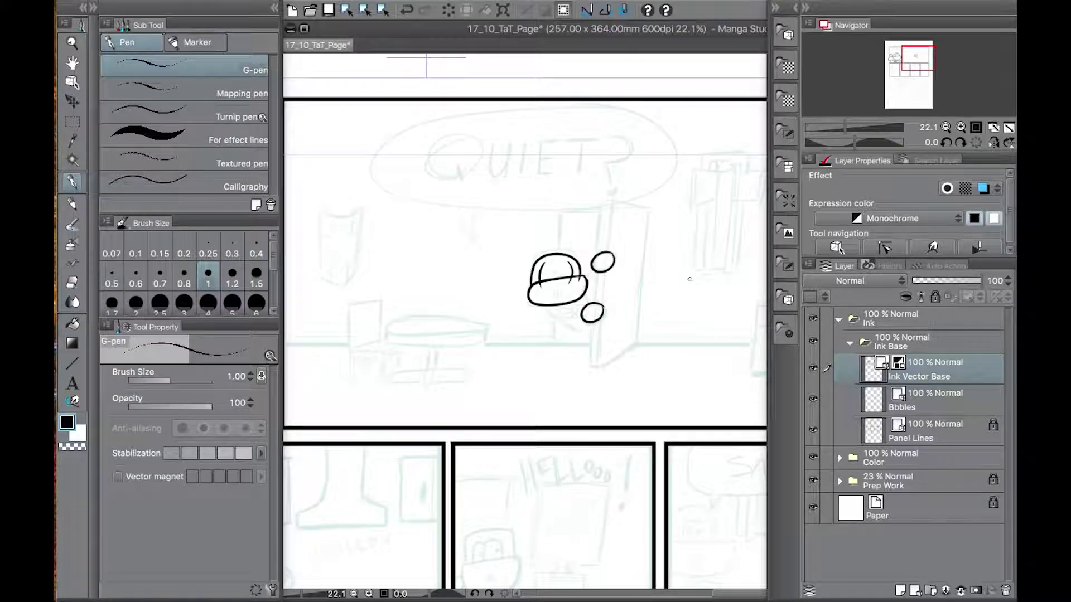
# Ink the doorway character's arms and body, connecting the hands to the head
pyautogui.scroll(2, 613, 298)
pyautogui.hotkey('ctrl', 'z')
pyautogui.moveTo(495, 323)
pyautogui.mouseDown()
pyautogui.moveTo(556, 333)
pyautogui.moveTo(494, 344)
pyautogui.moveTo(514, 328)
pyautogui.mouseUp()
pyautogui.moveTo(554, 270); pyautogui.dragTo(571, 248)
pyautogui.moveTo(559, 276)
pyautogui.mouseDown()
pyautogui.moveTo(585, 253)
pyautogui.moveTo(569, 317)
pyautogui.mouseUp()
pyautogui.moveTo(507, 350); pyautogui.dragTo(567, 355)
pyautogui.hotkey('ctrl', 'z')
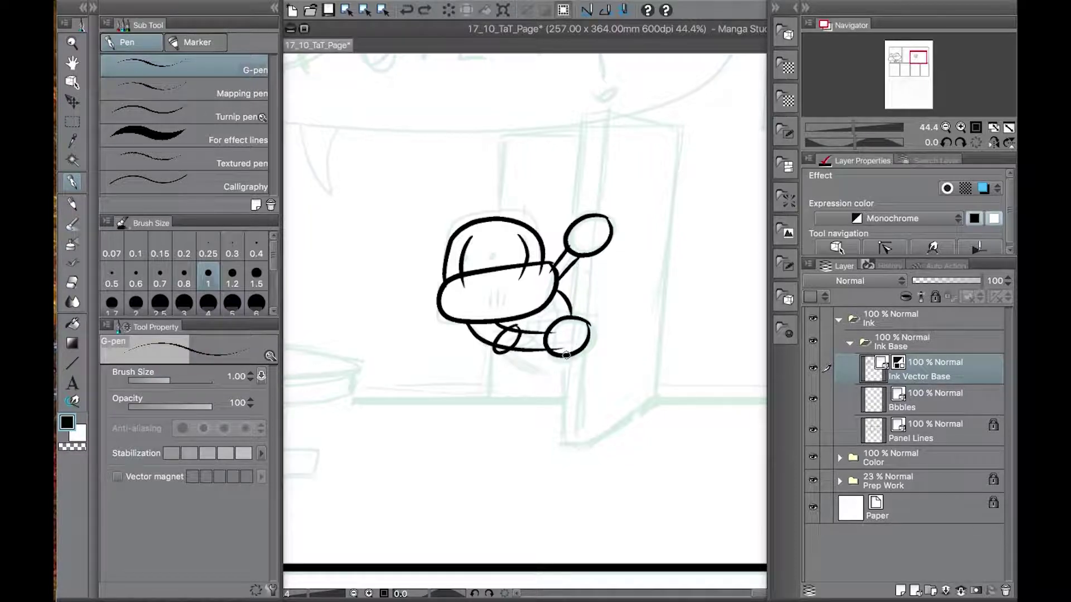
# Ink the door's upper edge and long vertical edge in the second row's first panel
pyautogui.scroll(-4, 505, 343)
pyautogui.moveTo(375, 476)
pyautogui.mouseDown()
pyautogui.moveTo(648, 230)
pyautogui.moveTo(544, 335)
pyautogui.mouseUp()
pyautogui.scroll(2, 611, 230)
pyautogui.scroll(1, 572, 365)
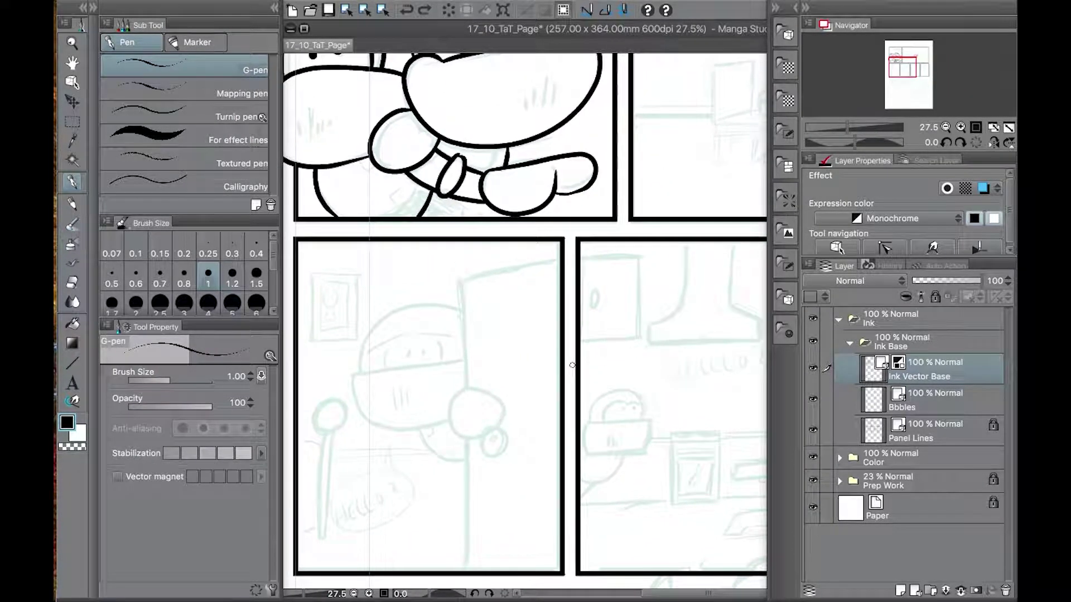
pyautogui.moveTo(459, 282)
pyautogui.mouseDown()
pyautogui.moveTo(567, 255)
pyautogui.moveTo(470, 382)
pyautogui.moveTo(581, 256)
pyautogui.mouseUp()
pyautogui.hotkey('ctrl', 'z')
pyautogui.hotkey('ctrl', 'z')
pyautogui.moveTo(460, 251); pyautogui.dragTo(460, 583)
pyautogui.hotkey('ctrl', 'z')
# Ink the character peeking around the door, with head, mask, hood opening, body and two round hands
pyautogui.moveTo(452, 404)
pyautogui.mouseDown()
pyautogui.moveTo(504, 404)
pyautogui.moveTo(453, 402)
pyautogui.mouseUp()
pyautogui.moveTo(475, 318)
pyautogui.mouseDown()
pyautogui.moveTo(363, 385)
pyautogui.moveTo(480, 358)
pyautogui.mouseUp()
pyautogui.moveTo(358, 373); pyautogui.dragTo(463, 416)
pyautogui.moveTo(369, 350)
pyautogui.mouseDown()
pyautogui.moveTo(430, 332)
pyautogui.moveTo(472, 345)
pyautogui.mouseUp()
pyautogui.hotkey('ctrl', 'z')
pyautogui.moveTo(416, 417)
pyautogui.mouseDown()
pyautogui.moveTo(469, 467)
pyautogui.moveTo(490, 460)
pyautogui.mouseUp()
pyautogui.moveTo(484, 432)
pyautogui.mouseDown()
pyautogui.moveTo(509, 449)
pyautogui.moveTo(482, 431)
pyautogui.mouseUp()
pyautogui.hotkey('ctrl', 'z')
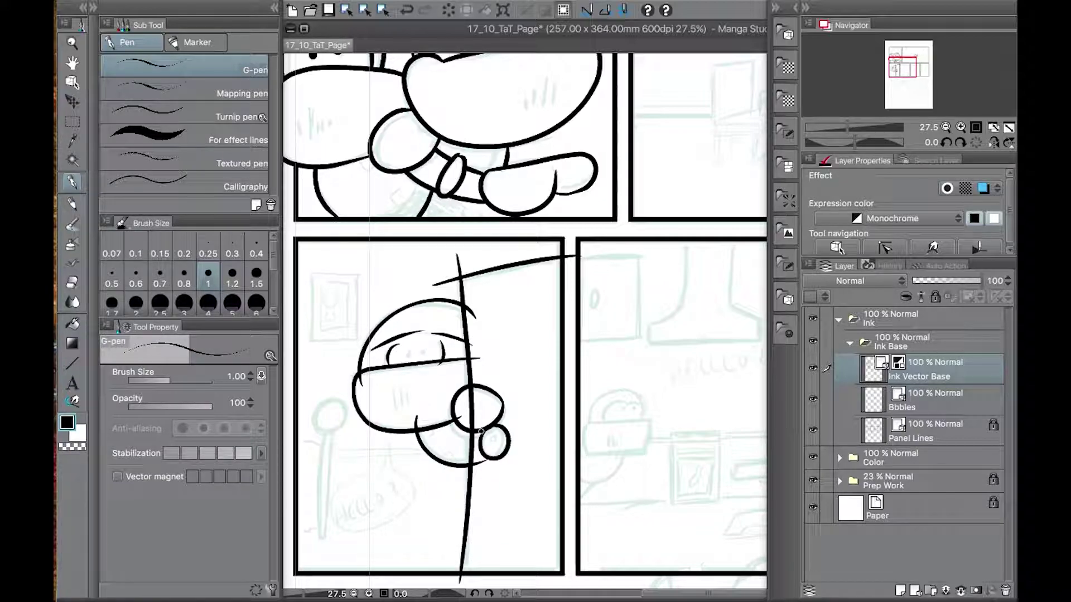
# Erase the door line overshoots and the ink lines overlapping the peeking character's head, hand and body
pyautogui.press('e')
pyautogui.click(570, 257)
pyautogui.moveTo(456, 263); pyautogui.dragTo(446, 289)
pyautogui.click(474, 407)
pyautogui.click(416, 419)
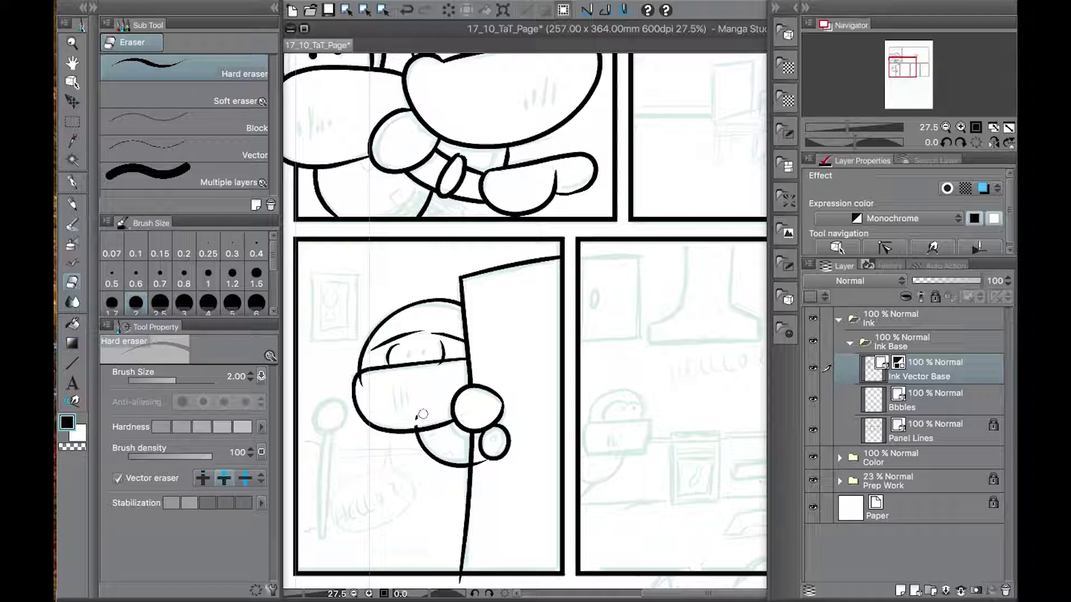
pyautogui.click(481, 463)
# Ink the peeking character's mask and rounded head in the second row's second panel
pyautogui.moveTo(580, 402)
pyautogui.mouseDown()
pyautogui.moveTo(538, 407)
pyautogui.moveTo(410, 322)
pyautogui.mouseUp()
pyautogui.press('p')
pyautogui.moveTo(482, 343)
pyautogui.mouseDown()
pyautogui.moveTo(434, 343)
pyautogui.moveTo(483, 343)
pyautogui.moveTo(423, 367)
pyautogui.moveTo(483, 346)
pyautogui.moveTo(418, 347)
pyautogui.moveTo(425, 326)
pyautogui.mouseUp()
pyautogui.press('super+z')
pyautogui.press('super+z')
pyautogui.hotkey('ctrl', 'z')
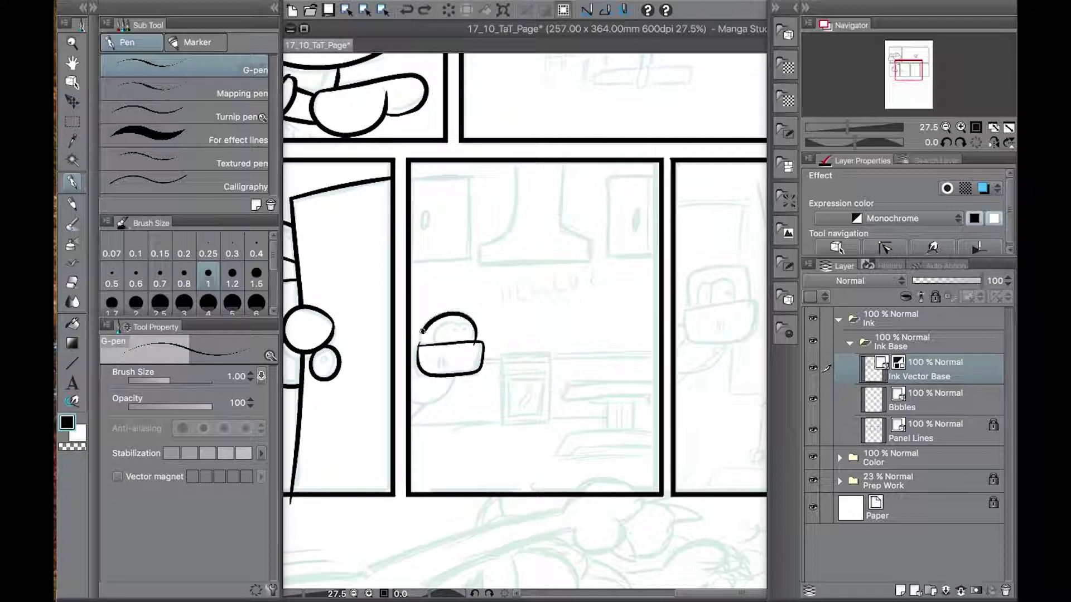
# Ink this character's body and face opening, and erase the lines extending past the panel's left border
pyautogui.moveTo(403, 428); pyautogui.dragTo(441, 393)
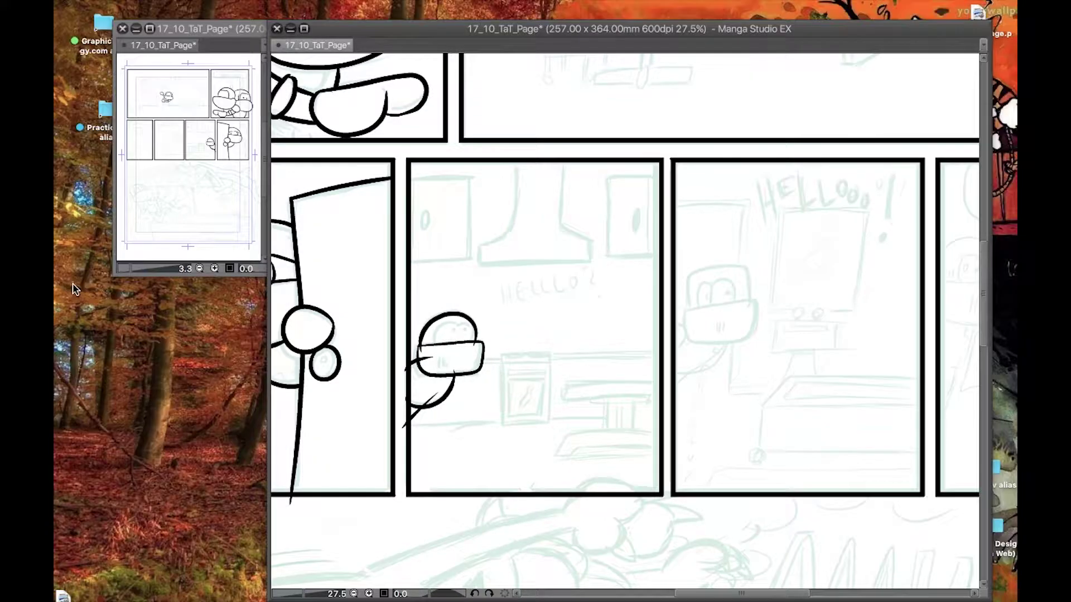
pyautogui.press('e')
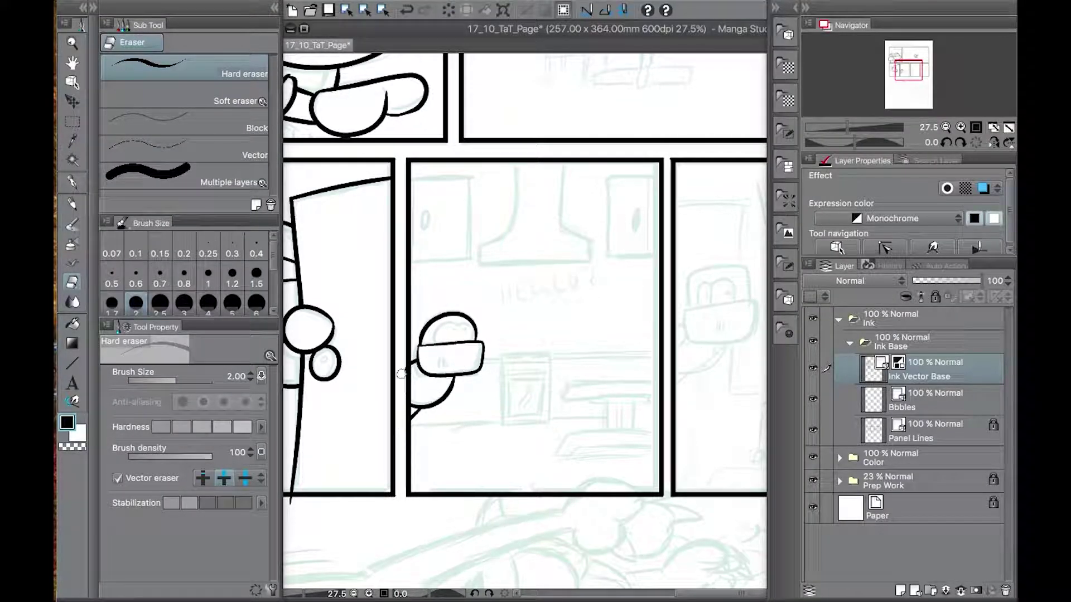
pyautogui.press('p')
pyautogui.moveTo(471, 324); pyautogui.dragTo(439, 343)
# Ink the character's mask, squarish head and eye shapes in the second row's third panel
pyautogui.moveTo(565, 382); pyautogui.dragTo(325, 403)
pyautogui.moveTo(445, 333)
pyautogui.mouseDown()
pyautogui.moveTo(511, 342)
pyautogui.moveTo(459, 329)
pyautogui.moveTo(506, 287)
pyautogui.mouseUp()
pyautogui.hotkey('ctrl', 'z')
pyautogui.hotkey('ctrl', 'z')
pyautogui.moveTo(446, 334)
pyautogui.mouseDown()
pyautogui.moveTo(513, 346)
pyautogui.moveTo(446, 333)
pyautogui.moveTo(447, 304)
pyautogui.moveTo(504, 333)
pyautogui.moveTo(472, 326)
pyautogui.mouseUp()
pyautogui.hotkey('ctrl', 'z')
# Ink the third-panel character's body curves and erase the overshooting line ends
pyautogui.moveTo(436, 395); pyautogui.dragTo(490, 357)
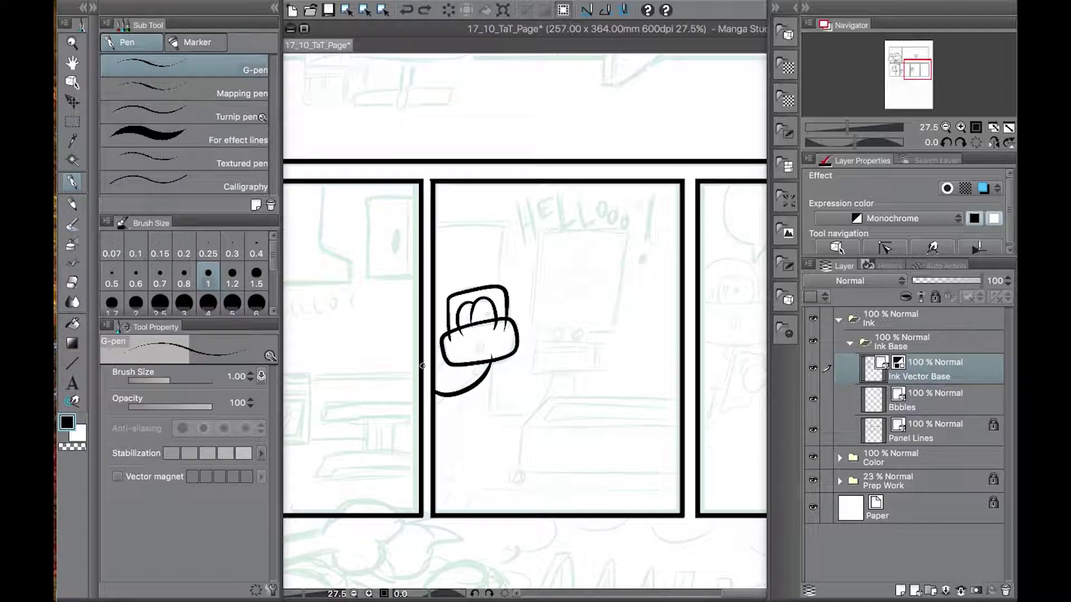
pyautogui.moveTo(428, 415); pyautogui.dragTo(466, 381)
pyautogui.click(72, 283)
pyautogui.moveTo(490, 347)
pyautogui.mouseDown()
pyautogui.moveTo(461, 355)
pyautogui.moveTo(462, 387)
pyautogui.mouseUp()
# Ink the character's mask and rounded head against the left border of the second row's fourth panel
pyautogui.moveTo(641, 385); pyautogui.dragTo(323, 365)
pyautogui.click(73, 183)
pyautogui.moveTo(378, 285)
pyautogui.mouseDown()
pyautogui.moveTo(468, 297)
pyautogui.moveTo(375, 320)
pyautogui.moveTo(467, 311)
pyautogui.moveTo(377, 322)
pyautogui.mouseUp()
pyautogui.hotkey('ctrl', 'z')
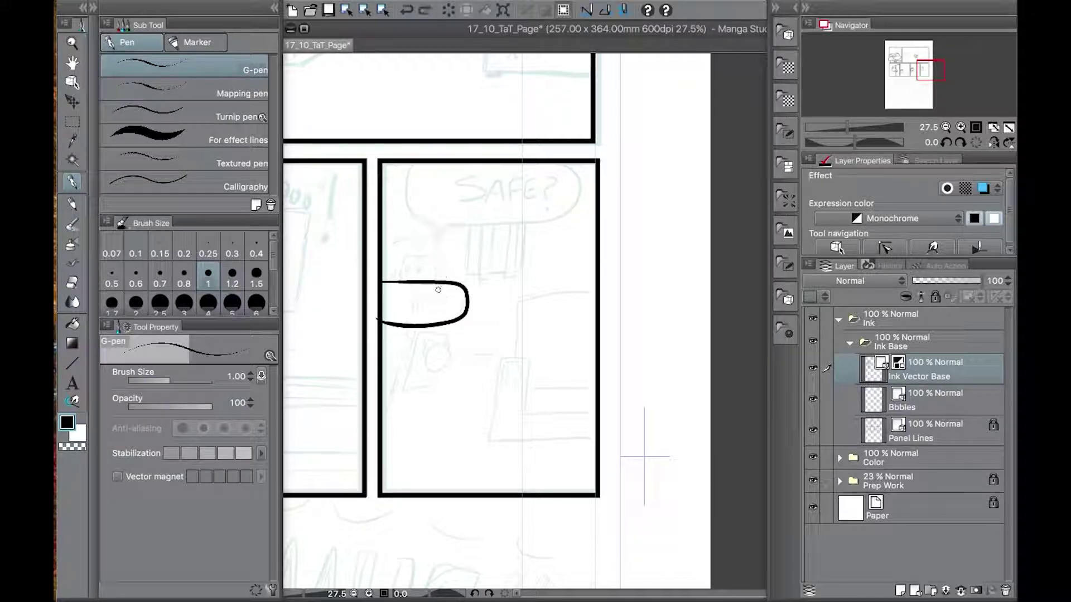
pyautogui.hotkey('ctrl', 'z')
pyautogui.moveTo(381, 244); pyautogui.dragTo(439, 302)
pyautogui.hotkey('ctrl', 'z')
pyautogui.hotkey('ctrl', 'z')
pyautogui.hotkey('ctrl', 'z')
# Ink the fourth-panel character's hood opening, arm and round hand, and erase the lines crossing the panel border
pyautogui.moveTo(397, 250)
pyautogui.mouseDown()
pyautogui.moveTo(439, 257)
pyautogui.moveTo(389, 279)
pyautogui.mouseUp()
pyautogui.moveTo(395, 252)
pyautogui.mouseDown()
pyautogui.moveTo(418, 253)
pyautogui.moveTo(435, 284)
pyautogui.moveTo(392, 262)
pyautogui.moveTo(439, 281)
pyautogui.moveTo(440, 296)
pyautogui.mouseUp()
pyautogui.hotkey('ctrl', 'z')
pyautogui.hotkey('ctrl', 'z')
pyautogui.hotkey('ctrl', 'z')
pyautogui.click(73, 282)
pyautogui.click(74, 184)
pyautogui.hotkey('ctrl', 'z')
pyautogui.moveTo(446, 343)
pyautogui.mouseDown()
pyautogui.moveTo(445, 377)
pyautogui.moveTo(455, 350)
pyautogui.moveTo(407, 396)
pyautogui.mouseUp()
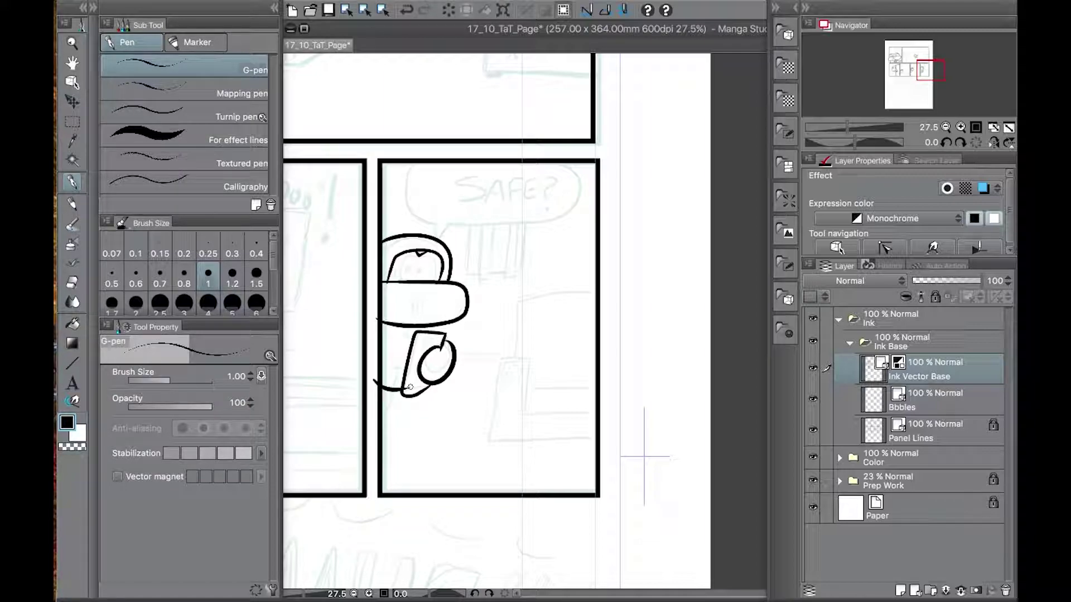
pyautogui.click(73, 283)
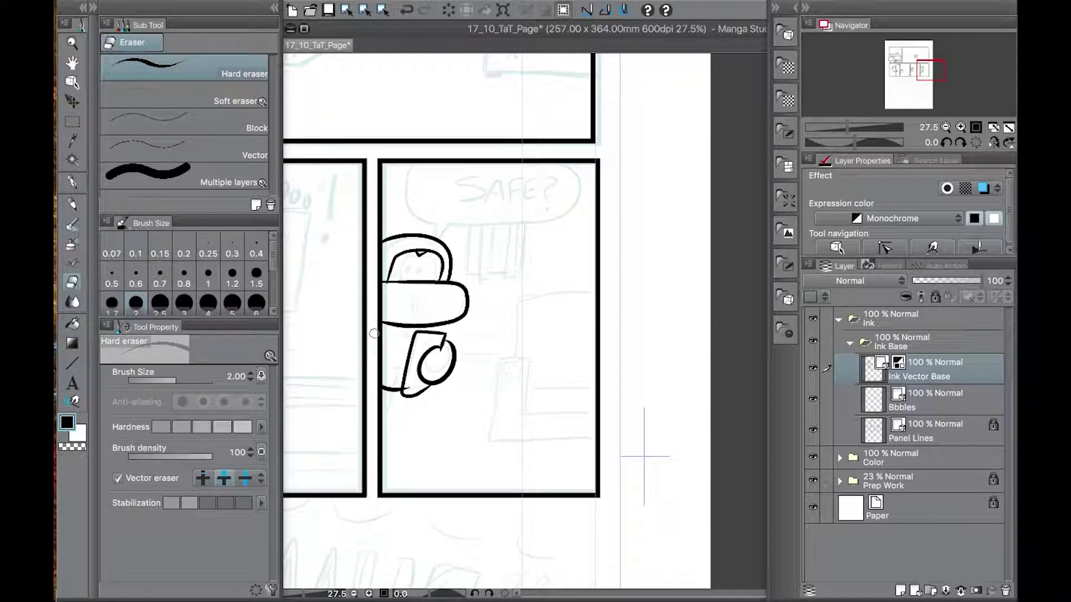
# Ink the right character's tilted mask, head, hood opening and eye shapes in the large bottom scene
pyautogui.moveTo(357, 452); pyautogui.dragTo(804, 116)
pyautogui.scroll(-4, 580, 268)
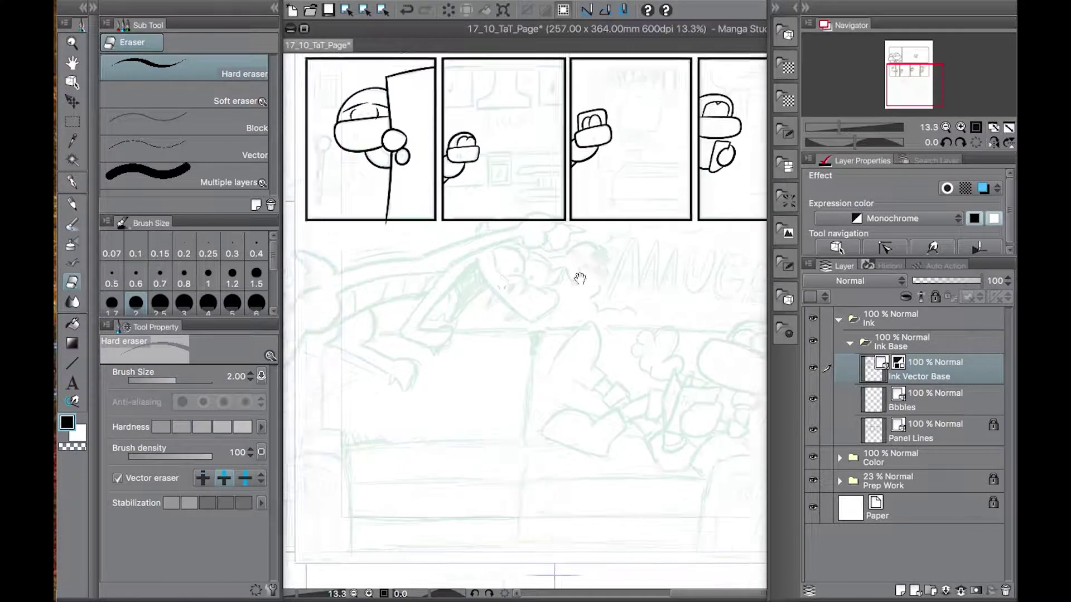
pyautogui.moveTo(764, 306); pyautogui.dragTo(556, 325)
pyautogui.scroll(3, 557, 325)
pyautogui.click(72, 184)
pyautogui.moveTo(601, 284)
pyautogui.mouseDown()
pyautogui.moveTo(478, 302)
pyautogui.moveTo(603, 285)
pyautogui.mouseUp()
pyautogui.moveTo(505, 233)
pyautogui.mouseDown()
pyautogui.moveTo(610, 208)
pyautogui.moveTo(587, 293)
pyautogui.mouseUp()
pyautogui.moveTo(551, 242); pyautogui.dragTo(592, 254)
pyautogui.moveTo(516, 240); pyautogui.dragTo(563, 219)
pyautogui.moveTo(572, 265); pyautogui.dragTo(596, 246)
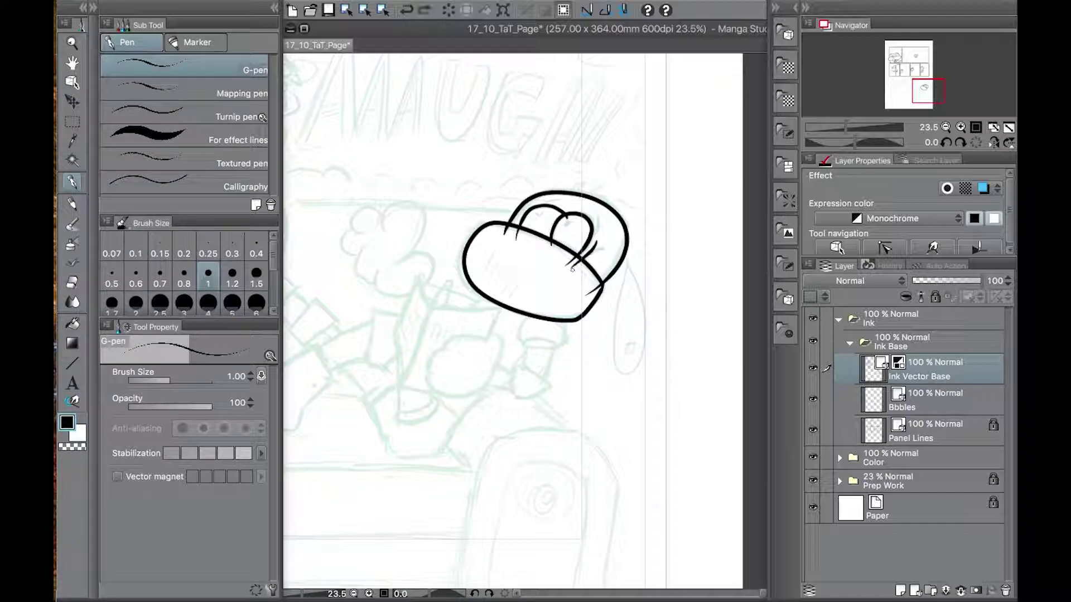
# Ink the right character's collar, upper arm and rounded fist below the mask in the large bottom scene, undoing poor strokes
pyautogui.moveTo(558, 346)
pyautogui.mouseDown()
pyautogui.moveTo(522, 341)
pyautogui.moveTo(553, 347)
pyautogui.moveTo(537, 339)
pyautogui.moveTo(519, 367)
pyautogui.moveTo(544, 391)
pyautogui.mouseUp()
pyautogui.press('super+z')
pyautogui.moveTo(491, 333); pyautogui.dragTo(446, 393)
pyautogui.moveTo(445, 350); pyautogui.dragTo(486, 339)
pyautogui.press('super+z')
# Ink the right character's pointed elbow and the straight outer edges of the chest around the fist
pyautogui.moveTo(511, 404); pyautogui.dragTo(487, 392)
pyautogui.moveTo(512, 375); pyautogui.dragTo(498, 364)
pyautogui.press('super+z')
pyautogui.press('super+z')
pyautogui.moveTo(510, 405); pyautogui.dragTo(486, 390)
pyautogui.moveTo(500, 365); pyautogui.dragTo(512, 375)
pyautogui.moveTo(495, 316)
pyautogui.mouseDown()
pyautogui.moveTo(427, 310)
pyautogui.moveTo(489, 339)
pyautogui.mouseUp()
pyautogui.moveTo(428, 310); pyautogui.dragTo(405, 379)
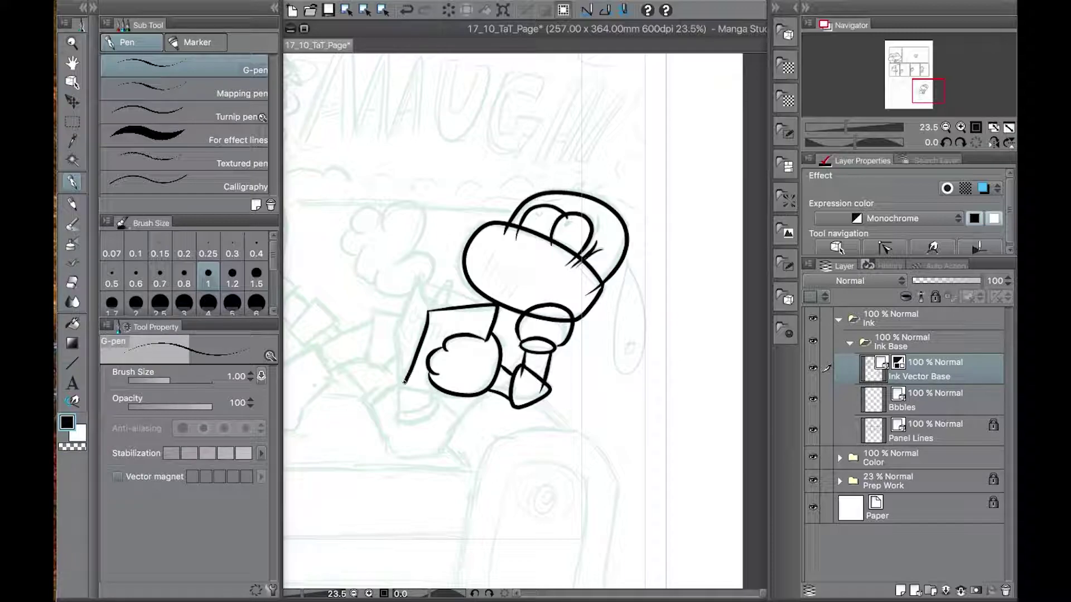
# Ink the right character's raised puffy hand and the jagged edge beside the torso
pyautogui.moveTo(419, 272)
pyautogui.mouseDown()
pyautogui.moveTo(429, 310)
pyautogui.moveTo(402, 368)
pyautogui.moveTo(397, 328)
pyautogui.moveTo(418, 272)
pyautogui.mouseUp()
pyautogui.press('super+z')
pyautogui.press('super+z')
pyautogui.moveTo(397, 328)
pyautogui.mouseDown()
pyautogui.moveTo(431, 261)
pyautogui.moveTo(412, 254)
pyautogui.mouseUp()
pyautogui.press('super+z')
pyautogui.moveTo(397, 265)
pyautogui.mouseDown()
pyautogui.moveTo(386, 210)
pyautogui.moveTo(368, 233)
pyautogui.moveTo(372, 283)
pyautogui.mouseUp()
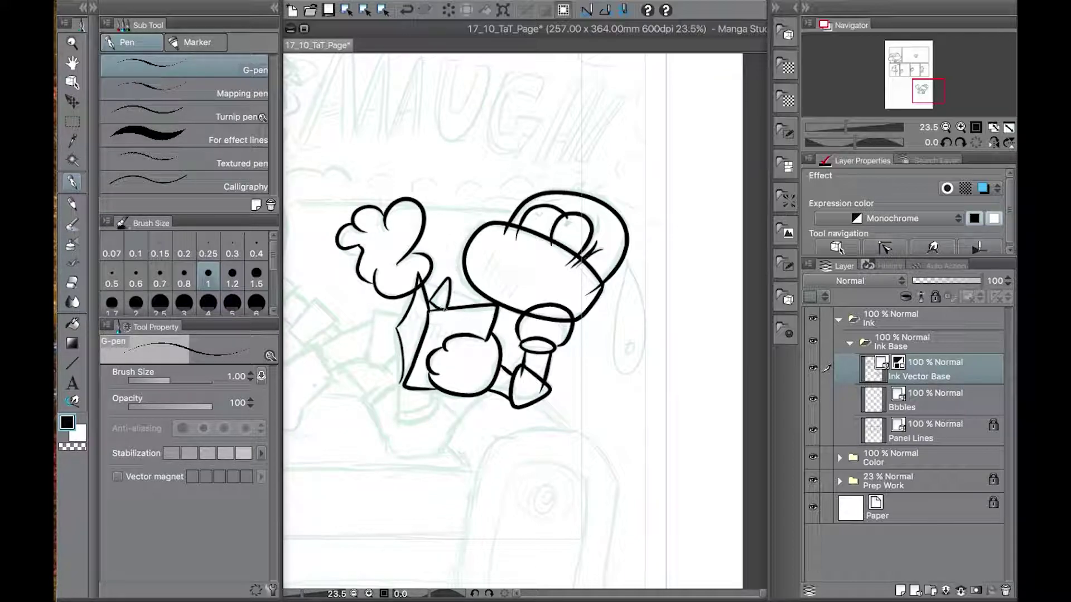
# Ink the right character's shoulder line, hips and leg tops, undoing the last two strokes
pyautogui.moveTo(425, 281); pyautogui.dragTo(493, 305)
pyautogui.moveTo(487, 405); pyautogui.dragTo(567, 390)
pyautogui.moveTo(707, 252)
pyautogui.mouseDown()
pyautogui.moveTo(680, 349)
pyautogui.moveTo(706, 252)
pyautogui.mouseUp()
pyautogui.moveTo(466, 352)
pyautogui.mouseDown()
pyautogui.moveTo(480, 397)
pyautogui.moveTo(552, 391)
pyautogui.moveTo(535, 425)
pyautogui.moveTo(463, 412)
pyautogui.moveTo(471, 362)
pyautogui.mouseUp()
pyautogui.moveTo(486, 300)
pyautogui.mouseDown()
pyautogui.moveTo(449, 348)
pyautogui.moveTo(488, 334)
pyautogui.moveTo(396, 334)
pyautogui.mouseUp()
pyautogui.moveTo(459, 340); pyautogui.dragTo(406, 360)
pyautogui.moveTo(393, 322)
pyautogui.mouseDown()
pyautogui.moveTo(405, 353)
pyautogui.moveTo(543, 394)
pyautogui.mouseUp()
pyautogui.hotkey('ctrl', 'z')
pyautogui.hotkey('ctrl', 'z')
# Ink the right character's lower boot with its long sole and blunt toe
pyautogui.moveTo(527, 354)
pyautogui.mouseDown()
pyautogui.moveTo(534, 370)
pyautogui.moveTo(514, 428)
pyautogui.mouseUp()
pyautogui.moveTo(527, 353)
pyautogui.mouseDown()
pyautogui.moveTo(497, 378)
pyautogui.moveTo(389, 410)
pyautogui.moveTo(505, 451)
pyautogui.mouseUp()
pyautogui.hotkey('ctrl', 'z')
pyautogui.moveTo(375, 381)
pyautogui.mouseDown()
pyautogui.moveTo(458, 439)
pyautogui.moveTo(501, 447)
pyautogui.mouseUp()
pyautogui.moveTo(509, 413); pyautogui.dragTo(489, 458)
# Ink the right character's raised leg with its knee cuff and upturned pointed boot
pyautogui.moveTo(490, 353); pyautogui.dragTo(547, 336)
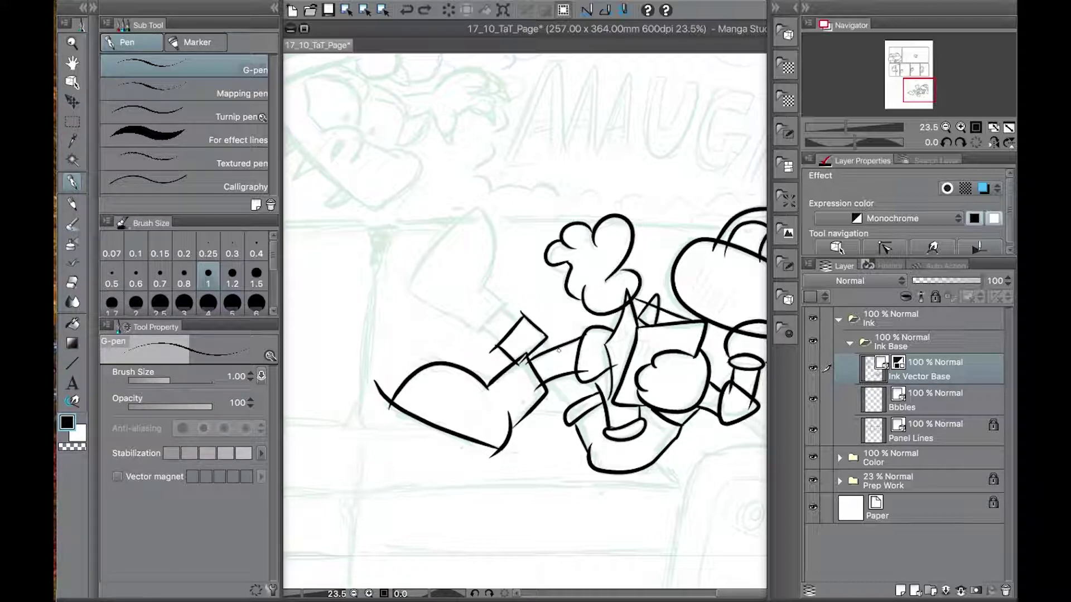
pyautogui.moveTo(502, 308); pyautogui.dragTo(587, 372)
pyautogui.moveTo(483, 327); pyautogui.dragTo(578, 423)
pyautogui.hotkey('ctrl', 'z')
pyautogui.moveTo(484, 204)
pyautogui.mouseDown()
pyautogui.moveTo(411, 299)
pyautogui.moveTo(479, 334)
pyautogui.moveTo(505, 303)
pyautogui.moveTo(481, 293)
pyautogui.mouseUp()
# Erase the overshooting line ends on the right character's boots, cuffs and legs with the vector eraser
pyautogui.press('e')
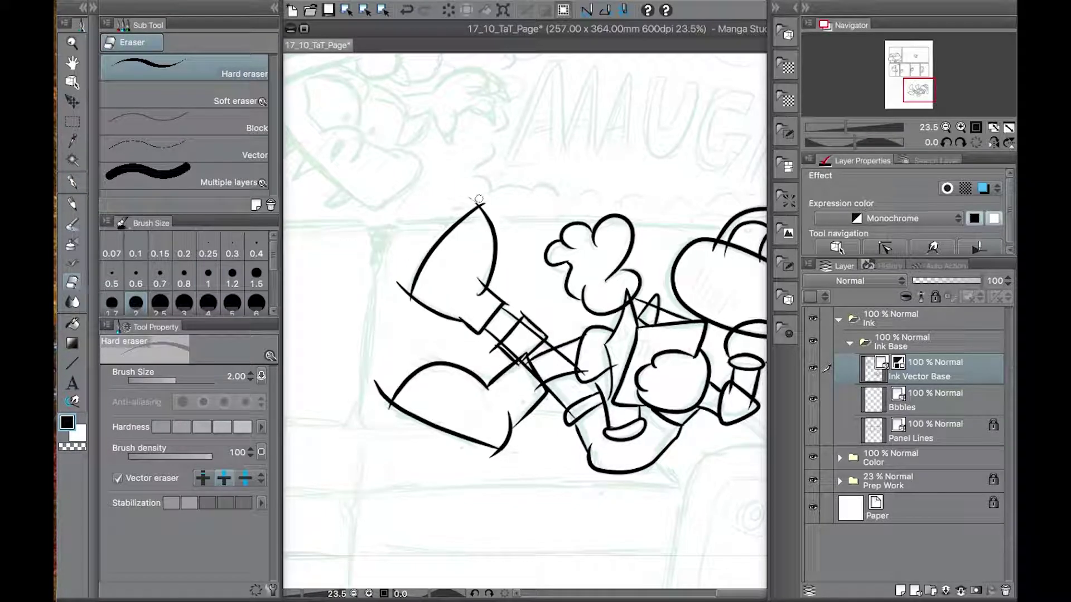
pyautogui.moveTo(376, 381); pyautogui.dragTo(386, 411)
pyautogui.moveTo(485, 280)
pyautogui.mouseDown()
pyautogui.moveTo(480, 308)
pyautogui.moveTo(512, 349)
pyautogui.mouseUp()
pyautogui.click(493, 454)
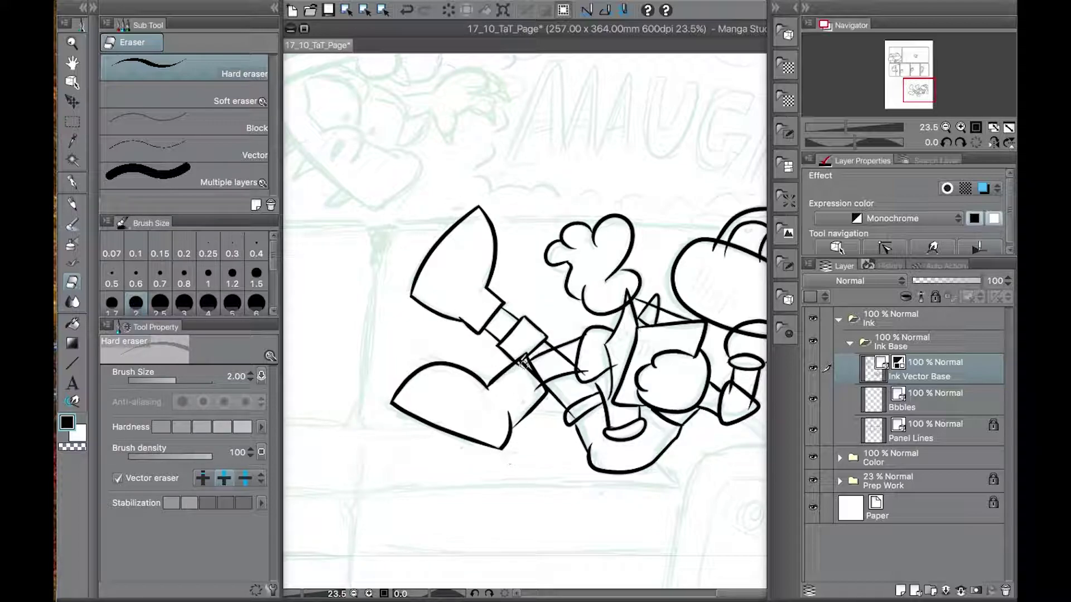
pyautogui.click(587, 375)
pyautogui.click(617, 371)
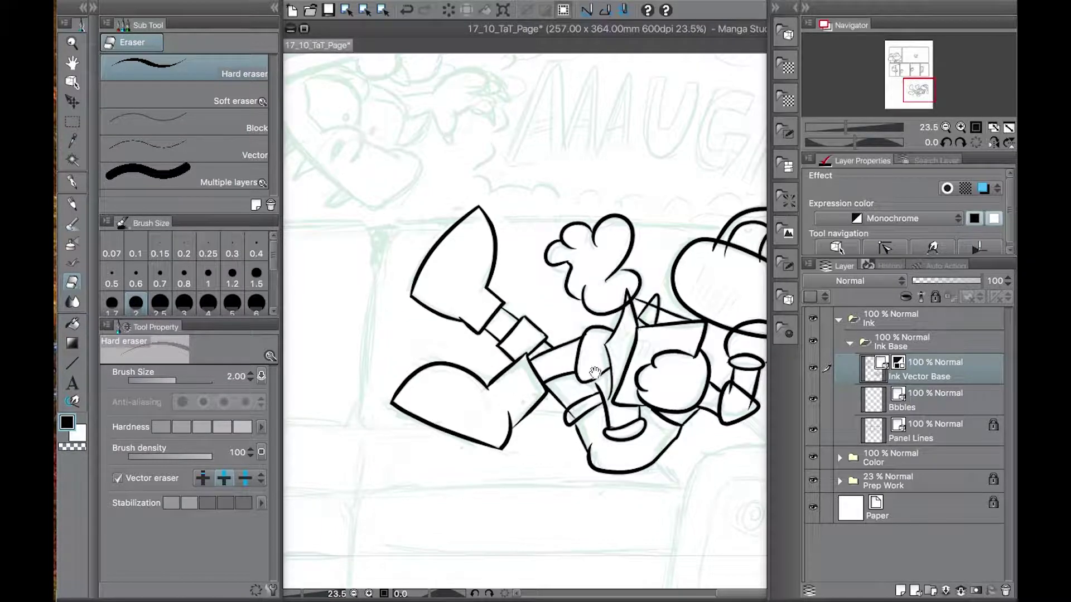
# Erase the crossing line ends around the right character's hands, torso, collar and elbow
pyautogui.moveTo(597, 375); pyautogui.dragTo(564, 368)
pyautogui.click(617, 304)
pyautogui.moveTo(668, 335); pyautogui.dragTo(547, 365)
pyautogui.click(648, 329)
pyautogui.click(598, 360)
pyautogui.click(579, 418)
pyautogui.click(594, 428)
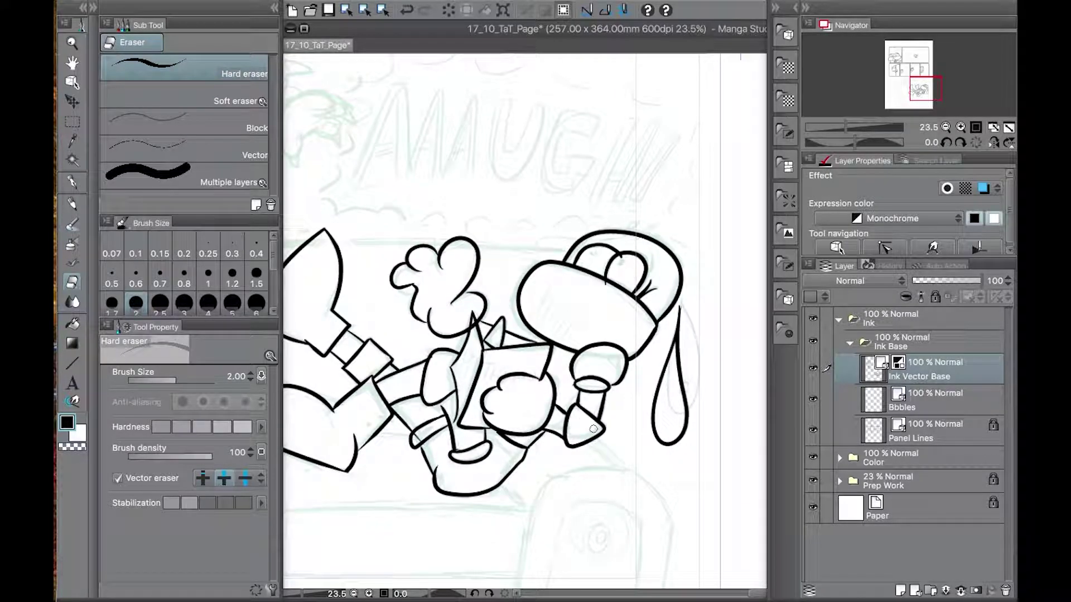
# Ink the right character's pupils and brow creases, and clean up the lines near the waist
pyautogui.press('p')
pyautogui.press('p')
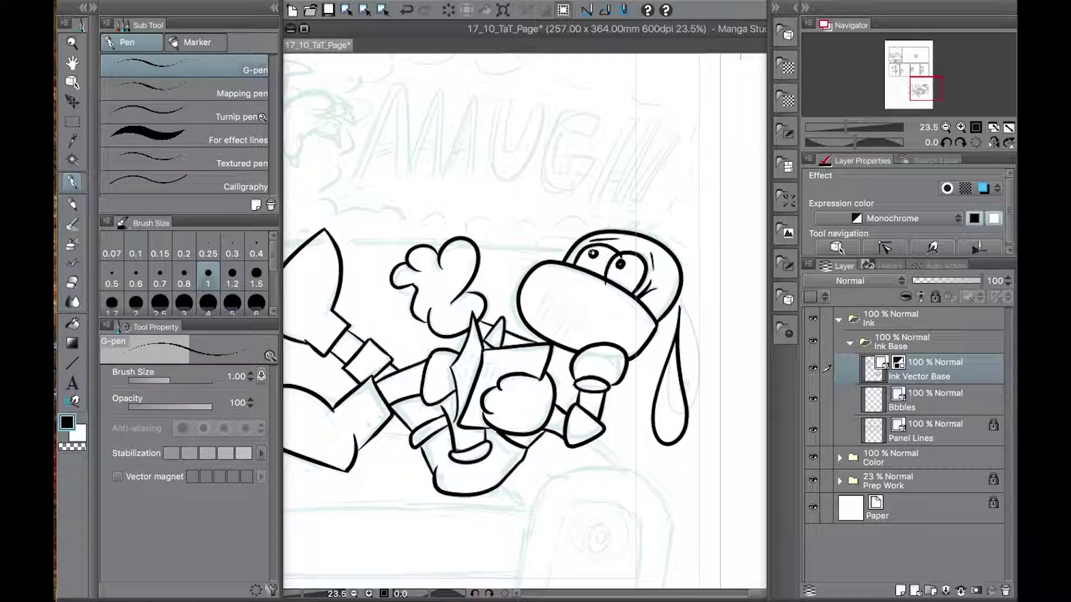
pyautogui.press('e')
pyautogui.moveTo(437, 401); pyautogui.dragTo(461, 377)
pyautogui.press('p')
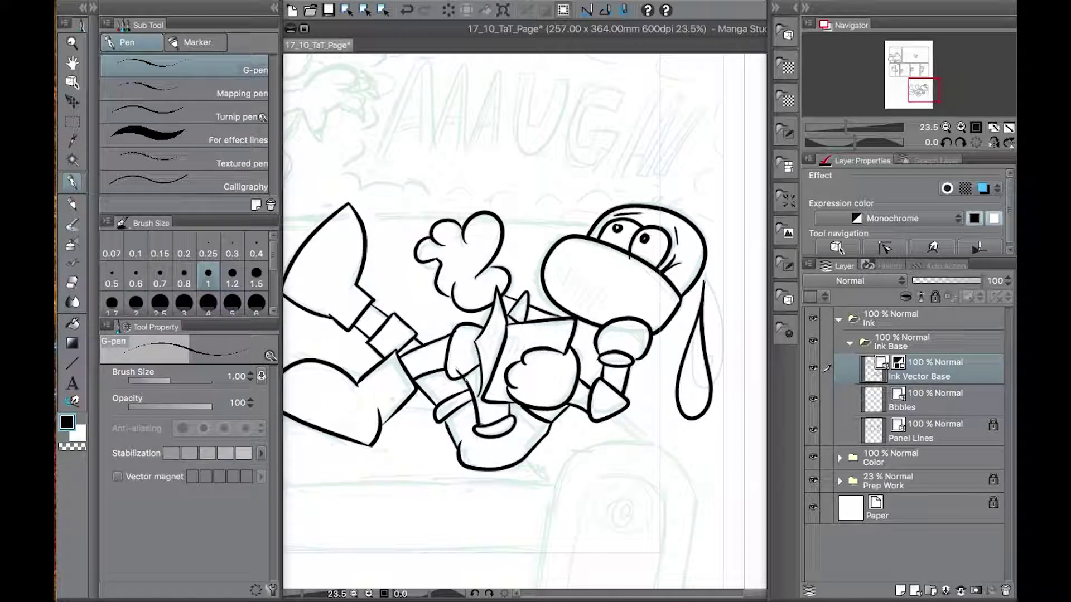
# Erase and redraw the end edge of the right character's lower boot
pyautogui.press('e')
pyautogui.moveTo(381, 414)
pyautogui.mouseDown()
pyautogui.moveTo(377, 438)
pyautogui.moveTo(357, 451)
pyautogui.mouseUp()
pyautogui.press('p')
pyautogui.moveTo(417, 388)
pyautogui.mouseDown()
pyautogui.moveTo(374, 427)
pyautogui.moveTo(388, 406)
pyautogui.moveTo(360, 451)
pyautogui.mouseUp()
# Ink the leaping creature's nose, snout and long jaw with the G-pen below the second row's panels
pyautogui.press('e')
pyautogui.moveTo(661, 385); pyautogui.dragTo(758, 456)
pyautogui.scroll(-4, 592, 337)
pyautogui.moveTo(459, 310); pyautogui.dragTo(544, 463)
pyautogui.scroll(-2, 499, 337)
pyautogui.scroll(6, 502, 339)
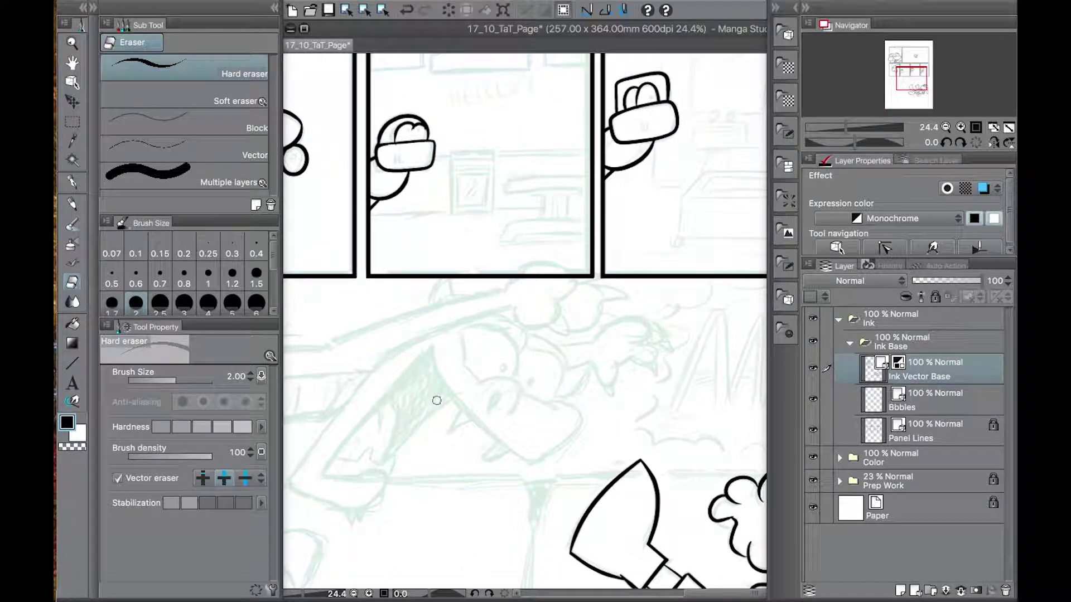
pyautogui.click(71, 184)
pyautogui.moveTo(471, 386); pyautogui.dragTo(513, 415)
pyautogui.moveTo(506, 386); pyautogui.dragTo(558, 410)
pyautogui.moveTo(551, 404); pyautogui.dragTo(537, 459)
pyautogui.moveTo(432, 343); pyautogui.dragTo(541, 455)
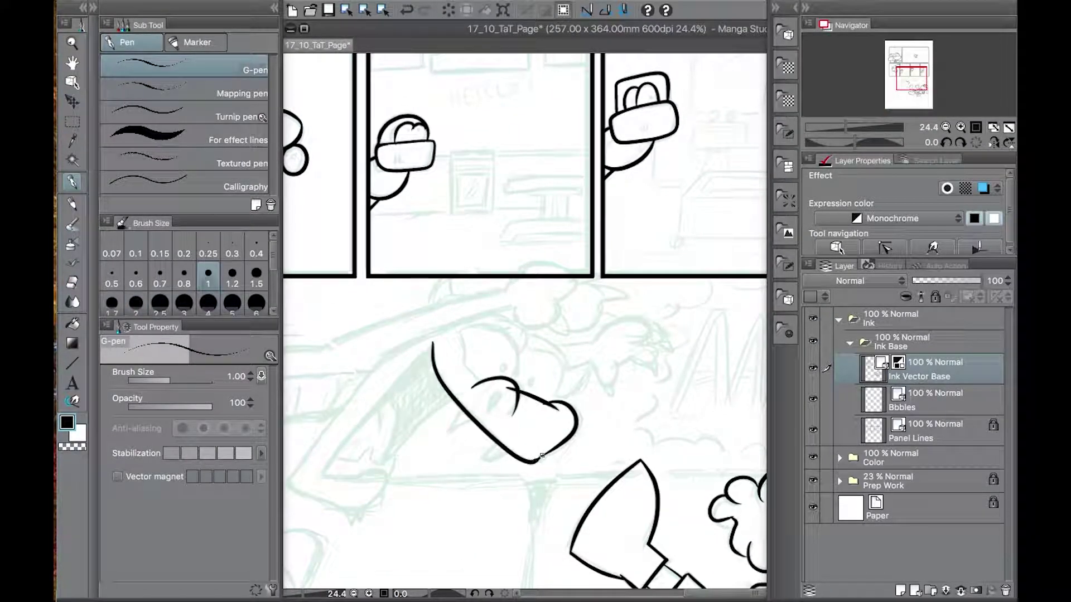
# Ink the creature's bent arm and elbow, and add detail lines around its head
pyautogui.moveTo(320, 478); pyautogui.dragTo(443, 341)
pyautogui.moveTo(314, 472)
pyautogui.mouseDown()
pyautogui.moveTo(382, 488)
pyautogui.moveTo(358, 518)
pyautogui.mouseUp()
pyautogui.moveTo(374, 435); pyautogui.dragTo(500, 368)
pyautogui.moveTo(505, 294)
pyautogui.mouseDown()
pyautogui.moveTo(422, 430)
pyautogui.moveTo(508, 426)
pyautogui.moveTo(485, 395)
pyautogui.moveTo(509, 400)
pyautogui.moveTo(520, 388)
pyautogui.moveTo(507, 420)
pyautogui.moveTo(559, 346)
pyautogui.moveTo(596, 323)
pyautogui.mouseUp()
pyautogui.moveTo(519, 388)
pyautogui.mouseDown()
pyautogui.moveTo(512, 335)
pyautogui.moveTo(504, 365)
pyautogui.moveTo(458, 371)
pyautogui.mouseUp()
pyautogui.moveTo(536, 377)
pyautogui.mouseDown()
pyautogui.moveTo(521, 402)
pyautogui.moveTo(548, 391)
pyautogui.mouseUp()
pyautogui.moveTo(573, 412)
pyautogui.mouseDown()
pyautogui.moveTo(552, 426)
pyautogui.moveTo(585, 420)
pyautogui.mouseUp()
# Ink the fingers and claws of the creature's upper outstretched hand, undoing poor strokes
pyautogui.moveTo(535, 301); pyautogui.dragTo(551, 354)
pyautogui.moveTo(536, 299); pyautogui.dragTo(587, 356)
pyautogui.moveTo(569, 279)
pyautogui.mouseDown()
pyautogui.moveTo(647, 340)
pyautogui.moveTo(627, 373)
pyautogui.moveTo(618, 368)
pyautogui.mouseUp()
pyautogui.moveTo(614, 331)
pyautogui.mouseDown()
pyautogui.moveTo(652, 323)
pyautogui.moveTo(606, 366)
pyautogui.mouseUp()
pyautogui.hotkey('ctrl', 'z')
pyautogui.moveTo(604, 372)
pyautogui.mouseDown()
pyautogui.moveTo(663, 350)
pyautogui.moveTo(639, 362)
pyautogui.moveTo(674, 363)
pyautogui.moveTo(645, 380)
pyautogui.mouseUp()
pyautogui.hotkey('ctrl', 'z')
# Ink the creature's second outstretched hand with its wrist and claws, undoing the last stroke
pyautogui.moveTo(663, 389); pyautogui.dragTo(667, 402)
pyautogui.moveTo(628, 377)
pyautogui.mouseDown()
pyautogui.moveTo(616, 409)
pyautogui.moveTo(605, 382)
pyautogui.moveTo(634, 439)
pyautogui.moveTo(575, 395)
pyautogui.mouseUp()
pyautogui.moveTo(535, 348)
pyautogui.mouseDown()
pyautogui.moveTo(603, 330)
pyautogui.moveTo(585, 353)
pyautogui.mouseUp()
pyautogui.moveTo(583, 354); pyautogui.dragTo(559, 383)
pyautogui.moveTo(606, 337)
pyautogui.mouseDown()
pyautogui.moveTo(603, 365)
pyautogui.moveTo(585, 379)
pyautogui.mouseUp()
pyautogui.moveTo(633, 343)
pyautogui.mouseDown()
pyautogui.moveTo(615, 382)
pyautogui.moveTo(643, 385)
pyautogui.moveTo(614, 382)
pyautogui.moveTo(709, 404)
pyautogui.mouseUp()
pyautogui.press('super+z')
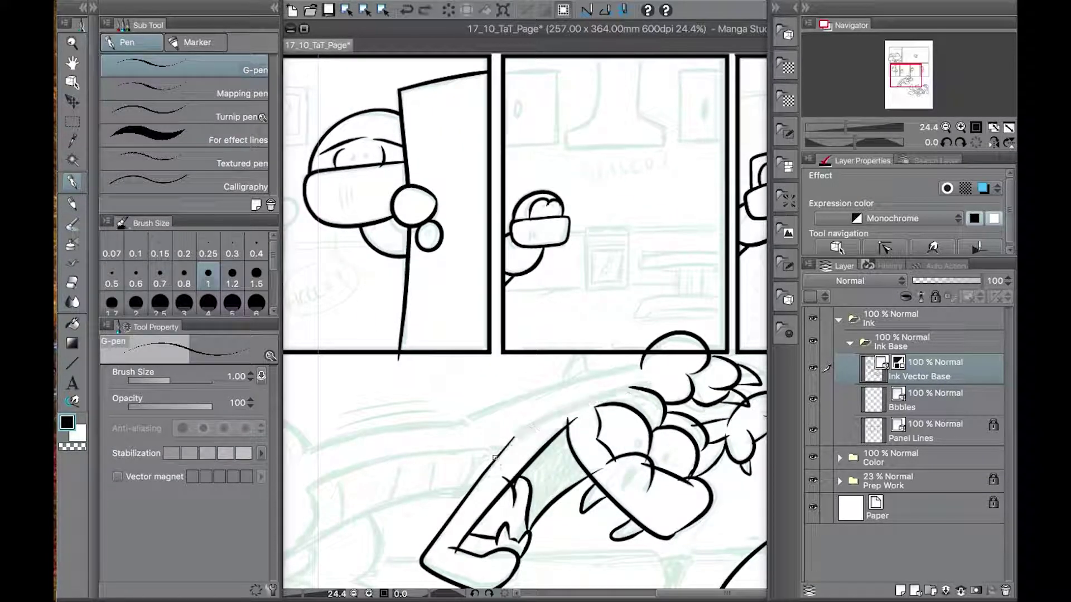
# Ink the creature's long arm edges, the curved back and the fin at its rear
pyautogui.moveTo(523, 435); pyautogui.dragTo(651, 384)
pyautogui.moveTo(659, 361); pyautogui.dragTo(445, 429)
pyautogui.moveTo(559, 391)
pyautogui.mouseDown()
pyautogui.moveTo(567, 358)
pyautogui.moveTo(597, 392)
pyautogui.mouseUp()
pyautogui.moveTo(480, 429); pyautogui.dragTo(654, 339)
pyautogui.moveTo(656, 336); pyautogui.dragTo(472, 365)
pyautogui.moveTo(490, 365)
pyautogui.mouseDown()
pyautogui.moveTo(462, 332)
pyautogui.moveTo(397, 319)
pyautogui.mouseUp()
# Ink the creature's hind legs with their thighs, feet and claws
pyautogui.moveTo(399, 324)
pyautogui.mouseDown()
pyautogui.moveTo(443, 375)
pyautogui.moveTo(433, 402)
pyautogui.mouseUp()
pyautogui.moveTo(466, 390)
pyautogui.mouseDown()
pyautogui.moveTo(396, 446)
pyautogui.moveTo(471, 396)
pyautogui.mouseUp()
pyautogui.moveTo(415, 421)
pyautogui.mouseDown()
pyautogui.moveTo(375, 439)
pyautogui.moveTo(327, 546)
pyautogui.mouseUp()
pyautogui.moveTo(381, 420)
pyautogui.mouseDown()
pyautogui.moveTo(364, 417)
pyautogui.moveTo(374, 434)
pyautogui.mouseUp()
pyautogui.moveTo(344, 532); pyautogui.dragTo(333, 544)
pyautogui.moveTo(424, 502); pyautogui.dragTo(462, 365)
pyautogui.moveTo(365, 416); pyautogui.dragTo(366, 431)
pyautogui.moveTo(366, 450)
pyautogui.mouseDown()
pyautogui.moveTo(454, 355)
pyautogui.moveTo(489, 298)
pyautogui.mouseUp()
# Ink the long curve that bounds the creature's belly, redrawing it until it fits, and add the adjoining thigh lines
pyautogui.moveTo(623, 395); pyautogui.dragTo(500, 440)
pyautogui.moveTo(387, 363)
pyautogui.mouseDown()
pyautogui.moveTo(420, 344)
pyautogui.moveTo(578, 323)
pyautogui.moveTo(420, 356)
pyautogui.moveTo(571, 308)
pyautogui.mouseUp()
pyautogui.hotkey('ctrl', 'z')
pyautogui.moveTo(385, 316)
pyautogui.mouseDown()
pyautogui.moveTo(485, 276)
pyautogui.moveTo(603, 278)
pyautogui.mouseUp()
pyautogui.hotkey('ctrl', 'z')
pyautogui.moveTo(383, 318)
pyautogui.mouseDown()
pyautogui.moveTo(536, 272)
pyautogui.moveTo(606, 279)
pyautogui.mouseUp()
pyautogui.moveTo(452, 322)
pyautogui.mouseDown()
pyautogui.moveTo(437, 404)
pyautogui.moveTo(531, 436)
pyautogui.moveTo(527, 489)
pyautogui.moveTo(390, 407)
pyautogui.moveTo(399, 385)
pyautogui.mouseUp()
pyautogui.moveTo(493, 475); pyautogui.dragTo(507, 461)
# Ink five curved segment lines across the creature's belly band
pyautogui.moveTo(422, 285); pyautogui.dragTo(428, 356)
pyautogui.moveTo(462, 274); pyautogui.dragTo(473, 338)
pyautogui.moveTo(494, 266); pyautogui.dragTo(496, 333)
pyautogui.moveTo(520, 267); pyautogui.dragTo(519, 326)
pyautogui.moveTo(550, 268); pyautogui.dragTo(539, 321)
# Erase the overshooting and crossing line ends along the creature's fin, belly, arms, head and hind legs
pyautogui.click(76, 286)
pyautogui.moveTo(421, 276)
pyautogui.mouseDown()
pyautogui.moveTo(368, 266)
pyautogui.moveTo(325, 328)
pyautogui.mouseUp()
pyautogui.moveTo(364, 347); pyautogui.dragTo(345, 368)
pyautogui.moveTo(422, 287); pyautogui.dragTo(524, 267)
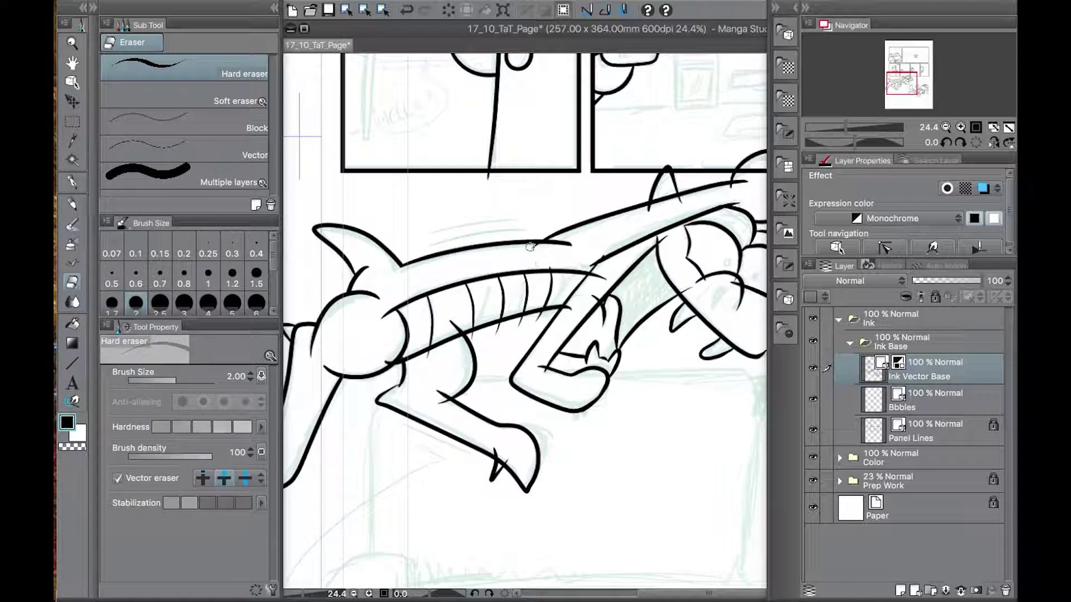
pyautogui.moveTo(659, 208); pyautogui.dragTo(543, 273)
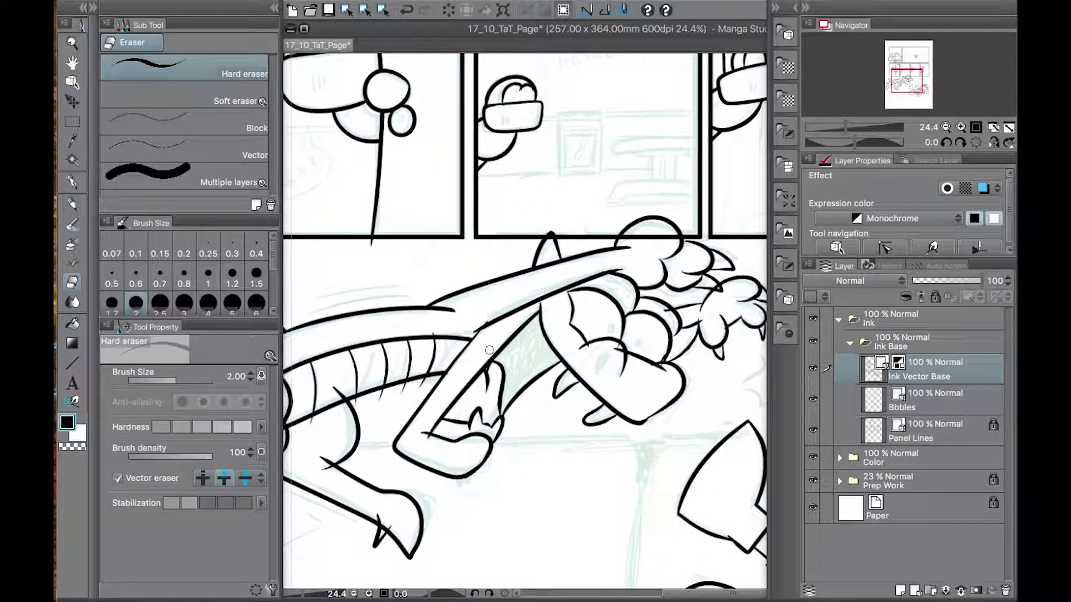
pyautogui.moveTo(655, 404); pyautogui.dragTo(619, 357)
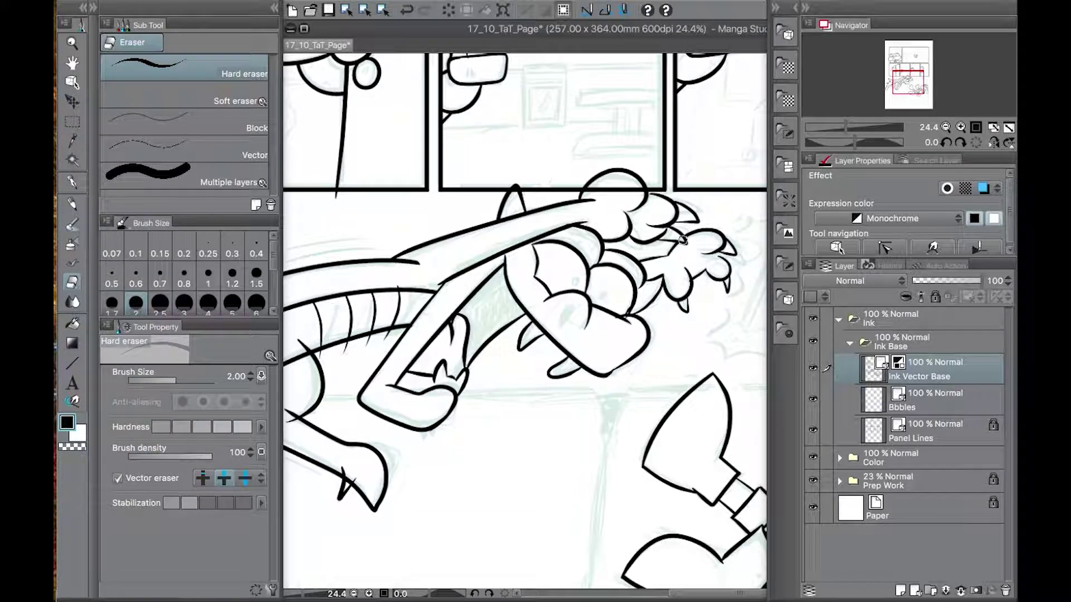
pyautogui.moveTo(356, 465); pyautogui.dragTo(658, 443)
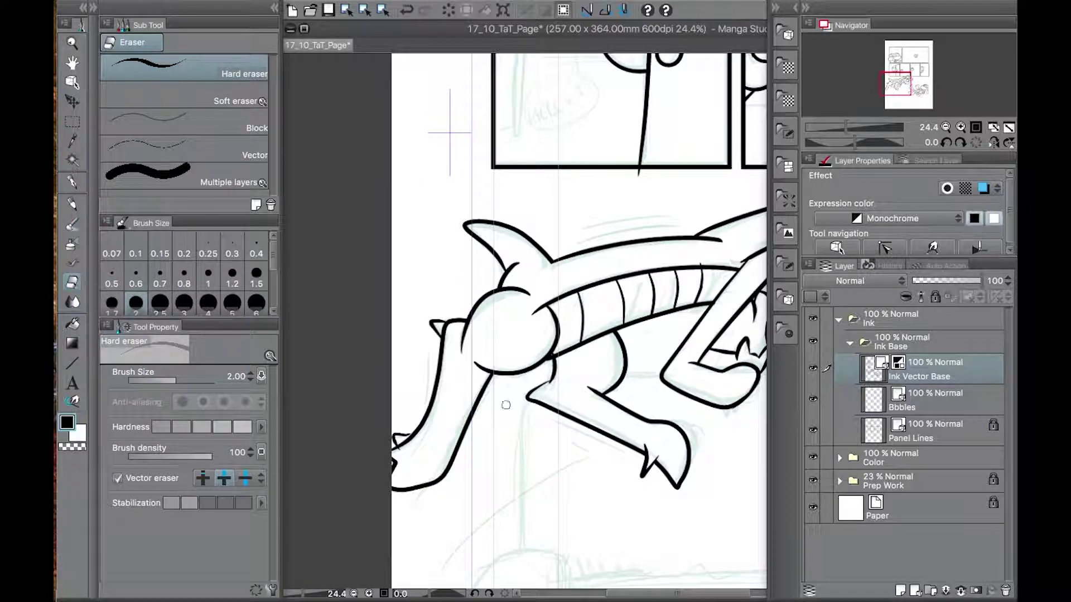
# Look over the inked page from the large bottom scene back up to the first two panels
pyautogui.scroll(-3, 494, 393)
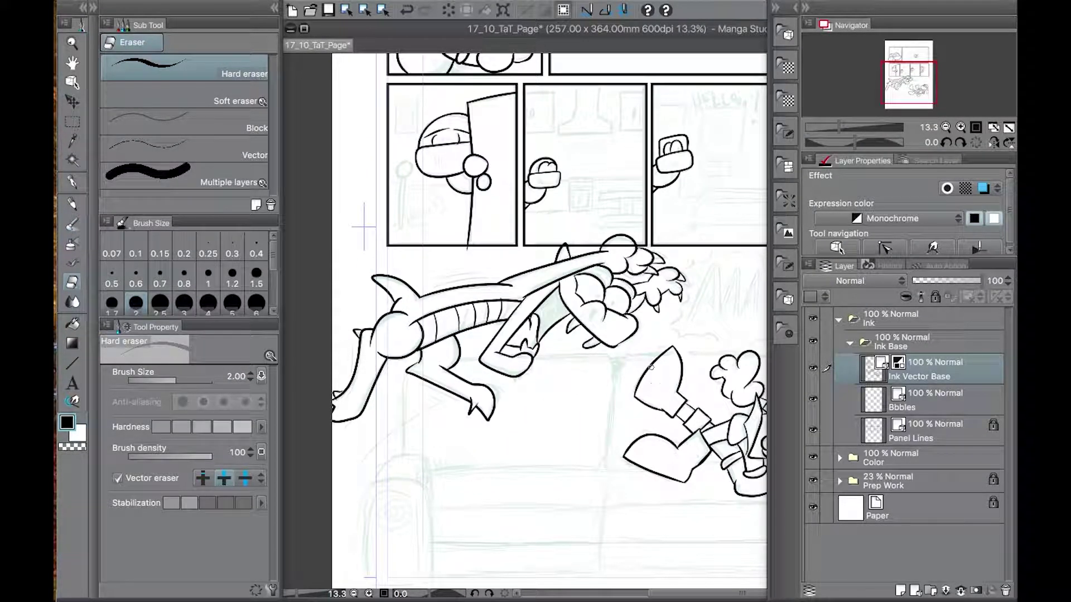
pyautogui.press('p')
pyautogui.moveTo(639, 429); pyautogui.dragTo(477, 416)
pyautogui.scroll(-3, 477, 415)
pyautogui.moveTo(414, 158); pyautogui.dragTo(465, 316)
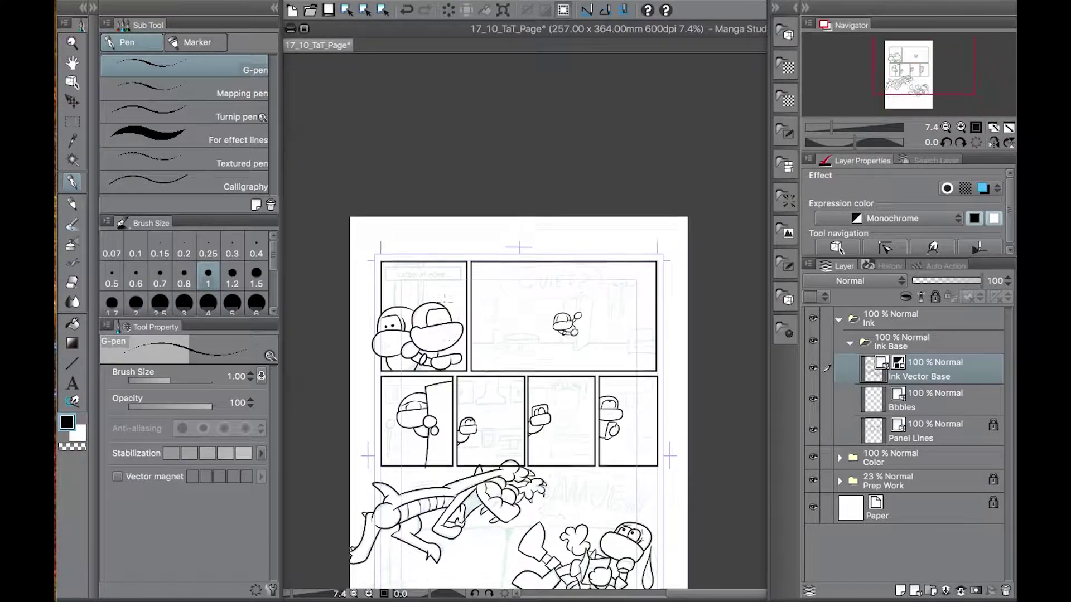
pyautogui.scroll(5, 464, 316)
pyautogui.moveTo(386, 297); pyautogui.dragTo(524, 255)
pyautogui.scroll(-3, 533, 343)
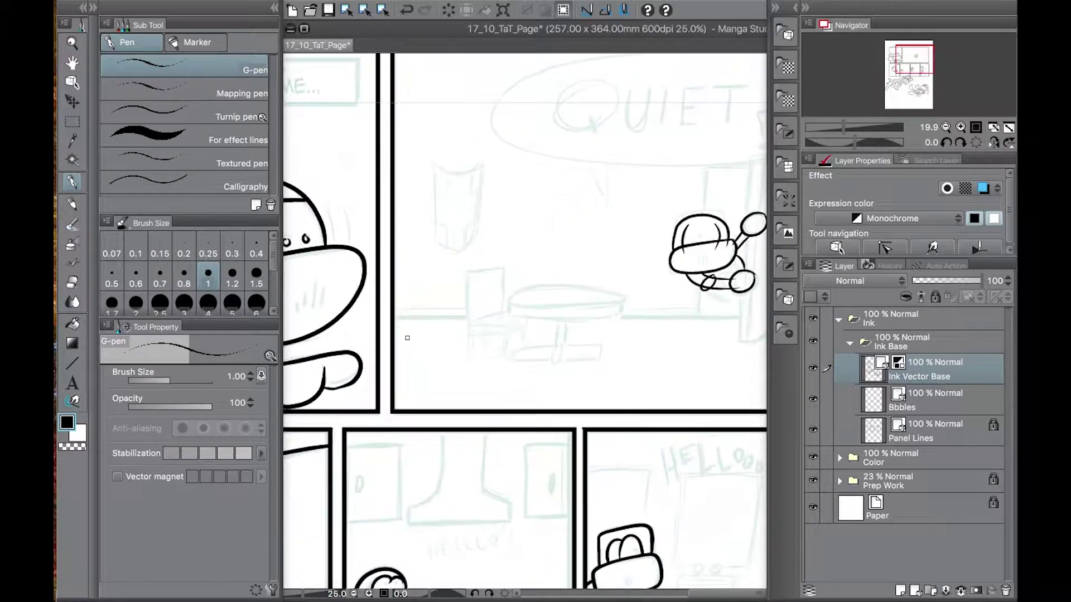
# Add a new raster layer above Ink Vector Base and name it "Ink Free Base"
pyautogui.hotkey('ctrl', 'shift', 'n')
pyautogui.doubleClick(915, 377)
pyautogui.write('Ink Free Base')
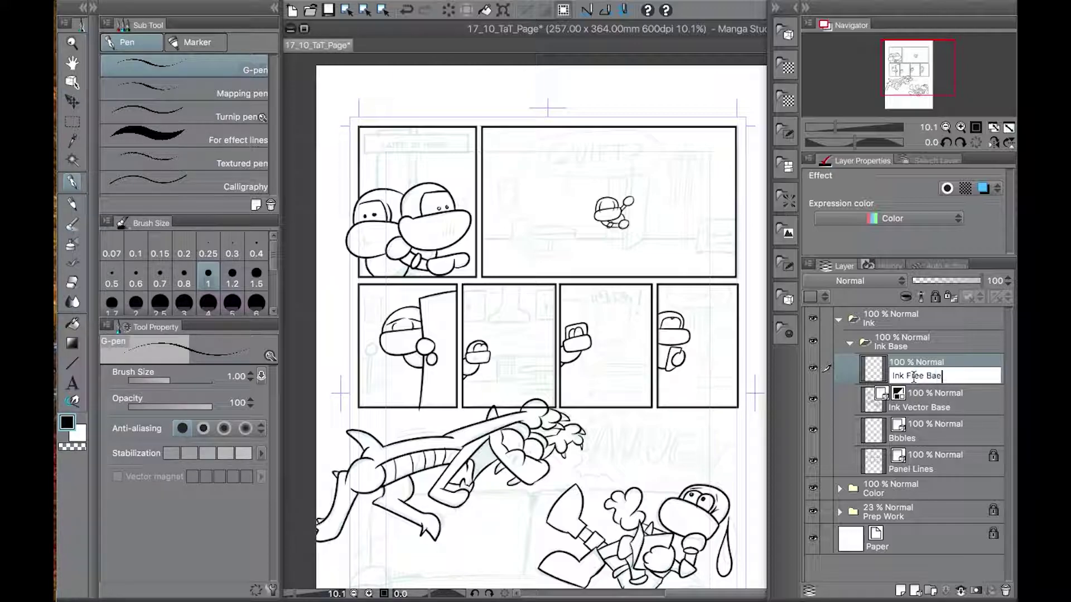
pyautogui.press('BackSpace')
pyautogui.write('se')
pyautogui.press('Return')
# Ink short hatch marks on both characters' masks and shading strokes under the arm in the first panel
pyautogui.scroll(4, 484, 269)
pyautogui.moveTo(480, 273)
pyautogui.mouseDown()
pyautogui.moveTo(545, 456)
pyautogui.moveTo(651, 463)
pyautogui.mouseUp()
pyautogui.moveTo(351, 400); pyautogui.dragTo(354, 417)
pyautogui.moveTo(360, 388); pyautogui.dragTo(361, 414)
pyautogui.moveTo(556, 376); pyautogui.dragTo(555, 389)
pyautogui.moveTo(562, 375); pyautogui.dragTo(560, 389)
pyautogui.moveTo(575, 360); pyautogui.dragTo(580, 389)
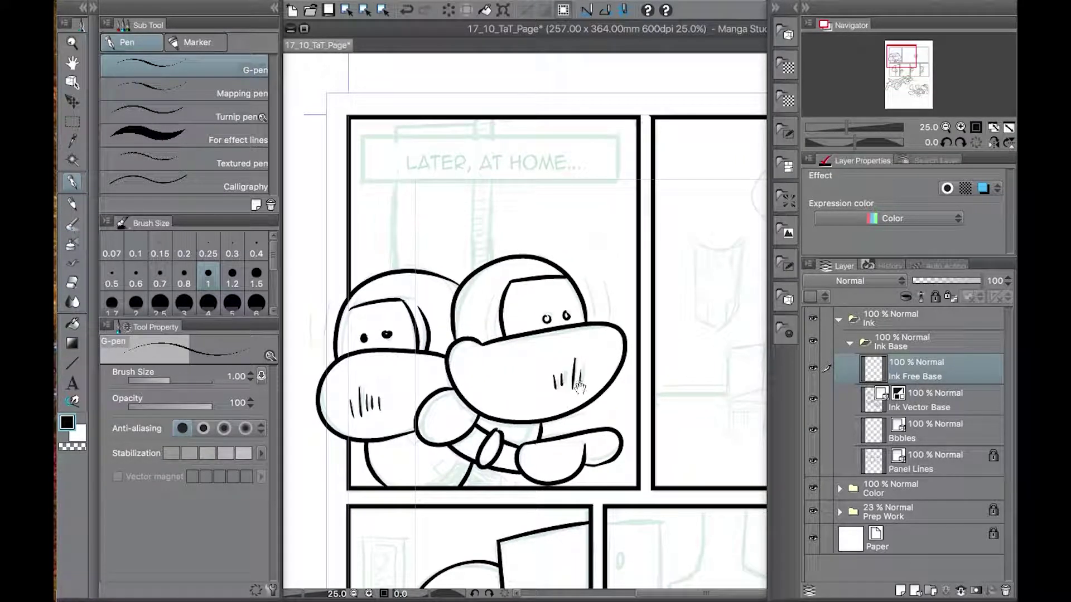
pyautogui.moveTo(454, 466); pyautogui.dragTo(445, 481)
pyautogui.moveTo(445, 481)
pyautogui.mouseDown()
pyautogui.moveTo(461, 483)
pyautogui.moveTo(465, 469)
pyautogui.mouseUp()
# Ink two dot eyes on the small character in the wide second panel
pyautogui.moveTo(665, 404)
pyautogui.mouseDown()
pyautogui.moveTo(334, 461)
pyautogui.moveTo(283, 458)
pyautogui.mouseUp()
pyautogui.scroll(1, 544, 397)
pyautogui.scroll(3, 544, 397)
pyautogui.click(805, 8)
pyautogui.moveTo(668, 382); pyautogui.dragTo(600, 396)
pyautogui.scroll(4, 600, 396)
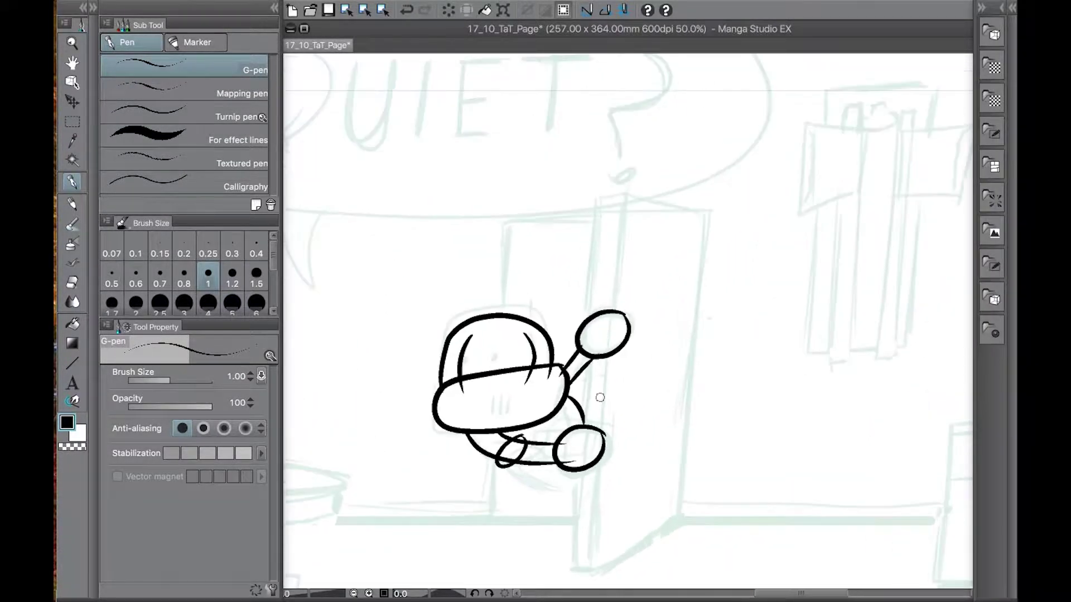
pyautogui.click(458, 355)
pyautogui.click(481, 355)
# Erase the overlapping and overshooting line ends on the small character in the wide second panel, on the Ink Vector Base layer
pyautogui.click(1012, 8)
pyautogui.click(938, 407)
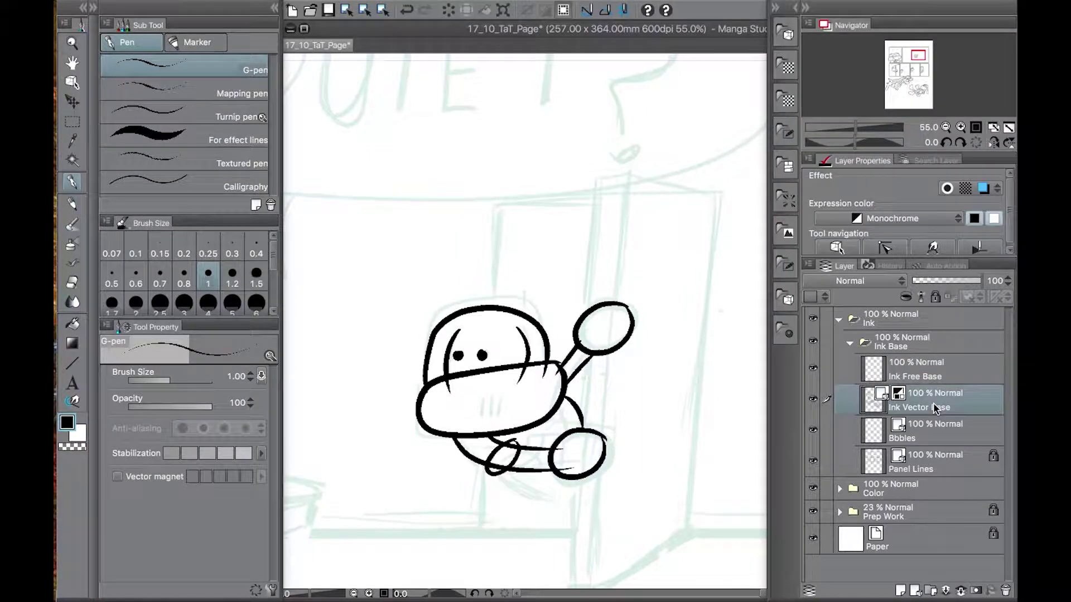
pyautogui.press('e')
pyautogui.moveTo(441, 390); pyautogui.dragTo(453, 390)
pyautogui.moveTo(518, 380); pyautogui.dragTo(534, 377)
pyautogui.moveTo(507, 447); pyautogui.dragTo(498, 465)
pyautogui.moveTo(562, 448); pyautogui.dragTo(559, 450)
pyautogui.moveTo(572, 468); pyautogui.dragTo(568, 471)
pyautogui.moveTo(558, 369); pyautogui.dragTo(554, 376)
# Ink short hatch marks on the small character's mask in the wide panel, on the Ink Free Base layer
pyautogui.moveTo(745, 369)
pyautogui.mouseDown()
pyautogui.moveTo(440, 407)
pyautogui.moveTo(414, 447)
pyautogui.moveTo(725, 235)
pyautogui.mouseUp()
pyautogui.scroll(-4, 447, 396)
pyautogui.moveTo(725, 140); pyautogui.dragTo(313, 373)
pyautogui.scroll(4, 357, 385)
pyautogui.moveTo(446, 223)
pyautogui.mouseDown()
pyautogui.moveTo(357, 385)
pyautogui.moveTo(418, 397)
pyautogui.mouseUp()
pyautogui.click(934, 373)
pyautogui.press('p')
pyautogui.moveTo(424, 379); pyautogui.dragTo(430, 396)
# Ink the eyes and short mask hatch marks on the characters in the first two panels of the middle row
pyautogui.moveTo(919, 55); pyautogui.dragTo(895, 70)
pyautogui.moveTo(511, 362)
pyautogui.mouseDown()
pyautogui.moveTo(518, 405)
pyautogui.moveTo(527, 391)
pyautogui.mouseUp()
pyautogui.moveTo(534, 368); pyautogui.dragTo(535, 386)
pyautogui.moveTo(735, 350); pyautogui.dragTo(344, 347)
pyautogui.moveTo(513, 441); pyautogui.dragTo(512, 464)
pyautogui.moveTo(518, 446); pyautogui.dragTo(518, 461)
pyautogui.moveTo(522, 451); pyautogui.dragTo(522, 461)
pyautogui.click(538, 395)
pyautogui.click(556, 394)
# Ink the pupils and mask hatch marks on the peeking character in the third panel of the middle row
pyautogui.moveTo(675, 402); pyautogui.dragTo(416, 403)
pyautogui.moveTo(678, 368); pyautogui.dragTo(456, 388)
pyautogui.click(539, 355)
pyautogui.click(573, 349)
pyautogui.moveTo(553, 398); pyautogui.dragTo(559, 414)
pyautogui.moveTo(563, 404); pyautogui.dragTo(562, 413)
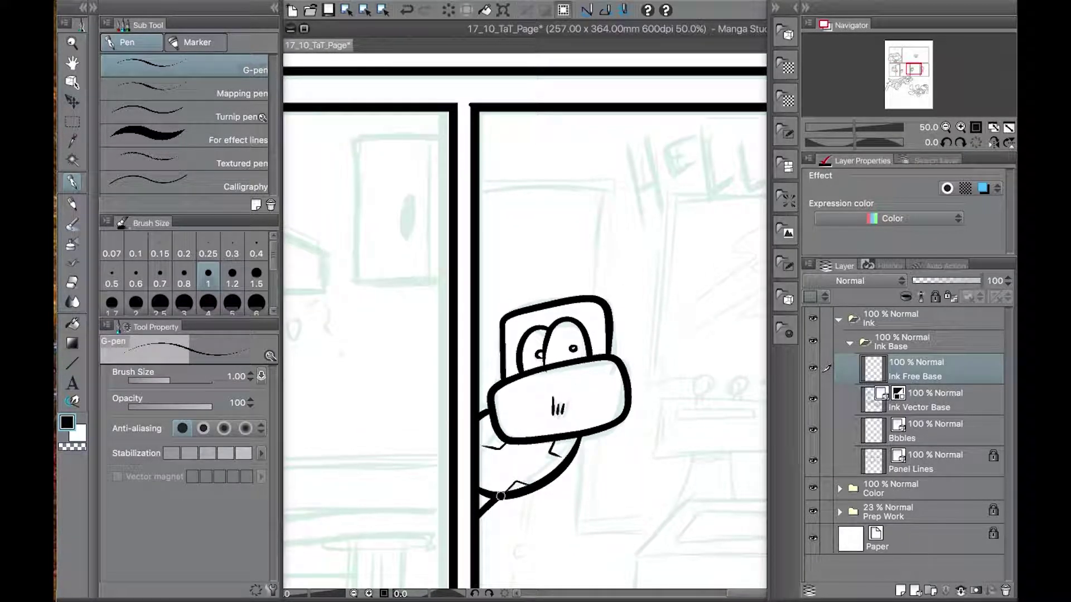
# Ink the dot pupils and the nostril shading on the lunging dragon in the bottom scene
pyautogui.moveTo(913, 69); pyautogui.dragTo(909, 79)
pyautogui.moveTo(445, 369); pyautogui.dragTo(448, 372)
pyautogui.moveTo(505, 401); pyautogui.dragTo(509, 406)
pyautogui.moveTo(421, 467)
pyautogui.mouseDown()
pyautogui.moveTo(439, 424)
pyautogui.moveTo(422, 468)
pyautogui.mouseUp()
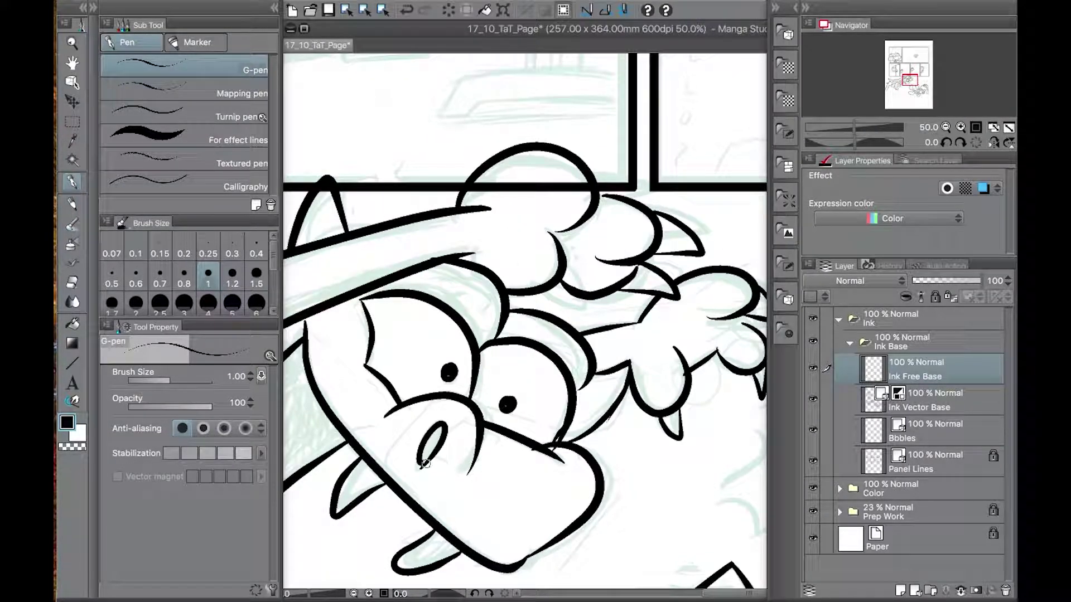
# Ink hatch strokes on the mask of the fallen character in the bottom scene
pyautogui.scroll(-4, 524, 357)
pyautogui.moveTo(634, 364); pyautogui.dragTo(311, 179)
pyautogui.moveTo(547, 365); pyautogui.dragTo(538, 382)
pyautogui.moveTo(575, 349); pyautogui.dragTo(547, 384)
pyautogui.moveTo(652, 465)
pyautogui.mouseDown()
pyautogui.moveTo(651, 454)
pyautogui.moveTo(1042, 215)
pyautogui.mouseUp()
pyautogui.moveTo(574, 149); pyautogui.dragTo(175, 443)
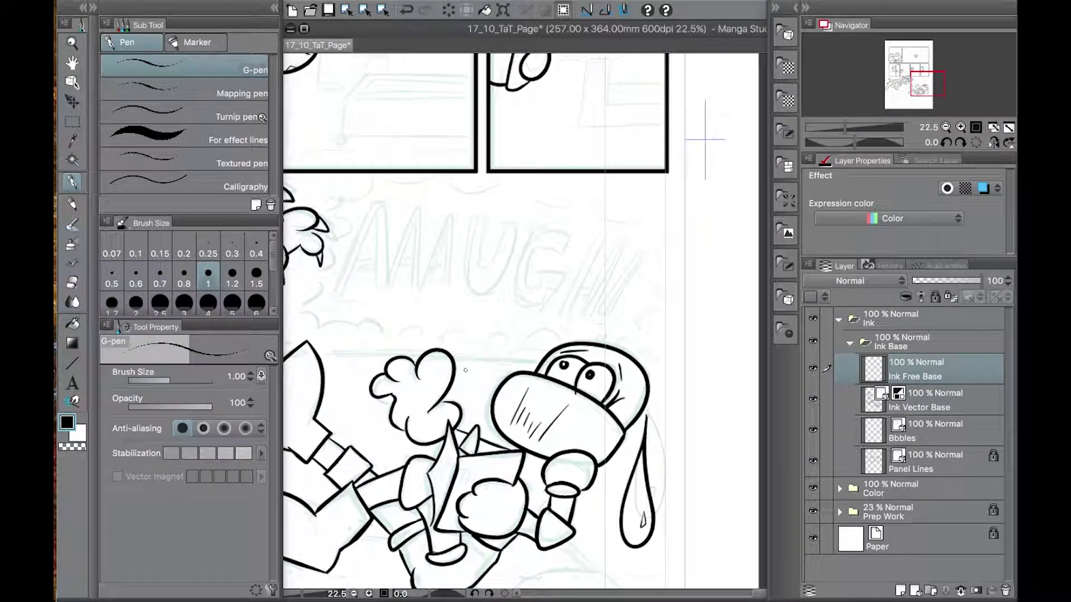
# Add a new raster layer above Ink Free Base and name it "Ink Aaugh Letterning"
pyautogui.click(901, 591)
pyautogui.doubleClick(911, 377)
pyautogui.write('Ink Aaugh')
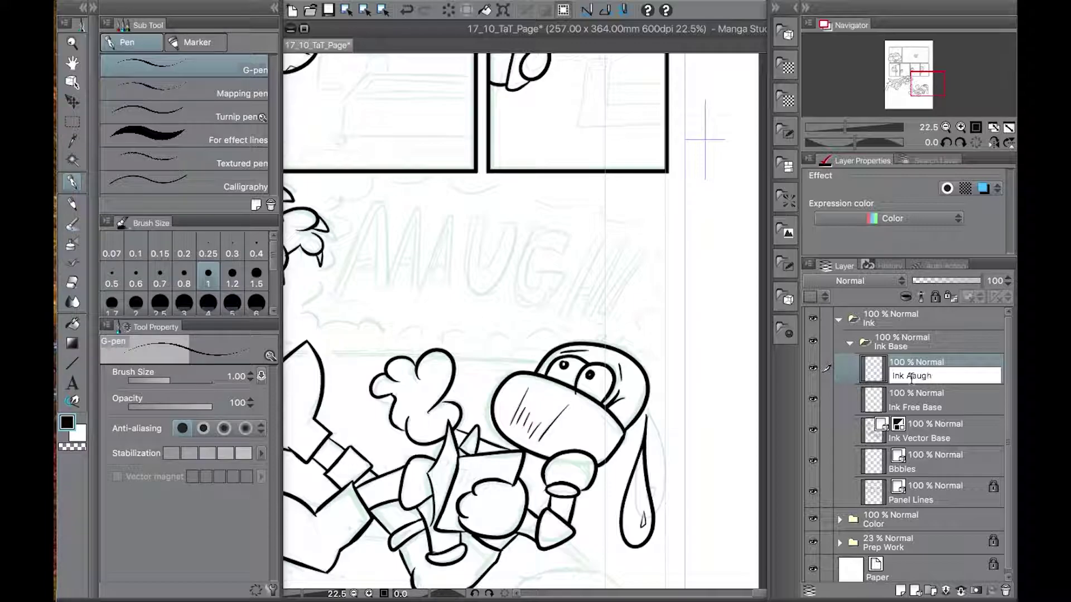
pyautogui.press('Return')
# Look over the inked page from the bottom scene up to the upper panels and back to the sketched scream lettering
pyautogui.scroll(2, 493, 180)
pyautogui.moveTo(495, 435); pyautogui.dragTo(590, 303)
pyautogui.scroll(-6, 590, 304)
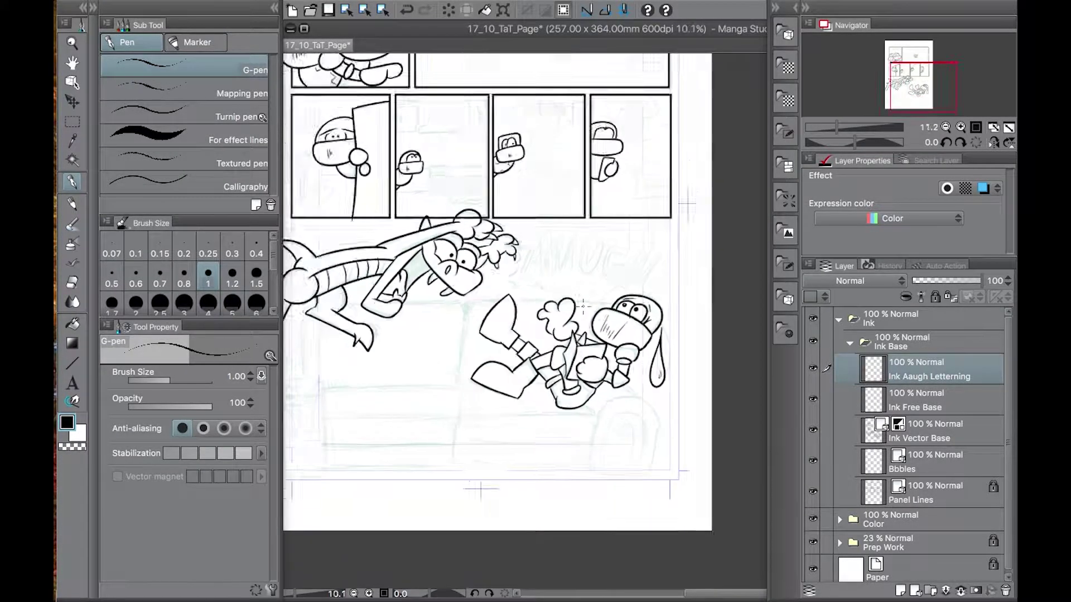
pyautogui.moveTo(492, 83); pyautogui.dragTo(520, 173)
pyautogui.scroll(3, 488, 207)
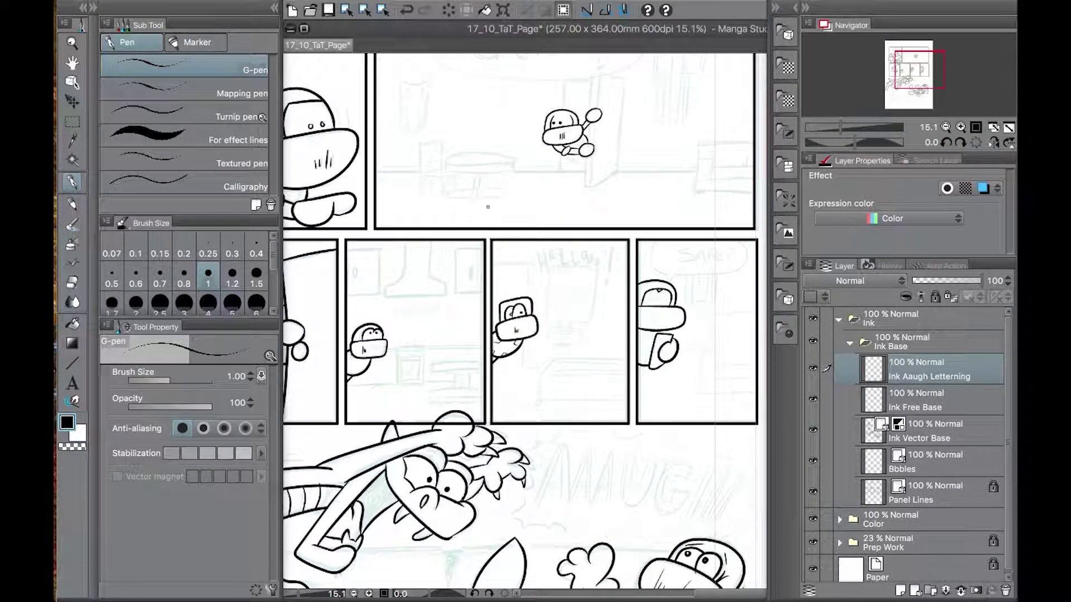
pyautogui.scroll(2, 489, 204)
pyautogui.scroll(-4, 535, 275)
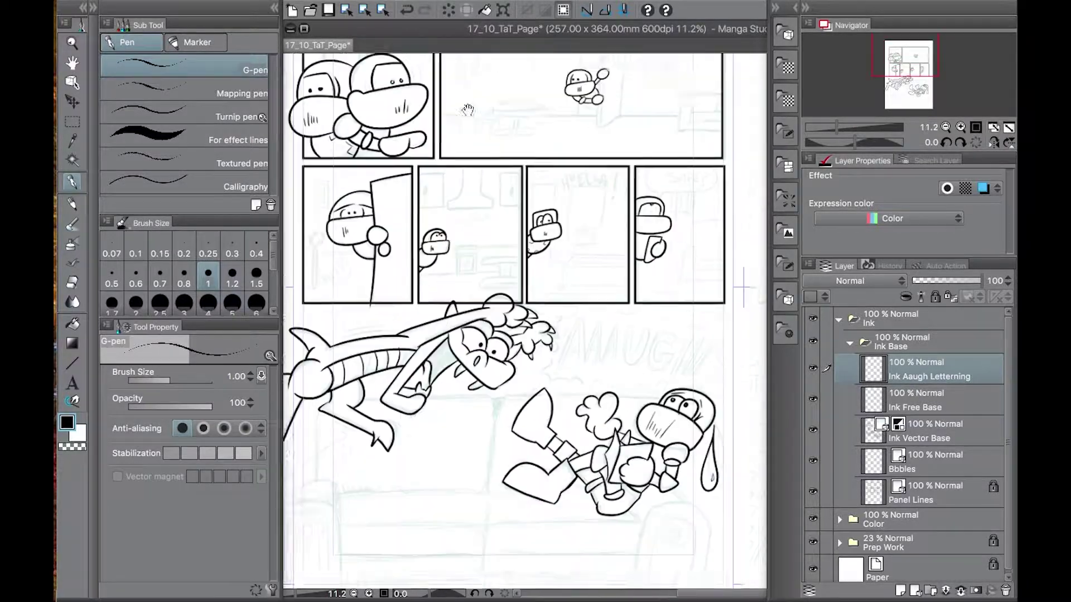
pyautogui.scroll(3, 536, 275)
pyautogui.scroll(1, 560, 362)
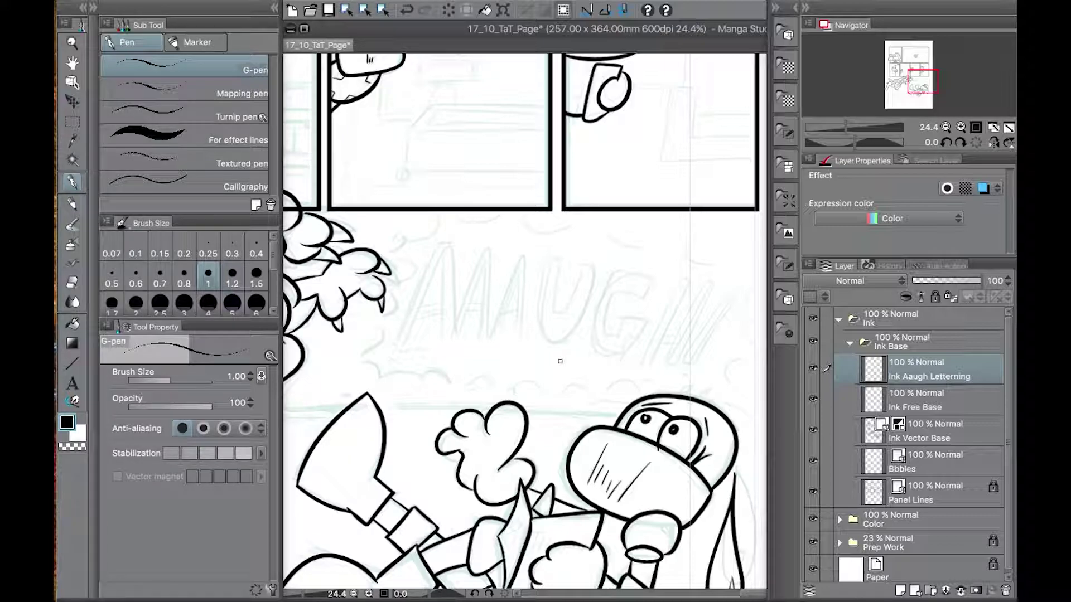
# Ink the first outlined block letter A of the scream over the sketch and clean up its crossbar
pyautogui.moveTo(439, 238); pyautogui.dragTo(391, 350)
pyautogui.moveTo(435, 238); pyautogui.dragTo(456, 339)
pyautogui.moveTo(391, 349)
pyautogui.mouseDown()
pyautogui.moveTo(437, 256)
pyautogui.moveTo(445, 354)
pyautogui.moveTo(457, 336)
pyautogui.mouseUp()
pyautogui.press('super+z')
pyautogui.press('super+z')
pyautogui.moveTo(437, 257); pyautogui.dragTo(445, 348)
pyautogui.press('super+z')
pyautogui.moveTo(450, 290); pyautogui.dragTo(456, 353)
pyautogui.moveTo(437, 256)
pyautogui.mouseDown()
pyautogui.moveTo(445, 354)
pyautogui.moveTo(444, 343)
pyautogui.mouseUp()
pyautogui.press('super+z')
pyautogui.moveTo(419, 310); pyautogui.dragTo(443, 304)
pyautogui.moveTo(417, 316); pyautogui.dragTo(444, 313)
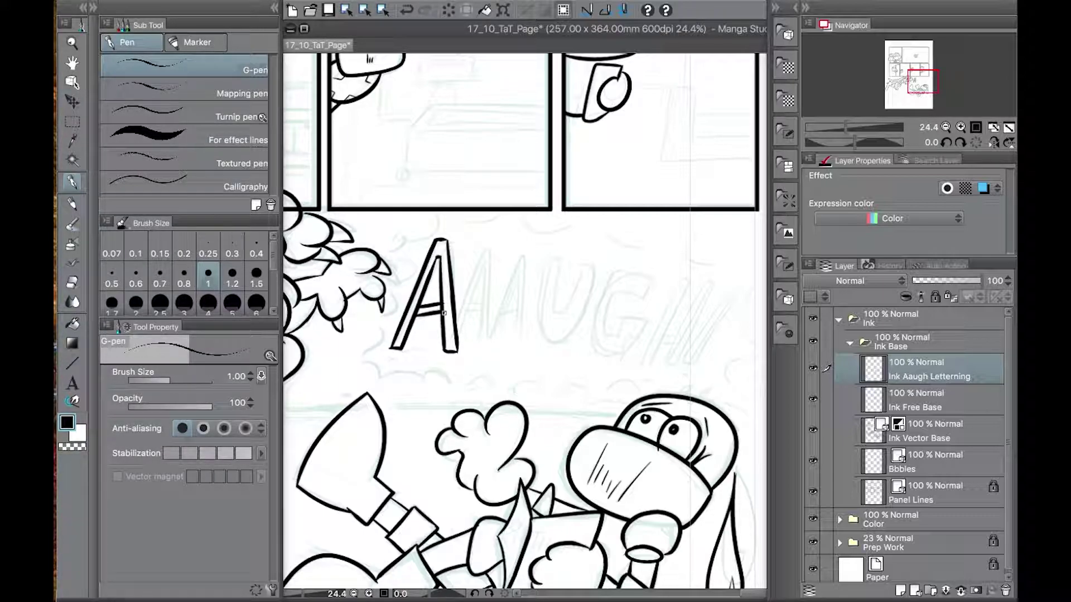
pyautogui.click(71, 281)
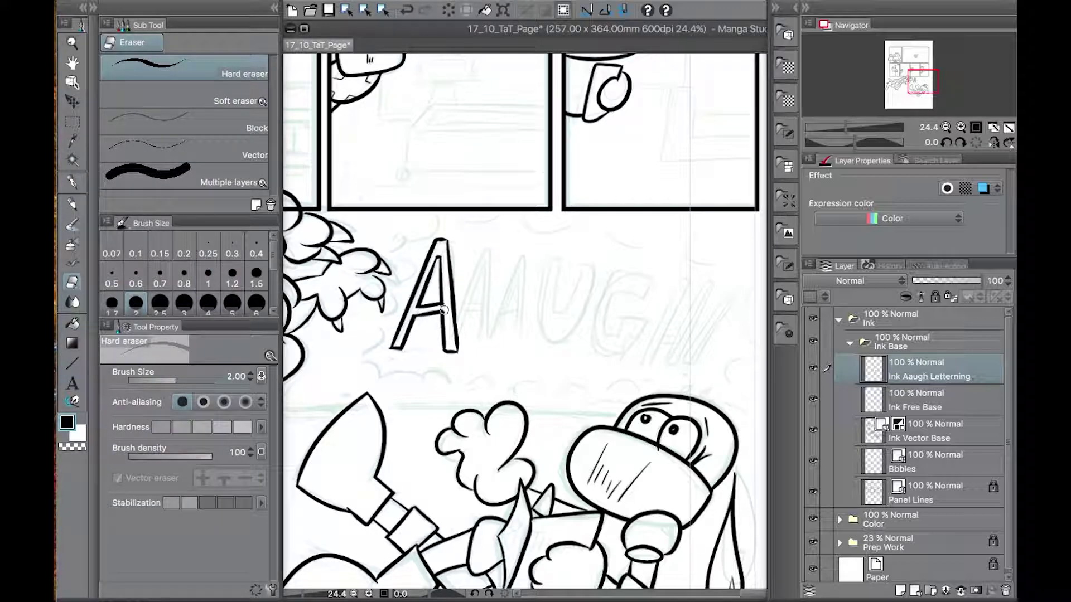
# Ink the second outlined block letter A directly against the first one
pyautogui.press('p')
pyautogui.moveTo(458, 350)
pyautogui.mouseDown()
pyautogui.moveTo(486, 241)
pyautogui.moveTo(485, 353)
pyautogui.mouseUp()
pyautogui.hotkey('ctrl', 'z')
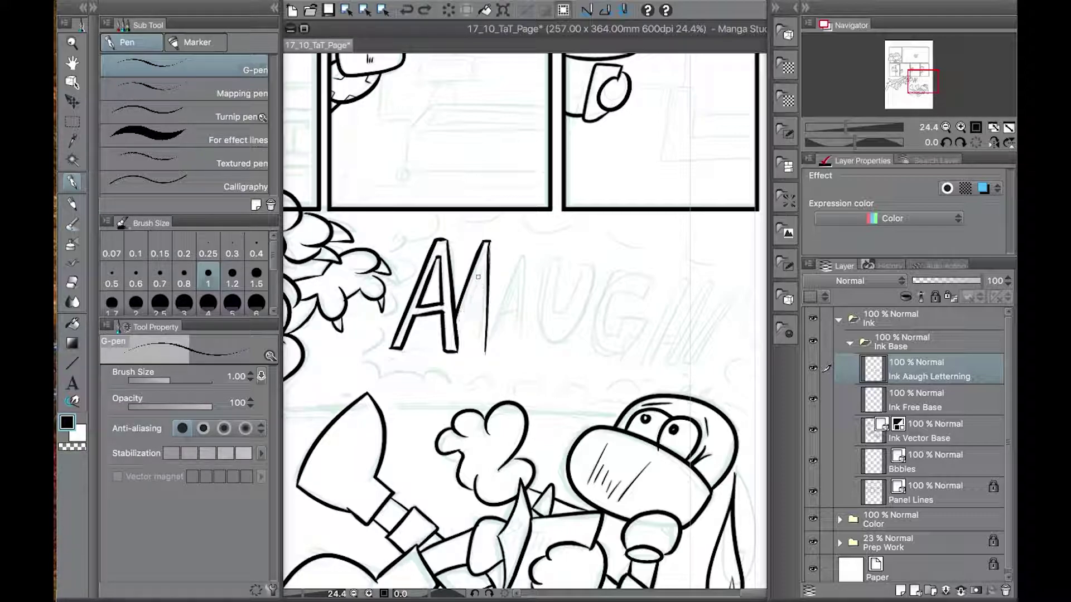
pyautogui.moveTo(482, 272); pyautogui.dragTo(474, 360)
pyautogui.hotkey('ctrl', 'z')
pyautogui.moveTo(483, 273)
pyautogui.mouseDown()
pyautogui.moveTo(470, 349)
pyautogui.moveTo(488, 301)
pyautogui.moveTo(483, 352)
pyautogui.mouseUp()
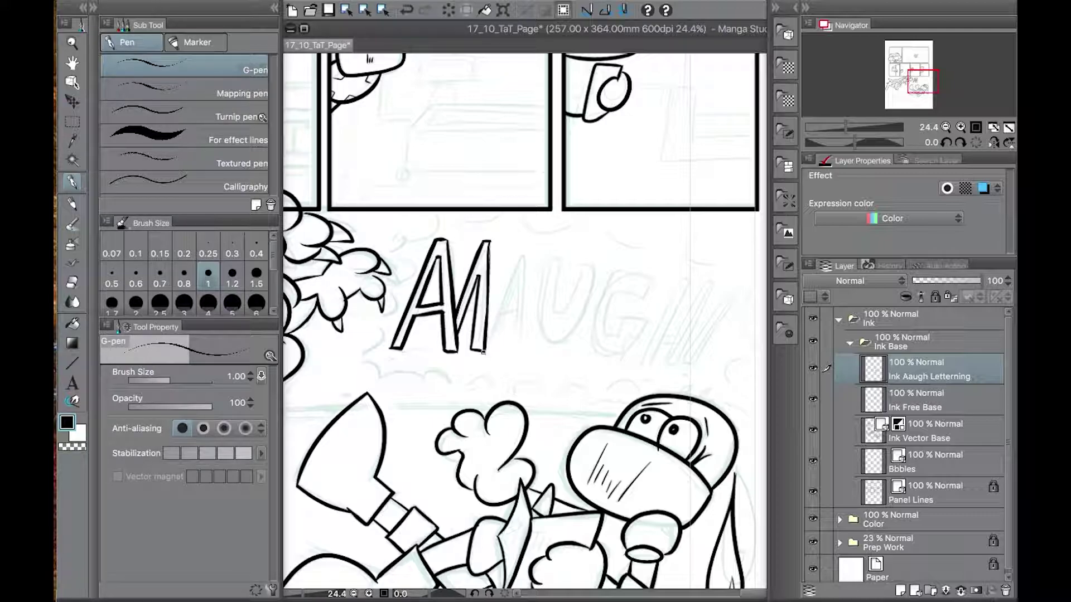
# Ink the third outlined block letter A and clean up its crossbar and base
pyautogui.moveTo(527, 246); pyautogui.dragTo(487, 350)
pyautogui.moveTo(526, 288); pyautogui.dragTo(523, 349)
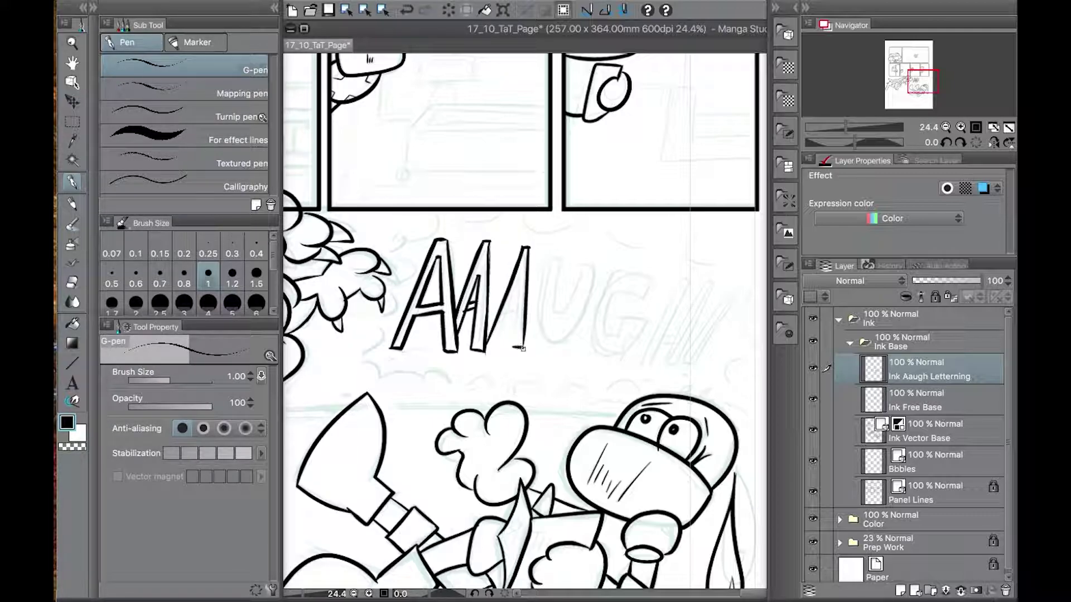
pyautogui.hotkey('ctrl', 'z')
pyautogui.moveTo(521, 283)
pyautogui.mouseDown()
pyautogui.moveTo(496, 345)
pyautogui.moveTo(514, 346)
pyautogui.moveTo(519, 311)
pyautogui.moveTo(477, 308)
pyautogui.mouseUp()
pyautogui.hotkey('ctrl', 'z')
pyautogui.press('e')
pyautogui.press('p')
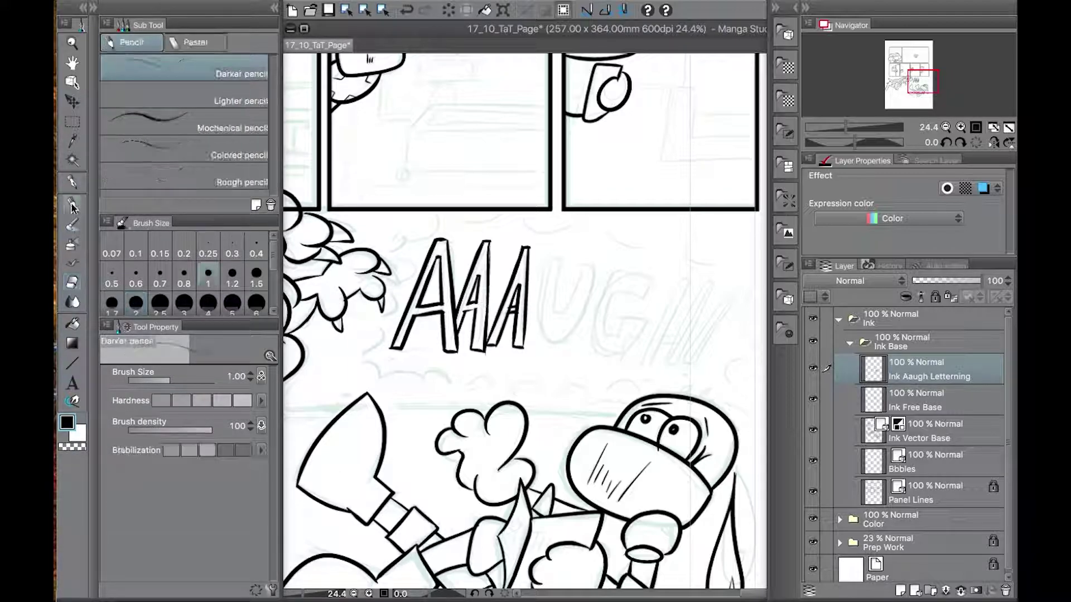
pyautogui.press('p')
pyautogui.press('e')
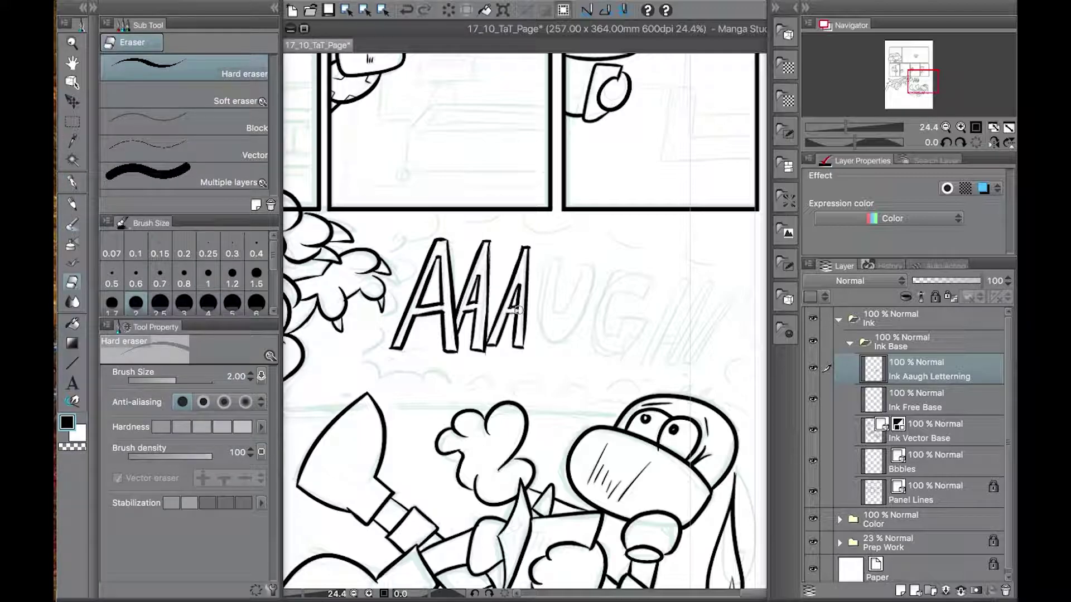
pyautogui.click(73, 184)
pyautogui.hotkey('ctrl', 'z')
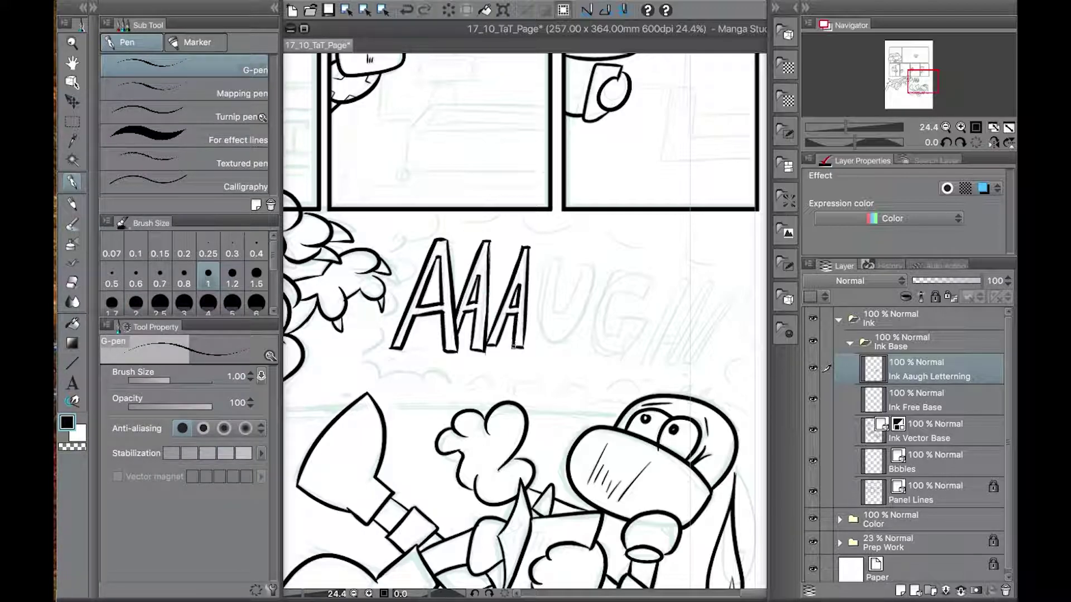
# Ink outlined block letters U and G after the three A's
pyautogui.moveTo(537, 258)
pyautogui.mouseDown()
pyautogui.moveTo(594, 259)
pyautogui.moveTo(587, 312)
pyautogui.moveTo(553, 279)
pyautogui.moveTo(585, 258)
pyautogui.mouseUp()
pyautogui.press('e')
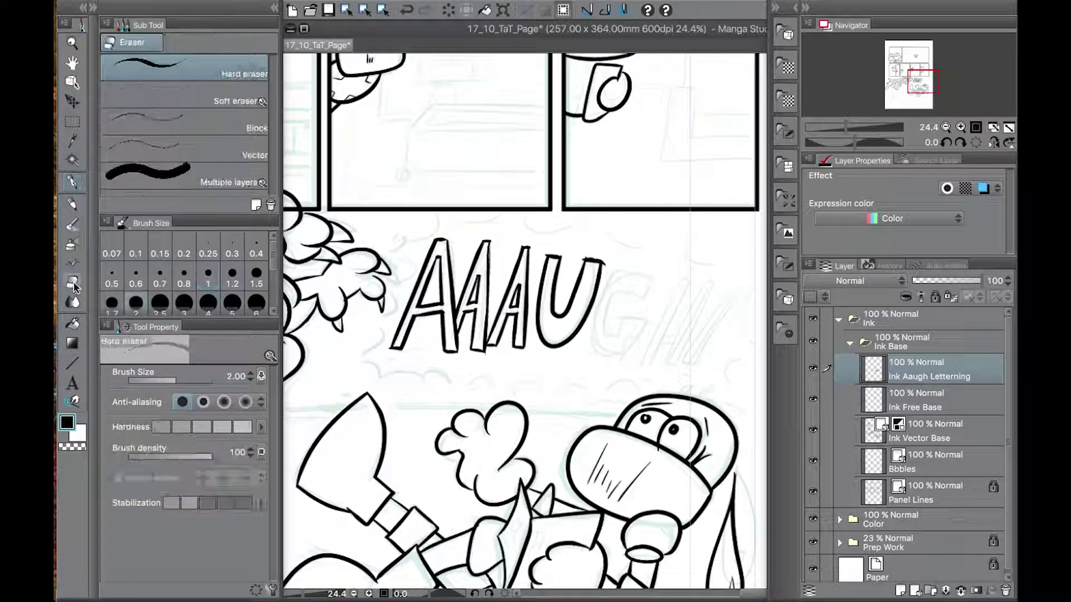
pyautogui.hotkey('ctrl', 'z')
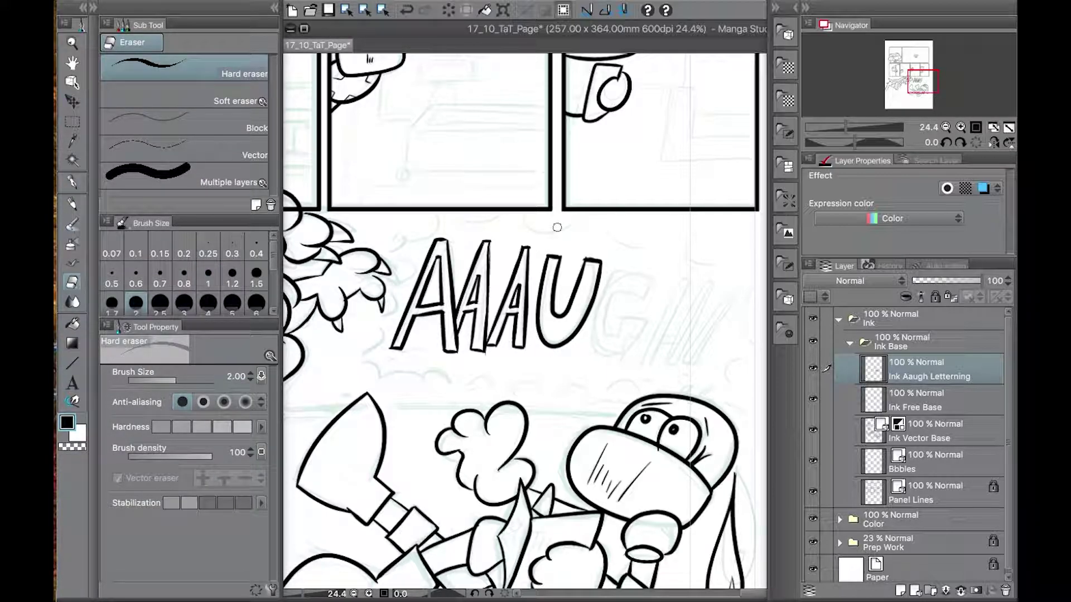
pyautogui.press('p')
pyautogui.moveTo(656, 272)
pyautogui.mouseDown()
pyautogui.moveTo(625, 263)
pyautogui.moveTo(621, 354)
pyautogui.moveTo(645, 319)
pyautogui.moveTo(614, 291)
pyautogui.moveTo(648, 283)
pyautogui.moveTo(518, 234)
pyautogui.moveTo(519, 323)
pyautogui.mouseUp()
# Ink the slanted outlined letter H and the long exclamation mark with its dot at the end of the scream
pyautogui.moveTo(556, 215); pyautogui.dragTo(521, 322)
pyautogui.moveTo(578, 229); pyautogui.dragTo(527, 328)
pyautogui.hotkey('ctrl', 'z')
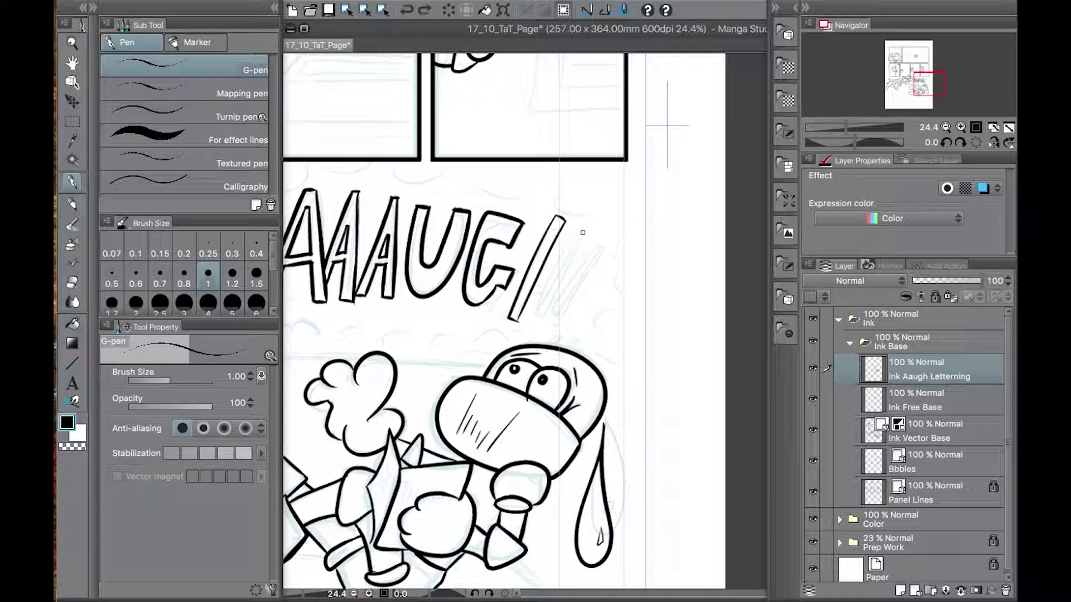
pyautogui.hotkey('ctrl', 'z')
pyautogui.moveTo(581, 228)
pyautogui.mouseDown()
pyautogui.moveTo(530, 327)
pyautogui.moveTo(519, 322)
pyautogui.mouseUp()
pyautogui.hotkey('ctrl', 'z')
pyautogui.hotkey('ctrl', 'z')
pyautogui.moveTo(562, 220)
pyautogui.mouseDown()
pyautogui.moveTo(516, 323)
pyautogui.moveTo(541, 290)
pyautogui.mouseUp()
pyautogui.moveTo(604, 225)
pyautogui.mouseDown()
pyautogui.moveTo(546, 338)
pyautogui.moveTo(582, 253)
pyautogui.moveTo(548, 319)
pyautogui.mouseUp()
pyautogui.hotkey('ctrl', 'z')
pyautogui.moveTo(615, 210); pyautogui.dragTo(554, 323)
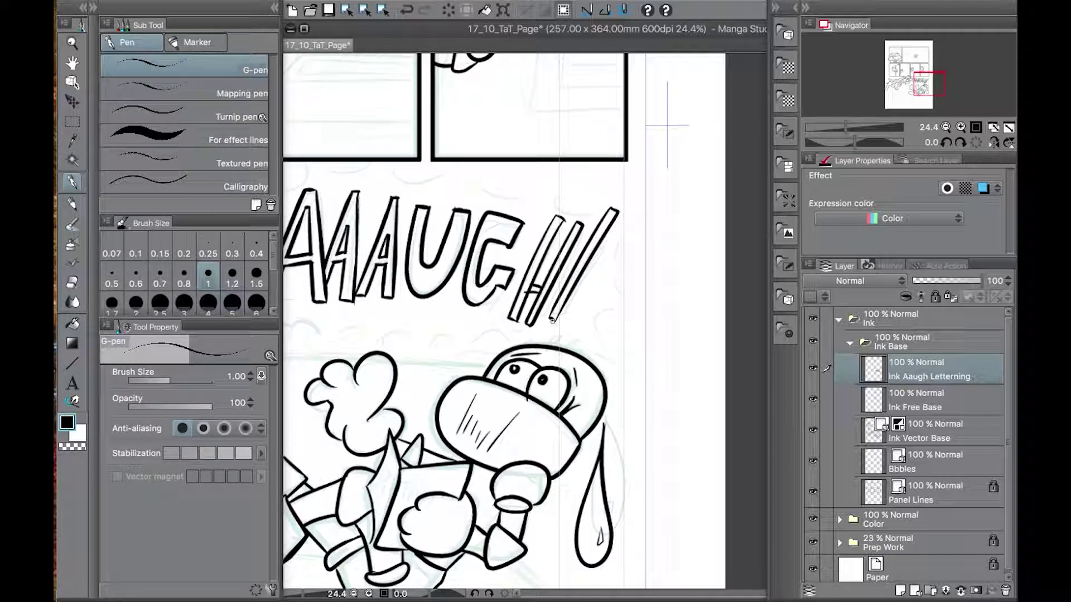
pyautogui.moveTo(539, 344); pyautogui.dragTo(547, 329)
pyautogui.moveTo(479, 371); pyautogui.dragTo(549, 397)
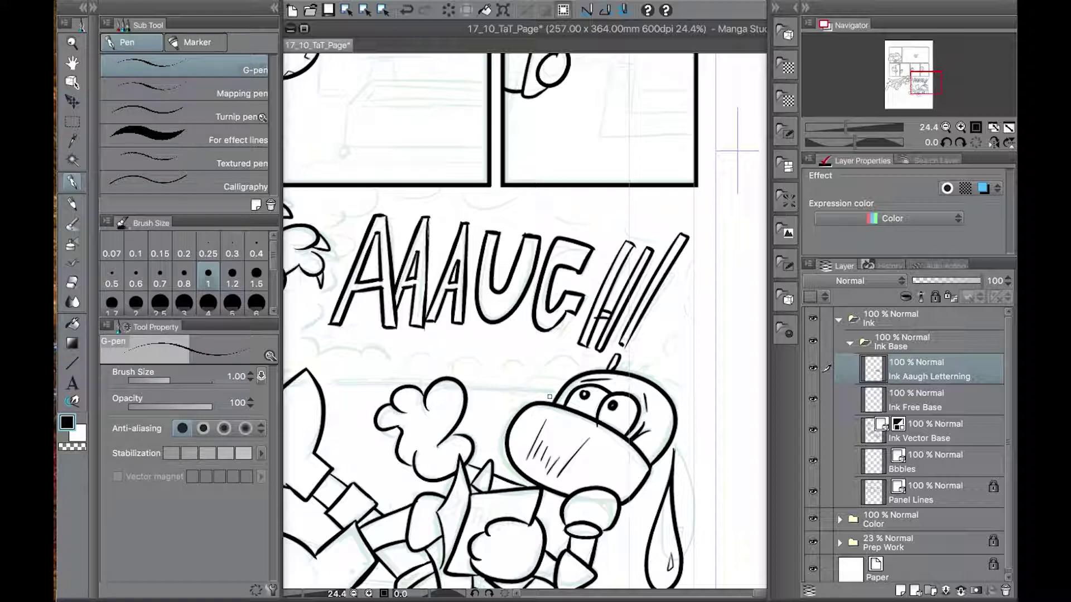
# Select the inked letters U and G, delete them and clear the selection
pyautogui.click(72, 284)
pyautogui.moveTo(565, 321)
pyautogui.mouseDown()
pyautogui.moveTo(587, 258)
pyautogui.moveTo(575, 242)
pyautogui.moveTo(547, 327)
pyautogui.mouseUp()
pyautogui.press('m')
pyautogui.moveTo(566, 223)
pyautogui.mouseDown()
pyautogui.moveTo(583, 257)
pyautogui.moveTo(574, 228)
pyautogui.mouseUp()
pyautogui.press('Delete')
pyautogui.press('super+d')
pyautogui.click(75, 182)
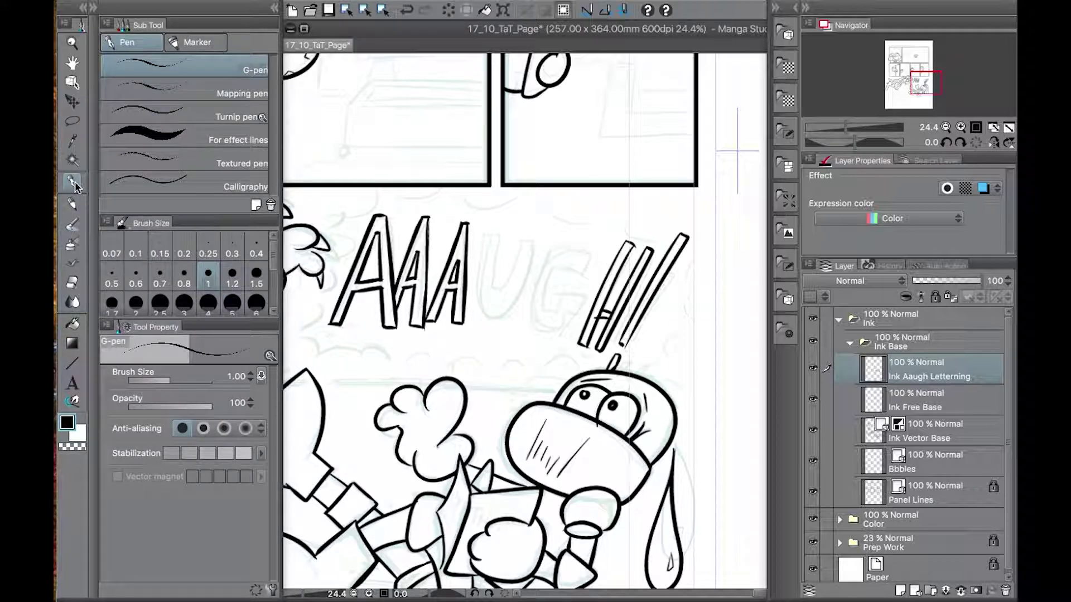
pyautogui.moveTo(477, 223)
pyautogui.mouseDown()
pyautogui.moveTo(542, 230)
pyautogui.moveTo(496, 309)
pyautogui.mouseUp()
pyautogui.moveTo(537, 229)
pyautogui.mouseDown()
pyautogui.moveTo(497, 309)
pyautogui.moveTo(533, 256)
pyautogui.moveTo(505, 329)
pyautogui.mouseUp()
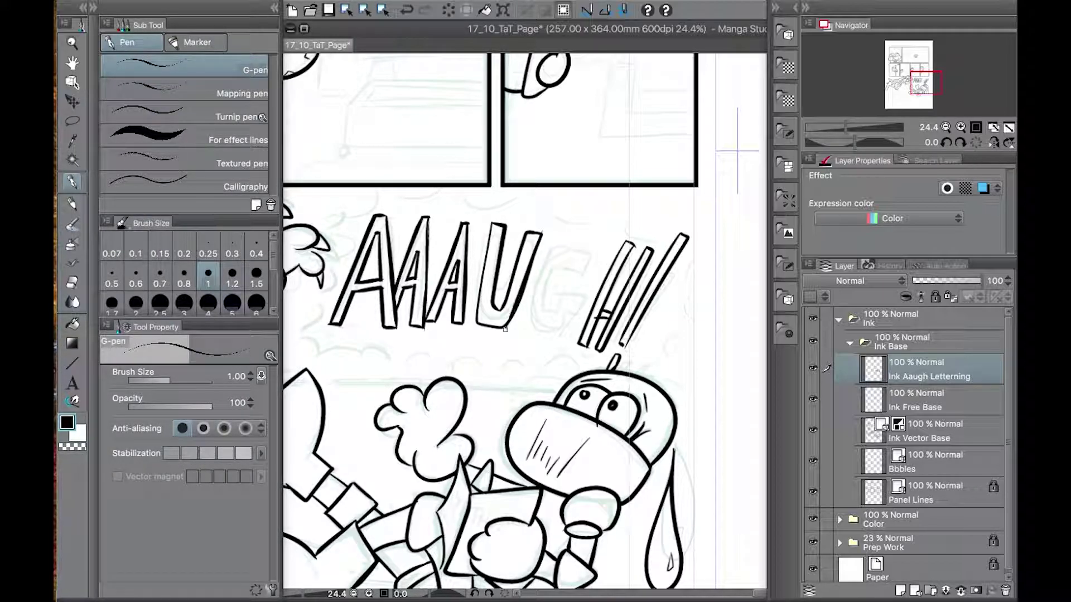
pyautogui.press('super+z')
pyautogui.press('super+z')
pyautogui.press('super+z')
pyautogui.moveTo(491, 224)
pyautogui.mouseDown()
pyautogui.moveTo(505, 225)
pyautogui.moveTo(480, 325)
pyautogui.mouseUp()
pyautogui.press('super+z')
pyautogui.press('super+z')
pyautogui.press('super+z')
pyautogui.press('super+z')
# Ink a narrow, angular outlined letter U with a flat base after the third A
pyautogui.moveTo(541, 226)
pyautogui.mouseDown()
pyautogui.moveTo(511, 324)
pyautogui.moveTo(480, 320)
pyautogui.mouseUp()
pyautogui.press('super+z')
pyautogui.moveTo(485, 283); pyautogui.dragTo(479, 321)
pyautogui.moveTo(493, 219)
pyautogui.mouseDown()
pyautogui.moveTo(506, 221)
pyautogui.moveTo(493, 300)
pyautogui.moveTo(504, 304)
pyautogui.moveTo(539, 229)
pyautogui.mouseUp()
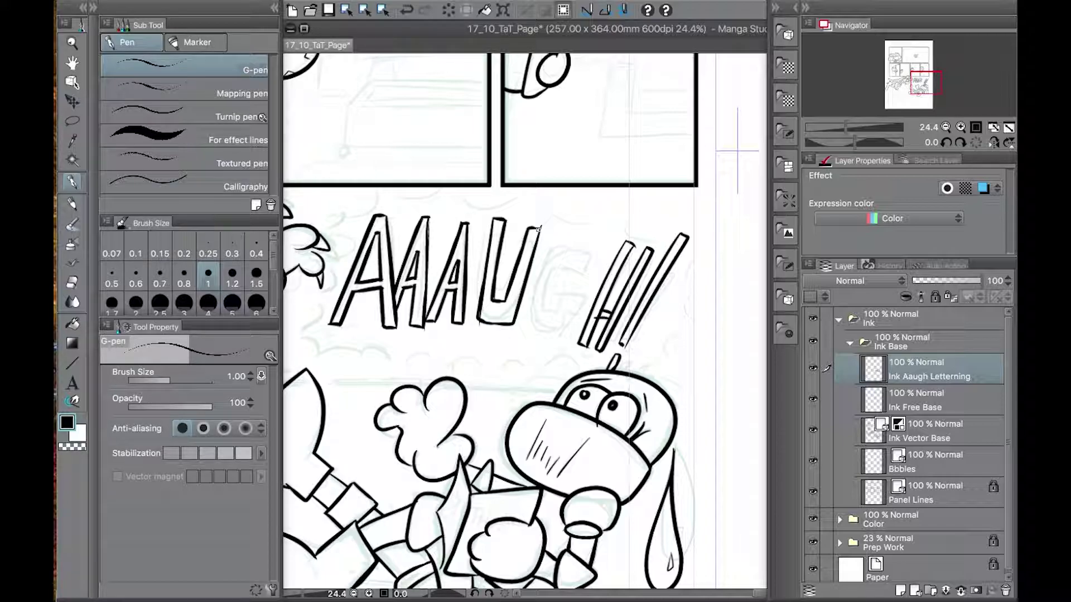
pyautogui.moveTo(549, 363); pyautogui.dragTo(573, 381)
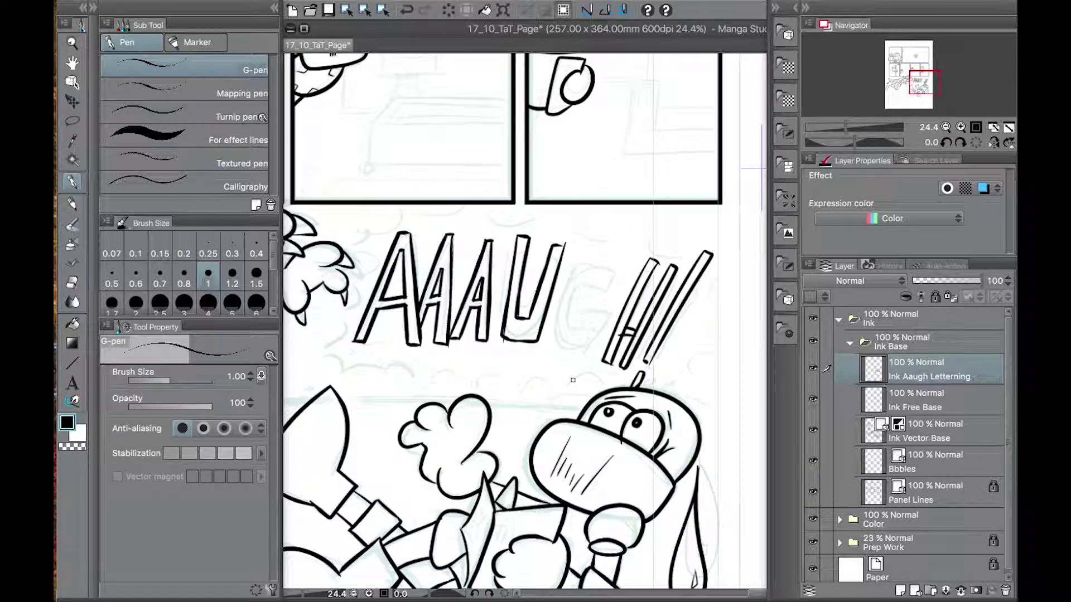
pyautogui.moveTo(562, 248); pyautogui.dragTo(537, 338)
pyautogui.moveTo(514, 240); pyautogui.dragTo(511, 294)
# Ink an angular outlined letter G between the U and the H, and tidy the top of the U
pyautogui.moveTo(574, 253)
pyautogui.mouseDown()
pyautogui.moveTo(624, 260)
pyautogui.moveTo(620, 295)
pyautogui.mouseUp()
pyautogui.moveTo(566, 243)
pyautogui.mouseDown()
pyautogui.moveTo(551, 347)
pyautogui.moveTo(585, 352)
pyautogui.moveTo(605, 330)
pyautogui.moveTo(580, 312)
pyautogui.moveTo(616, 292)
pyautogui.mouseUp()
pyautogui.hotkey('ctrl', 'z')
pyautogui.hotkey('ctrl', 'z')
pyautogui.hotkey('ctrl', 'z')
pyautogui.moveTo(625, 269)
pyautogui.mouseDown()
pyautogui.moveTo(582, 284)
pyautogui.moveTo(574, 332)
pyautogui.moveTo(584, 351)
pyautogui.moveTo(552, 332)
pyautogui.moveTo(592, 256)
pyautogui.mouseUp()
pyautogui.hotkey('ctrl', 'z')
pyautogui.moveTo(646, 362); pyautogui.dragTo(711, 258)
pyautogui.moveTo(704, 252); pyautogui.dragTo(632, 387)
pyautogui.hotkey('ctrl', 'z')
pyautogui.hotkey('ctrl', 'z')
pyautogui.moveTo(582, 253)
pyautogui.mouseDown()
pyautogui.moveTo(627, 265)
pyautogui.moveTo(564, 246)
pyautogui.mouseUp()
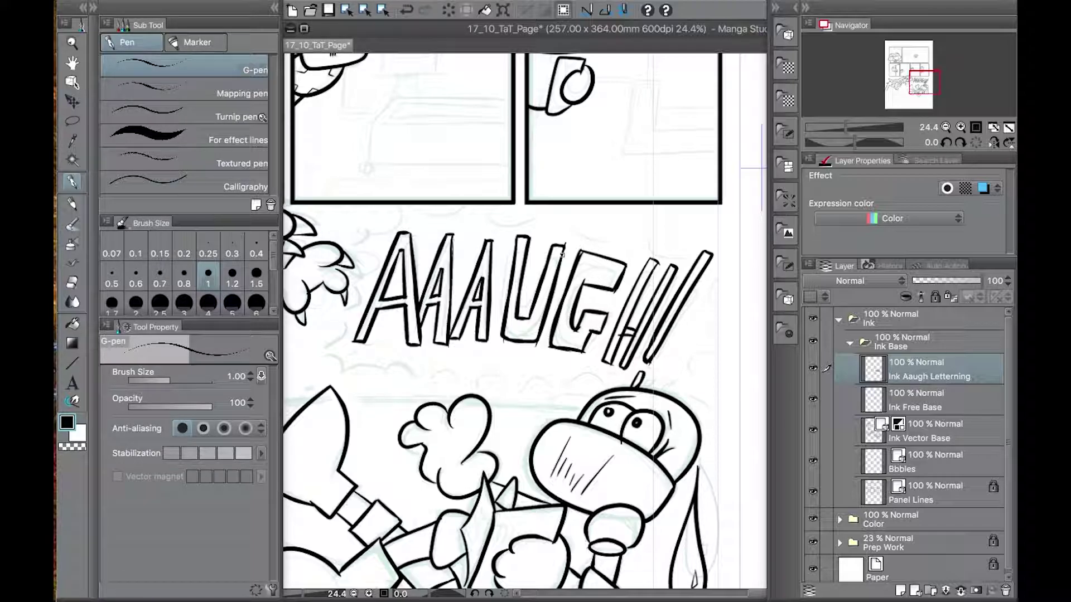
pyautogui.press('e')
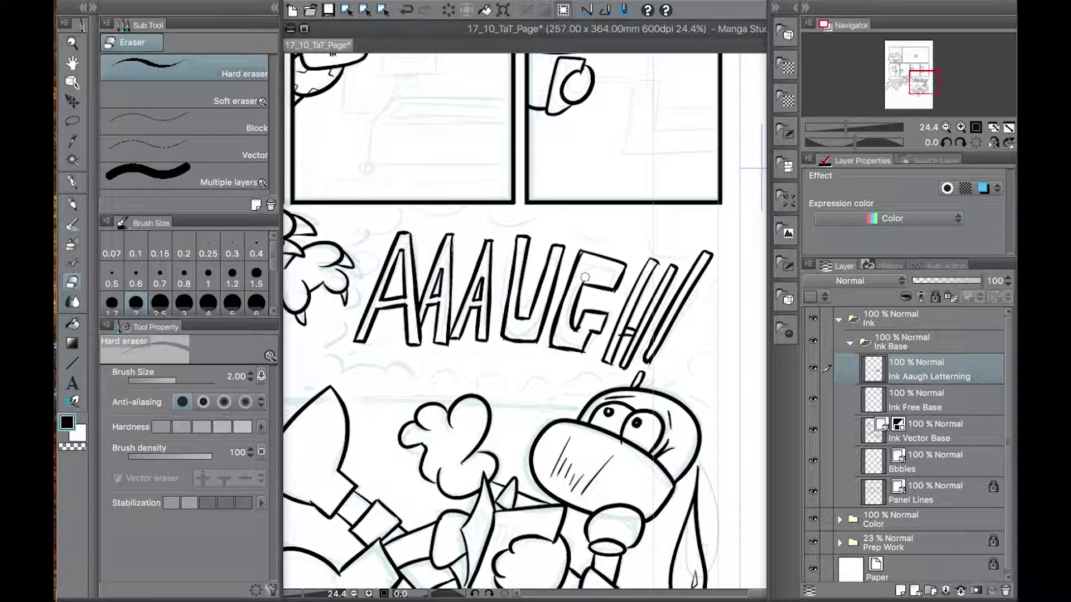
# Make Ink Free Base the active layer and choose the Textured pen for inking the first panel
pyautogui.scroll(-5, 629, 333)
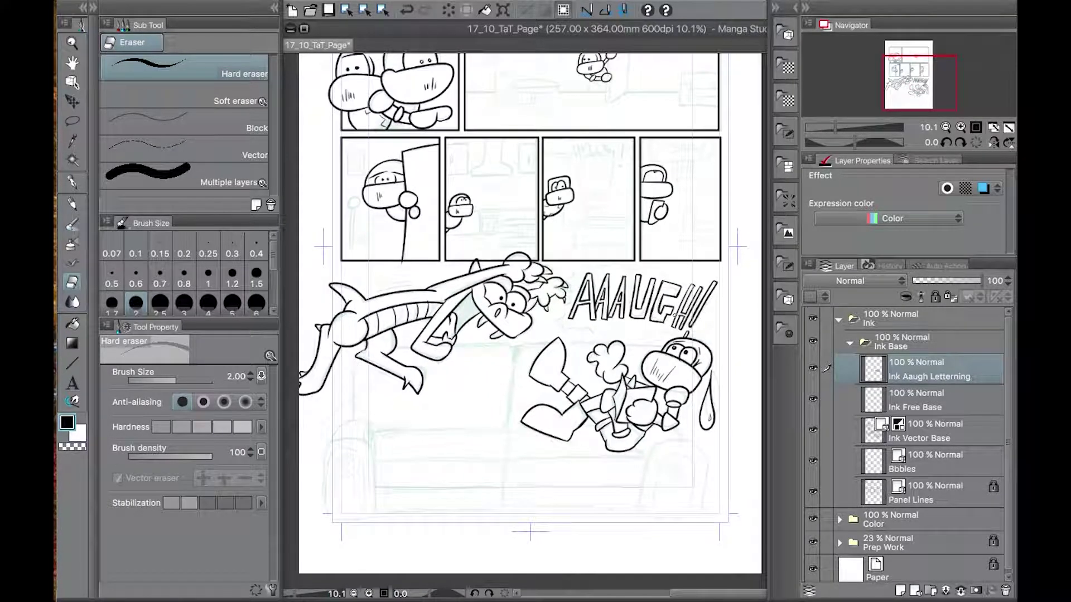
pyautogui.moveTo(673, 314); pyautogui.dragTo(686, 329)
pyautogui.scroll(4, 558, 251)
pyautogui.moveTo(498, 241); pyautogui.dragTo(437, 333)
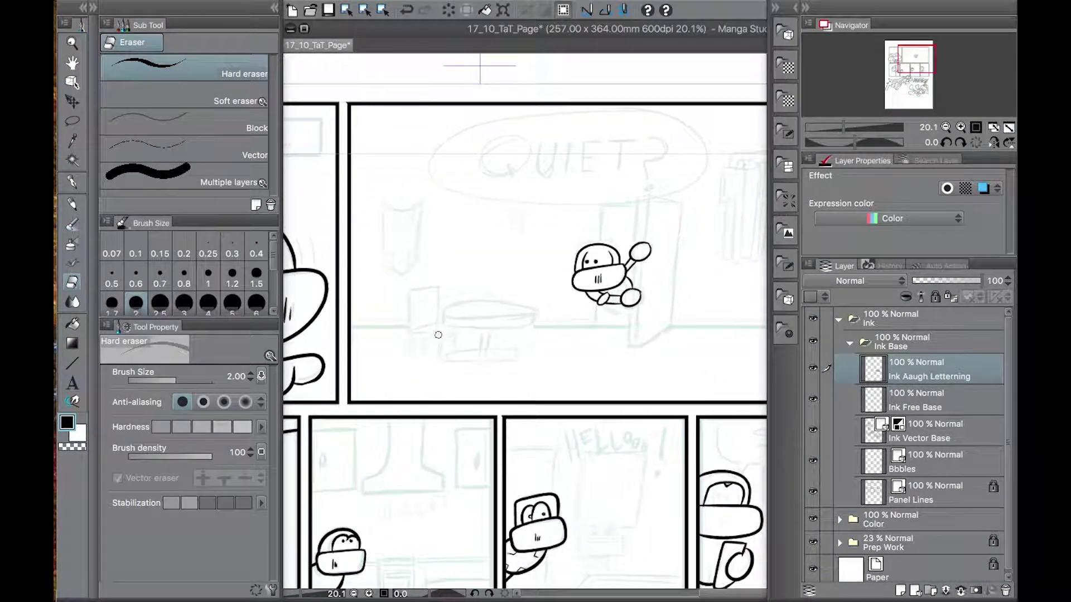
pyautogui.click(958, 407)
pyautogui.moveTo(393, 366); pyautogui.dragTo(596, 423)
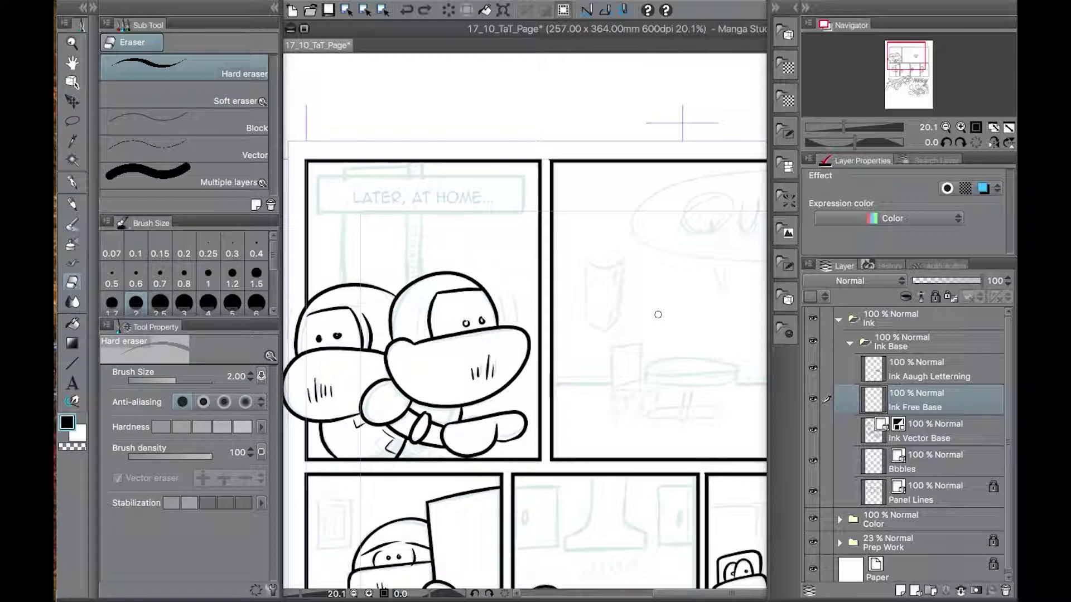
pyautogui.click(72, 184)
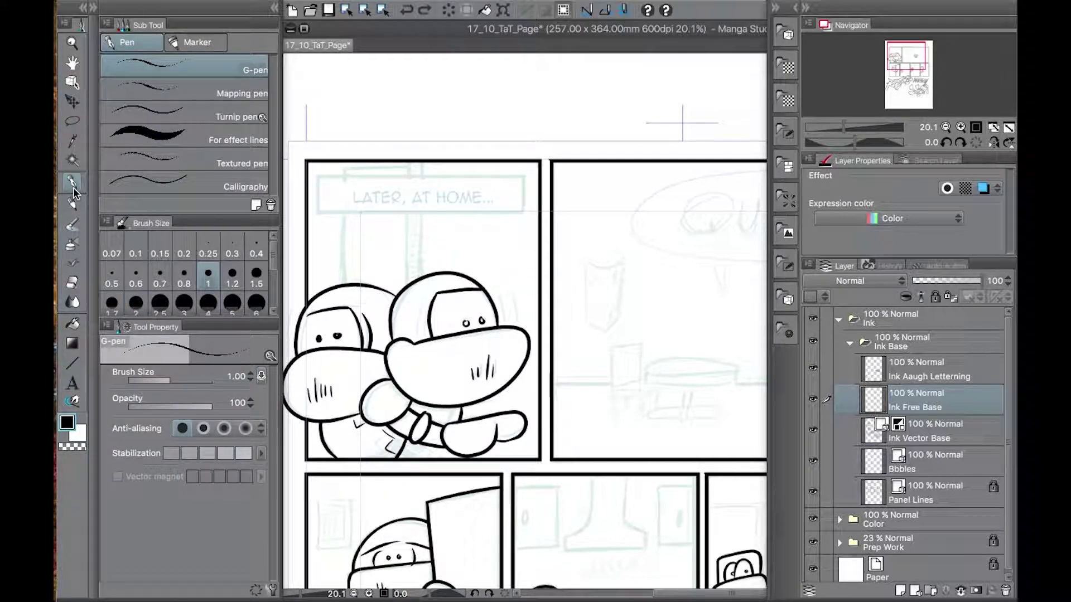
pyautogui.click(254, 164)
# Ink the tall frame's vertical edges and top edge behind the two characters in the first panel
pyautogui.moveTo(420, 278)
pyautogui.mouseDown()
pyautogui.moveTo(425, 162)
pyautogui.moveTo(409, 162)
pyautogui.mouseUp()
pyautogui.hotkey('ctrl', 'z')
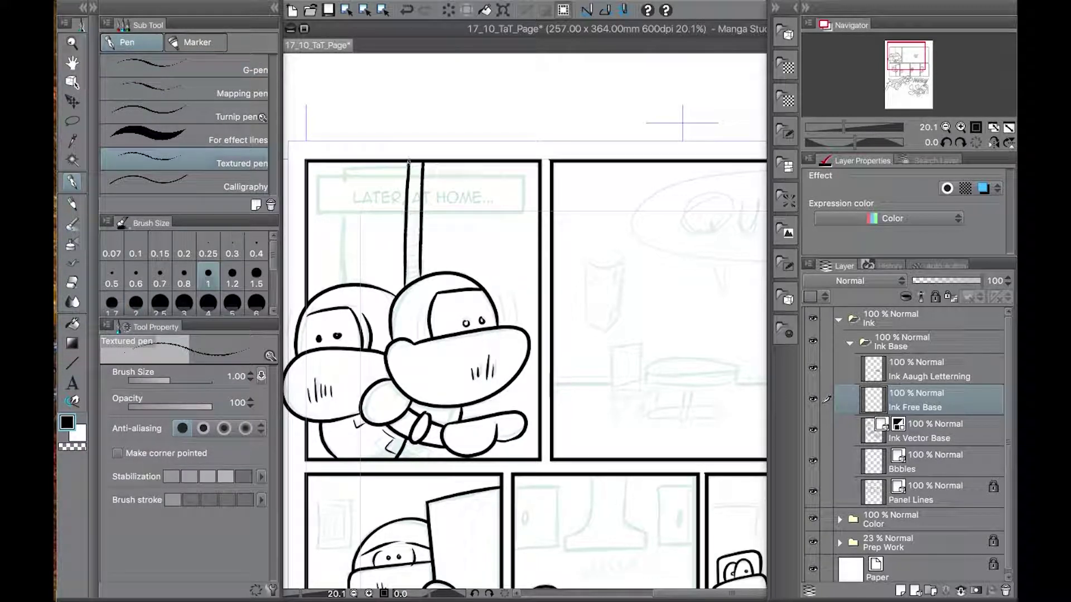
pyautogui.moveTo(341, 284)
pyautogui.mouseDown()
pyautogui.moveTo(343, 169)
pyautogui.moveTo(407, 163)
pyautogui.mouseUp()
pyautogui.hotkey('ctrl', 'z')
pyautogui.hotkey('ctrl', 'z')
pyautogui.moveTo(342, 170); pyautogui.dragTo(411, 164)
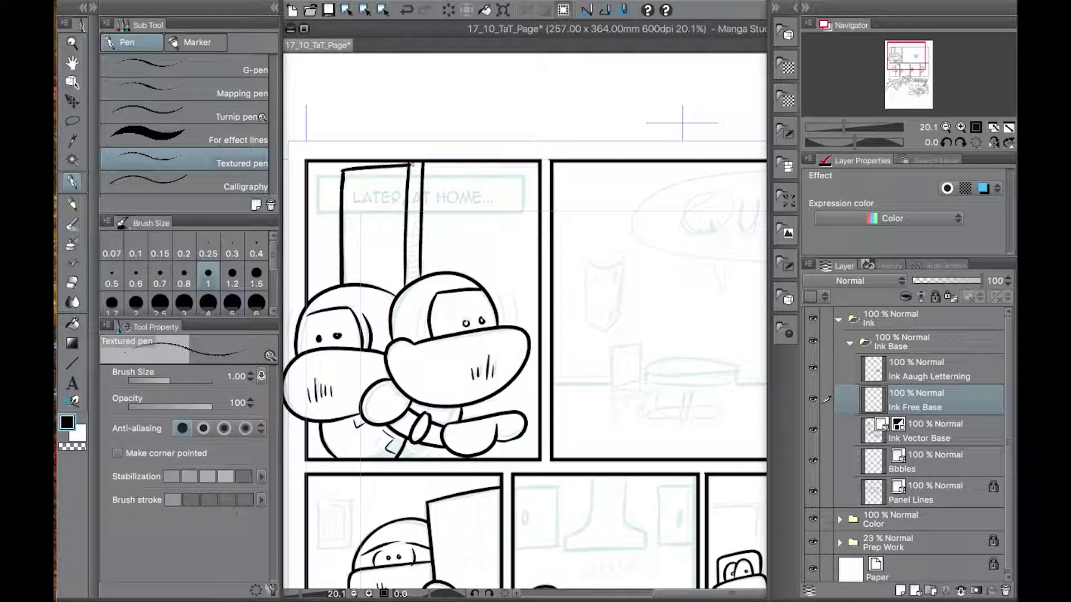
# Add a layer named Ink Free Details 01 above the freehand base layer, and rename Ink Free Base to Ink Free Base 01
pyautogui.click(960, 143)
pyautogui.click(960, 144)
pyautogui.moveTo(474, 339); pyautogui.dragTo(283, 451)
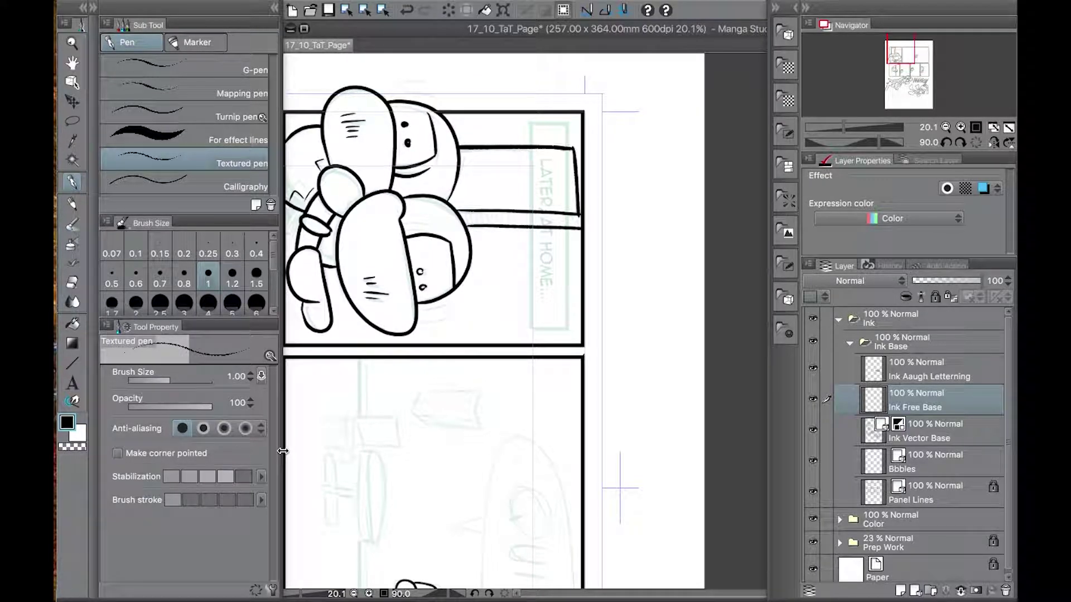
pyautogui.click(900, 591)
pyautogui.doubleClick(911, 408)
pyautogui.write('Ink Fre')
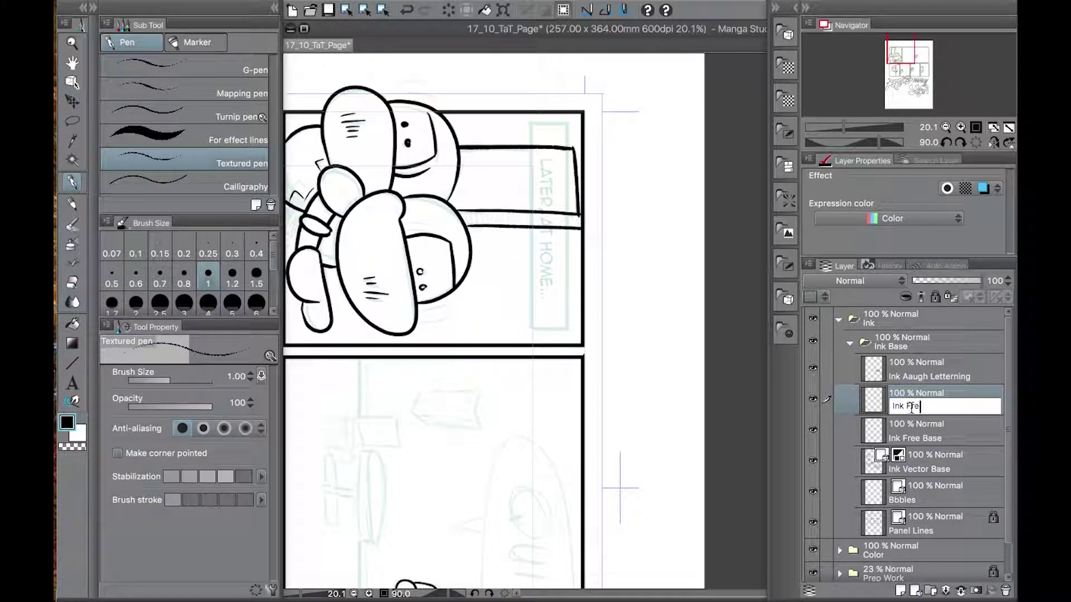
pyautogui.write('e Details  01')
pyautogui.press('Return')
pyautogui.doubleClick(961, 439)
pyautogui.write('01')
pyautogui.press('Return')
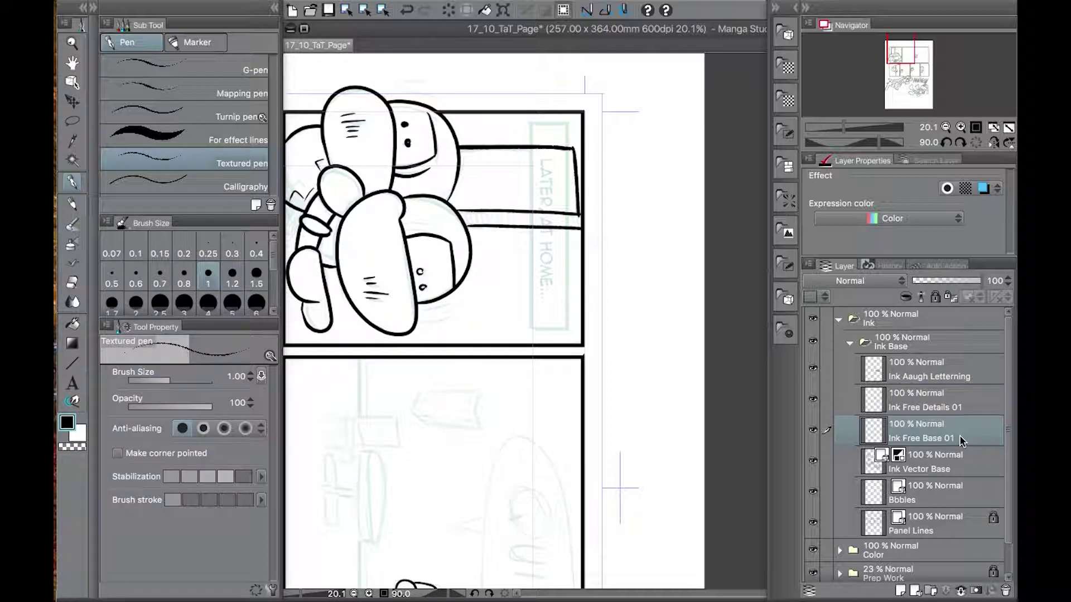
# On Ink Free Details 01, hatch the narrow side strip of the tall frame in the first panel with short parallel lines
pyautogui.click(973, 406)
pyautogui.moveTo(483, 299); pyautogui.dragTo(390, 390)
pyautogui.moveTo(370, 303); pyautogui.dragTo(371, 315)
pyautogui.moveTo(375, 302); pyautogui.dragTo(376, 316)
pyautogui.moveTo(379, 303)
pyautogui.mouseDown()
pyautogui.moveTo(414, 300)
pyautogui.moveTo(430, 318)
pyautogui.mouseUp()
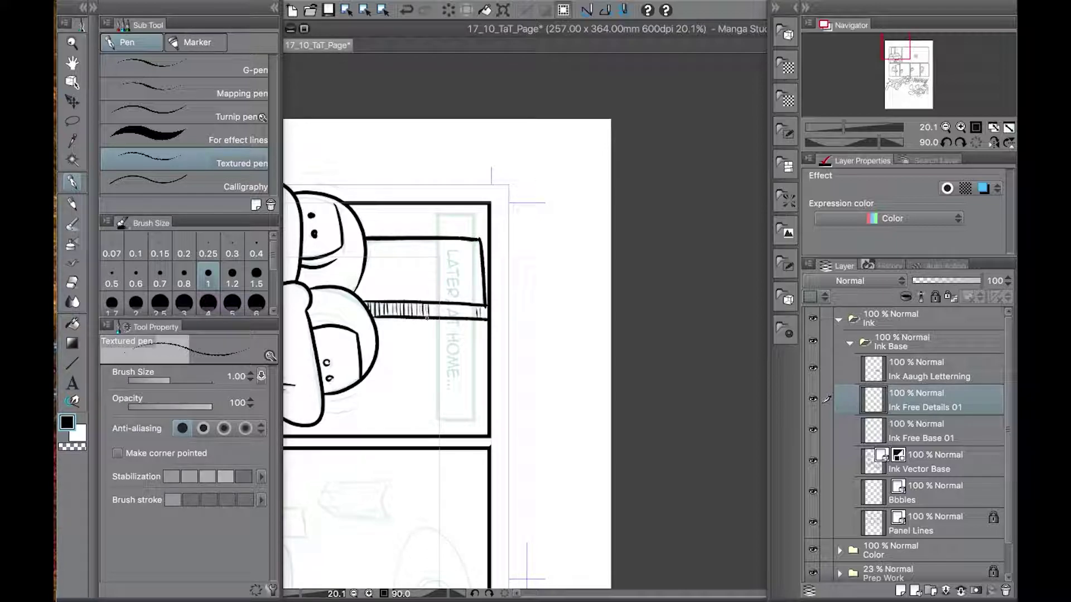
# On Ink Free Base 01, ink the round tabletop with its rim and central post in the second panel
pyautogui.click(930, 431)
pyautogui.click(946, 143)
pyautogui.doubleClick(946, 143)
pyautogui.click(946, 143)
pyautogui.click(947, 144)
pyautogui.click(947, 144)
pyautogui.moveTo(598, 447); pyautogui.dragTo(442, 168)
pyautogui.moveTo(647, 464)
pyautogui.mouseDown()
pyautogui.moveTo(429, 306)
pyautogui.moveTo(411, 390)
pyautogui.moveTo(427, 407)
pyautogui.moveTo(525, 424)
pyautogui.mouseUp()
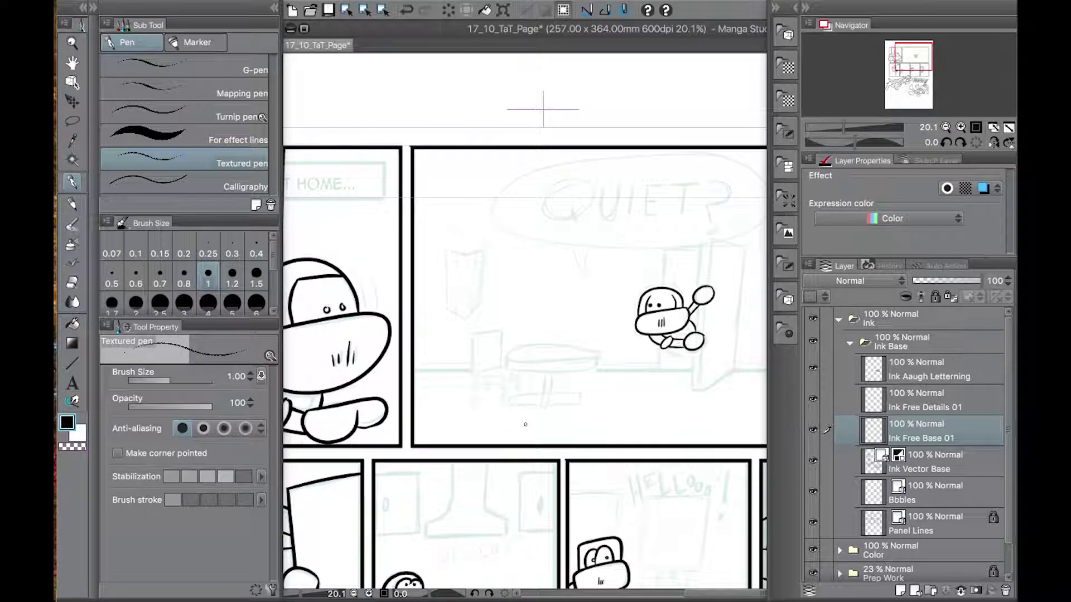
pyautogui.moveTo(598, 355)
pyautogui.mouseDown()
pyautogui.moveTo(570, 362)
pyautogui.moveTo(598, 356)
pyautogui.mouseUp()
pyautogui.moveTo(506, 360); pyautogui.dragTo(596, 370)
pyautogui.moveTo(598, 358); pyautogui.dragTo(595, 369)
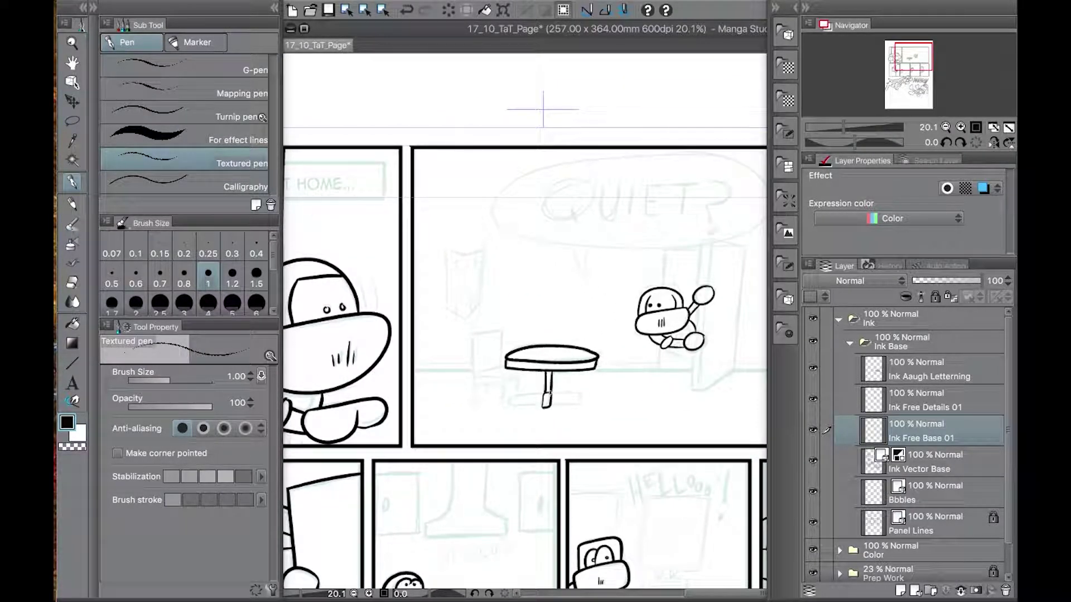
# Ink the table's flat foot on both sides of the central post
pyautogui.moveTo(513, 404); pyautogui.dragTo(581, 406)
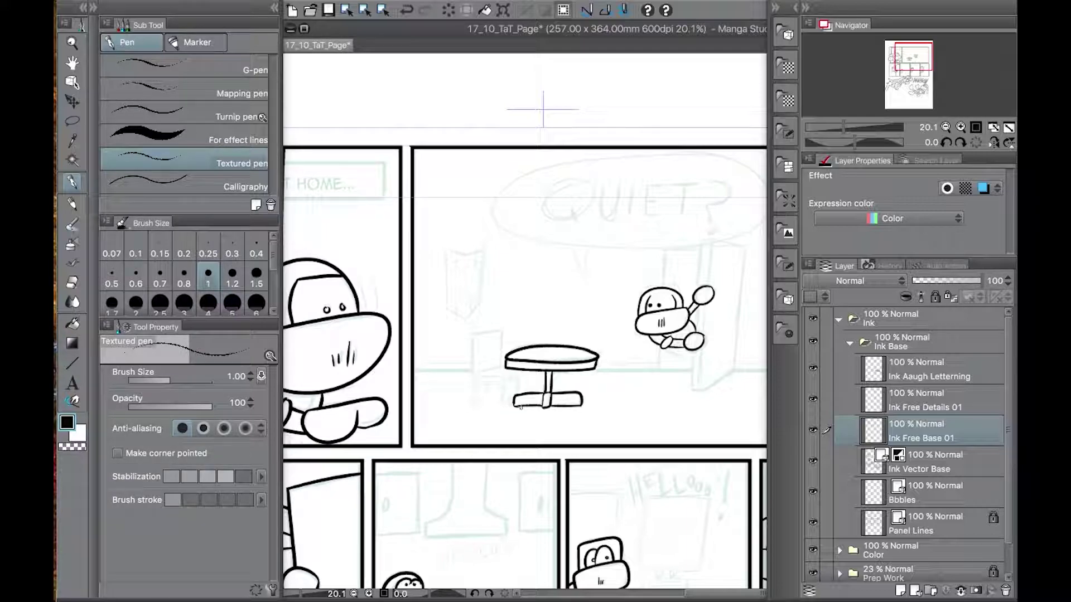
pyautogui.moveTo(516, 406); pyautogui.dragTo(549, 407)
pyautogui.press('super+z')
# Make Ink Free Details 01 the active layer, with the whole width of the second panel in view
pyautogui.moveTo(620, 437); pyautogui.dragTo(506, 445)
pyautogui.click(946, 128)
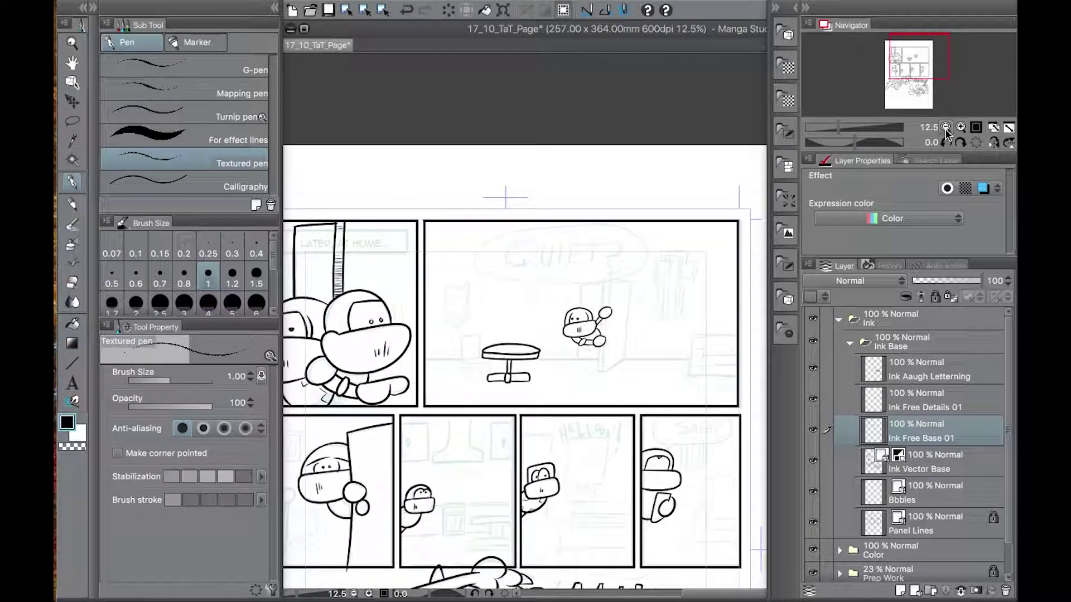
pyautogui.click(926, 400)
pyautogui.moveTo(426, 360); pyautogui.dragTo(737, 360)
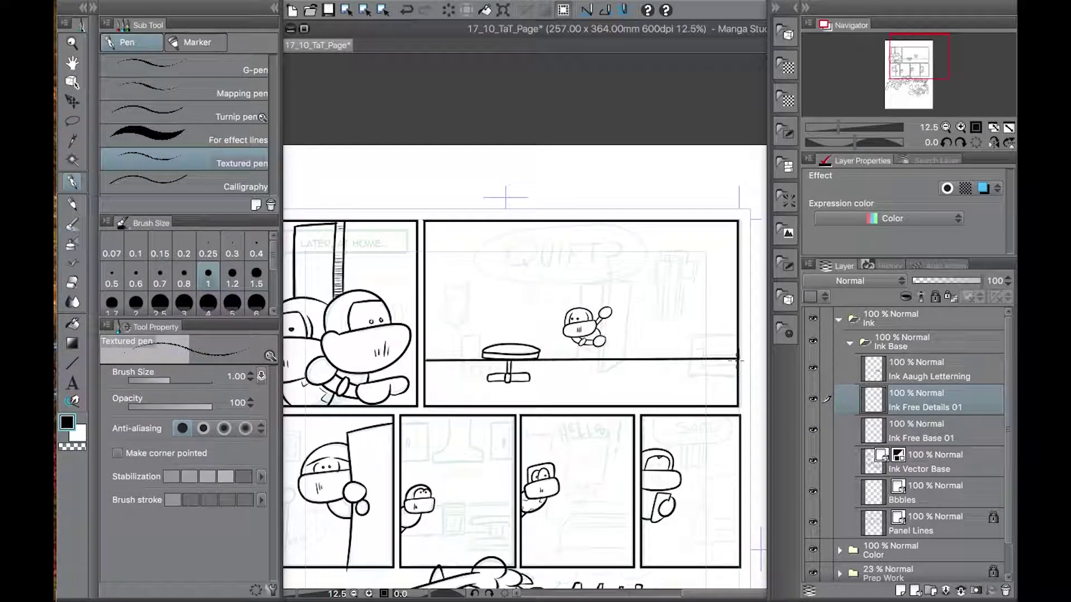
pyautogui.click(73, 282)
pyautogui.moveTo(485, 361); pyautogui.dragTo(516, 360)
pyautogui.press('super+z')
pyautogui.press('super+z')
# Ink a straight floor line across the second panel just below the tabletop, and erase it where it crosses the table post
pyautogui.click(72, 183)
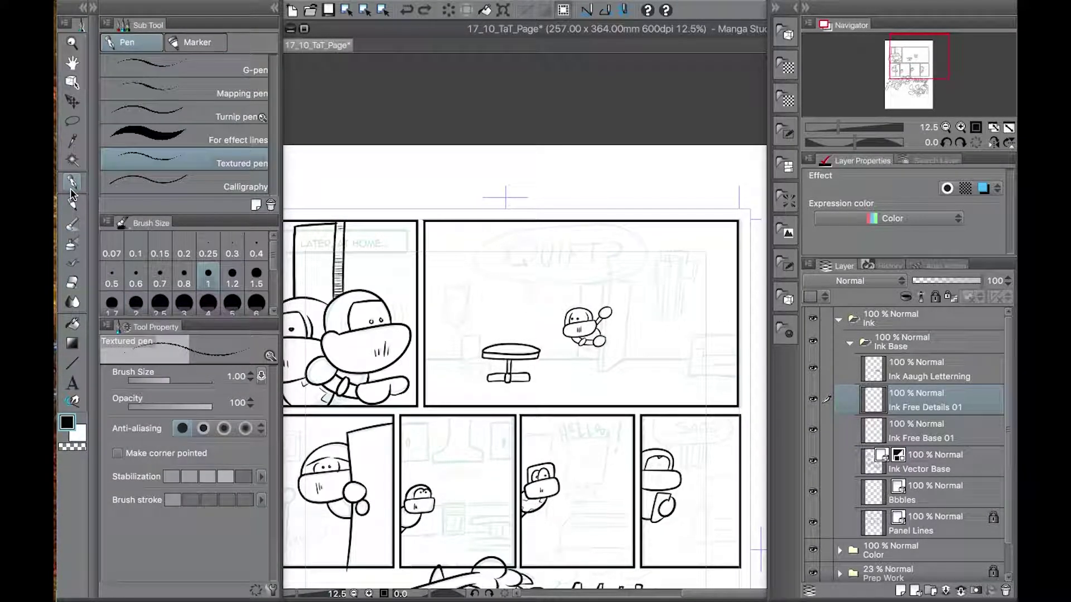
pyautogui.moveTo(426, 365); pyautogui.dragTo(737, 365)
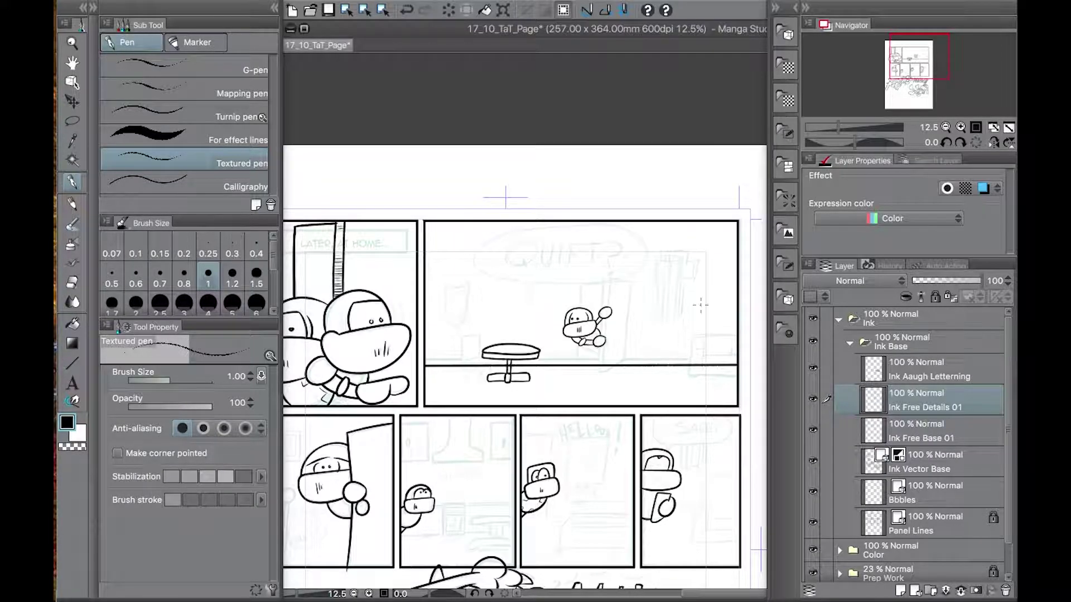
pyautogui.scroll(4, 570, 343)
pyautogui.press('e')
pyautogui.moveTo(421, 408); pyautogui.dragTo(527, 420)
# On Ink Free Base 01, ink the backrest of the chair beside the round table
pyautogui.press('p')
pyautogui.moveTo(413, 339); pyautogui.dragTo(411, 396)
pyautogui.hotkey('ctrl', 'z')
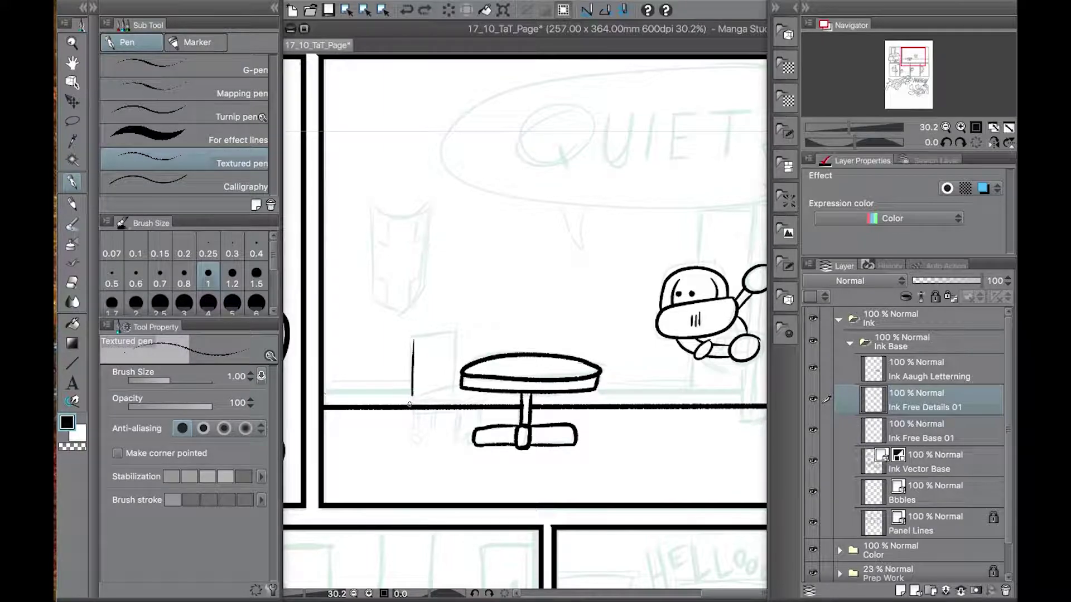
pyautogui.click(934, 431)
pyautogui.moveTo(413, 335)
pyautogui.mouseDown()
pyautogui.moveTo(410, 407)
pyautogui.moveTo(463, 414)
pyautogui.mouseUp()
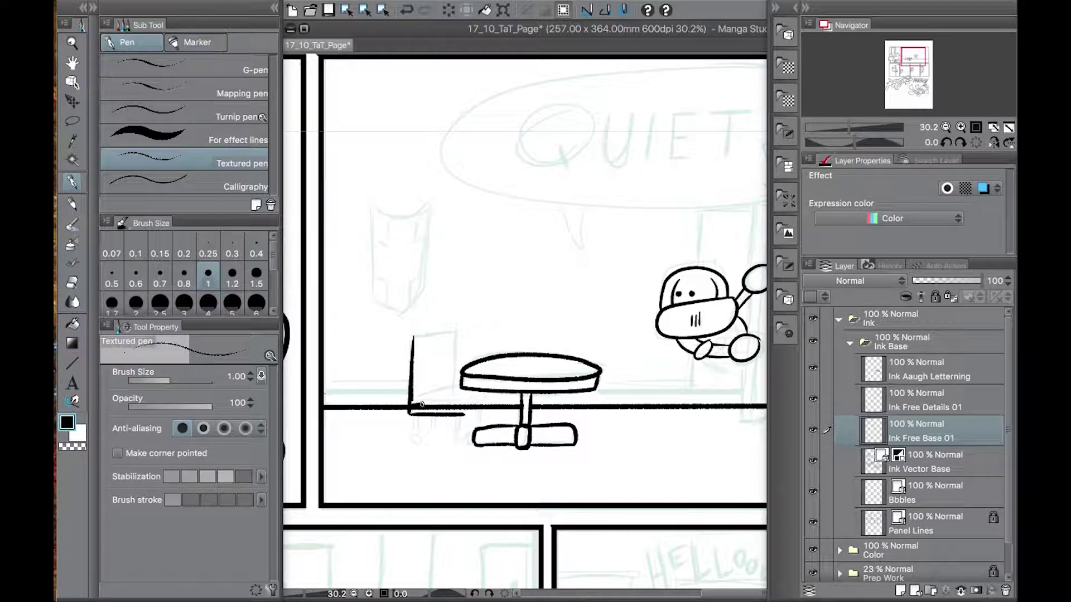
pyautogui.hotkey('ctrl', 'z')
pyautogui.hotkey('ctrl', 'z')
pyautogui.moveTo(455, 332)
pyautogui.mouseDown()
pyautogui.moveTo(409, 414)
pyautogui.moveTo(470, 416)
pyautogui.moveTo(410, 403)
pyautogui.moveTo(462, 409)
pyautogui.moveTo(487, 402)
pyautogui.mouseUp()
pyautogui.hotkey('ctrl', 'z')
pyautogui.hotkey('ctrl', 'z')
pyautogui.hotkey('ctrl', 'y')
pyautogui.hotkey('ctrl', 'y')
# Ink the seat edge and the legs of the chair beside the table
pyautogui.moveTo(412, 402); pyautogui.dragTo(464, 402)
pyautogui.moveTo(410, 336)
pyautogui.mouseDown()
pyautogui.moveTo(438, 334)
pyautogui.moveTo(461, 385)
pyautogui.mouseUp()
pyautogui.moveTo(411, 415); pyautogui.dragTo(412, 448)
pyautogui.hotkey('ctrl', 'z')
pyautogui.hotkey('ctrl', 'z')
pyautogui.moveTo(417, 415)
pyautogui.mouseDown()
pyautogui.moveTo(418, 446)
pyautogui.moveTo(434, 431)
pyautogui.moveTo(458, 446)
pyautogui.mouseUp()
pyautogui.moveTo(462, 414); pyautogui.dragTo(460, 448)
pyautogui.moveTo(488, 397); pyautogui.dragTo(488, 427)
pyautogui.hotkey('ctrl', 'z')
pyautogui.moveTo(482, 406); pyautogui.dragTo(483, 427)
pyautogui.moveTo(446, 346); pyautogui.dragTo(531, 426)
pyautogui.moveTo(458, 282)
pyautogui.mouseDown()
pyautogui.moveTo(511, 279)
pyautogui.moveTo(486, 398)
pyautogui.mouseUp()
pyautogui.hotkey('ctrl', 'z')
pyautogui.hotkey('ctrl', 'z')
pyautogui.moveTo(459, 282)
pyautogui.mouseDown()
pyautogui.moveTo(460, 326)
pyautogui.moveTo(518, 278)
pyautogui.moveTo(489, 397)
pyautogui.mouseUp()
pyautogui.hotkey('ctrl', 'z')
pyautogui.hotkey('ctrl', 'z')
pyautogui.hotkey('ctrl', 'z')
pyautogui.hotkey('ctrl', 'z')
# Ink the outline of the wall hanging above the chair, following the rough sketch
pyautogui.moveTo(458, 279)
pyautogui.mouseDown()
pyautogui.moveTo(516, 271)
pyautogui.moveTo(504, 289)
pyautogui.moveTo(514, 277)
pyautogui.mouseUp()
pyautogui.hotkey('ctrl', 'z')
pyautogui.moveTo(457, 276); pyautogui.dragTo(459, 385)
pyautogui.moveTo(513, 277); pyautogui.dragTo(512, 380)
pyautogui.moveTo(499, 296)
pyautogui.mouseDown()
pyautogui.moveTo(513, 320)
pyautogui.moveTo(459, 322)
pyautogui.mouseUp()
pyautogui.hotkey('ctrl', 'z')
pyautogui.hotkey('ctrl', 'z')
pyautogui.moveTo(459, 362)
pyautogui.mouseDown()
pyautogui.moveTo(474, 392)
pyautogui.moveTo(496, 390)
pyautogui.mouseUp()
# Ink the narrow front edge of the open door beside the small character in the second panel
pyautogui.moveTo(730, 390); pyautogui.dragTo(402, 408)
pyautogui.moveTo(509, 299); pyautogui.dragTo(501, 436)
pyautogui.hotkey('ctrl', 'z')
pyautogui.moveTo(496, 518); pyautogui.dragTo(512, 294)
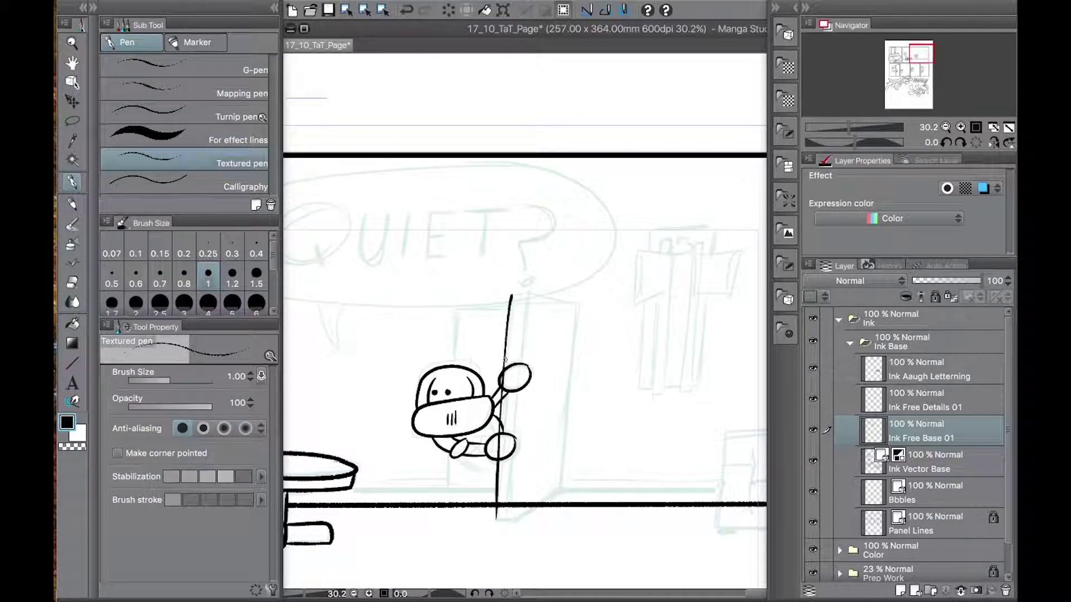
pyautogui.moveTo(506, 518); pyautogui.dragTo(523, 295)
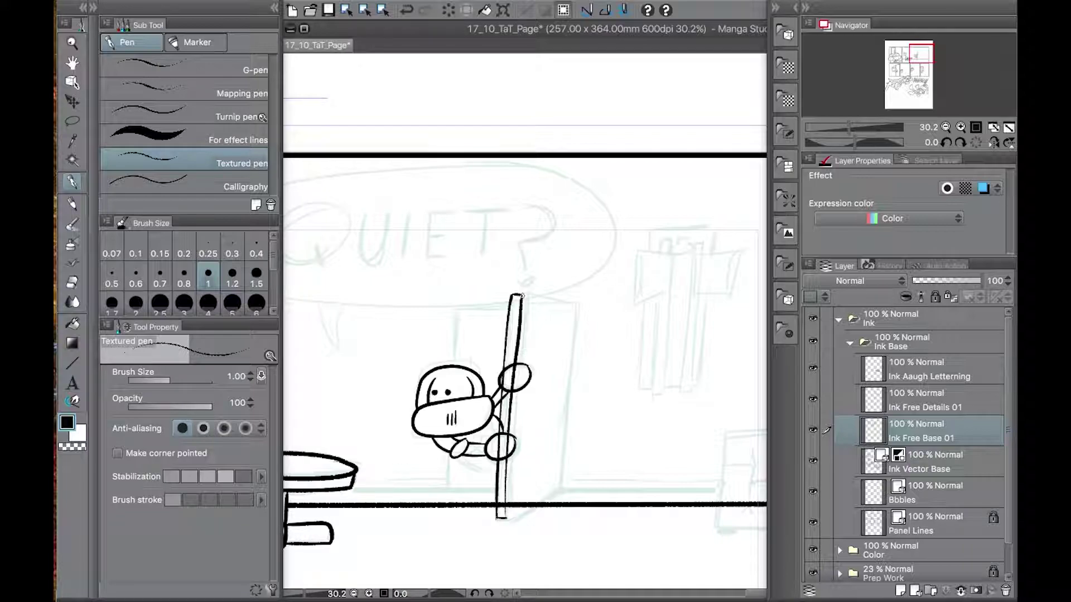
pyautogui.moveTo(504, 522); pyautogui.dragTo(564, 489)
pyautogui.hotkey('ctrl', 'z')
pyautogui.moveTo(502, 522); pyautogui.dragTo(566, 487)
pyautogui.hotkey('ctrl', 'z')
pyautogui.hotkey('ctrl', 'z')
pyautogui.hotkey('ctrl', 'z')
# Ink the slanted bottom, far side and top of the open door's face
pyautogui.moveTo(505, 519); pyautogui.dragTo(564, 489)
pyautogui.moveTo(583, 304); pyautogui.dragTo(563, 490)
pyautogui.moveTo(518, 295); pyautogui.dragTo(582, 304)
# Set the Bbbles layer as a reference layer and lock it
pyautogui.click(947, 529)
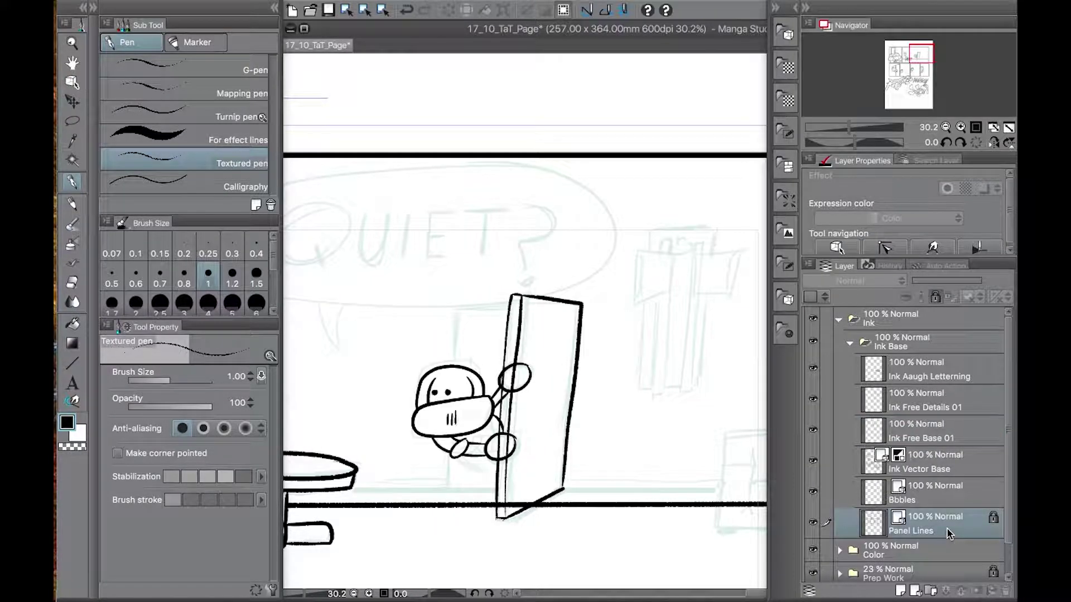
pyautogui.click(937, 298)
pyautogui.click(936, 298)
pyautogui.click(937, 498)
pyautogui.click(922, 297)
pyautogui.click(937, 297)
# On Ink Free Base 01, lasso the open door, move it down slightly and clear the selection
pyautogui.click(939, 467)
pyautogui.click(74, 121)
pyautogui.moveTo(490, 251); pyautogui.dragTo(472, 246)
pyautogui.click(396, 537)
pyautogui.click(941, 437)
pyautogui.moveTo(590, 239); pyautogui.dragTo(576, 241)
pyautogui.press('super+t')
pyautogui.moveTo(587, 390); pyautogui.dragTo(589, 406)
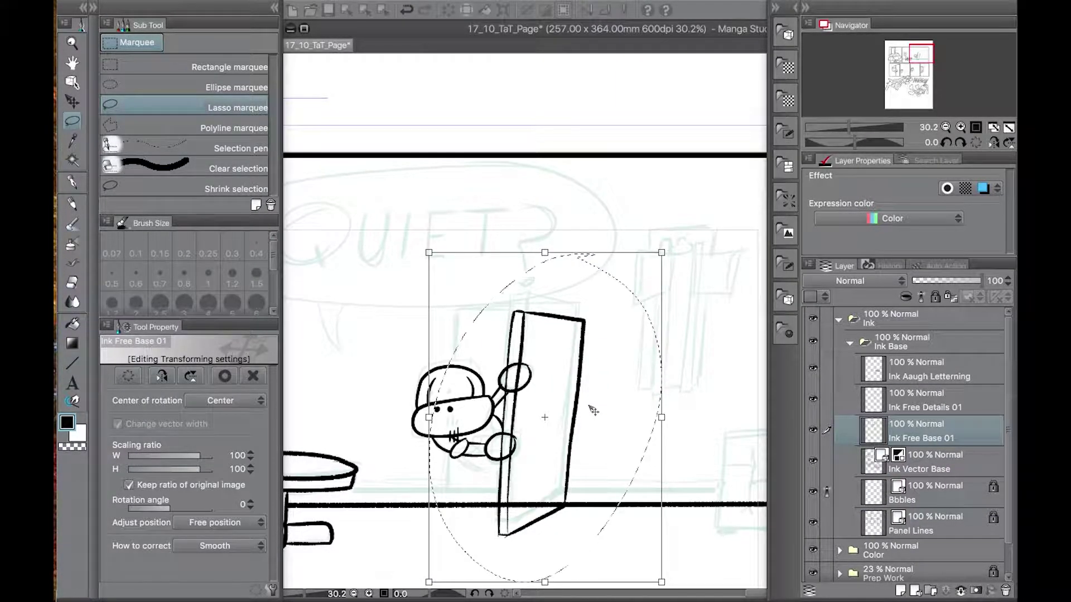
pyautogui.press('Return')
pyautogui.hotkey('ctrl', 'd')
# Erase the displaced facial details on Ink Free Base 01 and the floor line crossing the door on Ink Free Details 01
pyautogui.press('e')
pyautogui.moveTo(452, 405); pyautogui.dragTo(459, 442)
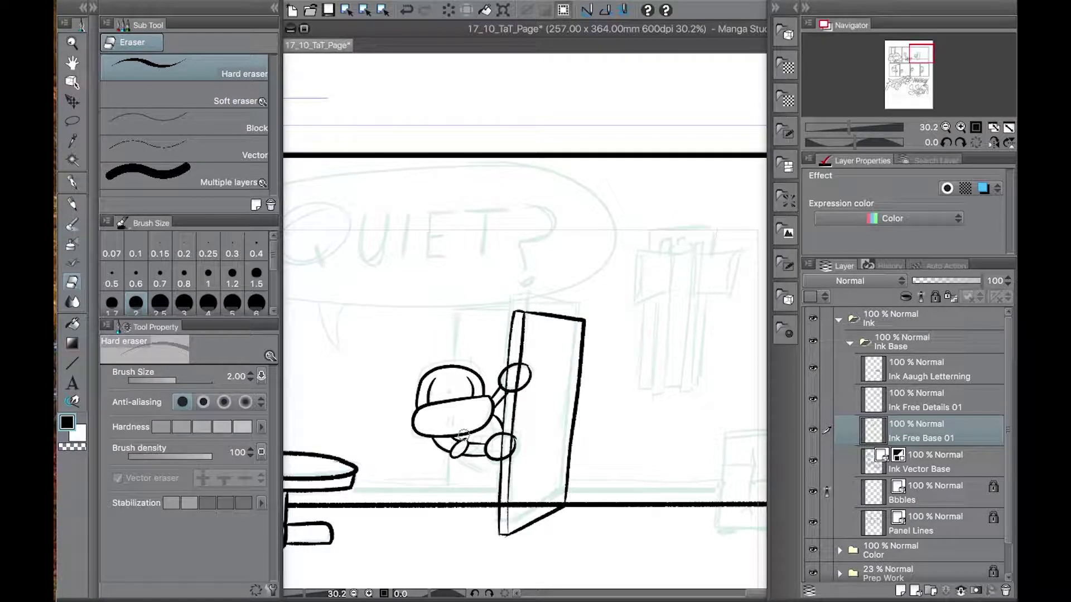
pyautogui.hotkey('alt', ']')
pyautogui.moveTo(502, 504); pyautogui.dragTo(559, 497)
pyautogui.click(941, 436)
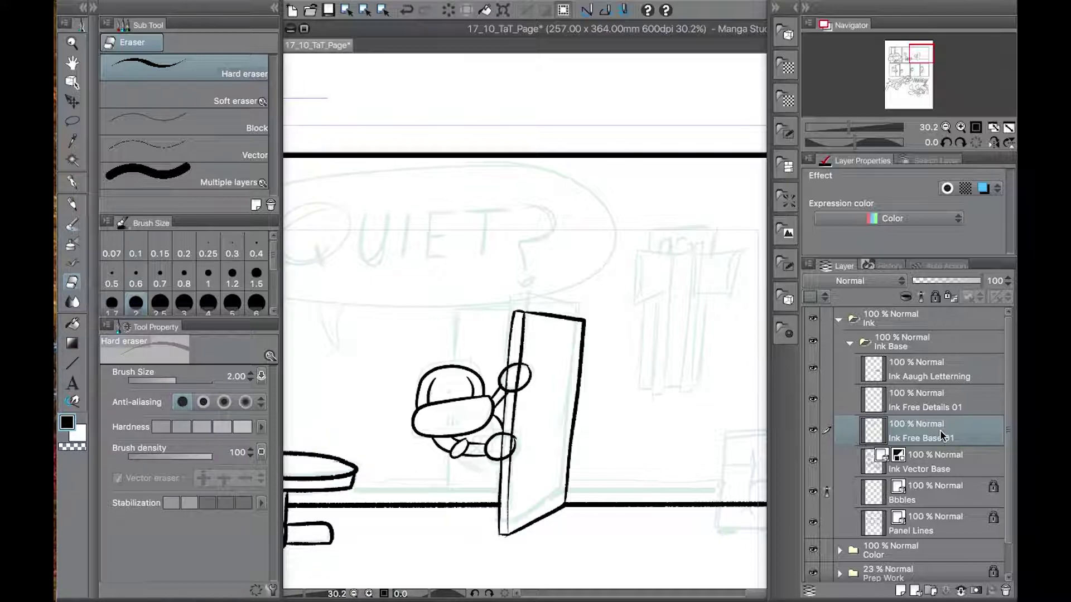
# Ink the top and far side of the doorway behind the character, and erase the line running through the character
pyautogui.press('p')
pyautogui.moveTo(485, 320)
pyautogui.mouseDown()
pyautogui.moveTo(441, 504)
pyautogui.moveTo(455, 323)
pyautogui.moveTo(511, 323)
pyautogui.mouseUp()
pyautogui.hotkey('ctrl', 'z')
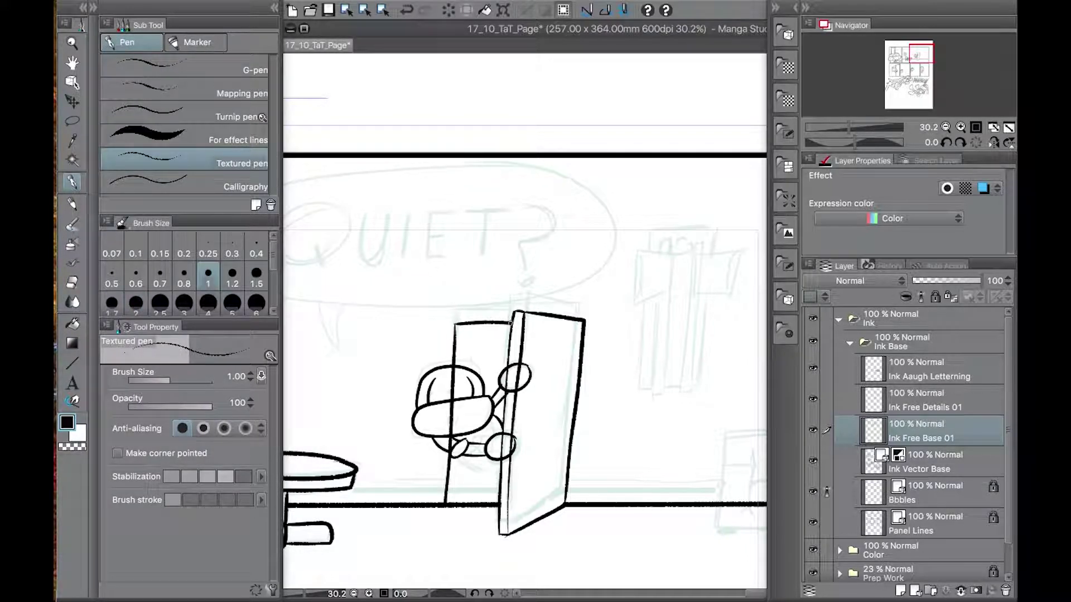
pyautogui.press('e')
pyautogui.moveTo(453, 373)
pyautogui.mouseDown()
pyautogui.moveTo(450, 444)
pyautogui.moveTo(614, 392)
pyautogui.mouseUp()
# Ink the sofa at the second panel's far edge, with its outline, armrest and cushion line
pyautogui.moveTo(544, 373)
pyautogui.mouseDown()
pyautogui.moveTo(351, 395)
pyautogui.moveTo(291, 379)
pyautogui.mouseUp()
pyautogui.press('p')
pyautogui.moveTo(574, 424); pyautogui.dragTo(389, 386)
pyautogui.moveTo(449, 348)
pyautogui.mouseDown()
pyautogui.moveTo(444, 385)
pyautogui.moveTo(623, 449)
pyautogui.moveTo(614, 342)
pyautogui.moveTo(610, 350)
pyautogui.mouseUp()
pyautogui.hotkey('ctrl', 'z')
pyautogui.moveTo(444, 381)
pyautogui.mouseDown()
pyautogui.moveTo(473, 424)
pyautogui.moveTo(563, 397)
pyautogui.mouseUp()
pyautogui.moveTo(447, 439)
pyautogui.mouseDown()
pyautogui.moveTo(465, 390)
pyautogui.moveTo(469, 442)
pyautogui.mouseUp()
pyautogui.hotkey('ctrl', 'z')
pyautogui.moveTo(447, 439)
pyautogui.mouseDown()
pyautogui.moveTo(450, 393)
pyautogui.moveTo(467, 438)
pyautogui.mouseUp()
pyautogui.moveTo(476, 349); pyautogui.dragTo(473, 394)
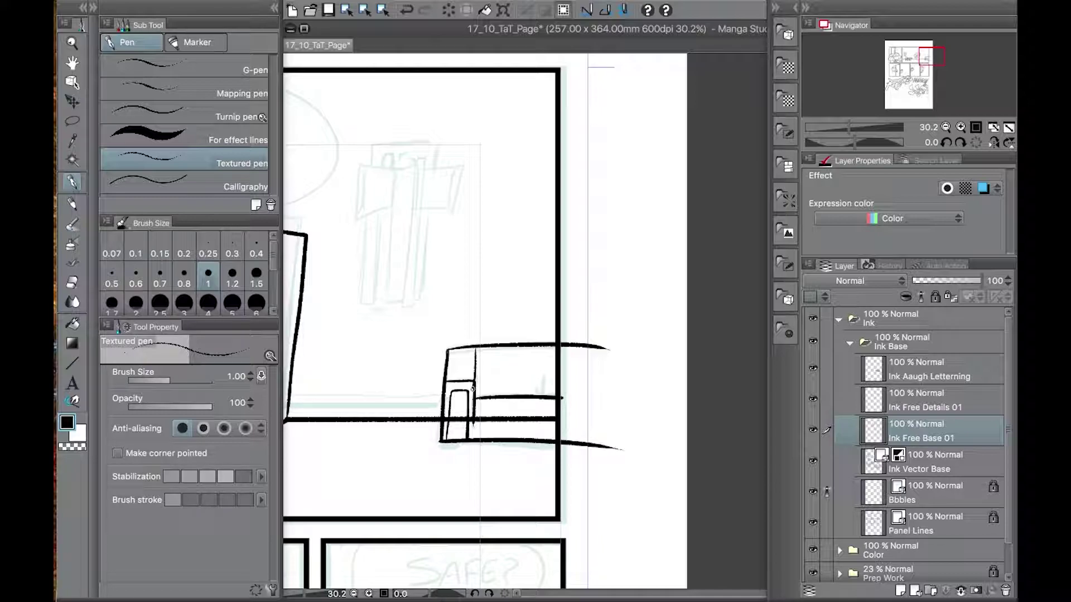
# Erase the floor line inside the sofa on Ink Free Details 01 and the sofa lines beyond the panel border on Ink Free Base 01
pyautogui.press('e')
pyautogui.moveTo(444, 418); pyautogui.dragTo(558, 419)
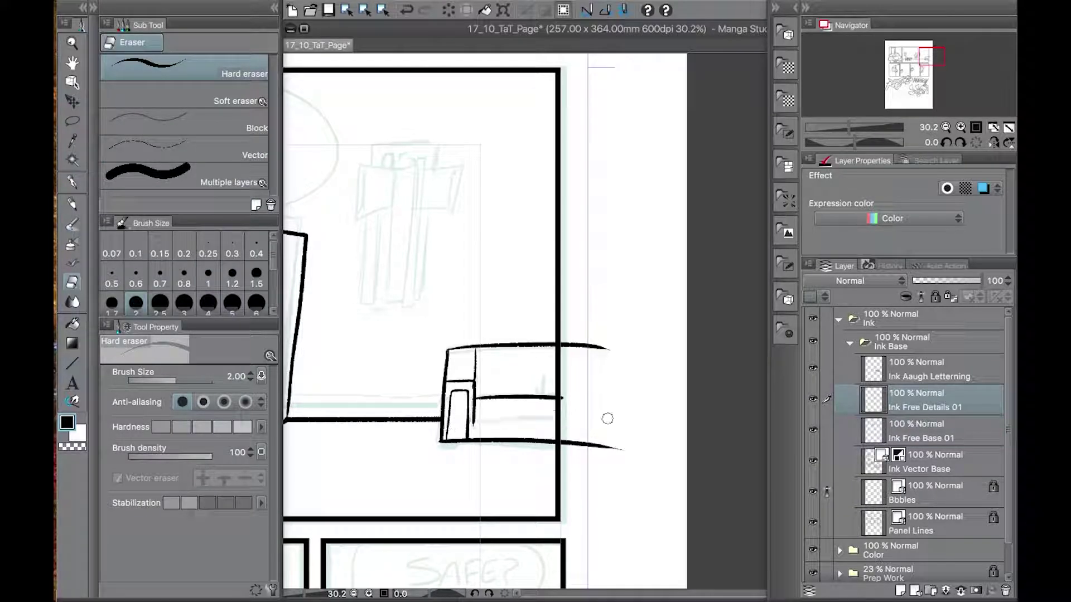
pyautogui.moveTo(557, 345); pyautogui.dragTo(620, 347)
pyautogui.moveTo(560, 445); pyautogui.dragTo(633, 449)
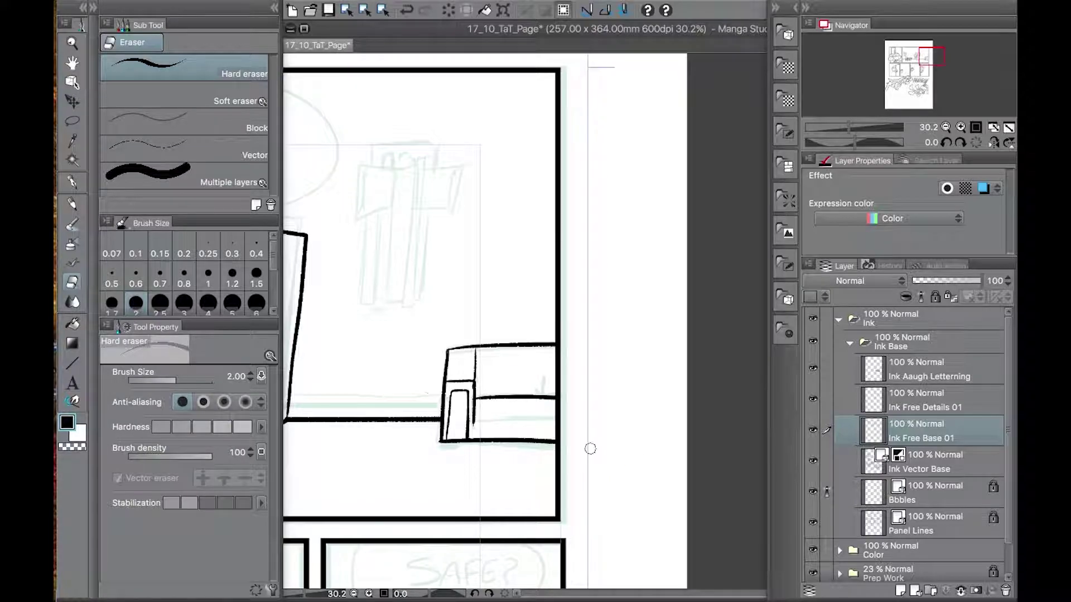
# Ink a second horizontal line across the lower front of the sofa
pyautogui.scroll(-1, 451, 389)
pyautogui.press('p')
pyautogui.moveTo(466, 415); pyautogui.dragTo(532, 415)
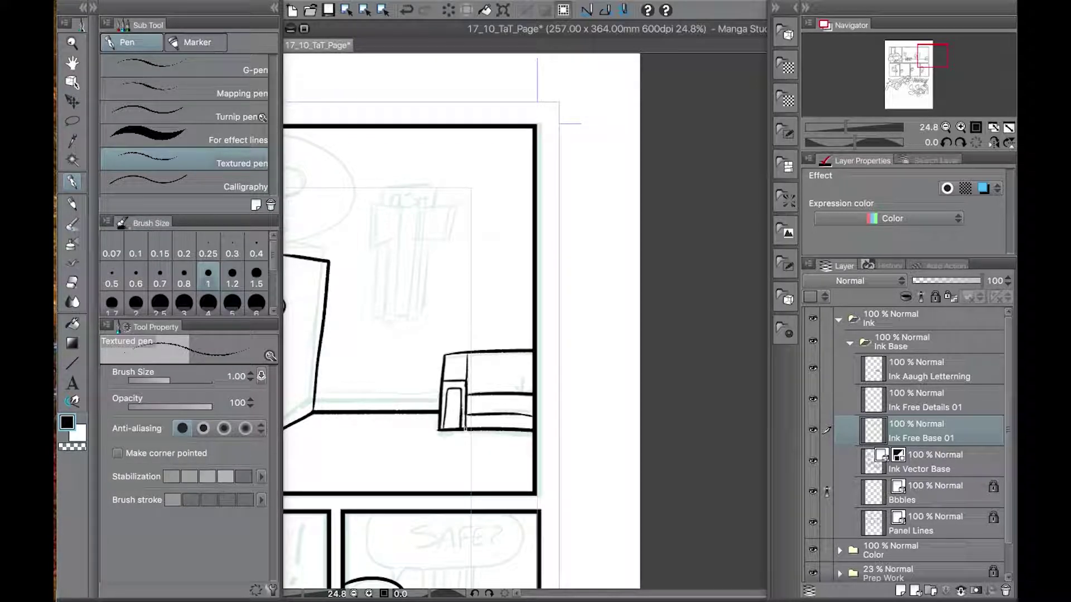
# Ink the right-hand axe of the wall display above the sofa, with its shaft tip, blade and long handle
pyautogui.scroll(3, 445, 445)
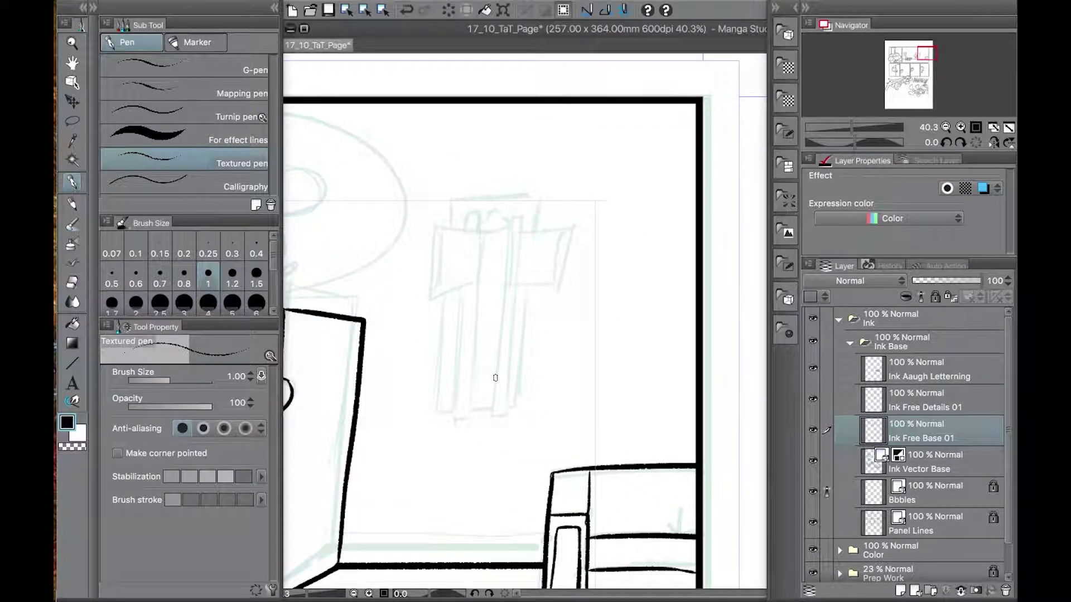
pyautogui.moveTo(510, 217)
pyautogui.mouseDown()
pyautogui.moveTo(522, 219)
pyautogui.moveTo(510, 233)
pyautogui.moveTo(516, 287)
pyautogui.moveTo(506, 235)
pyautogui.mouseUp()
pyautogui.moveTo(505, 291); pyautogui.dragTo(495, 418)
pyautogui.hotkey('ctrl', 'z')
pyautogui.hotkey('ctrl', 'z')
pyautogui.moveTo(496, 418); pyautogui.dragTo(506, 296)
pyautogui.hotkey('ctrl', 'z')
pyautogui.hotkey('ctrl', 'z')
pyautogui.moveTo(497, 417)
pyautogui.mouseDown()
pyautogui.moveTo(504, 291)
pyautogui.moveTo(494, 419)
pyautogui.mouseUp()
pyautogui.hotkey('ctrl', 'z')
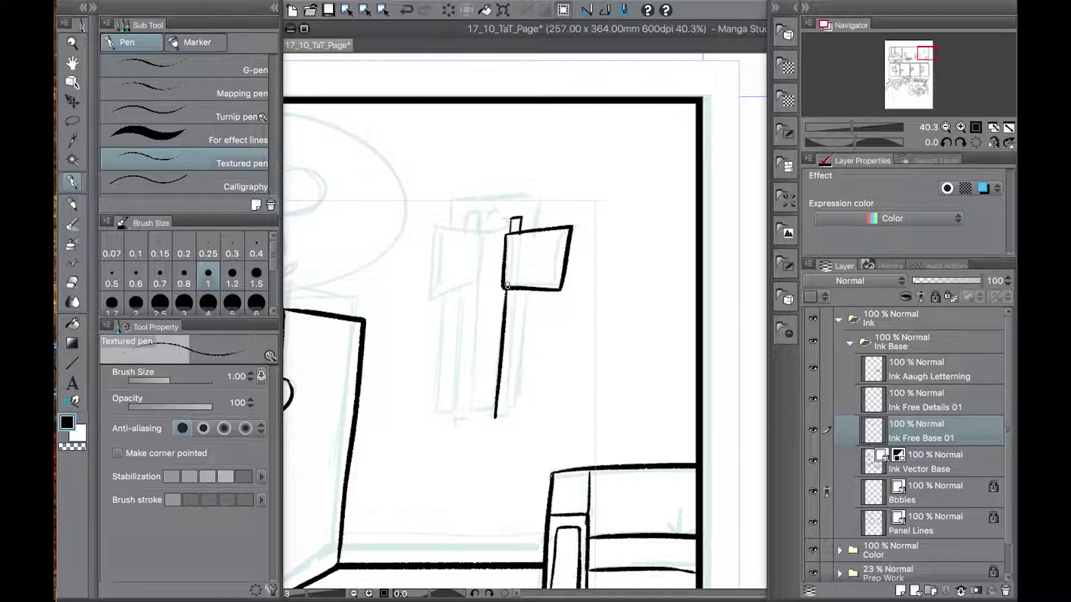
pyautogui.moveTo(512, 290); pyautogui.dragTo(501, 420)
# Ink the mirrored left-hand axe of the wall display, with its shaft tip, blade and handle
pyautogui.moveTo(466, 231); pyautogui.dragTo(477, 232)
pyautogui.moveTo(430, 231)
pyautogui.mouseDown()
pyautogui.moveTo(477, 234)
pyautogui.moveTo(425, 307)
pyautogui.mouseUp()
pyautogui.moveTo(425, 307); pyautogui.dragTo(476, 287)
pyautogui.moveTo(476, 288); pyautogui.dragTo(478, 234)
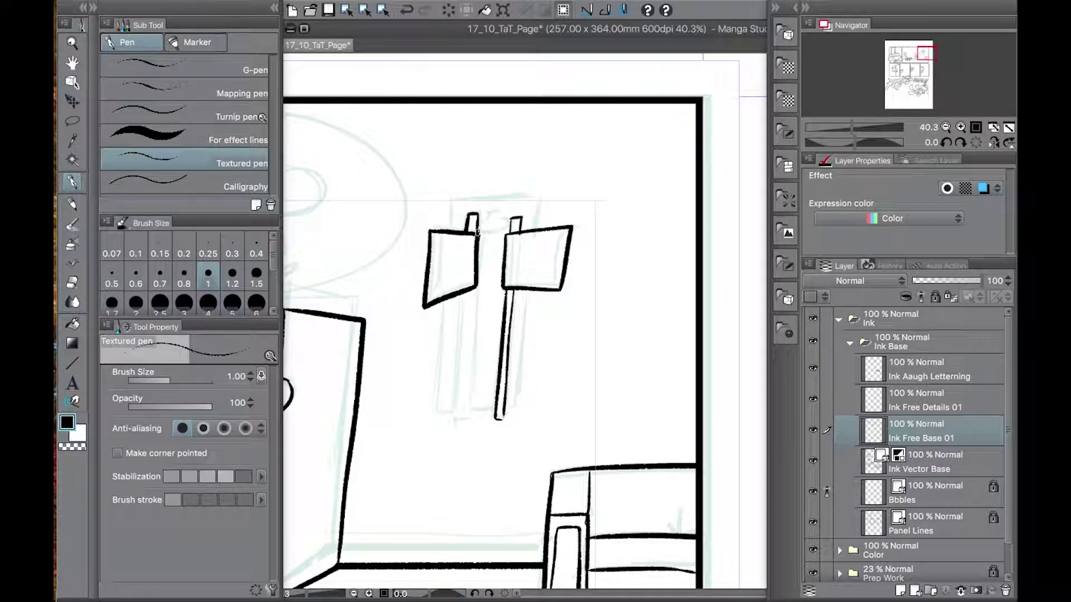
pyautogui.moveTo(476, 289); pyautogui.dragTo(466, 423)
pyautogui.moveTo(464, 294)
pyautogui.mouseDown()
pyautogui.moveTo(459, 419)
pyautogui.moveTo(467, 397)
pyautogui.mouseUp()
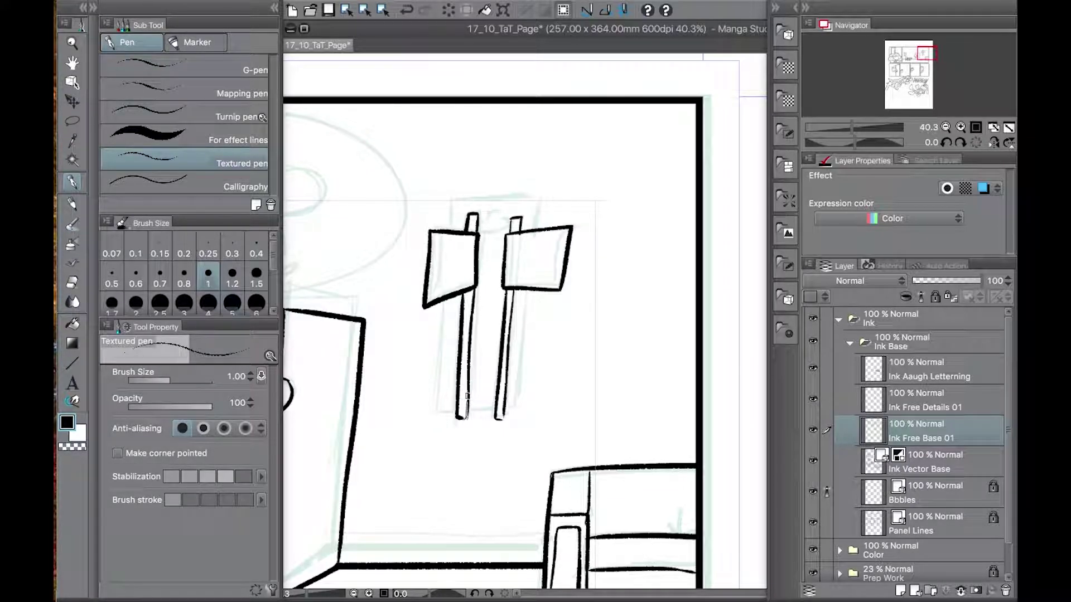
# Ink the tall backing plaque's outline around and between the two wall-mounted axes
pyautogui.moveTo(449, 230)
pyautogui.mouseDown()
pyautogui.moveTo(481, 196)
pyautogui.moveTo(538, 234)
pyautogui.mouseUp()
pyautogui.moveTo(447, 294)
pyautogui.mouseDown()
pyautogui.moveTo(459, 412)
pyautogui.moveTo(495, 409)
pyautogui.moveTo(523, 290)
pyautogui.moveTo(519, 403)
pyautogui.moveTo(505, 410)
pyautogui.mouseUp()
pyautogui.hotkey('ctrl', 'z')
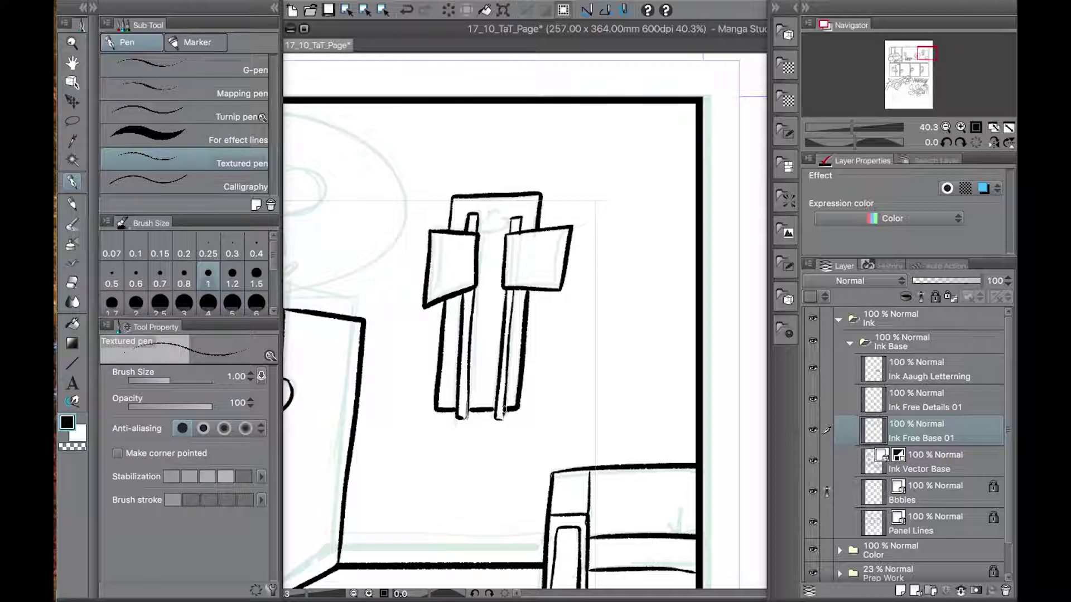
# Ink the cutting-edge lines inside both axe blades and the small ornament between the shaft tips on the wall display
pyautogui.moveTo(438, 238); pyautogui.dragTo(435, 295)
pyautogui.moveTo(561, 236); pyautogui.dragTo(549, 286)
pyautogui.hotkey('ctrl', 'z')
pyautogui.moveTo(561, 236); pyautogui.dragTo(551, 284)
pyautogui.moveTo(478, 225); pyautogui.dragTo(502, 221)
# Ink the round-topped bedpost and the short bed edges beside it in the second-row panel with the peeking masked character
pyautogui.scroll(-4, 692, 442)
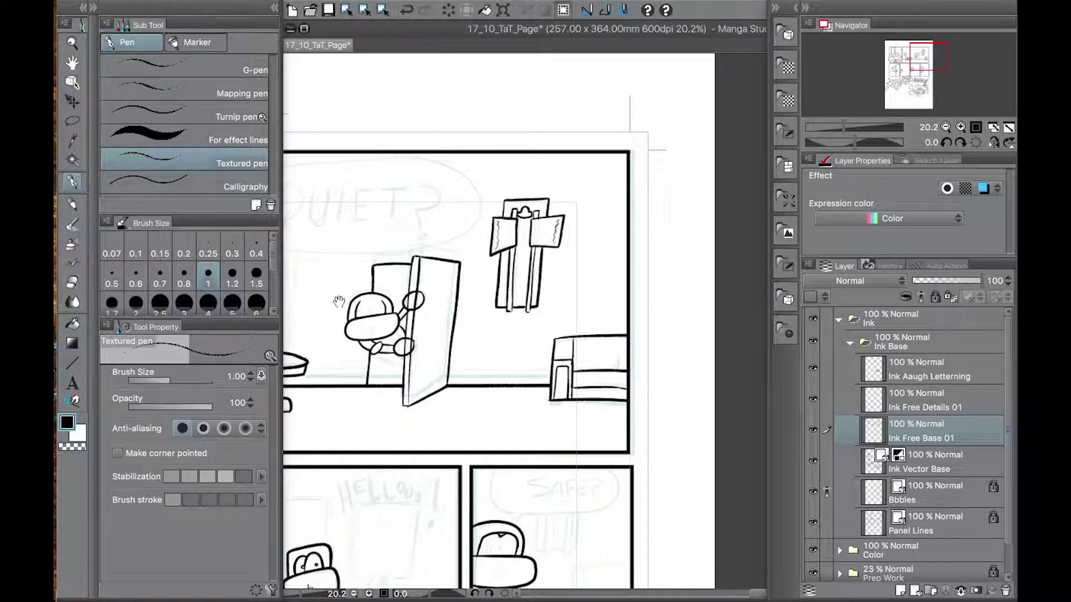
pyautogui.moveTo(692, 442); pyautogui.dragTo(738, 83)
pyautogui.press('super+plus')
pyautogui.press('super+plus')
pyautogui.moveTo(494, 352); pyautogui.dragTo(700, 379)
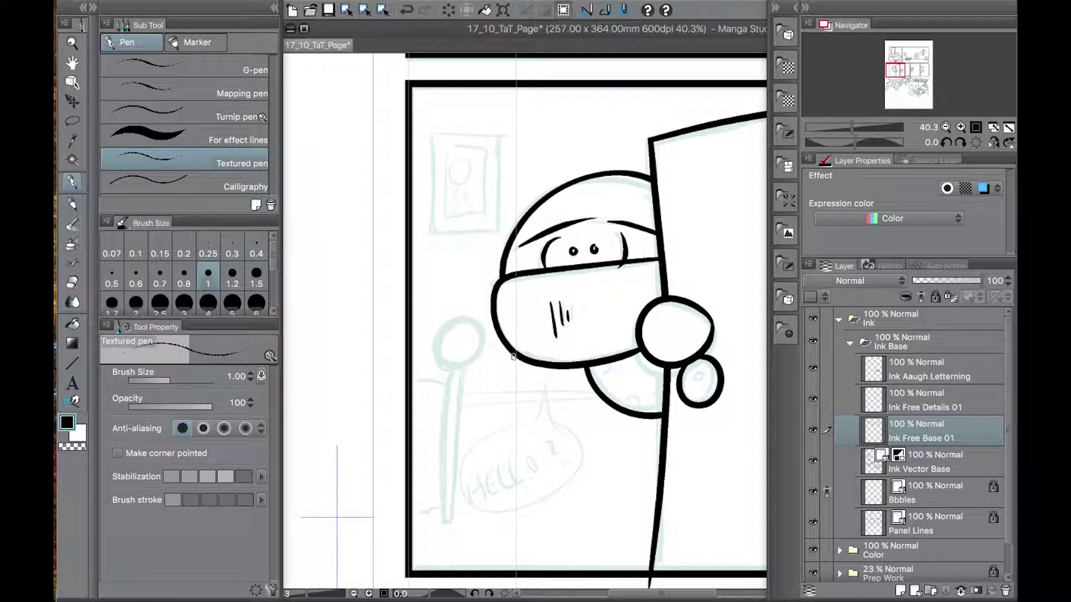
pyautogui.moveTo(457, 319); pyautogui.dragTo(463, 320)
pyautogui.moveTo(448, 374); pyautogui.dragTo(446, 524)
pyautogui.moveTo(413, 378); pyautogui.dragTo(445, 383)
pyautogui.moveTo(412, 511); pyautogui.dragTo(440, 509)
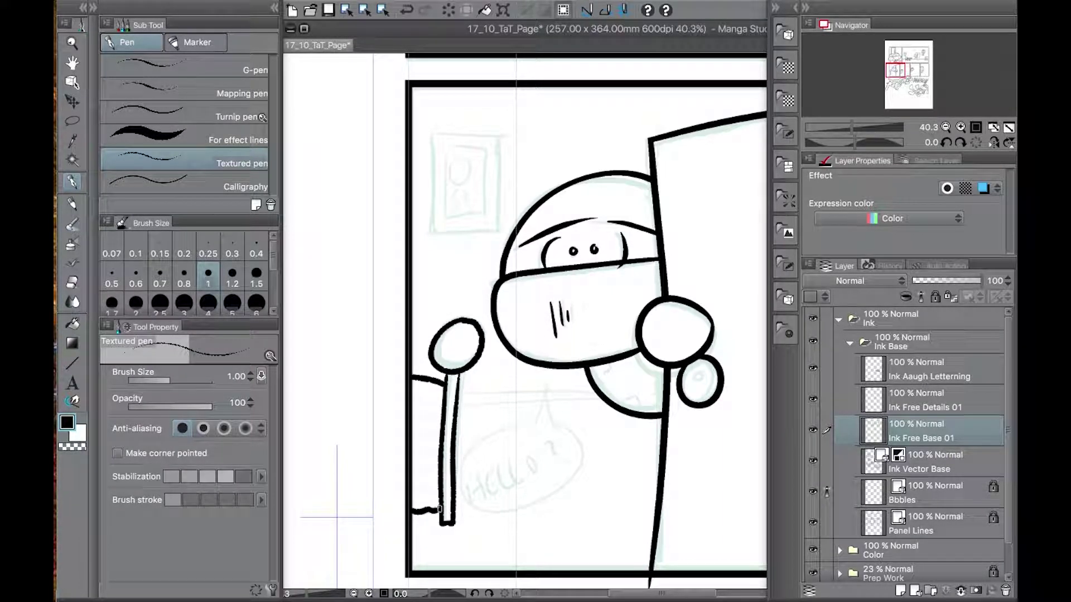
pyautogui.moveTo(457, 397); pyautogui.dragTo(604, 395)
pyautogui.hotkey('ctrl', 'z')
# Ink the outer rectangle of the picture frame on the wall above the bedpost
pyautogui.moveTo(433, 134); pyautogui.dragTo(432, 237)
pyautogui.hotkey('ctrl', 'z')
pyautogui.moveTo(434, 133)
pyautogui.mouseDown()
pyautogui.moveTo(431, 232)
pyautogui.moveTo(498, 134)
pyautogui.mouseUp()
pyautogui.hotkey('ctrl', 'z')
pyautogui.hotkey('ctrl', 'z')
pyautogui.moveTo(432, 232)
pyautogui.mouseDown()
pyautogui.moveTo(494, 232)
pyautogui.moveTo(497, 135)
pyautogui.moveTo(490, 144)
pyautogui.mouseUp()
pyautogui.hotkey('ctrl', 'z')
# Ink the picture's inner frame and the small standing figure inside it
pyautogui.moveTo(490, 144); pyautogui.dragTo(484, 222)
pyautogui.hotkey('ctrl', 'z')
pyautogui.moveTo(444, 145)
pyautogui.mouseDown()
pyautogui.moveTo(441, 222)
pyautogui.moveTo(484, 221)
pyautogui.mouseUp()
pyautogui.hotkey('ctrl', 'z')
pyautogui.moveTo(444, 145)
pyautogui.mouseDown()
pyautogui.moveTo(445, 222)
pyautogui.moveTo(485, 222)
pyautogui.moveTo(461, 158)
pyautogui.moveTo(453, 204)
pyautogui.mouseUp()
pyautogui.moveTo(467, 187); pyautogui.dragTo(467, 204)
pyautogui.moveTo(453, 205)
pyautogui.mouseDown()
pyautogui.moveTo(449, 220)
pyautogui.moveTo(480, 209)
pyautogui.mouseUp()
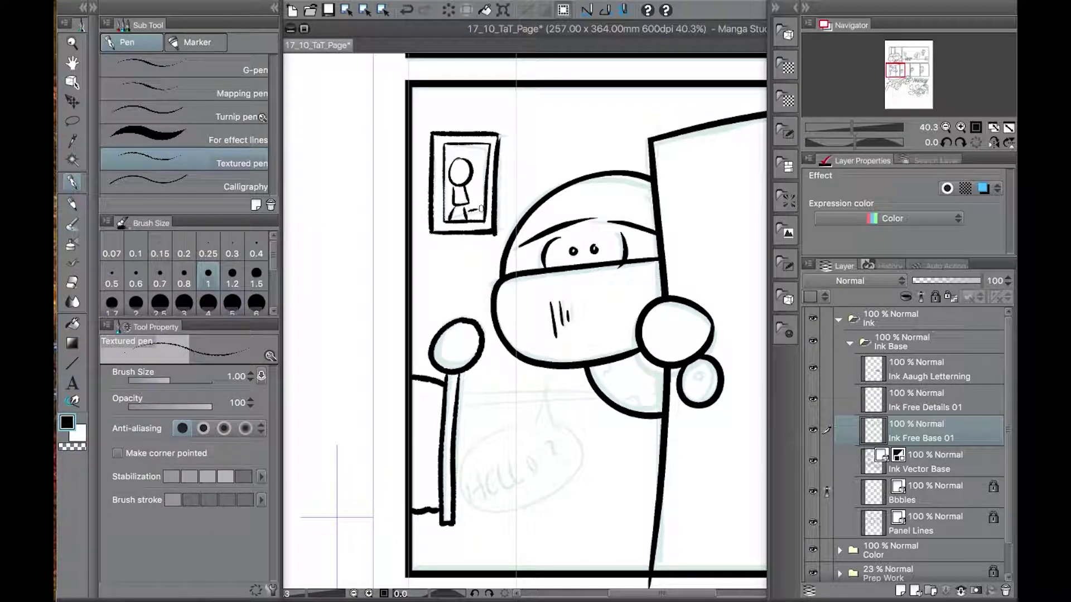
pyautogui.click(111, 248)
pyautogui.moveTo(459, 395); pyautogui.dragTo(597, 393)
pyautogui.hotkey('ctrl', 'z')
pyautogui.click(209, 247)
pyautogui.moveTo(458, 395); pyautogui.dragTo(600, 400)
pyautogui.hotkey('ctrl', 'z')
pyautogui.hotkey('ctrl', 'z')
pyautogui.hotkey('ctrl', 'y')
pyautogui.hotkey('ctrl', 'z')
pyautogui.hotkey('ctrl', 'z')
pyautogui.moveTo(459, 393); pyautogui.dragTo(597, 394)
pyautogui.hotkey('ctrl', 'z')
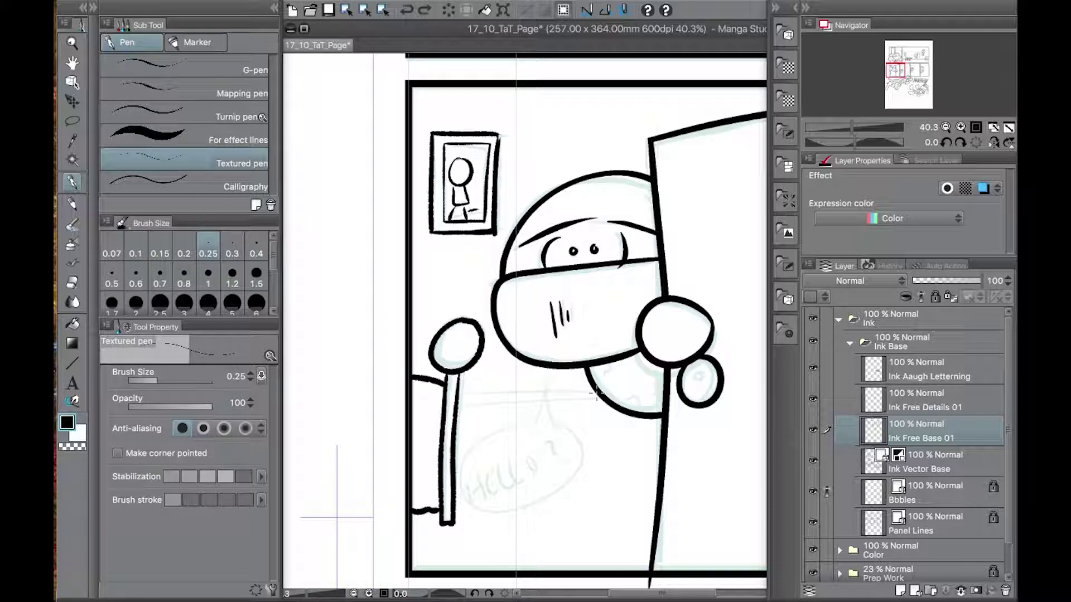
# Ink the stove's body outline and its two oval burners in the kitchen panel with brush size 1
pyautogui.click(208, 277)
pyautogui.moveTo(488, 433)
pyautogui.mouseDown()
pyautogui.moveTo(566, 498)
pyautogui.moveTo(609, 491)
pyautogui.mouseUp()
pyautogui.hotkey('ctrl', 'z')
pyautogui.moveTo(750, 422)
pyautogui.mouseDown()
pyautogui.moveTo(553, 410)
pyautogui.moveTo(487, 374)
pyautogui.mouseUp()
pyautogui.moveTo(448, 322)
pyautogui.mouseDown()
pyautogui.moveTo(449, 423)
pyautogui.moveTo(519, 332)
pyautogui.moveTo(518, 418)
pyautogui.mouseUp()
pyautogui.moveTo(448, 422); pyautogui.dragTo(519, 423)
pyautogui.moveTo(456, 323)
pyautogui.mouseDown()
pyautogui.moveTo(482, 320)
pyautogui.moveTo(456, 322)
pyautogui.mouseUp()
pyautogui.moveTo(487, 322); pyautogui.dragTo(518, 321)
# Ink the stove's front strip and handle, the oven door window and its wavy reflection lines
pyautogui.moveTo(456, 343); pyautogui.dragTo(509, 349)
pyautogui.moveTo(456, 343)
pyautogui.mouseDown()
pyautogui.moveTo(498, 343)
pyautogui.moveTo(510, 358)
pyautogui.mouseUp()
pyautogui.moveTo(457, 361)
pyautogui.mouseDown()
pyautogui.moveTo(459, 420)
pyautogui.moveTo(510, 418)
pyautogui.mouseUp()
pyautogui.moveTo(509, 359); pyautogui.dragTo(510, 417)
pyautogui.moveTo(491, 366); pyautogui.dragTo(469, 402)
pyautogui.moveTo(494, 368); pyautogui.dragTo(477, 405)
# Ink the rounded tabletop running from beside the stove to the kitchen panel's border
pyautogui.moveTo(551, 362); pyautogui.dragTo(677, 362)
pyautogui.moveTo(547, 363)
pyautogui.mouseDown()
pyautogui.moveTo(620, 384)
pyautogui.moveTo(683, 381)
pyautogui.mouseUp()
pyautogui.moveTo(671, 362); pyautogui.dragTo(683, 362)
pyautogui.press('super+z')
pyautogui.press('super+z')
pyautogui.press('super+z')
pyautogui.moveTo(547, 364)
pyautogui.mouseDown()
pyautogui.moveTo(541, 377)
pyautogui.moveTo(679, 385)
pyautogui.moveTo(680, 362)
pyautogui.mouseUp()
# Ink the curved base below the tabletop and the upright support lines connecting them
pyautogui.moveTo(589, 432)
pyautogui.mouseDown()
pyautogui.moveTo(526, 466)
pyautogui.moveTo(679, 430)
pyautogui.mouseUp()
pyautogui.moveTo(525, 468); pyautogui.dragTo(681, 453)
pyautogui.press('super+z')
pyautogui.press('super+z')
pyautogui.press('super+z')
pyautogui.moveTo(611, 386); pyautogui.dragTo(608, 429)
pyautogui.moveTo(642, 386)
pyautogui.mouseDown()
pyautogui.moveTo(640, 433)
pyautogui.moveTo(608, 429)
pyautogui.mouseUp()
pyautogui.moveTo(641, 385); pyautogui.dragTo(640, 423)
pyautogui.moveTo(516, 419); pyautogui.dragTo(614, 419)
pyautogui.hotkey('ctrl', 'z')
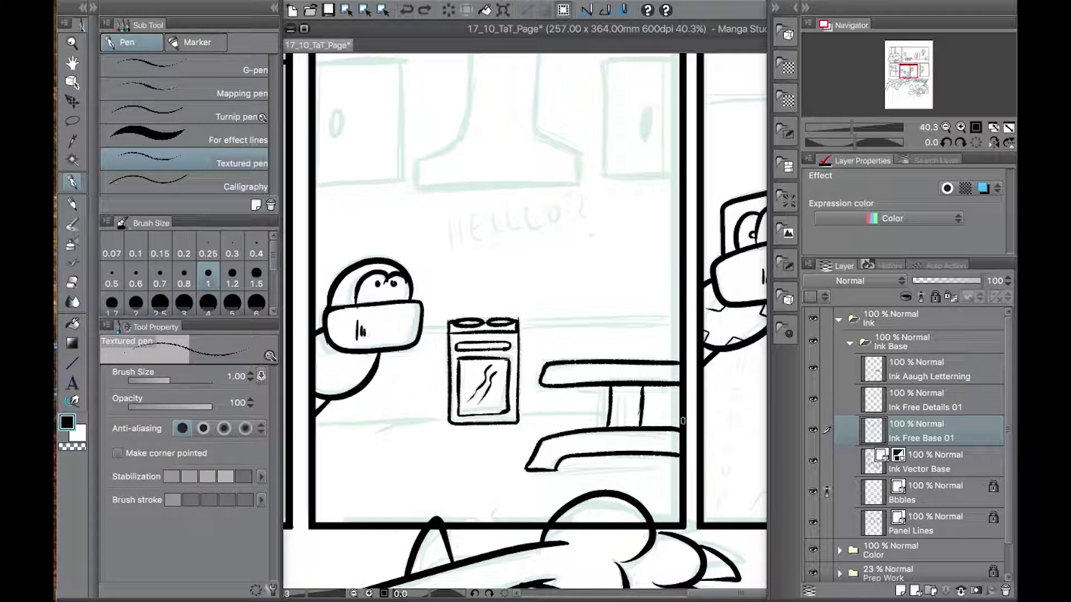
pyautogui.moveTo(519, 420); pyautogui.dragTo(609, 424)
pyautogui.hotkey('ctrl', 'z')
pyautogui.hotkey('ctrl', 'z')
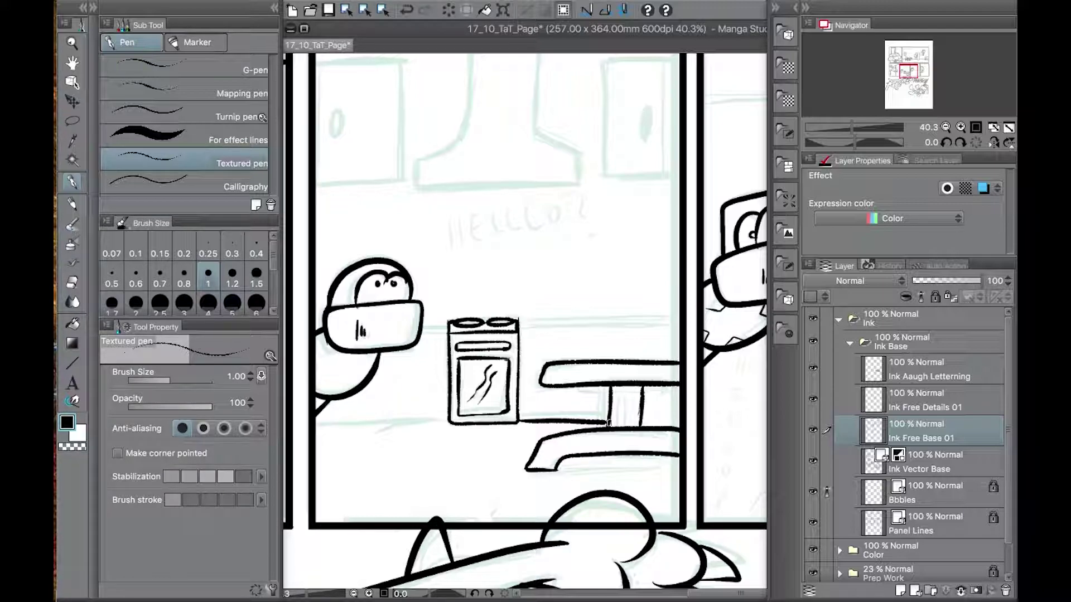
# Letter the placeholder note "BE RIGHT BACK" across the kitchen panel and remove it again
pyautogui.moveTo(357, 157)
pyautogui.mouseDown()
pyautogui.moveTo(420, 161)
pyautogui.moveTo(560, 114)
pyautogui.moveTo(513, 223)
pyautogui.moveTo(610, 210)
pyautogui.mouseUp()
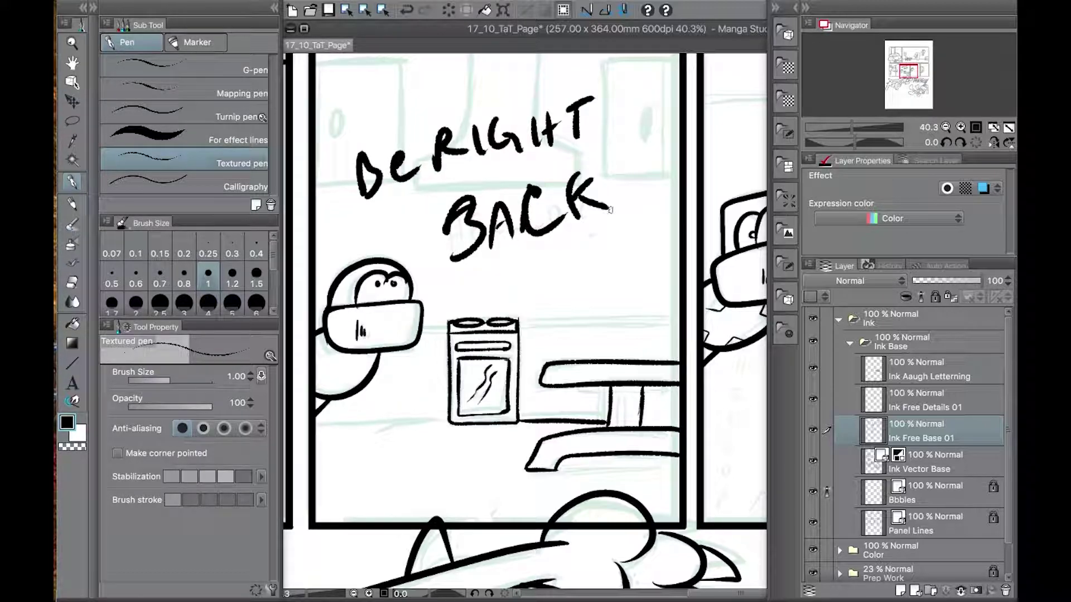
pyautogui.click(412, 10)
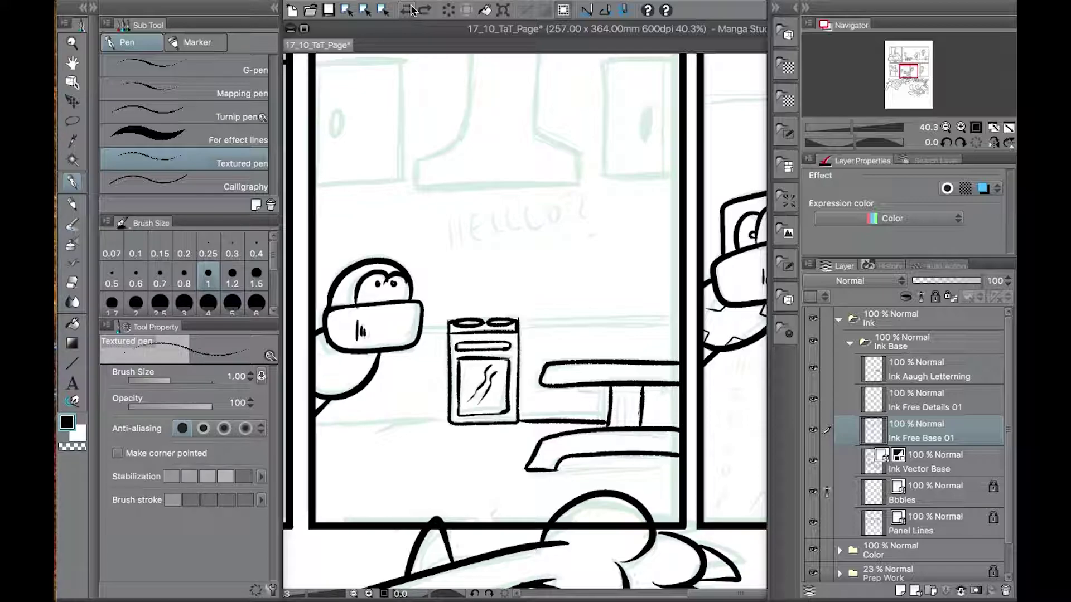
pyautogui.moveTo(370, 96); pyautogui.dragTo(368, 225)
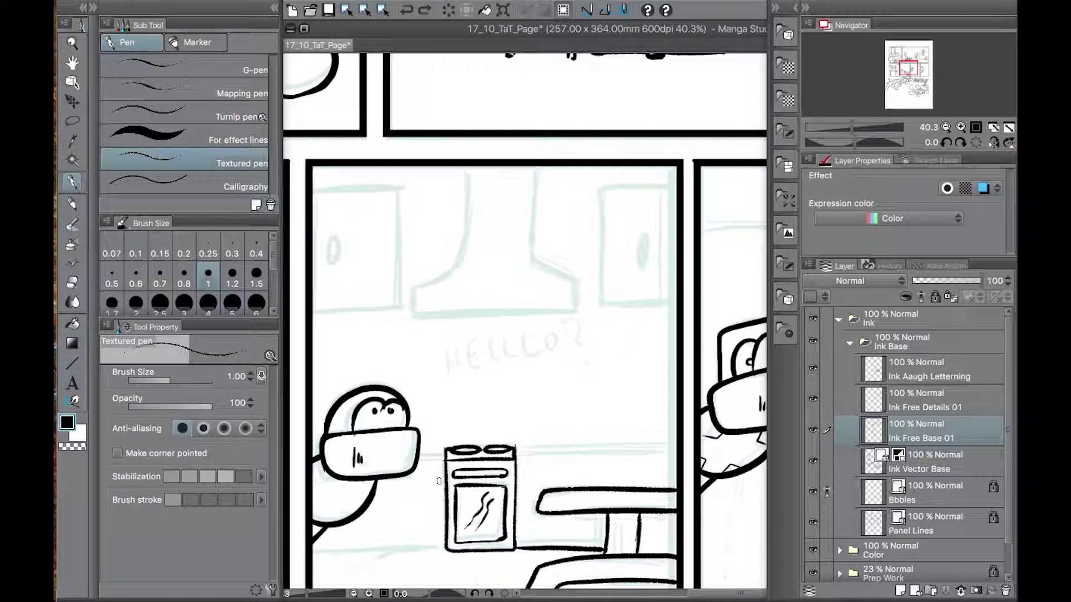
pyautogui.moveTo(313, 550); pyautogui.dragTo(447, 545)
pyautogui.moveTo(517, 545)
pyautogui.mouseDown()
pyautogui.moveTo(600, 547)
pyautogui.moveTo(528, 548)
pyautogui.mouseUp()
pyautogui.click(408, 11)
pyautogui.click(408, 11)
pyautogui.click(408, 11)
pyautogui.moveTo(314, 549)
pyautogui.mouseDown()
pyautogui.moveTo(444, 545)
pyautogui.moveTo(405, 544)
pyautogui.mouseUp()
pyautogui.moveTo(516, 542); pyautogui.dragTo(676, 540)
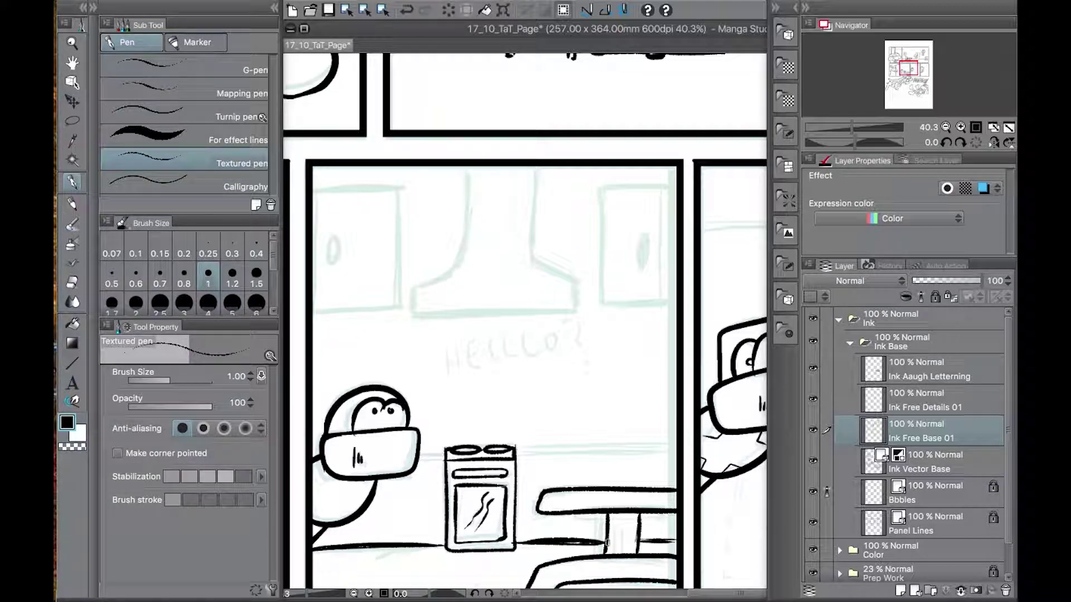
pyautogui.click(406, 10)
pyautogui.click(406, 10)
pyautogui.click(407, 10)
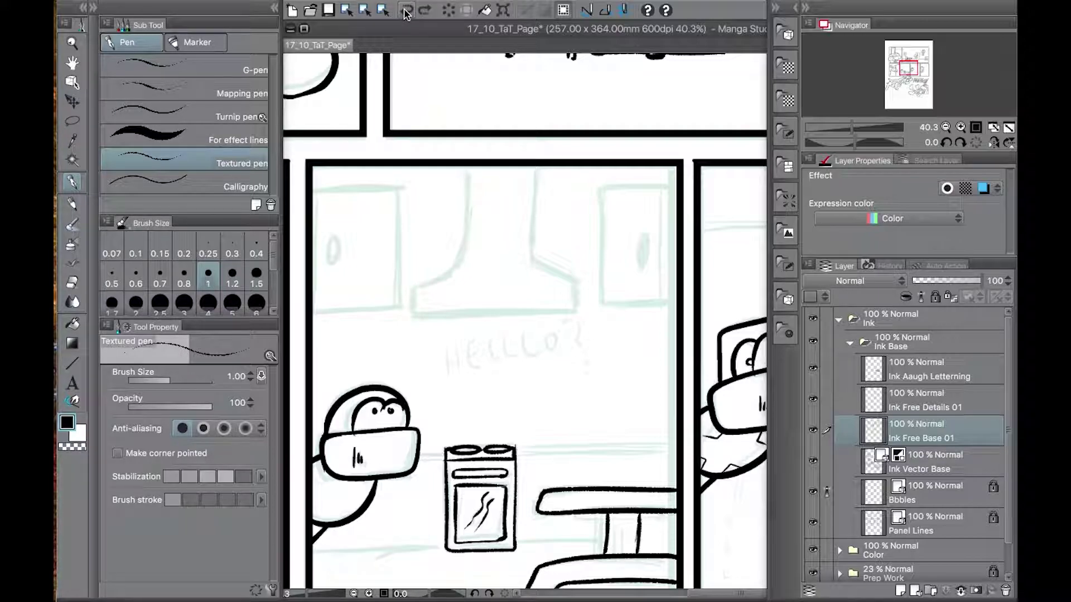
pyautogui.click(406, 10)
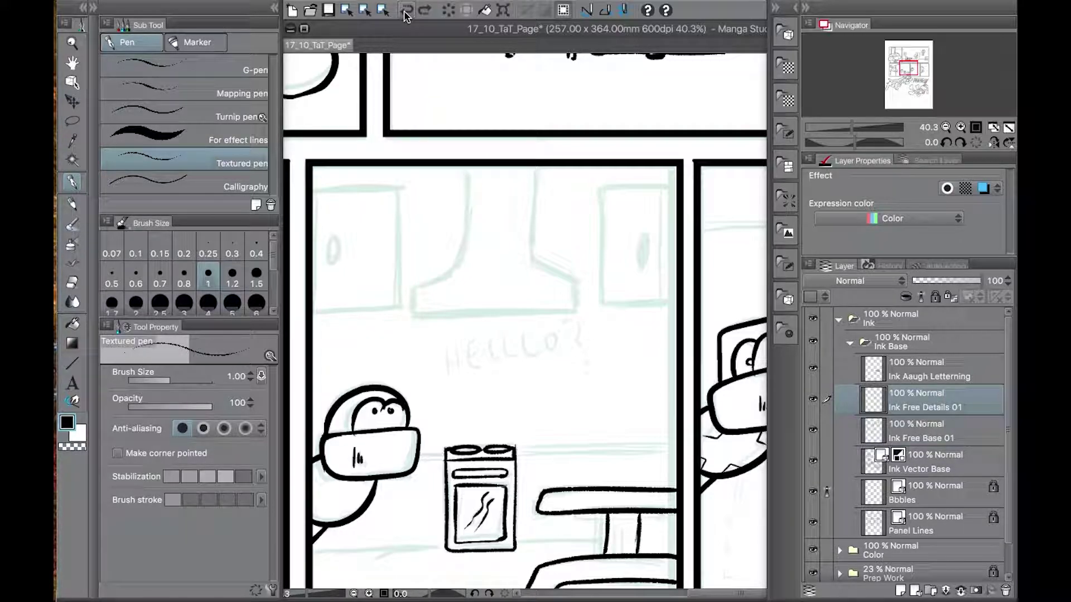
pyautogui.click(208, 246)
pyautogui.moveTo(307, 552); pyautogui.dragTo(676, 540)
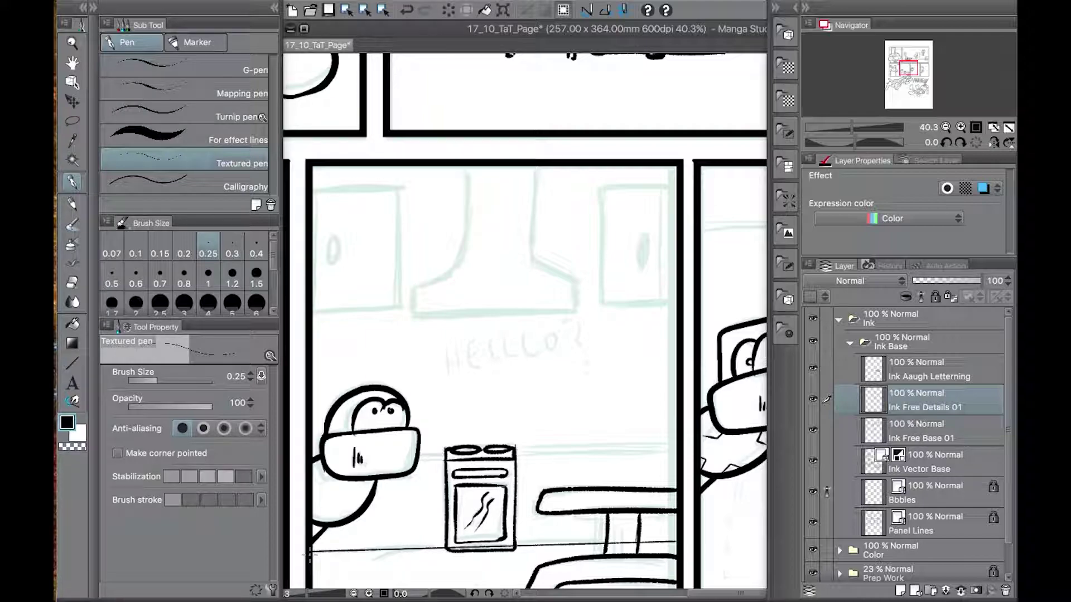
pyautogui.click(408, 12)
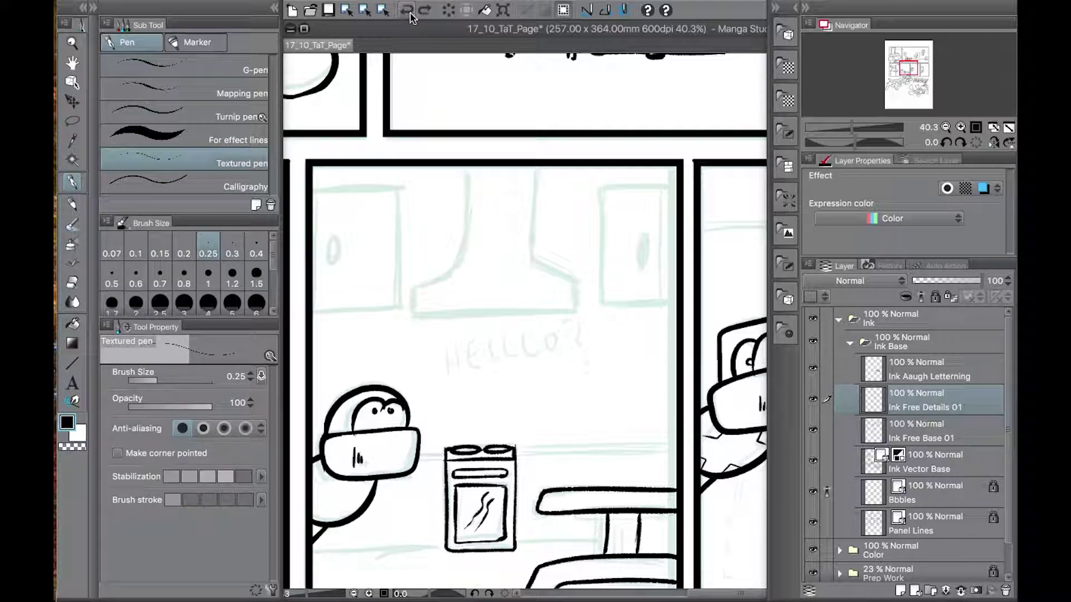
# Ink the kitchen floor line and the double counter line on the Ink Free Details 01 layer with brush size 0.5
pyautogui.click(112, 275)
pyautogui.moveTo(307, 551); pyautogui.dragTo(676, 544)
pyautogui.moveTo(418, 460); pyautogui.dragTo(675, 446)
# Erase the background lines where they cross the stove's top and base and the table's support
pyautogui.click(73, 283)
pyautogui.moveTo(452, 457); pyautogui.dragTo(508, 456)
pyautogui.moveTo(461, 548); pyautogui.dragTo(514, 550)
pyautogui.moveTo(608, 550); pyautogui.dragTo(636, 549)
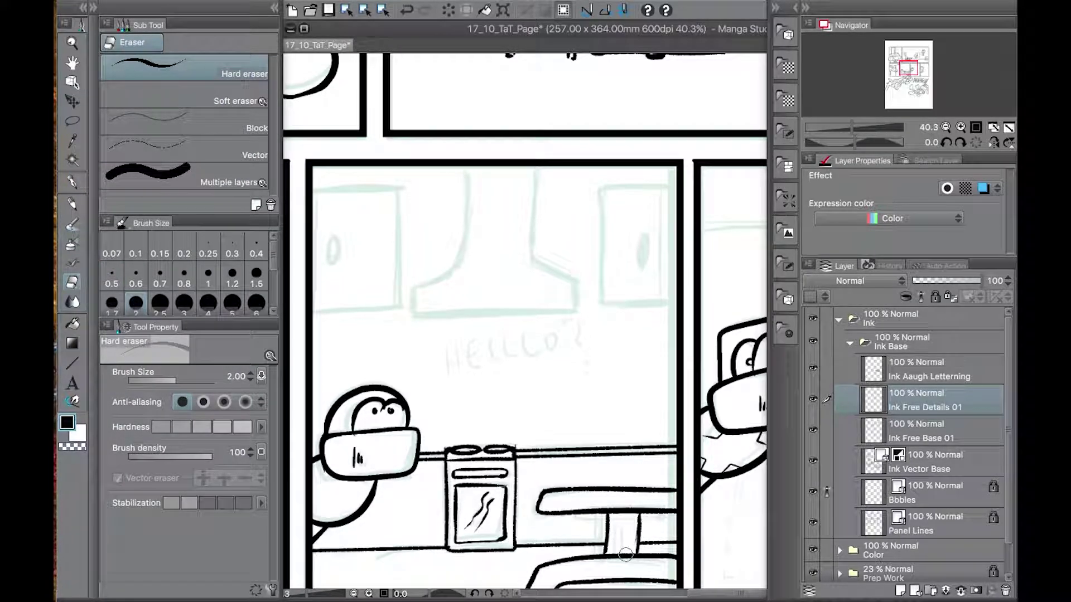
# Ink the range hood above the stove, with its chimney sides, flared skirt and base, on the Ink Free Base 01 layer
pyautogui.press('p')
pyautogui.click(918, 437)
pyautogui.moveTo(466, 167)
pyautogui.mouseDown()
pyautogui.moveTo(414, 290)
pyautogui.moveTo(455, 268)
pyautogui.moveTo(578, 316)
pyautogui.mouseUp()
pyautogui.press('super+z')
pyautogui.moveTo(414, 289); pyautogui.dragTo(413, 319)
pyautogui.moveTo(538, 166)
pyautogui.mouseDown()
pyautogui.moveTo(536, 262)
pyautogui.moveTo(578, 313)
pyautogui.mouseUp()
pyautogui.moveTo(412, 319); pyautogui.dragTo(578, 318)
pyautogui.moveTo(580, 293)
pyautogui.mouseDown()
pyautogui.moveTo(578, 319)
pyautogui.moveTo(450, 272)
pyautogui.mouseUp()
pyautogui.click(934, 406)
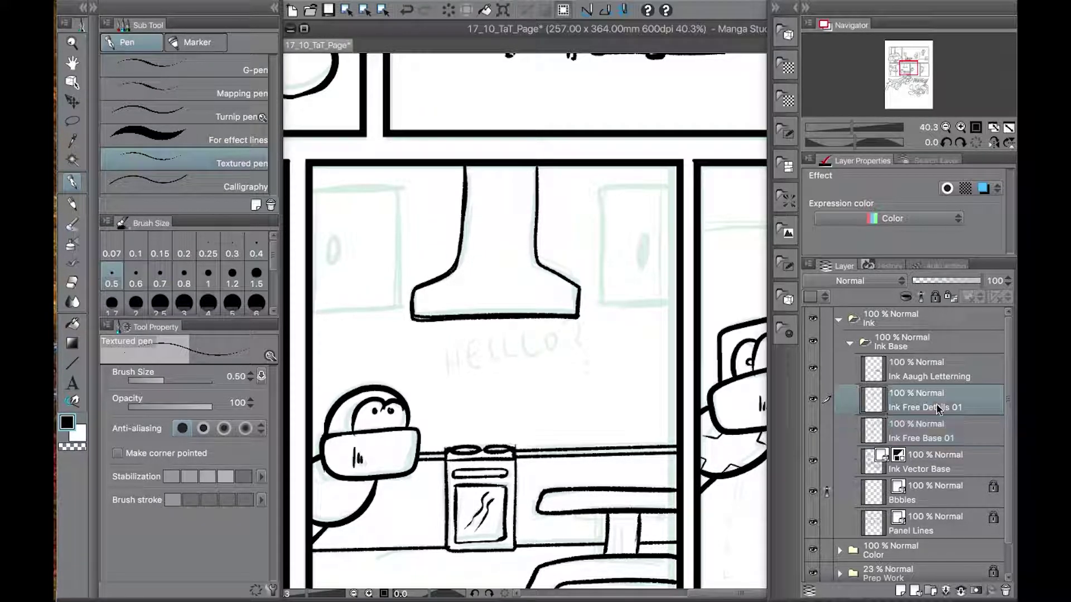
pyautogui.moveTo(312, 194); pyautogui.dragTo(678, 187)
pyautogui.moveTo(312, 316); pyautogui.dragTo(678, 301)
pyautogui.press('super+z')
pyautogui.press('super+z')
pyautogui.moveTo(311, 192); pyautogui.dragTo(681, 195)
pyautogui.press('super+z')
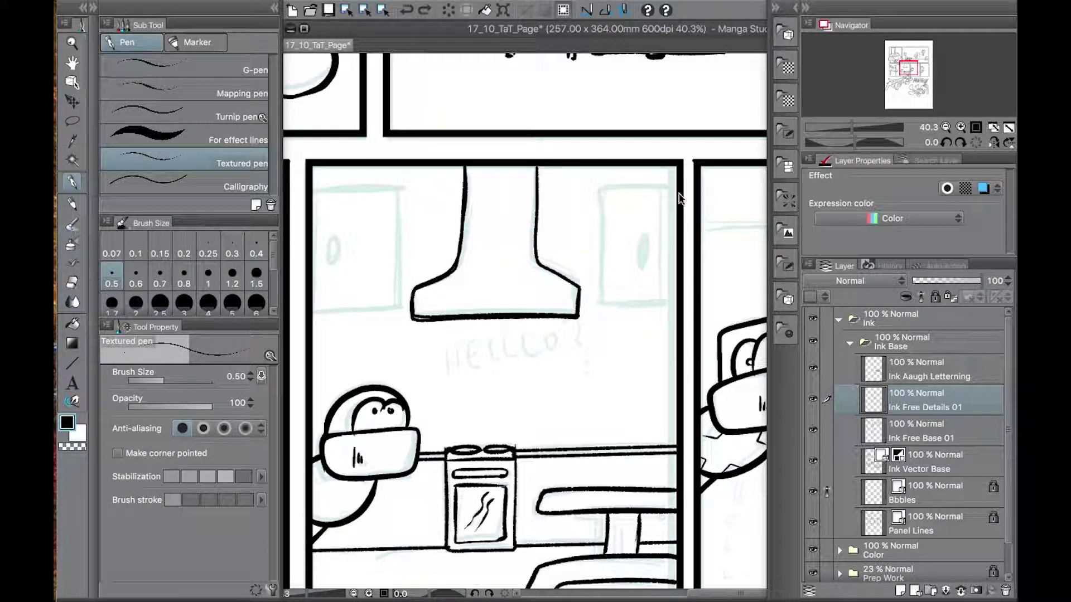
pyautogui.keyDown('shift'); pyautogui.keyDown('super'); pyautogui.click(681, 199); pyautogui.keyUp('super'); pyautogui.keyUp('shift')
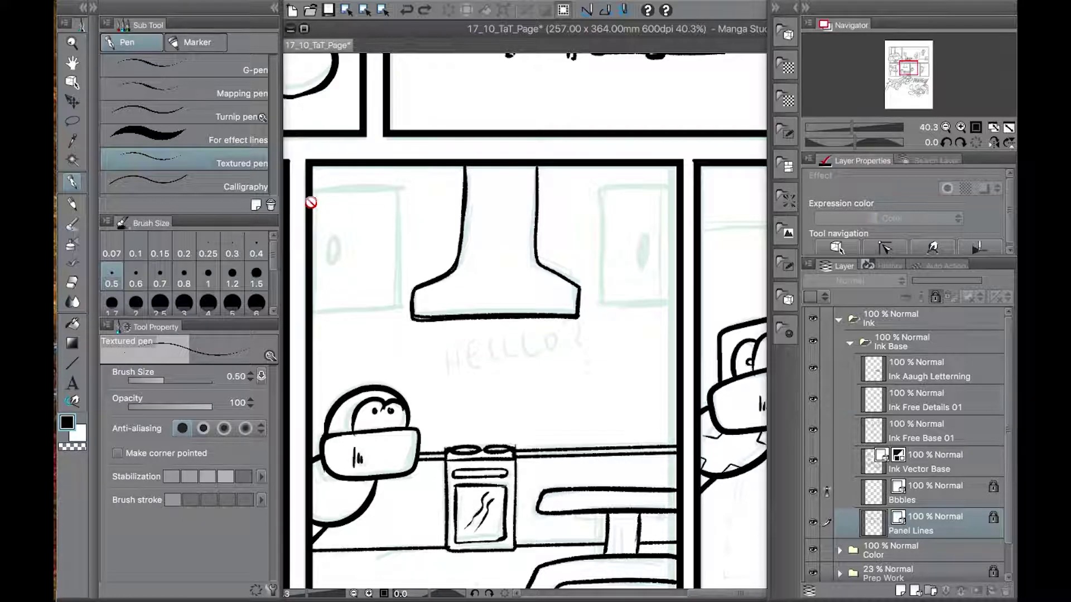
pyautogui.click(960, 406)
pyautogui.click(961, 422)
pyautogui.click(961, 409)
pyautogui.click(311, 190)
pyautogui.keyDown('shift'); pyautogui.keyDown('super'); pyautogui.click(674, 189); pyautogui.keyUp('super'); pyautogui.keyUp('shift')
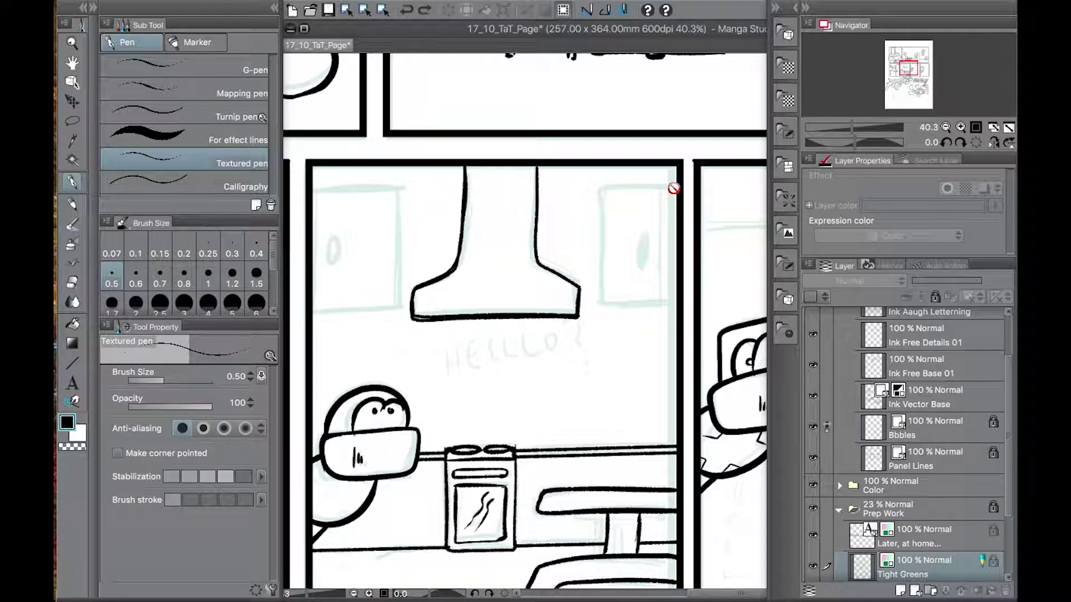
# Ink the top edges of the two wall cabinets beside the range hood on the Ink Free Base 01 layer
pyautogui.click(955, 375)
pyautogui.moveTo(312, 191); pyautogui.dragTo(399, 192)
pyautogui.moveTo(599, 190); pyautogui.dragTo(677, 188)
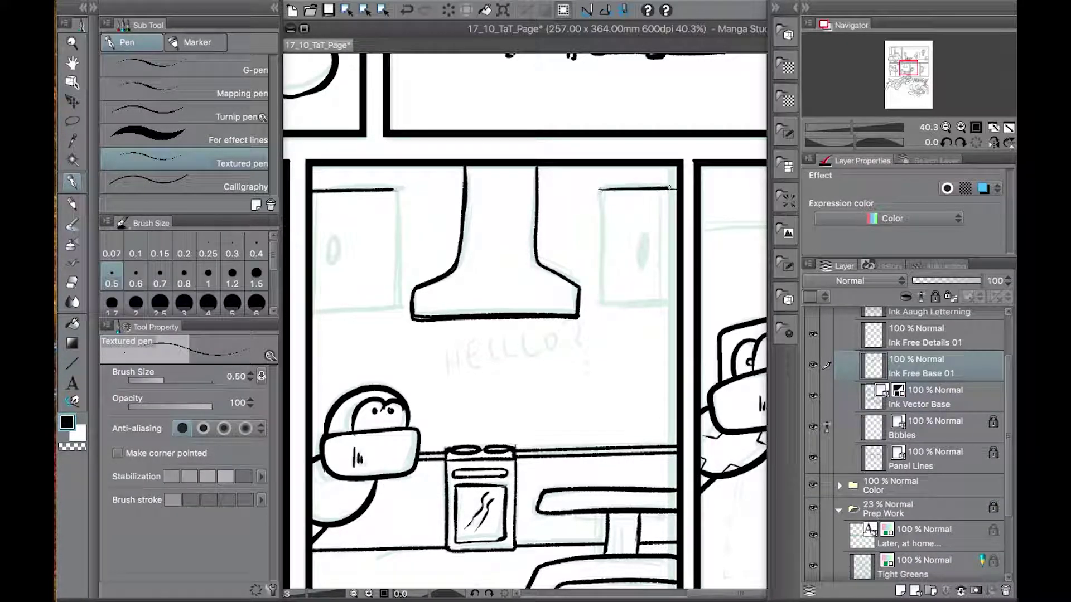
# Ink the bottom edges and inner vertical sides of both wall cabinets
pyautogui.moveTo(306, 313); pyautogui.dragTo(403, 306)
pyautogui.moveTo(599, 303); pyautogui.dragTo(686, 302)
pyautogui.press('super+z')
pyautogui.moveTo(602, 181); pyautogui.dragTo(601, 307)
pyautogui.press('super+z')
pyautogui.press('super+z')
pyautogui.moveTo(601, 190)
pyautogui.mouseDown()
pyautogui.moveTo(601, 307)
pyautogui.moveTo(623, 190)
pyautogui.mouseUp()
pyautogui.hotkey('ctrl', 'z')
pyautogui.moveTo(397, 189); pyautogui.dragTo(403, 307)
# Ink a narrow oval handle on each of the two wall cabinet doors
pyautogui.moveTo(337, 233)
pyautogui.mouseDown()
pyautogui.moveTo(338, 252)
pyautogui.moveTo(336, 230)
pyautogui.mouseUp()
pyautogui.press('super+z')
pyautogui.moveTo(661, 227); pyautogui.dragTo(659, 233)
pyautogui.press('super+z')
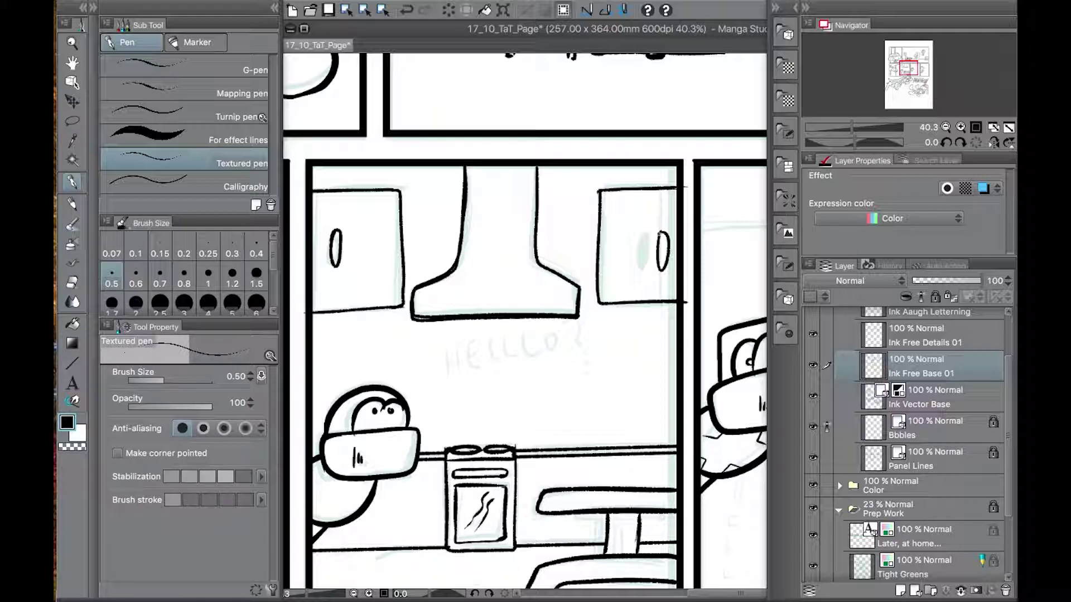
# Ink the bathtub's slanted end and the back and front edges of its rim in the "HELLOOO!" panel
pyautogui.moveTo(756, 491)
pyautogui.mouseDown()
pyautogui.moveTo(756, 463)
pyautogui.moveTo(345, 383)
pyautogui.moveTo(407, 451)
pyautogui.mouseUp()
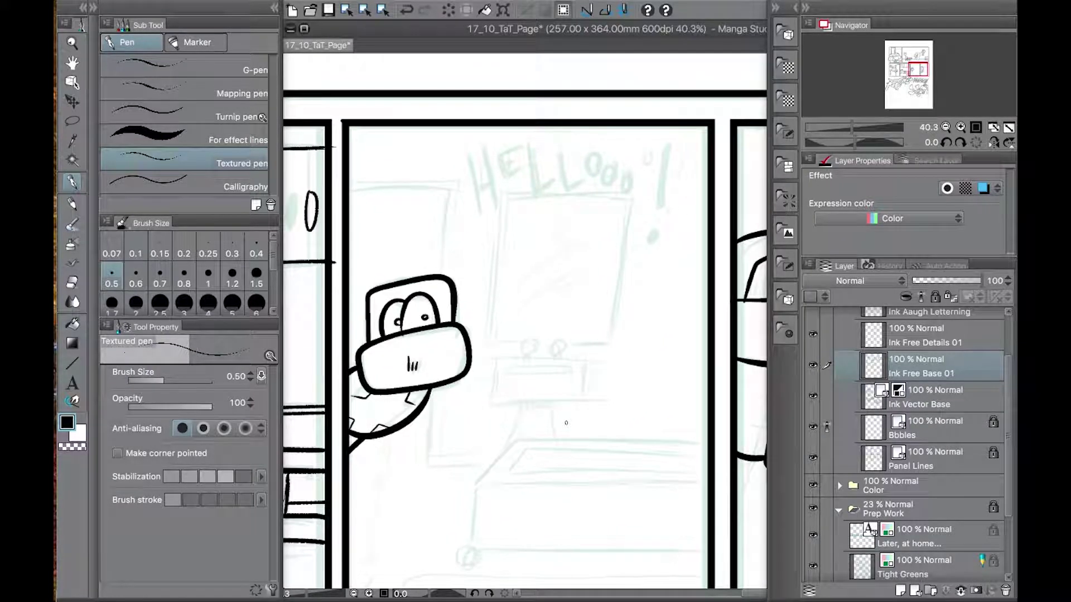
pyautogui.moveTo(479, 481); pyautogui.dragTo(522, 439)
pyautogui.moveTo(522, 438); pyautogui.dragTo(707, 441)
pyautogui.hotkey('ctrl', 'z')
pyautogui.moveTo(521, 438); pyautogui.dragTo(708, 442)
pyautogui.moveTo(476, 483)
pyautogui.mouseDown()
pyautogui.moveTo(472, 547)
pyautogui.moveTo(634, 483)
pyautogui.moveTo(707, 486)
pyautogui.mouseUp()
pyautogui.hotkey('ctrl', 'z')
# Ink the bathtub's inner rim, side, round foot and lower front edge
pyautogui.moveTo(526, 446)
pyautogui.mouseDown()
pyautogui.moveTo(494, 478)
pyautogui.moveTo(516, 456)
pyautogui.moveTo(717, 476)
pyautogui.moveTo(703, 452)
pyautogui.moveTo(587, 447)
pyautogui.moveTo(718, 451)
pyautogui.mouseUp()
pyautogui.hotkey('ctrl', 'z')
pyautogui.hotkey('ctrl', 'z')
pyautogui.hotkey('ctrl', 'z')
pyautogui.moveTo(472, 547)
pyautogui.mouseDown()
pyautogui.moveTo(463, 564)
pyautogui.moveTo(473, 547)
pyautogui.mouseUp()
pyautogui.moveTo(484, 551); pyautogui.dragTo(711, 552)
# Erase the bathtub line ends that overshoot the panel's border
pyautogui.press('e')
pyautogui.moveTo(720, 446); pyautogui.dragTo(719, 497)
pyautogui.moveTo(564, 407); pyautogui.dragTo(500, 351)
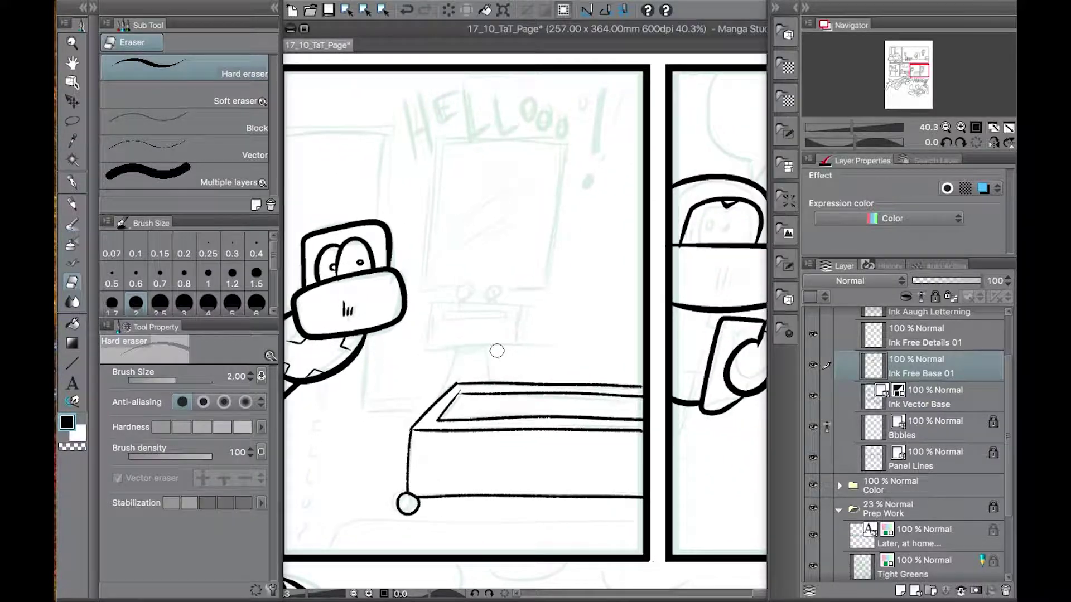
# Ink the two round knobs and the box-shaped sink basin under the mirror sketch in the "HELLOOO!" panel
pyautogui.click(274, 8)
pyautogui.moveTo(428, 379)
pyautogui.mouseDown()
pyautogui.moveTo(378, 342)
pyautogui.moveTo(566, 425)
pyautogui.mouseUp()
pyautogui.press('p')
pyautogui.moveTo(527, 390); pyautogui.dragTo(564, 392)
pyautogui.moveTo(485, 414)
pyautogui.mouseDown()
pyautogui.moveTo(599, 427)
pyautogui.moveTo(593, 472)
pyautogui.mouseUp()
pyautogui.press('super+z')
pyautogui.press('super+z')
pyautogui.moveTo(611, 416)
pyautogui.mouseDown()
pyautogui.moveTo(492, 417)
pyautogui.moveTo(595, 417)
pyautogui.mouseUp()
pyautogui.moveTo(596, 416)
pyautogui.mouseDown()
pyautogui.moveTo(482, 429)
pyautogui.moveTo(593, 464)
pyautogui.mouseUp()
pyautogui.moveTo(482, 416)
pyautogui.mouseDown()
pyautogui.moveTo(594, 416)
pyautogui.moveTo(482, 427)
pyautogui.moveTo(582, 470)
pyautogui.moveTo(593, 437)
pyautogui.moveTo(556, 470)
pyautogui.moveTo(595, 474)
pyautogui.mouseUp()
pyautogui.press('super+z')
pyautogui.press('super+z')
pyautogui.moveTo(594, 474); pyautogui.dragTo(592, 421)
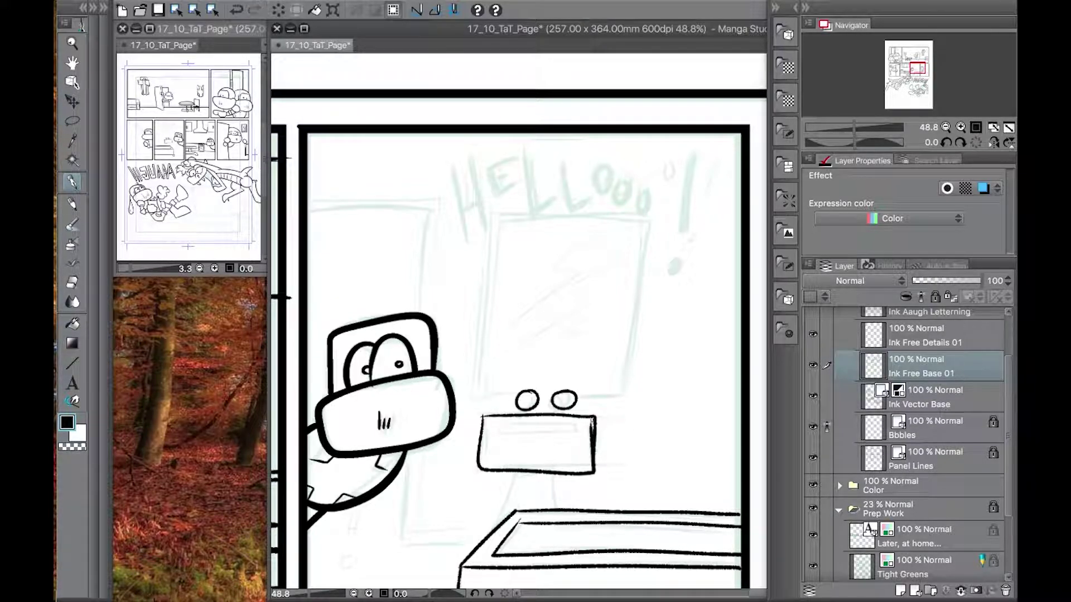
pyautogui.press('super+z')
# Ink the narrow slot on the front of the sink basin and the flared pedestal down to the bathtub
pyautogui.moveTo(483, 417)
pyautogui.mouseDown()
pyautogui.moveTo(476, 469)
pyautogui.moveTo(592, 471)
pyautogui.moveTo(592, 455)
pyautogui.moveTo(515, 425)
pyautogui.moveTo(574, 431)
pyautogui.mouseUp()
pyautogui.moveTo(499, 425); pyautogui.dragTo(573, 433)
pyautogui.press('super+z')
pyautogui.press('super+z')
pyautogui.moveTo(501, 425)
pyautogui.mouseDown()
pyautogui.moveTo(575, 434)
pyautogui.moveTo(571, 425)
pyautogui.moveTo(575, 434)
pyautogui.mouseUp()
pyautogui.press('super+z')
pyautogui.moveTo(512, 474); pyautogui.dragTo(498, 511)
pyautogui.moveTo(549, 473); pyautogui.dragTo(555, 511)
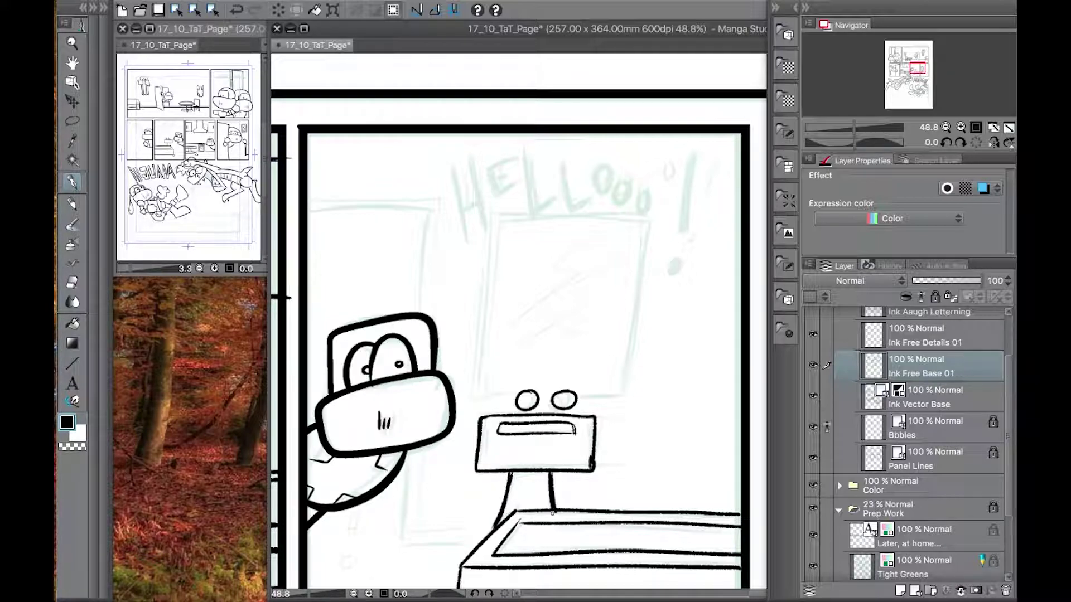
# On the Ink Free Details 01 layer, ink the double-lined doorway frame behind the character in the "HELLOOO!" panel
pyautogui.click(929, 340)
pyautogui.moveTo(308, 198); pyautogui.dragTo(432, 197)
pyautogui.hotkey('ctrl', 'z')
pyautogui.moveTo(309, 198)
pyautogui.mouseDown()
pyautogui.moveTo(440, 200)
pyautogui.moveTo(420, 539)
pyautogui.mouseUp()
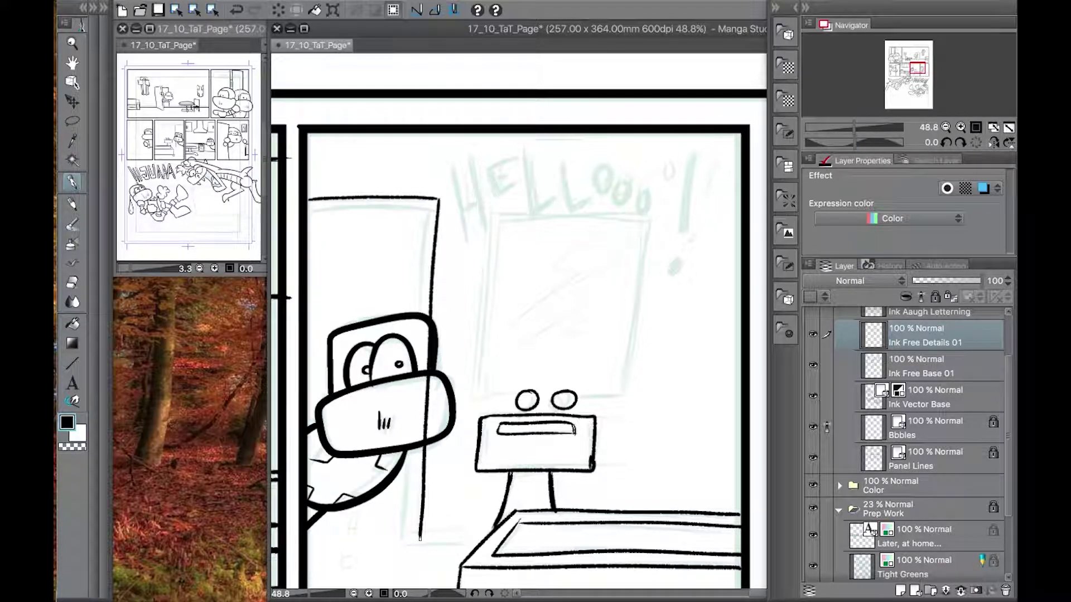
pyautogui.moveTo(635, 4)
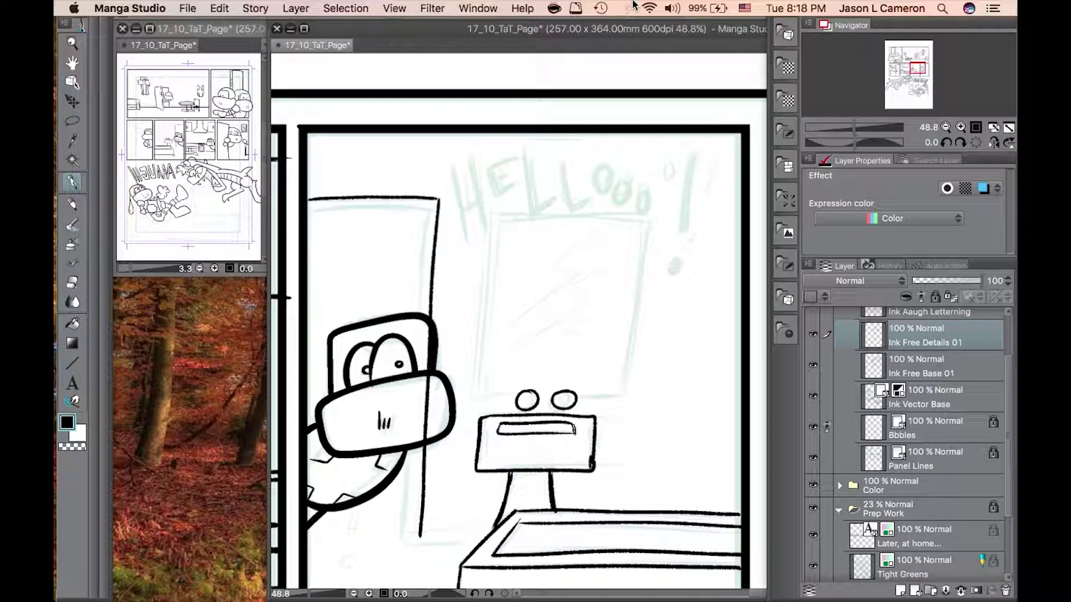
pyautogui.moveTo(308, 212)
pyautogui.mouseDown()
pyautogui.moveTo(424, 212)
pyautogui.moveTo(402, 549)
pyautogui.mouseUp()
pyautogui.press('super+z')
pyautogui.moveTo(420, 214)
pyautogui.mouseDown()
pyautogui.moveTo(399, 553)
pyautogui.moveTo(477, 557)
pyautogui.mouseUp()
pyautogui.moveTo(420, 537); pyautogui.dragTo(484, 539)
# Erase the doorway frame lines that cross the character's head and the bathtub
pyautogui.press('e')
pyautogui.moveTo(412, 382)
pyautogui.mouseDown()
pyautogui.moveTo(414, 441)
pyautogui.moveTo(408, 348)
pyautogui.mouseUp()
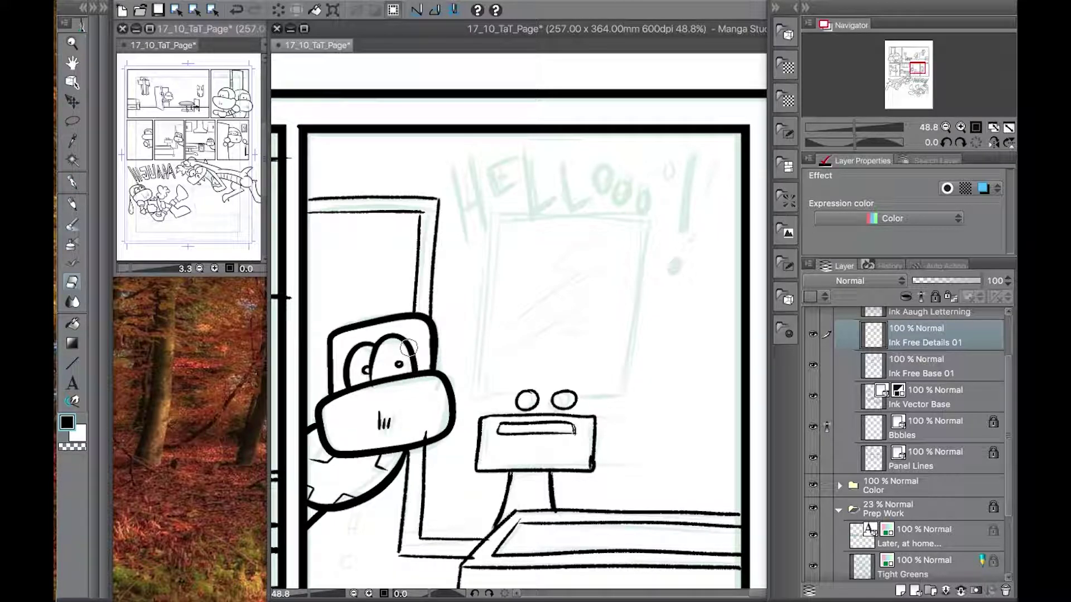
pyautogui.moveTo(426, 442); pyautogui.dragTo(421, 433)
pyautogui.moveTo(487, 542); pyautogui.dragTo(478, 561)
# On the Ink Free Base 01 layer, erase the kitchen wall cabinet's line ends that overshoot the panel border
pyautogui.moveTo(286, 301); pyautogui.dragTo(537, 293)
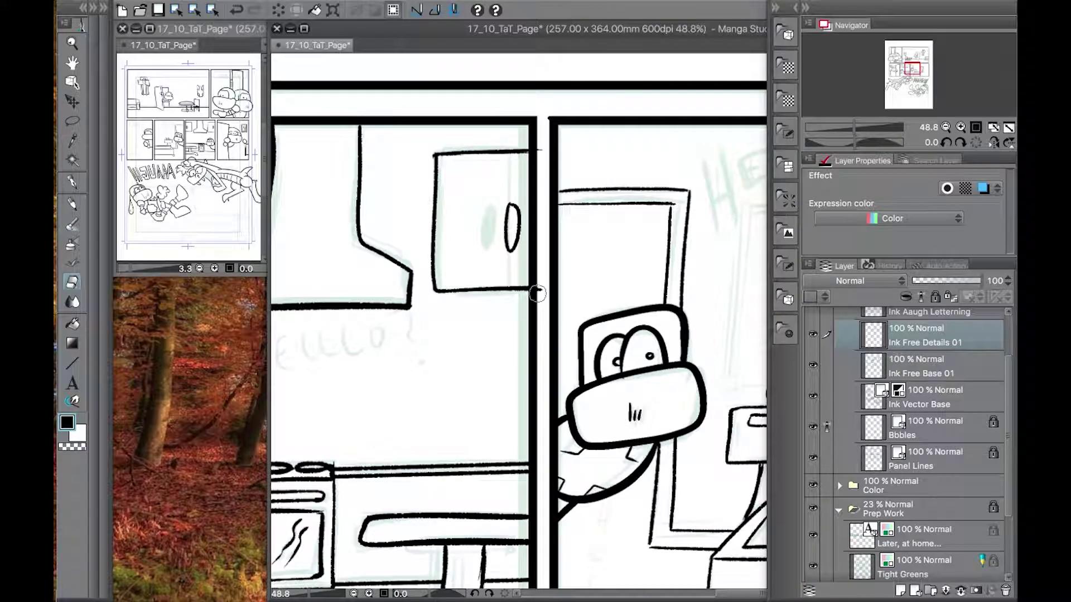
pyautogui.click(934, 376)
pyautogui.click(542, 288)
pyautogui.click(545, 152)
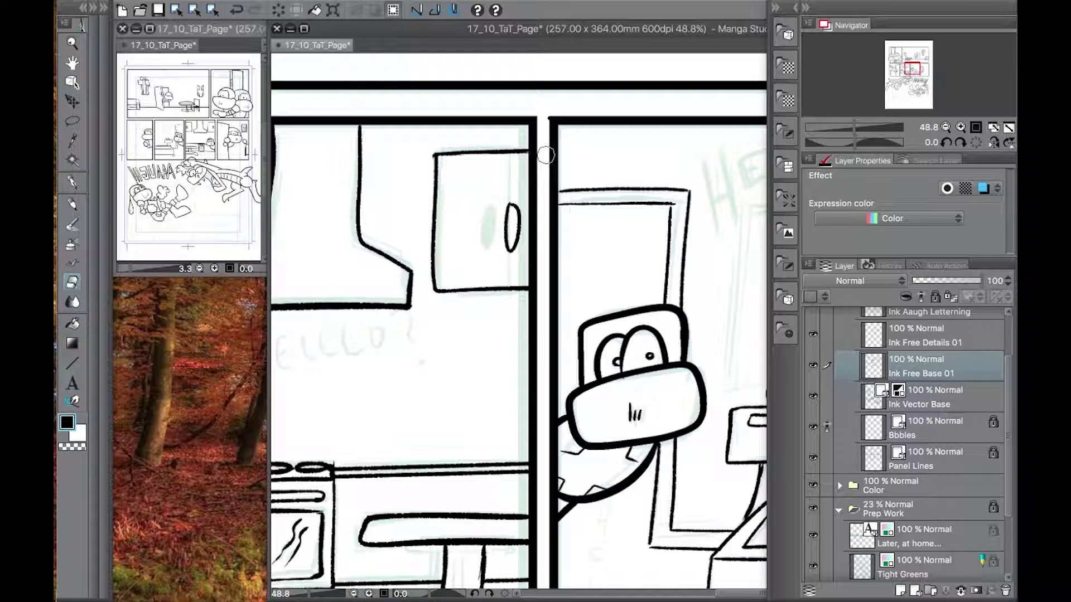
# On the Ink Vector Base layer, erase the end of the large door's edge that overshoots the panel's lower border
pyautogui.scroll(-5, 593, 375)
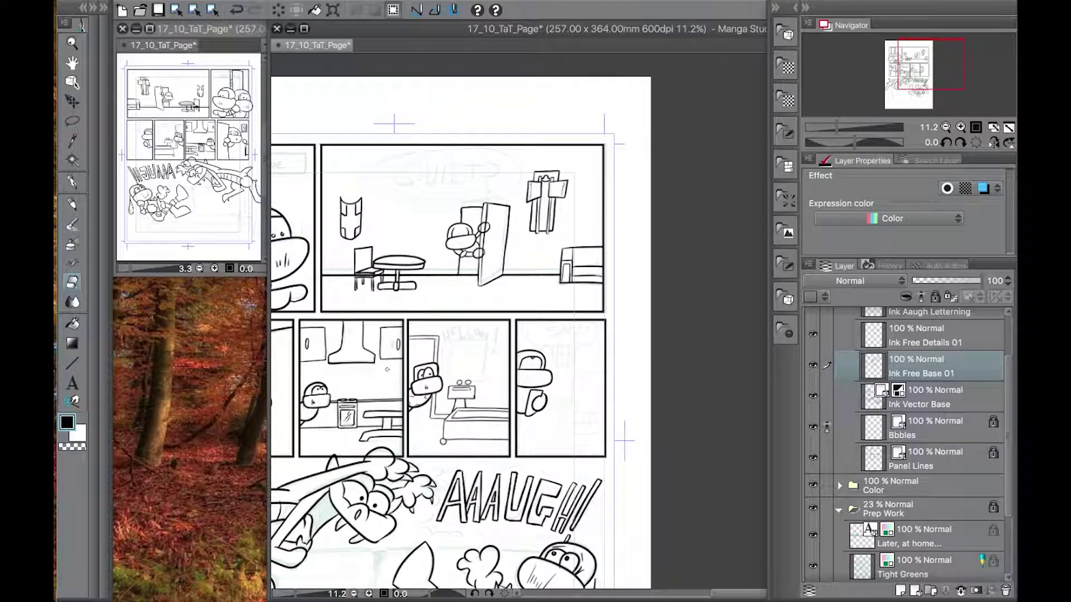
pyautogui.moveTo(583, 482)
pyautogui.mouseDown()
pyautogui.moveTo(620, 418)
pyautogui.moveTo(528, 325)
pyautogui.moveTo(543, 473)
pyautogui.mouseUp()
pyautogui.scroll(5, 485, 328)
pyautogui.click(926, 336)
pyautogui.scroll(1, 545, 333)
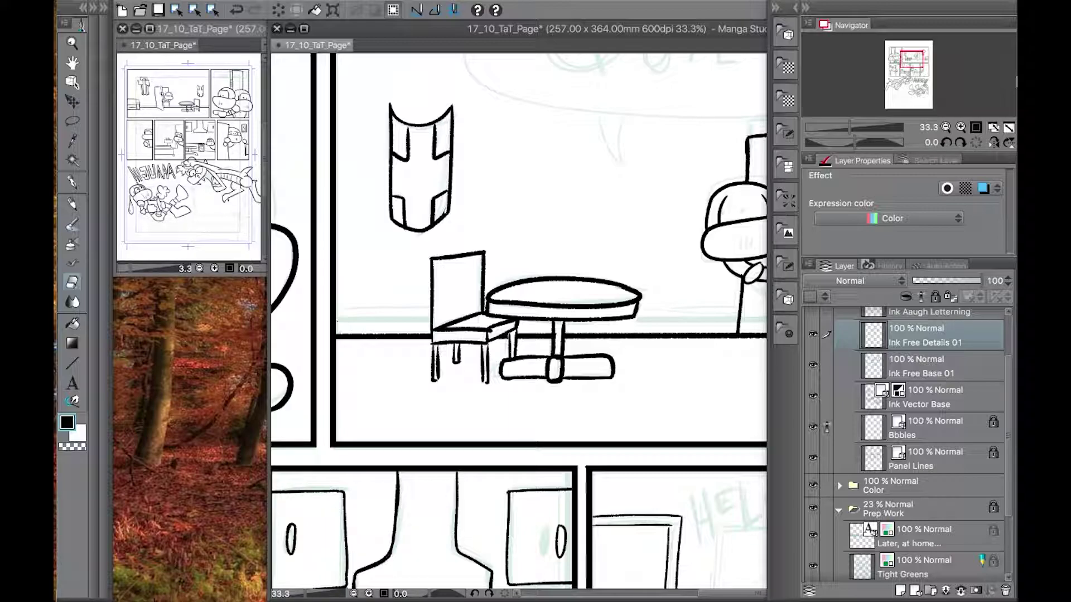
pyautogui.moveTo(577, 378); pyautogui.dragTo(334, 394)
pyautogui.moveTo(651, 357); pyautogui.dragTo(634, 47)
pyautogui.moveTo(375, 443); pyautogui.dragTo(674, 285)
pyautogui.moveTo(392, 368); pyautogui.dragTo(660, 427)
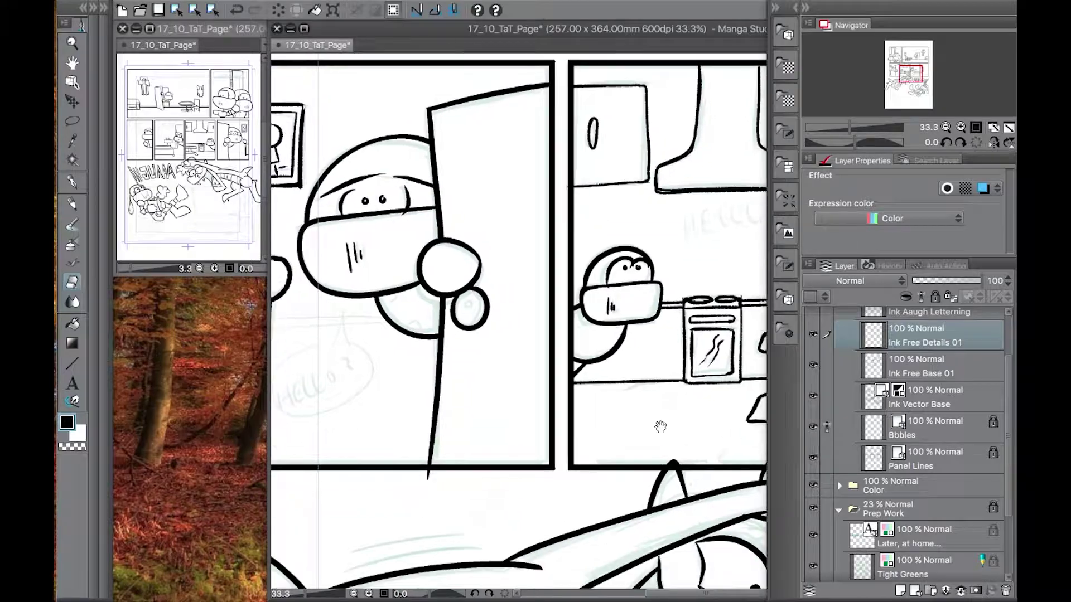
pyautogui.hotkey('alt', ']')
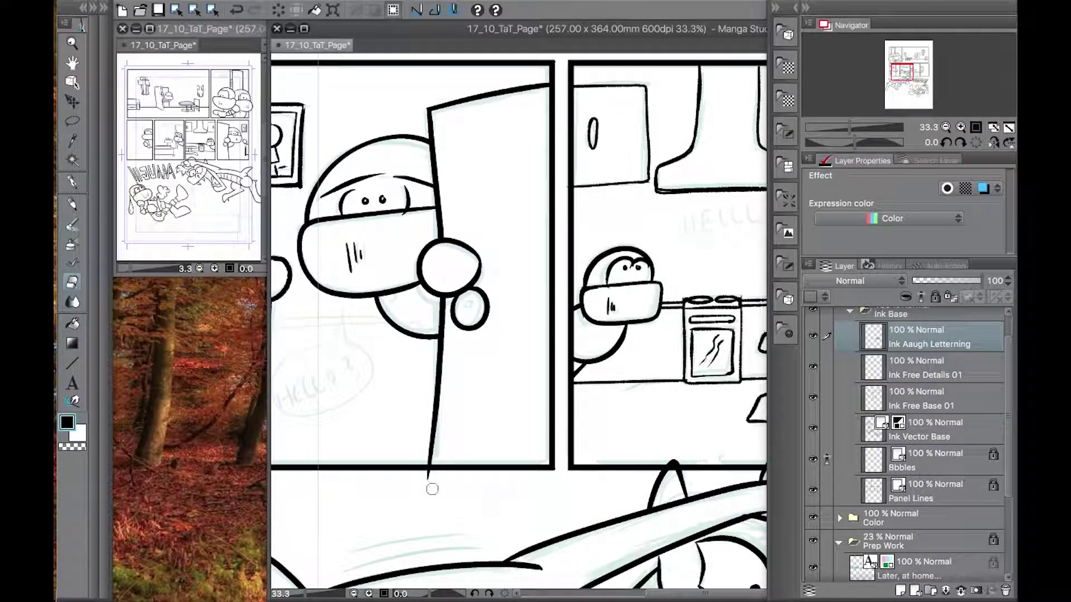
pyautogui.hotkey('alt', '[')
pyautogui.hotkey('alt', '[')
pyautogui.hotkey('alt', '[')
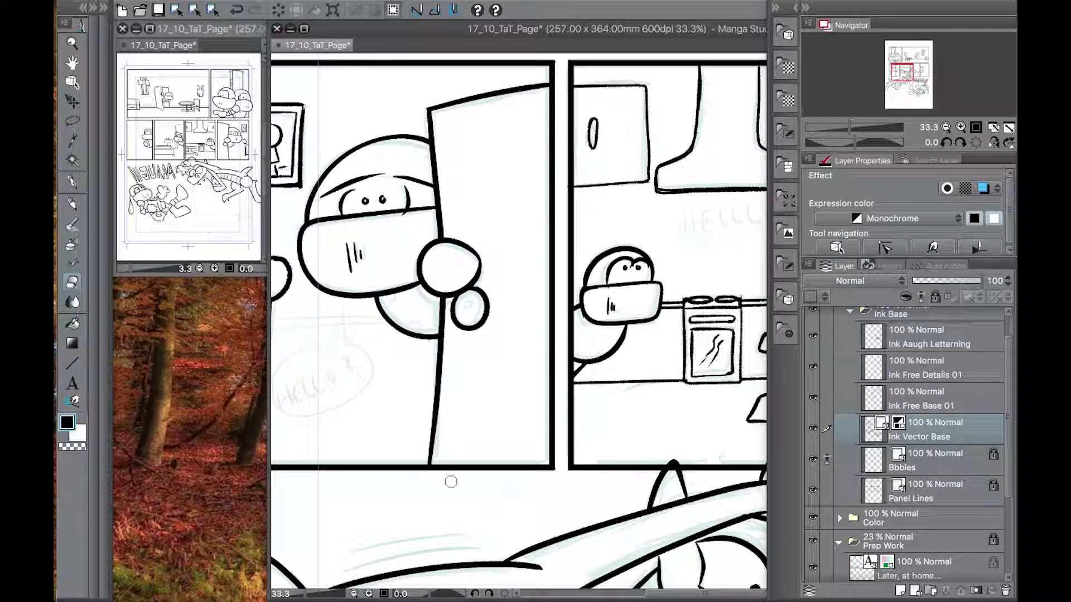
# On the Ink Free Base 01 layer, ink the slanted rectangular outline of the mirror above the sink
pyautogui.click(947, 376)
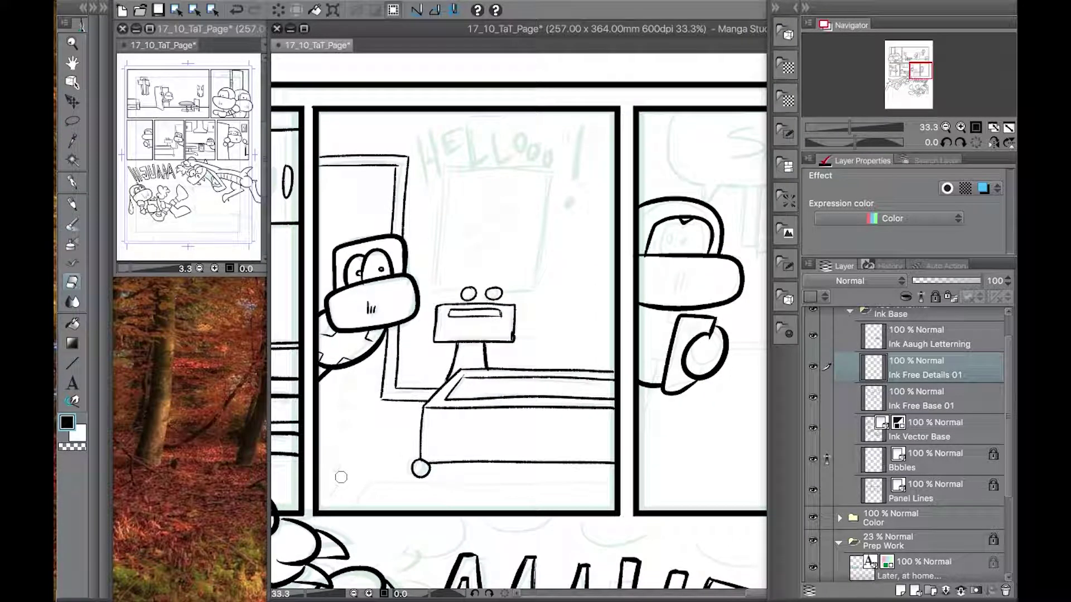
pyautogui.click(963, 406)
pyautogui.click(74, 204)
pyautogui.click(75, 183)
pyautogui.moveTo(448, 174); pyautogui.dragTo(433, 296)
pyautogui.hotkey('ctrl', 'z')
pyautogui.moveTo(448, 173); pyautogui.dragTo(436, 298)
pyautogui.hotkey('ctrl', 'z')
pyautogui.moveTo(445, 166); pyautogui.dragTo(433, 295)
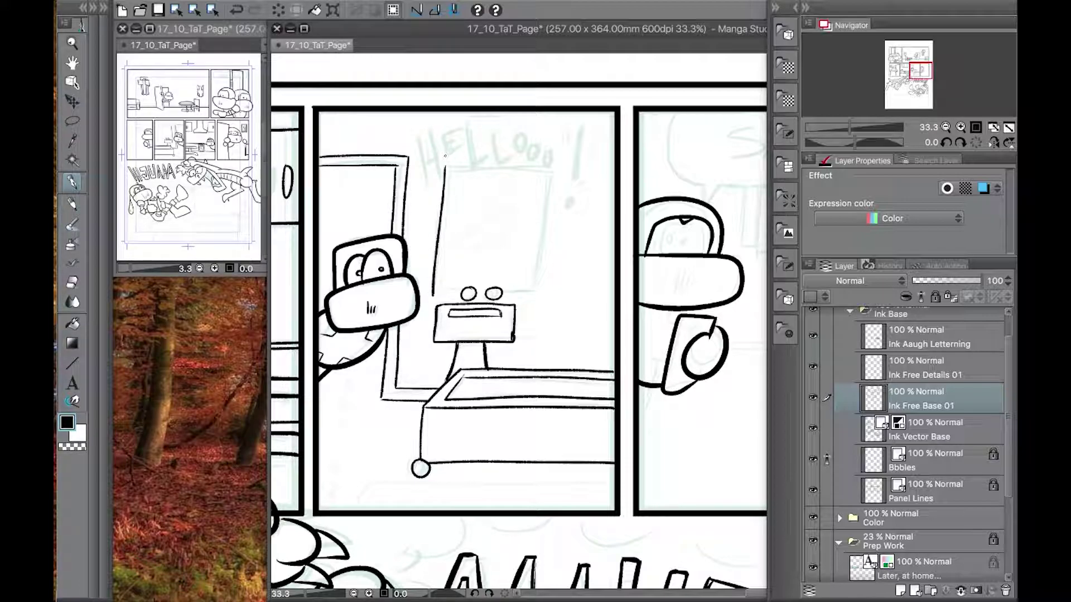
pyautogui.moveTo(475, 167)
pyautogui.mouseDown()
pyautogui.moveTo(552, 171)
pyautogui.moveTo(536, 290)
pyautogui.mouseUp()
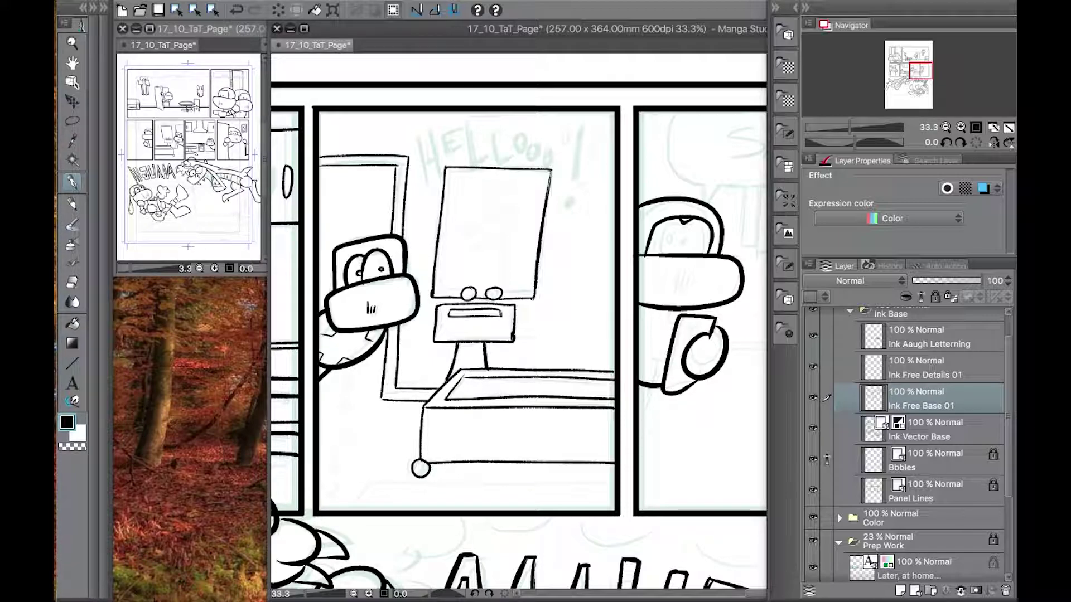
# Ink diagonal reflection strokes across the mirror's glass
pyautogui.moveTo(511, 183); pyautogui.dragTo(461, 210)
pyautogui.moveTo(508, 194); pyautogui.dragTo(457, 229)
pyautogui.moveTo(511, 206)
pyautogui.mouseDown()
pyautogui.moveTo(458, 247)
pyautogui.moveTo(466, 257)
pyautogui.moveTo(510, 248)
pyautogui.moveTo(504, 298)
pyautogui.mouseUp()
# Ink the two narrow vertical strips hanging beneath the "SAFE?" bubble sketch
pyautogui.scroll(-6, 499, 315)
pyautogui.moveTo(432, 352); pyautogui.dragTo(528, 504)
pyautogui.moveTo(603, 564); pyautogui.dragTo(367, 386)
pyautogui.scroll(4, 367, 385)
pyautogui.moveTo(414, 289); pyautogui.dragTo(447, 523)
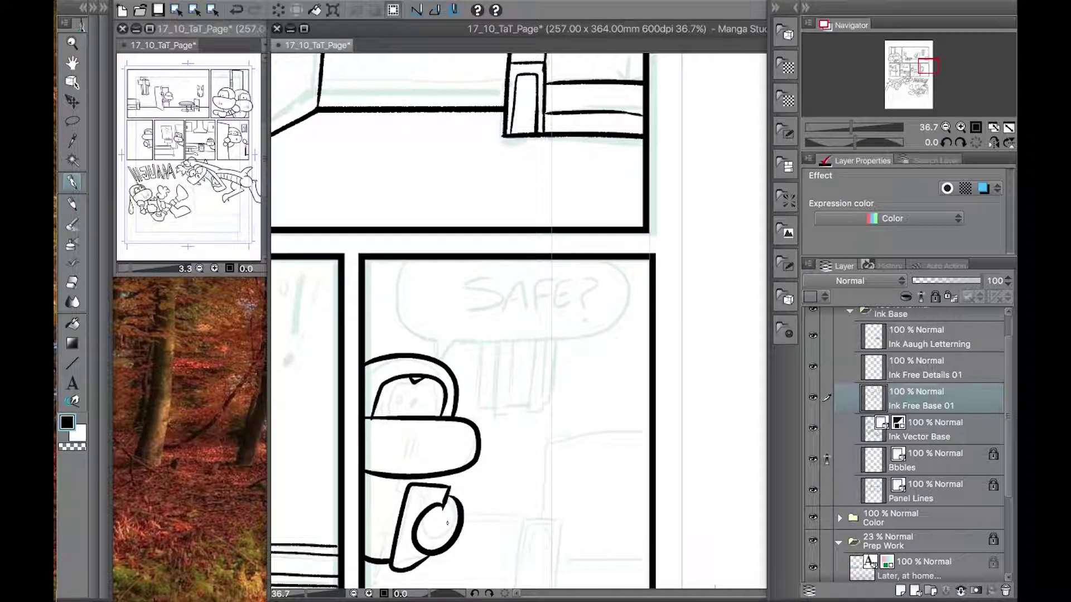
pyautogui.press('super+z')
pyautogui.moveTo(500, 331); pyautogui.dragTo(494, 415)
pyautogui.press('super+z')
pyautogui.moveTo(497, 333)
pyautogui.mouseDown()
pyautogui.moveTo(496, 404)
pyautogui.moveTo(511, 323)
pyautogui.mouseUp()
pyautogui.moveTo(535, 329)
pyautogui.mouseDown()
pyautogui.moveTo(532, 369)
pyautogui.moveTo(546, 322)
pyautogui.mouseUp()
pyautogui.moveTo(485, 333)
pyautogui.mouseDown()
pyautogui.moveTo(557, 322)
pyautogui.moveTo(549, 409)
pyautogui.moveTo(558, 324)
pyautogui.mouseUp()
pyautogui.press('super+z')
pyautogui.press('super+z')
pyautogui.click(75, 288)
pyautogui.moveTo(497, 410); pyautogui.dragTo(502, 409)
pyautogui.press('super+z')
pyautogui.press('super+z')
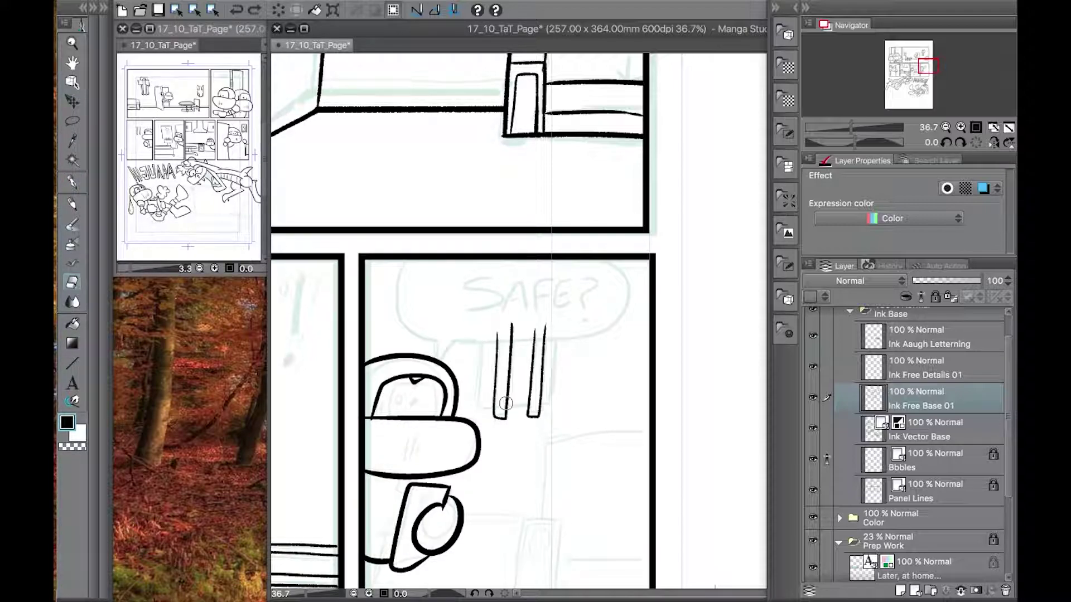
# On the Ink Free Details 01 layer, ink the outer sides and lower edge of the hanging behind the two strips, erasing overlaps
pyautogui.click(949, 372)
pyautogui.click(72, 181)
pyautogui.moveTo(482, 330); pyautogui.dragTo(477, 408)
pyautogui.moveTo(545, 411); pyautogui.dragTo(557, 325)
pyautogui.moveTo(478, 407); pyautogui.dragTo(549, 396)
pyautogui.moveTo(550, 394); pyautogui.dragTo(558, 320)
pyautogui.press('super+z')
pyautogui.press('super+z')
pyautogui.press('super+z')
pyautogui.moveTo(477, 410)
pyautogui.mouseDown()
pyautogui.moveTo(549, 406)
pyautogui.moveTo(502, 408)
pyautogui.moveTo(534, 401)
pyautogui.mouseUp()
pyautogui.press('e')
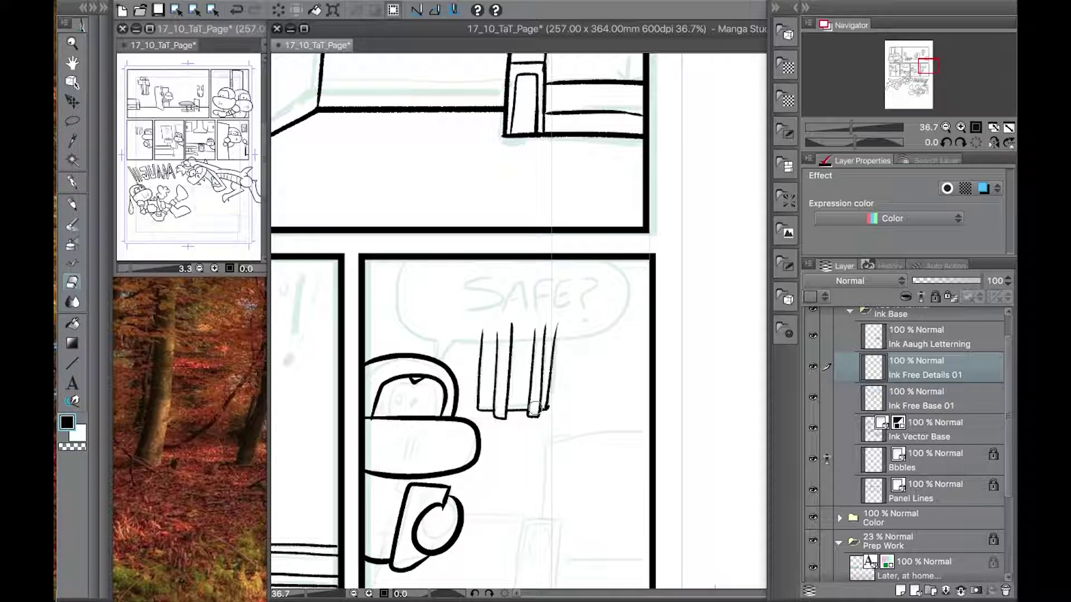
pyautogui.moveTo(561, 449); pyautogui.dragTo(558, 346)
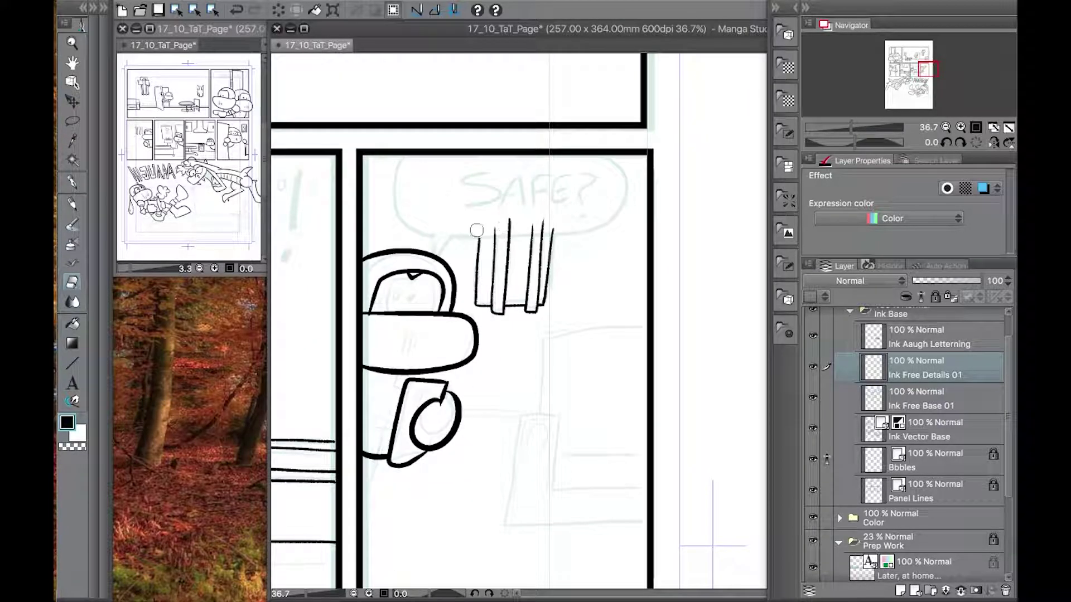
# On the Ink Free Base 01 layer, ink the couch's armrest and backrest in the "SAFE?" panel
pyautogui.click(964, 393)
pyautogui.moveTo(630, 461); pyautogui.dragTo(637, 428)
pyautogui.click(73, 186)
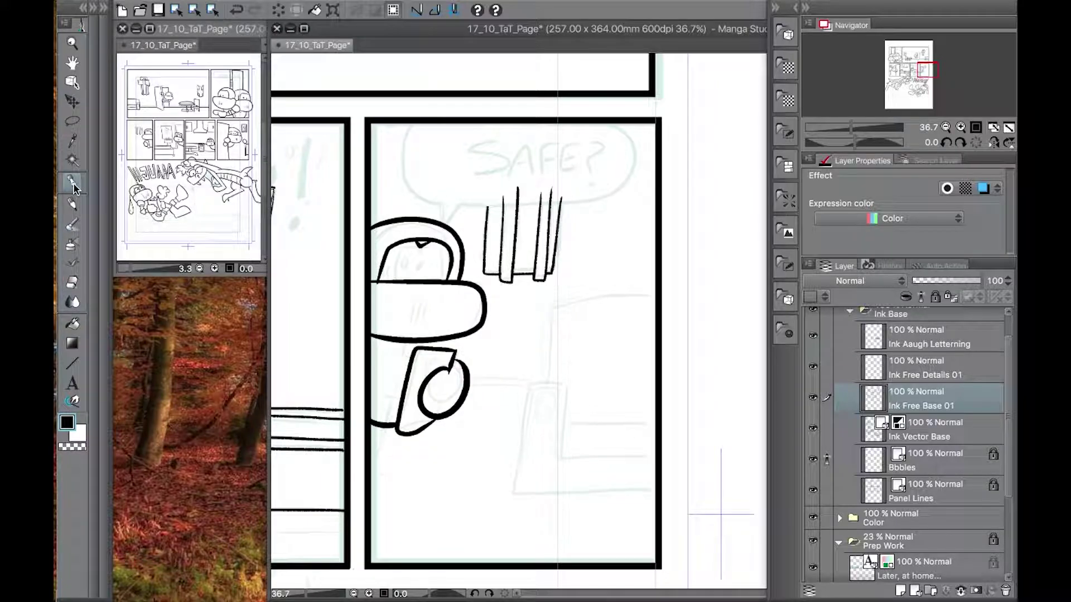
pyautogui.moveTo(562, 458)
pyautogui.mouseDown()
pyautogui.moveTo(566, 395)
pyautogui.moveTo(506, 495)
pyautogui.mouseUp()
pyautogui.moveTo(555, 378); pyautogui.dragTo(688, 297)
pyautogui.hotkey('ctrl', 'z')
pyautogui.moveTo(549, 379); pyautogui.dragTo(683, 293)
# Ink the couch's seat cushion and lower edge, and erase the line ends that run past the panel border
pyautogui.moveTo(564, 443)
pyautogui.mouseDown()
pyautogui.moveTo(602, 460)
pyautogui.moveTo(692, 456)
pyautogui.mouseUp()
pyautogui.moveTo(564, 428)
pyautogui.mouseDown()
pyautogui.moveTo(625, 413)
pyautogui.moveTo(693, 416)
pyautogui.mouseUp()
pyautogui.moveTo(506, 496); pyautogui.dragTo(708, 498)
pyautogui.press('e')
pyautogui.moveTo(675, 293)
pyautogui.mouseDown()
pyautogui.moveTo(688, 410)
pyautogui.moveTo(699, 412)
pyautogui.moveTo(667, 448)
pyautogui.moveTo(713, 509)
pyautogui.mouseUp()
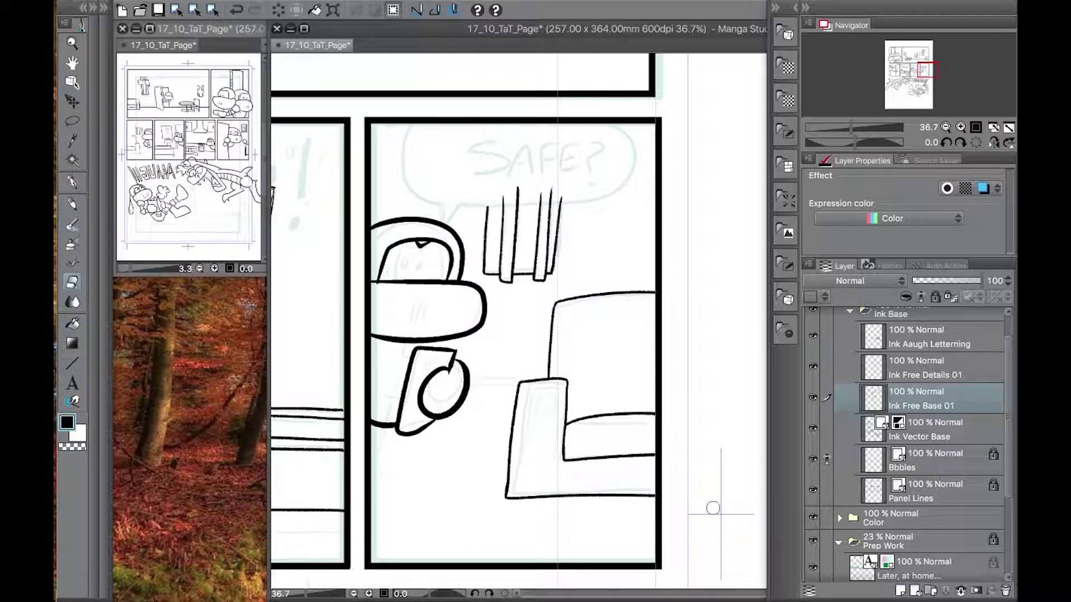
# On the Ink Free Details 01 layer, ink two horizontal baseboard lines between the character's hand and the couch, erasing the overlaps
pyautogui.click(937, 368)
pyautogui.press('p')
pyautogui.moveTo(455, 395); pyautogui.dragTo(564, 394)
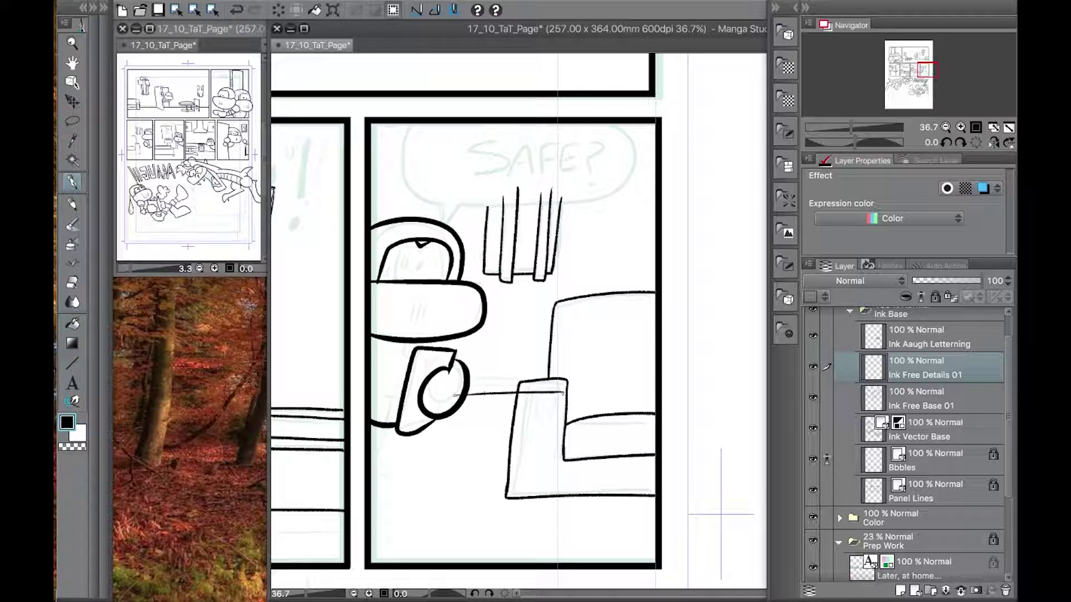
pyautogui.moveTo(464, 403)
pyautogui.mouseDown()
pyautogui.moveTo(539, 397)
pyautogui.moveTo(528, 394)
pyautogui.mouseUp()
pyautogui.click(75, 284)
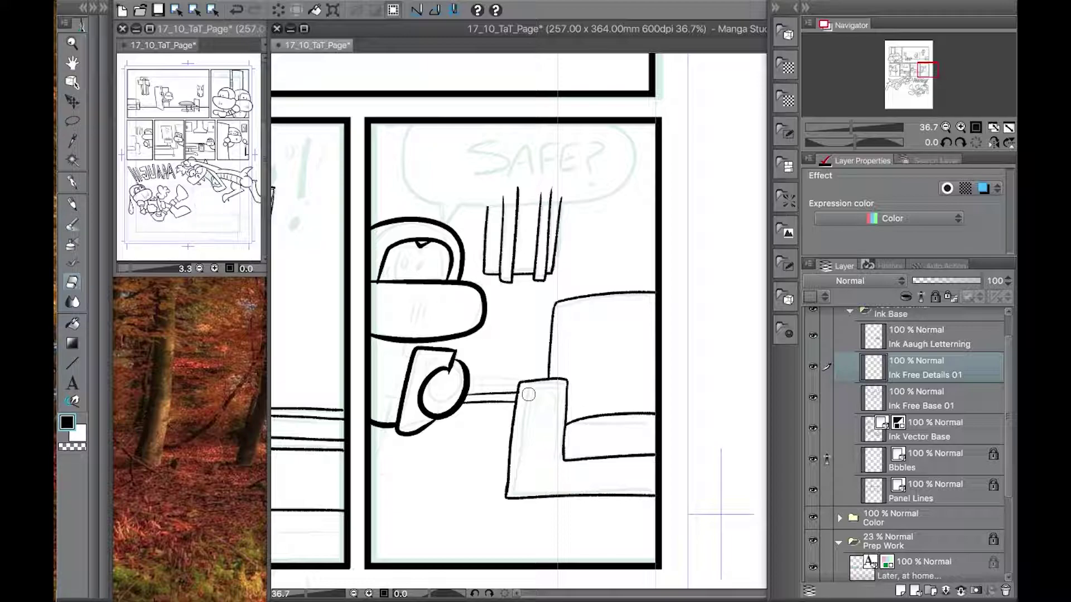
# Unlock the Bbbles layer and ink the "SAFE?" speech bubble and its tail with the G-pen
pyautogui.click(943, 460)
pyautogui.click(941, 299)
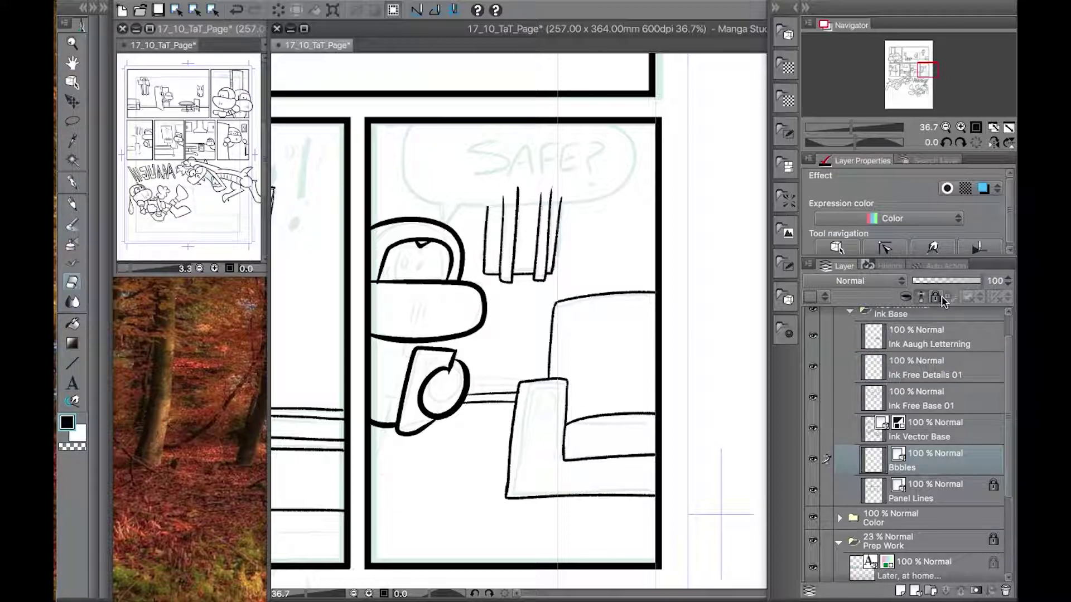
pyautogui.click(104, 8)
pyautogui.click(73, 182)
pyautogui.click(202, 73)
pyautogui.moveTo(427, 107)
pyautogui.mouseDown()
pyautogui.moveTo(591, 82)
pyautogui.moveTo(406, 168)
pyautogui.moveTo(592, 83)
pyautogui.mouseUp()
pyautogui.hotkey('ctrl', 'z')
pyautogui.moveTo(454, 182)
pyautogui.mouseDown()
pyautogui.moveTo(484, 179)
pyautogui.moveTo(462, 209)
pyautogui.mouseUp()
pyautogui.hotkey('ctrl', 'z')
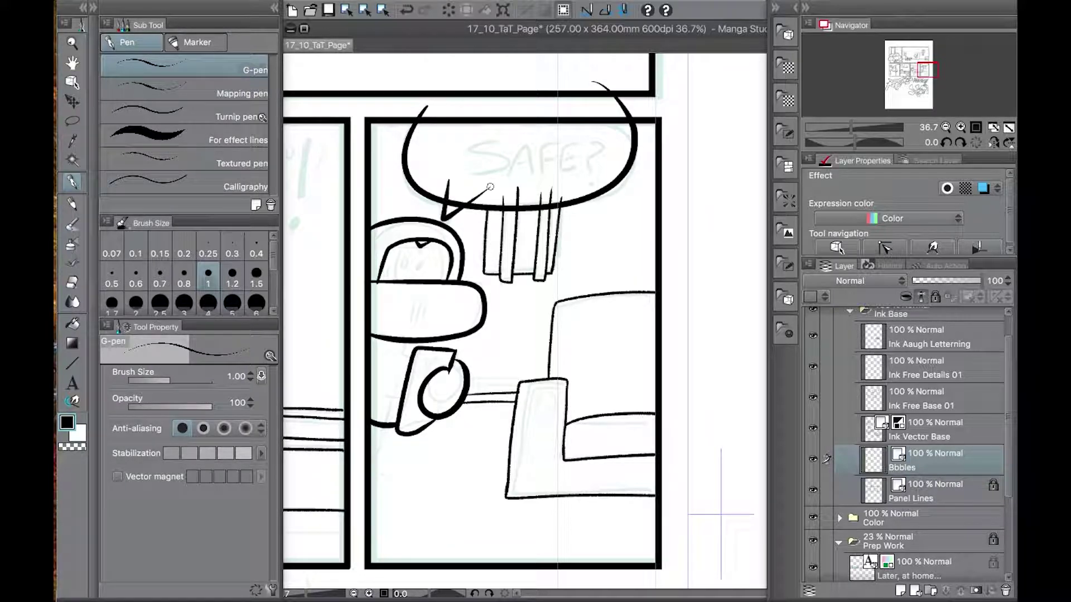
# Erase the speech bubble ends above the panel border and the excess lines at the bubble's tail
pyautogui.press('e')
pyautogui.moveTo(605, 109); pyautogui.dragTo(641, 86)
pyautogui.moveTo(432, 110); pyautogui.dragTo(413, 112)
pyautogui.moveTo(454, 208); pyautogui.dragTo(458, 194)
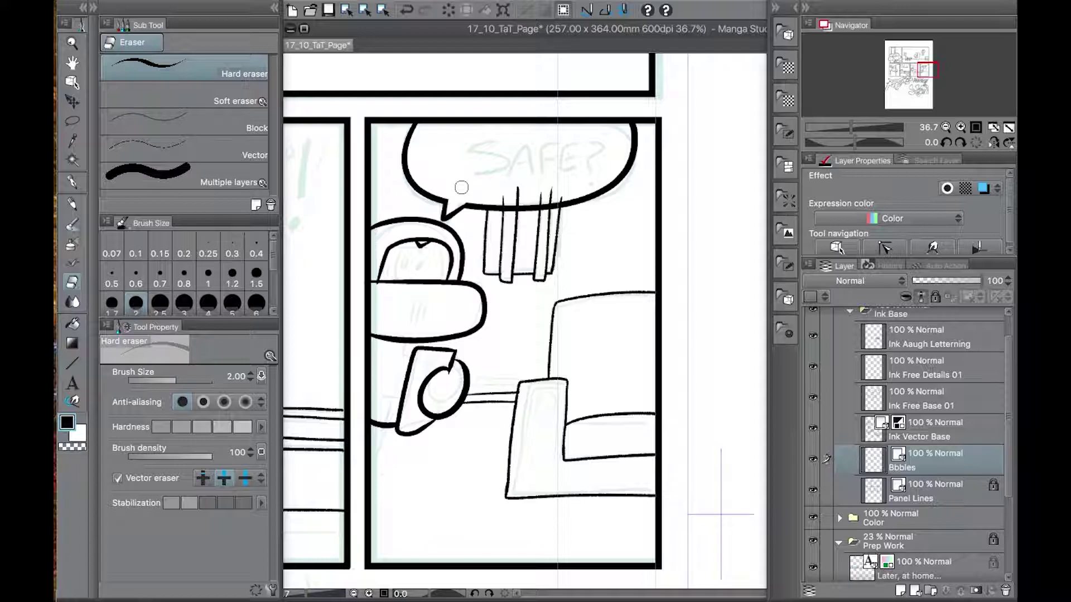
# On the Ink Vector Base layer, draw a rectangular caption box around "LATER, AT HOME..." in the first panel
pyautogui.click(949, 399)
pyautogui.moveTo(402, 507)
pyautogui.mouseDown()
pyautogui.moveTo(684, 493)
pyautogui.moveTo(778, 180)
pyautogui.mouseUp()
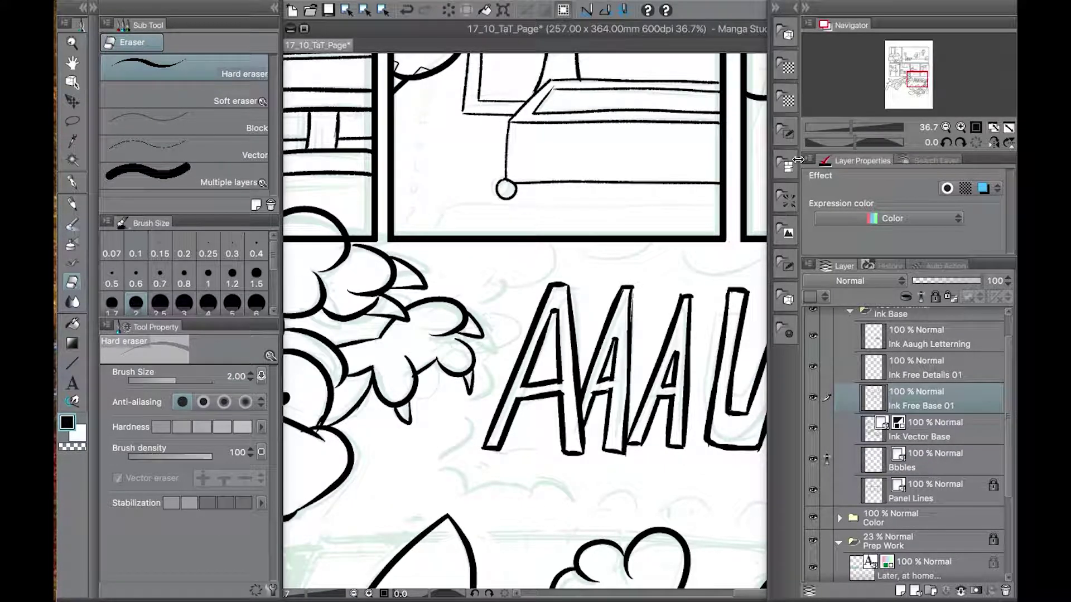
pyautogui.scroll(-9, 674, 179)
pyautogui.scroll(-1, 451, 332)
pyautogui.click(936, 372)
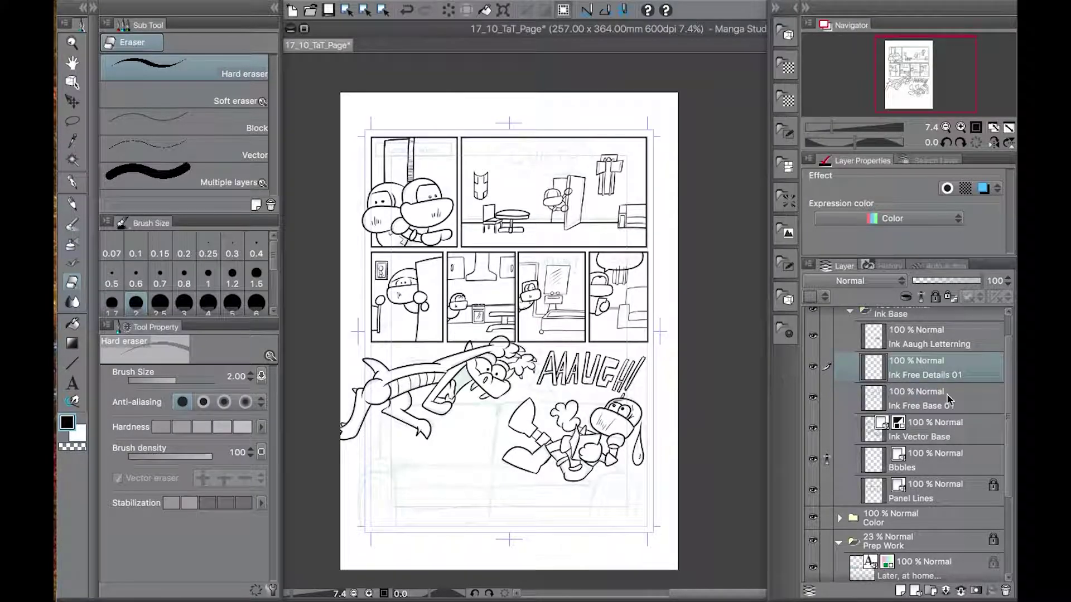
pyautogui.click(942, 430)
pyautogui.press('t')
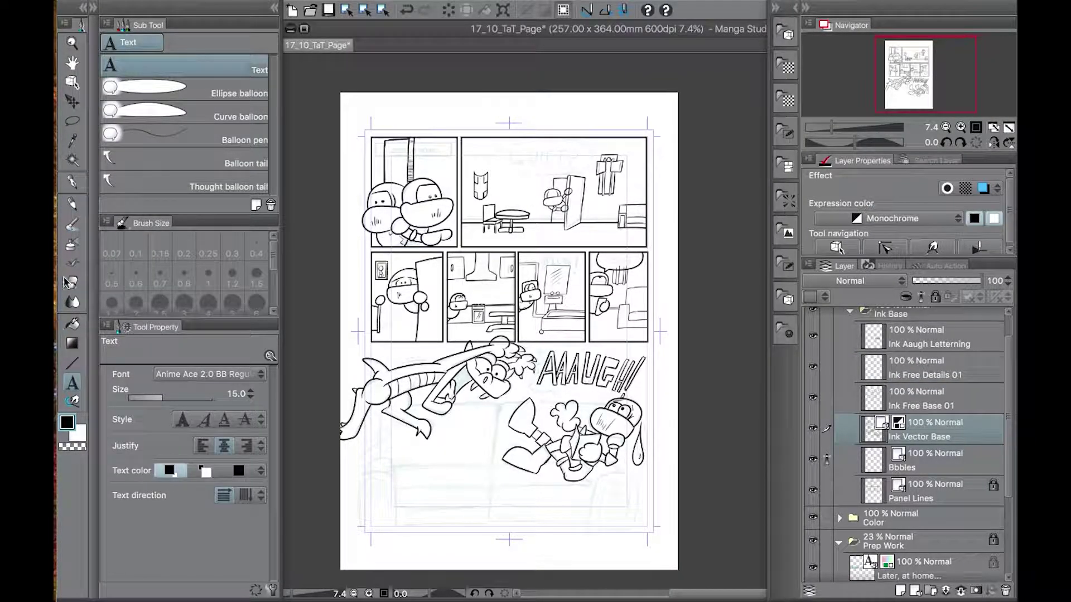
pyautogui.press('m')
pyautogui.press('u')
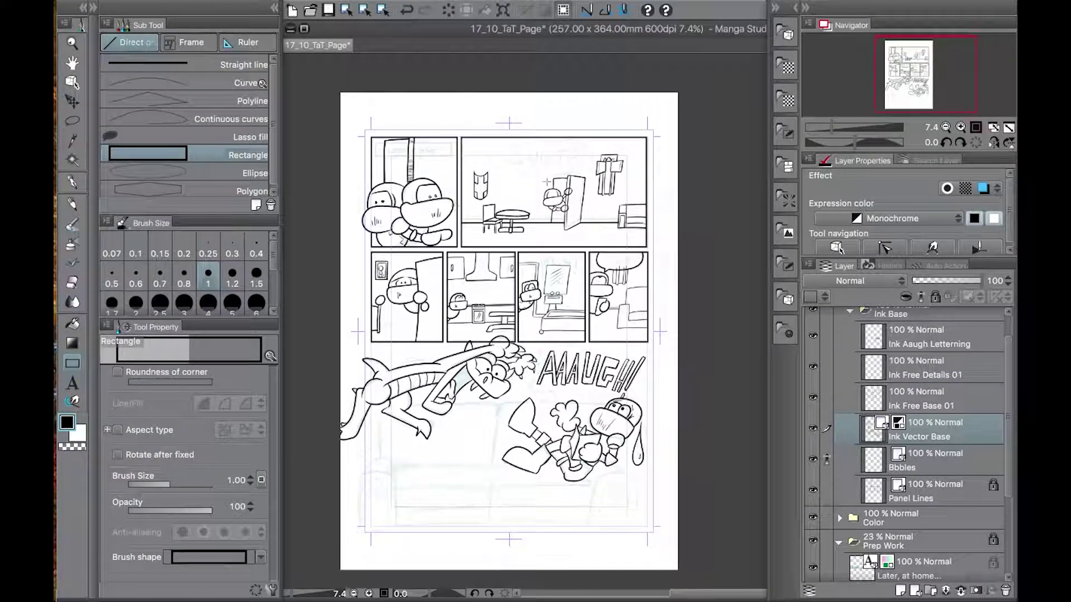
pyautogui.scroll(5, 380, 151)
pyautogui.moveTo(347, 145); pyautogui.dragTo(598, 191)
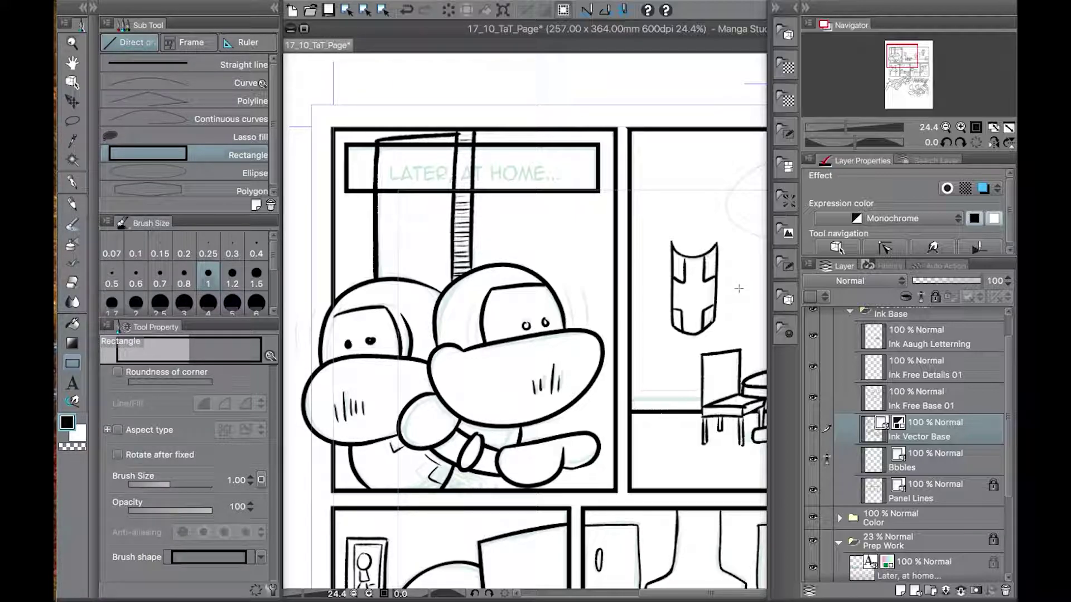
# On the Ink Free Base 01 layer, erase the door lines that run through the first panel's caption box
pyautogui.press('x')
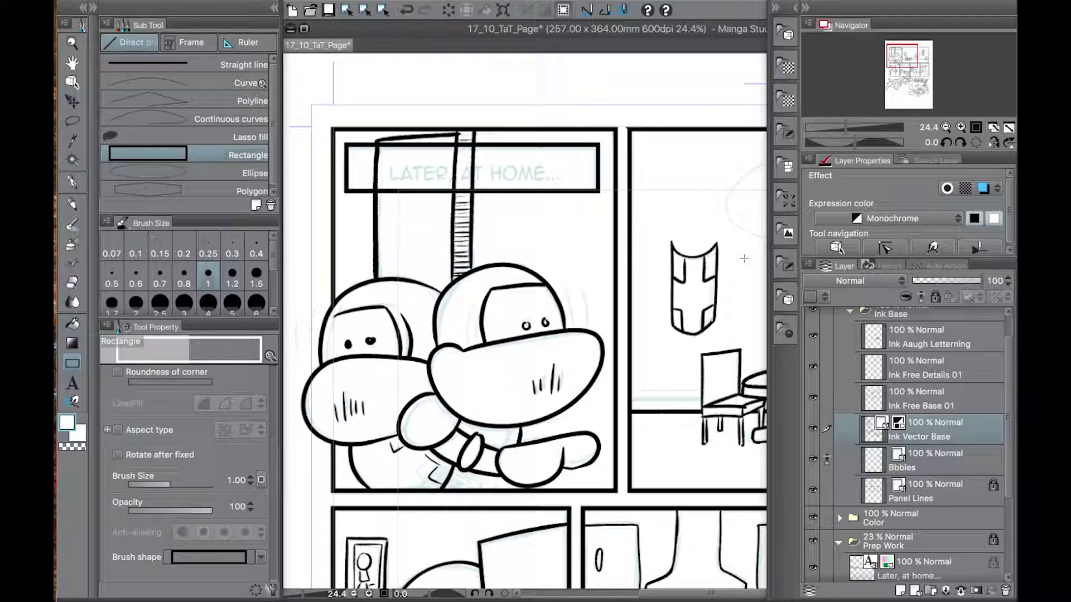
pyautogui.click(947, 407)
pyautogui.press('e')
pyautogui.moveTo(473, 171)
pyautogui.mouseDown()
pyautogui.moveTo(472, 183)
pyautogui.moveTo(468, 147)
pyautogui.mouseUp()
pyautogui.moveTo(377, 147); pyautogui.dragTo(375, 189)
# Switch to the Textured pen on the Ink Free Details 01 layer and set the drawing color to black
pyautogui.moveTo(742, 357); pyautogui.dragTo(310, 334)
pyautogui.moveTo(518, 428); pyautogui.dragTo(629, 374)
pyautogui.click(943, 381)
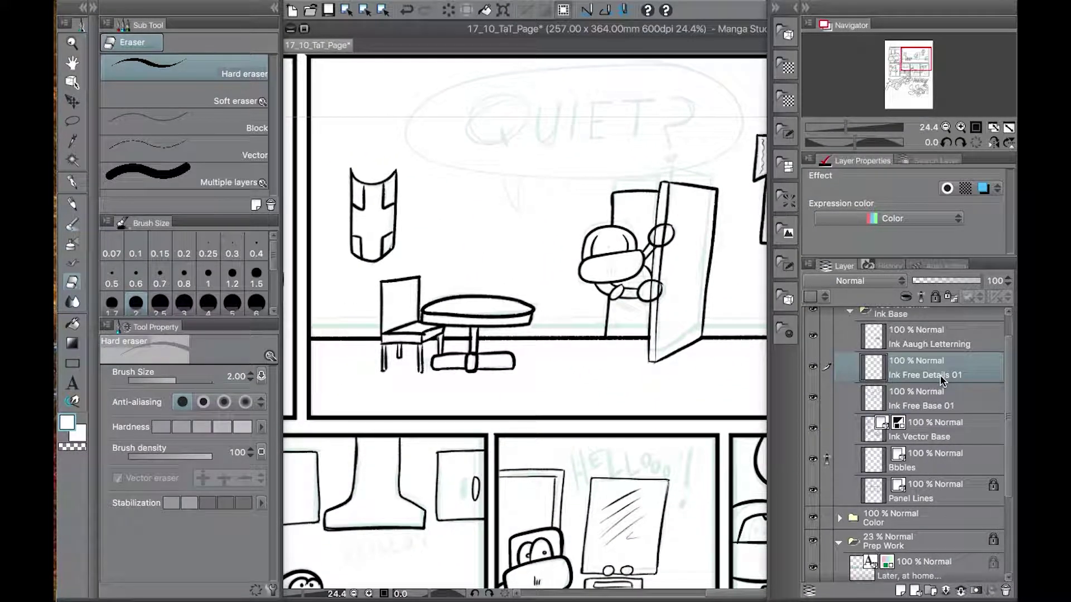
pyautogui.click(75, 179)
pyautogui.click(245, 165)
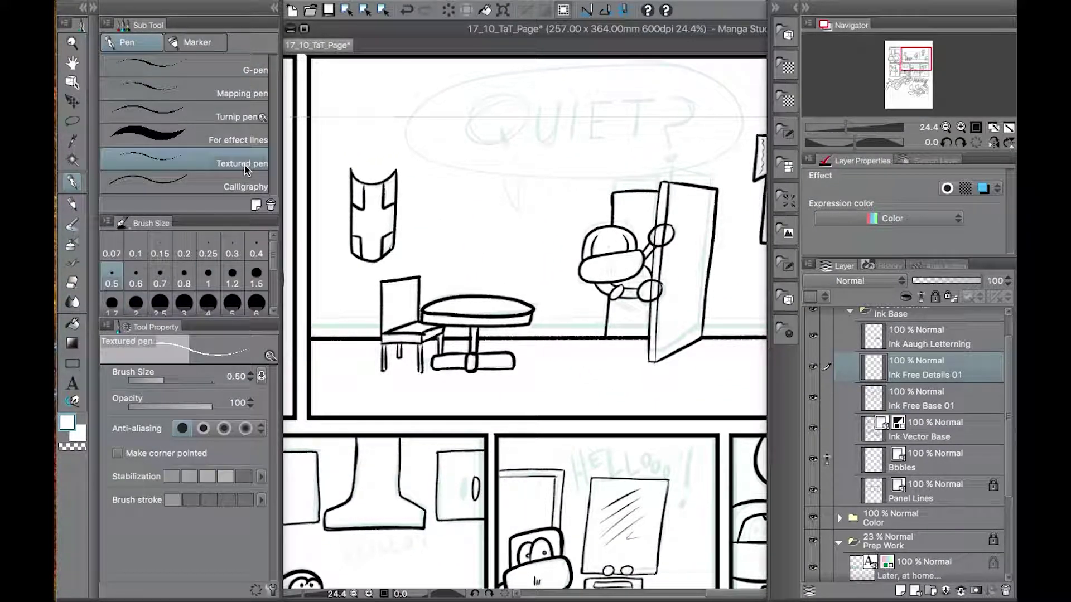
pyautogui.moveTo(316, 328)
pyautogui.mouseDown()
pyautogui.moveTo(605, 328)
pyautogui.moveTo(550, 365)
pyautogui.mouseUp()
pyautogui.press('super+z')
pyautogui.scroll(-4, 606, 340)
pyautogui.doubleClick(66, 423)
pyautogui.click(427, 172)
pyautogui.click(646, 425)
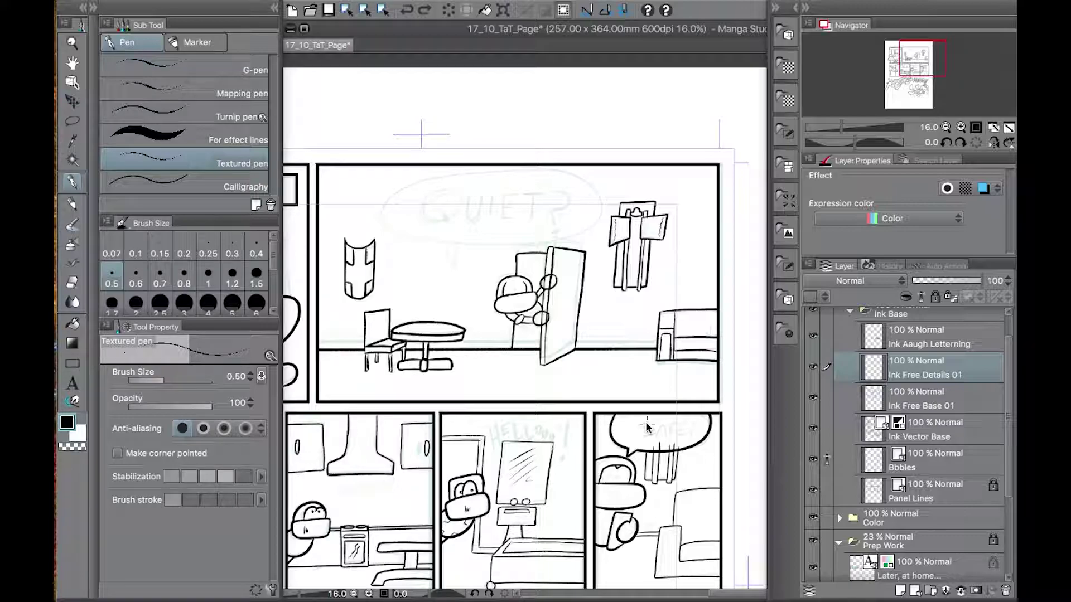
# Ink an upper baseboard line across the wide second panel and erase the parts crossing the door and furniture
pyautogui.moveTo(655, 343); pyautogui.dragTo(321, 345)
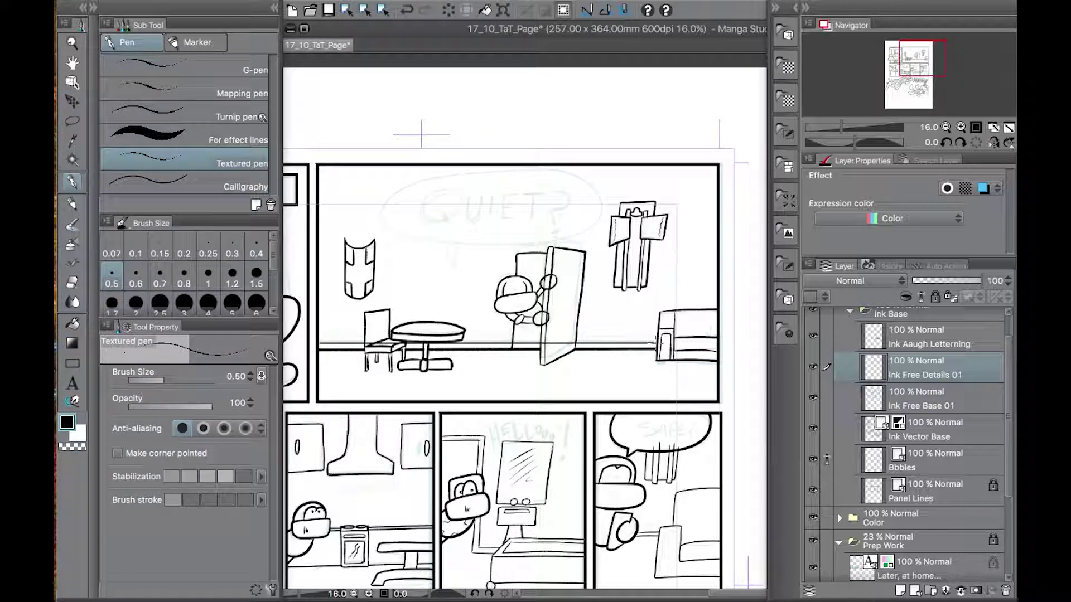
pyautogui.scroll(5, 675, 373)
pyautogui.moveTo(495, 397); pyautogui.dragTo(742, 449)
pyautogui.press('e')
pyautogui.moveTo(444, 352); pyautogui.dragTo(503, 346)
pyautogui.moveTo(726, 341); pyautogui.dragTo(448, 401)
pyautogui.moveTo(443, 404); pyautogui.dragTo(554, 405)
pyautogui.press('super+z')
pyautogui.moveTo(575, 461); pyautogui.dragTo(441, 485)
pyautogui.scroll(-5, 441, 486)
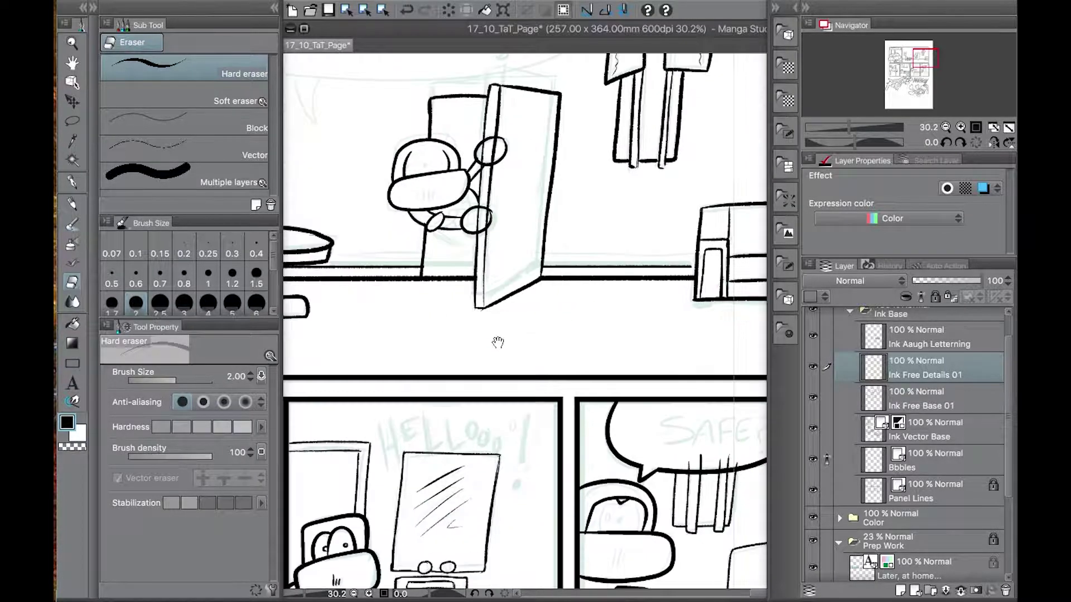
pyautogui.moveTo(459, 328); pyautogui.dragTo(599, 312)
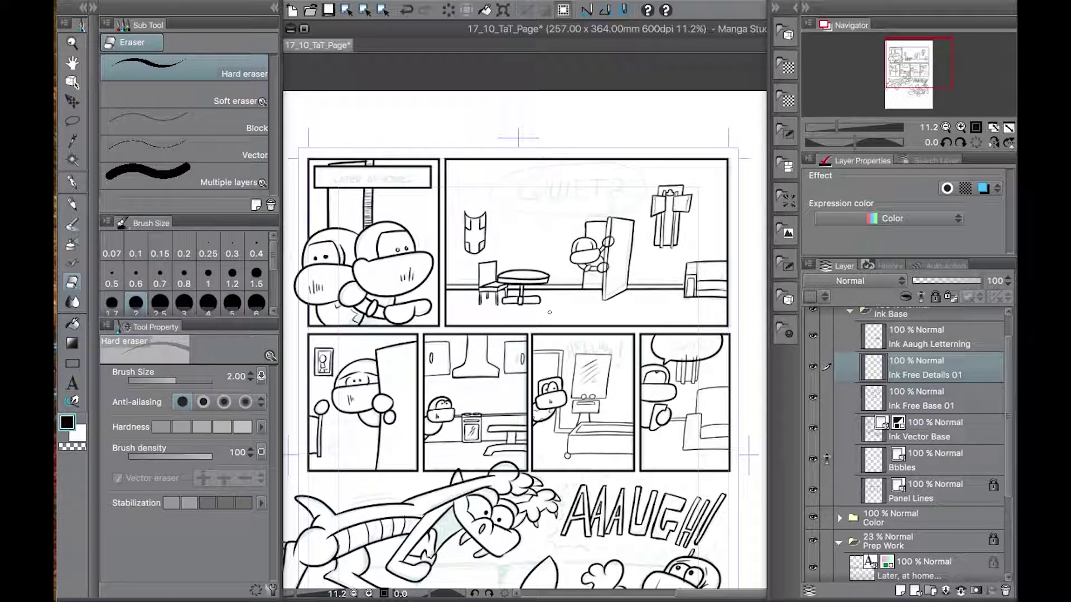
pyautogui.scroll(5, 357, 419)
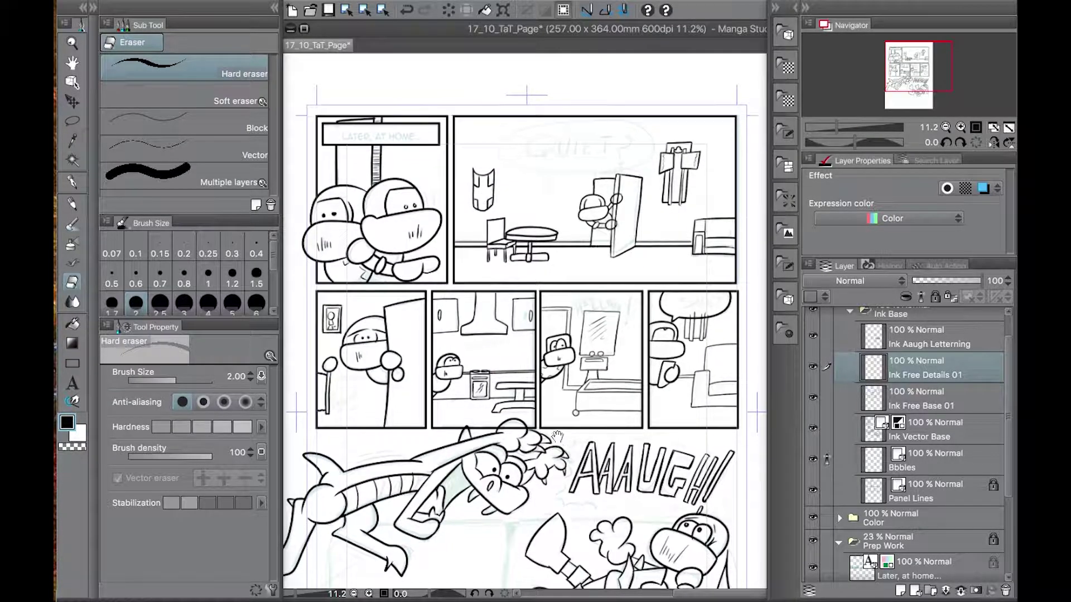
# With the Textured pen, ink the upper baseboard line behind the character in the second row's first panel
pyautogui.moveTo(400, 423); pyautogui.dragTo(567, 406)
pyautogui.click(69, 186)
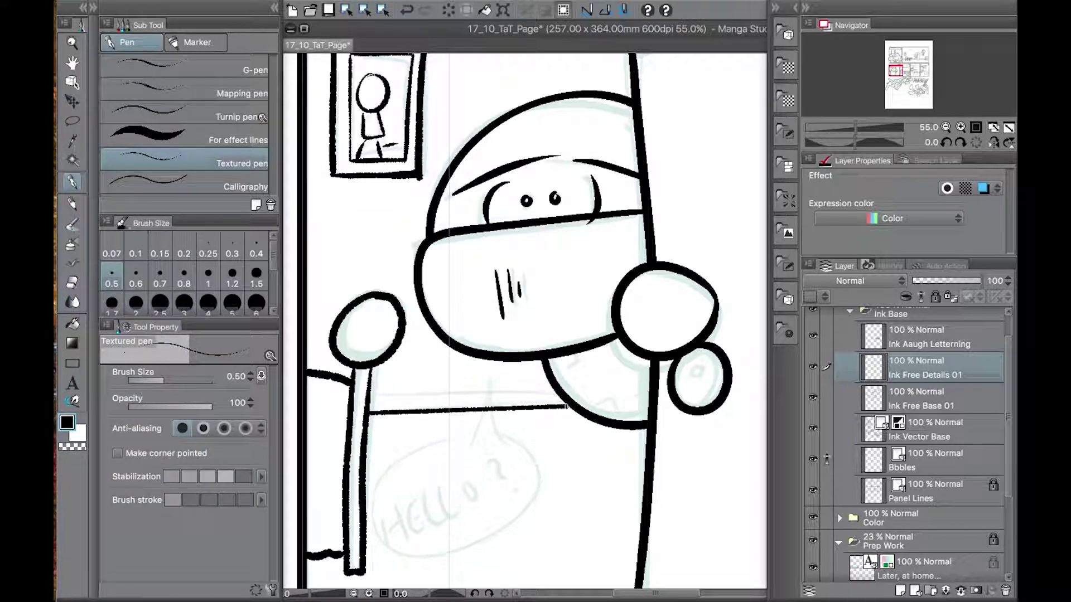
pyautogui.moveTo(368, 398); pyautogui.dragTo(558, 393)
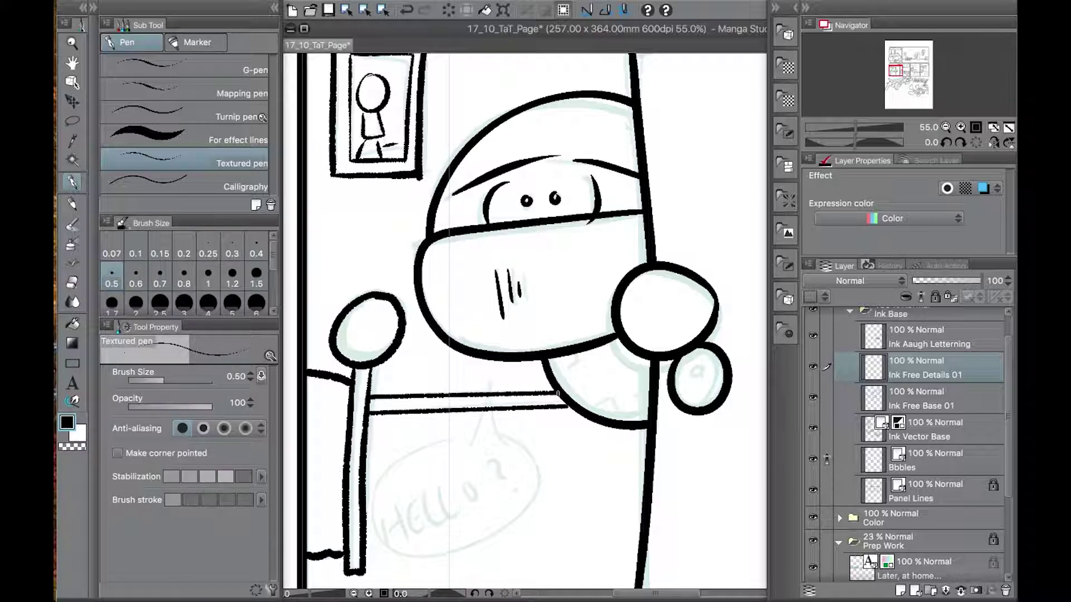
pyautogui.scroll(-5, 557, 392)
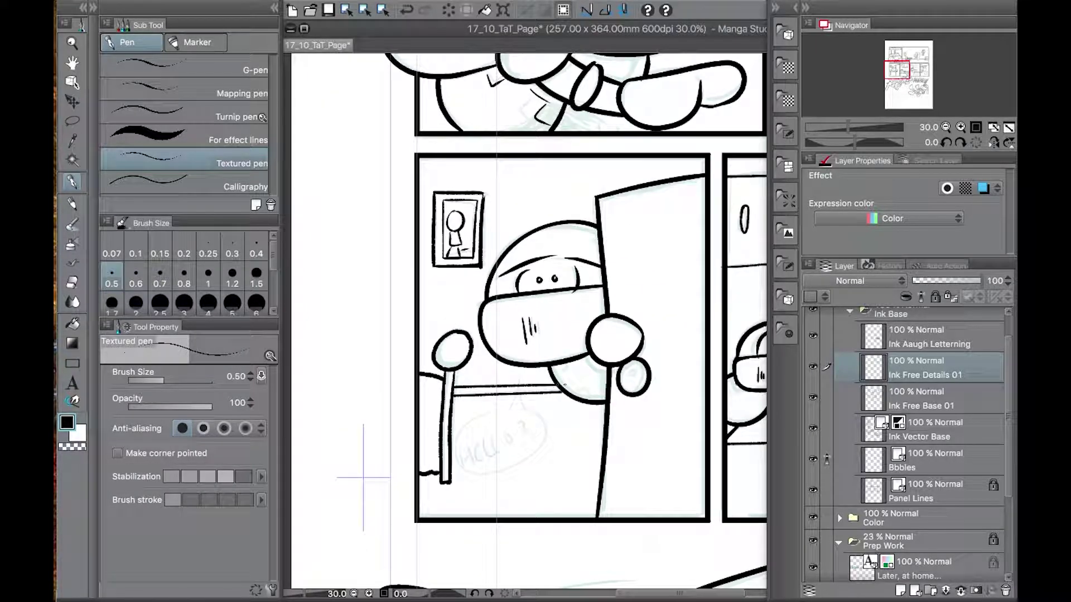
# On the Bbbles layer, draw an oval speech bubble around "HELLO?" with the G-pen at size 1
pyautogui.click(937, 460)
pyautogui.click(209, 69)
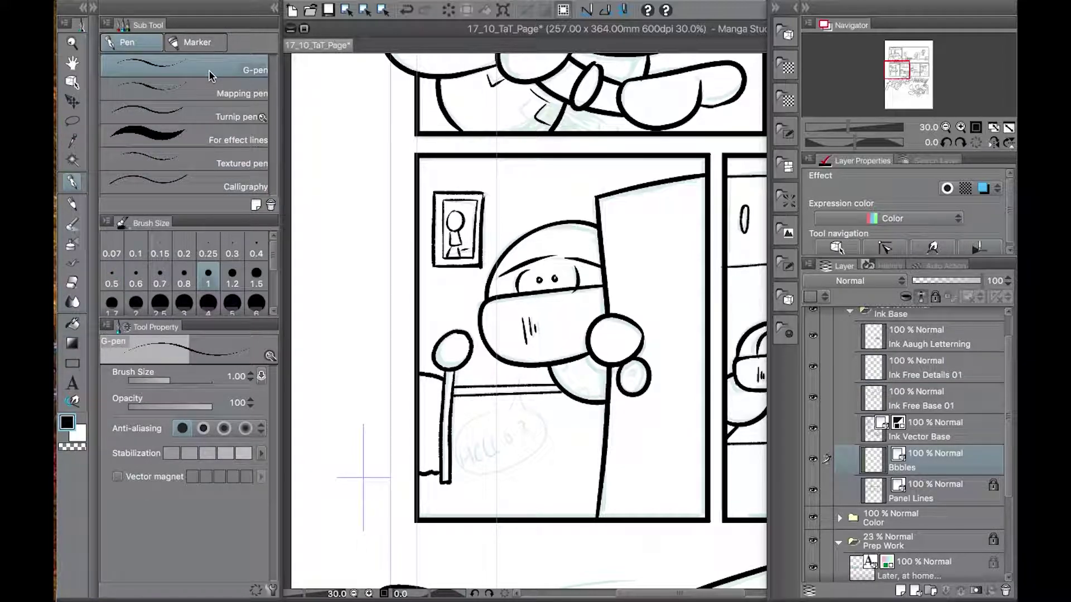
pyautogui.moveTo(546, 413); pyautogui.dragTo(514, 384)
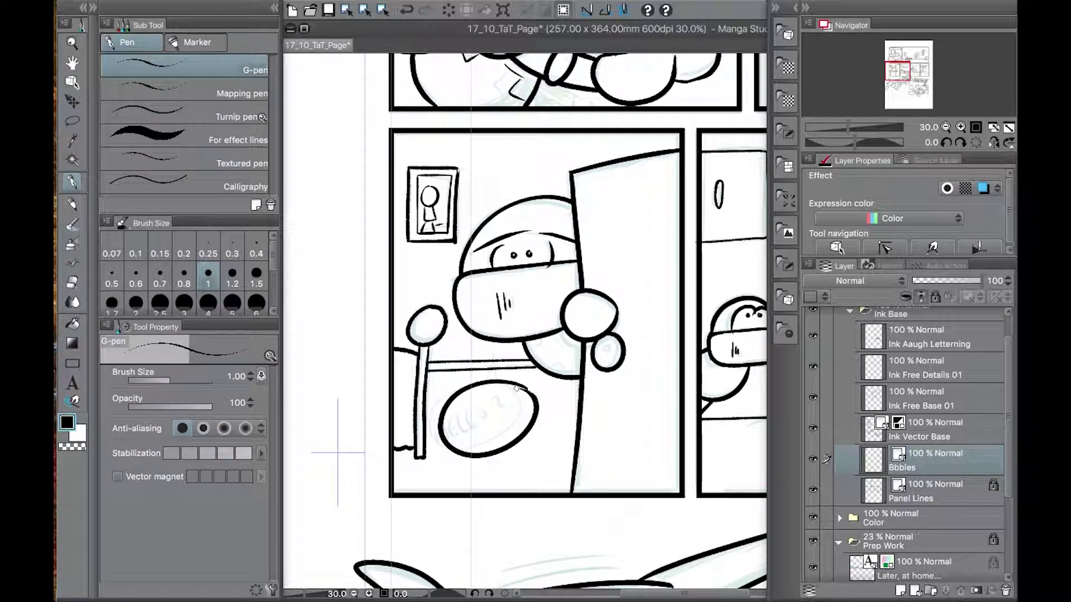
pyautogui.hotkey('ctrl', 'z')
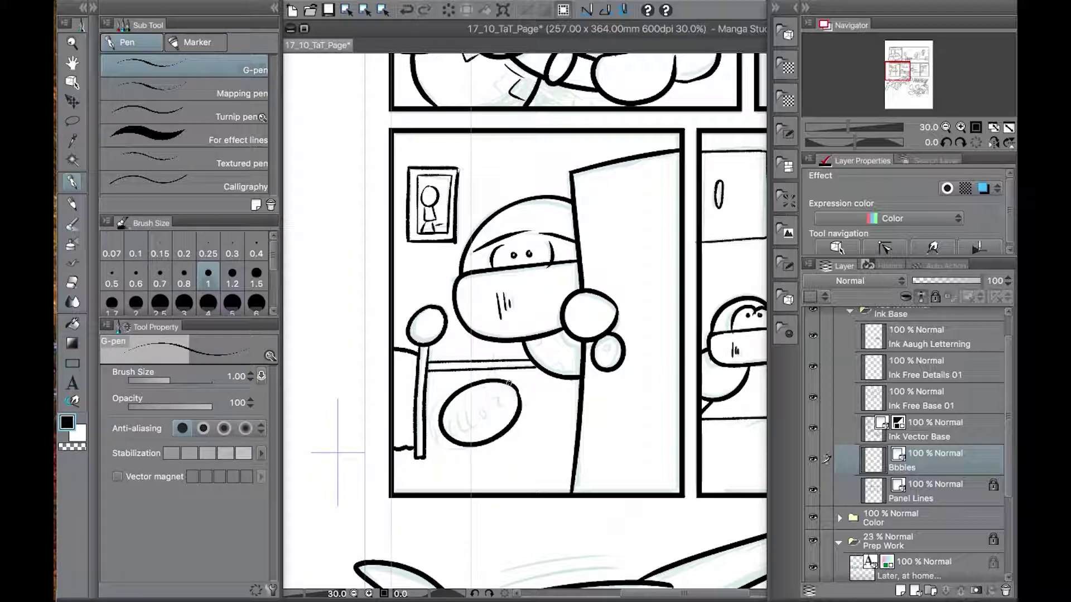
pyautogui.moveTo(520, 383); pyautogui.dragTo(468, 382)
pyautogui.hotkey('ctrl', 'z')
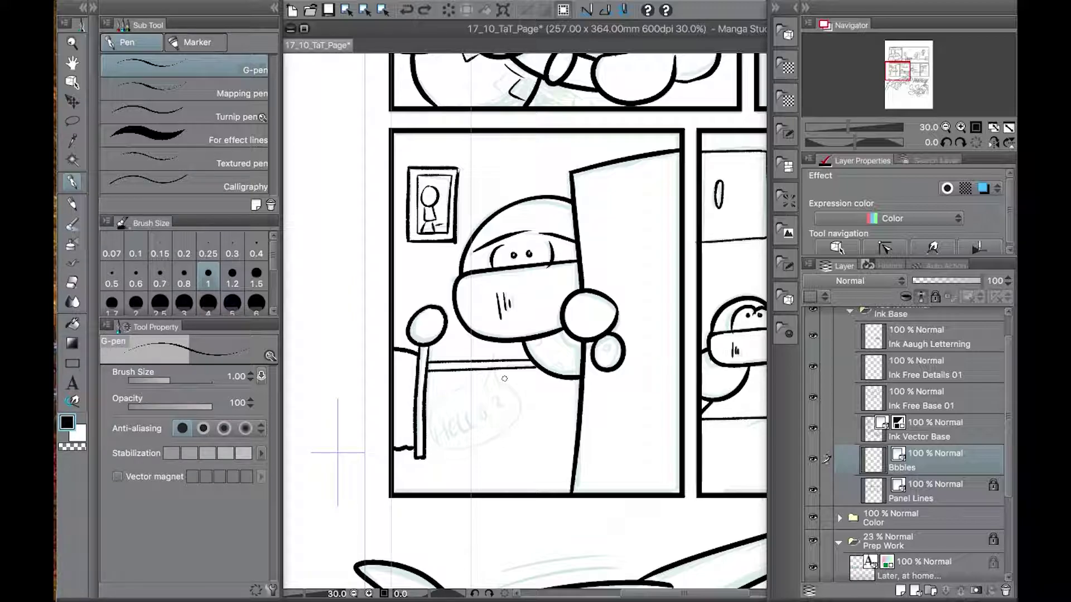
pyautogui.moveTo(514, 390)
pyautogui.mouseDown()
pyautogui.moveTo(476, 376)
pyautogui.moveTo(520, 413)
pyautogui.moveTo(512, 385)
pyautogui.moveTo(482, 438)
pyautogui.moveTo(462, 385)
pyautogui.moveTo(466, 448)
pyautogui.moveTo(510, 392)
pyautogui.moveTo(458, 389)
pyautogui.moveTo(525, 417)
pyautogui.moveTo(478, 390)
pyautogui.moveTo(506, 402)
pyautogui.mouseUp()
pyautogui.press('super+z')
pyautogui.press('super+z')
pyautogui.press('super+z')
pyautogui.press('super+z')
# Draw a pointed tail from the "HELLO?" bubble toward the character and erase the outline where they join
pyautogui.moveTo(480, 399)
pyautogui.mouseDown()
pyautogui.moveTo(480, 381)
pyautogui.moveTo(500, 396)
pyautogui.mouseUp()
pyautogui.press('super+z')
pyautogui.press('super+z')
pyautogui.press('super+z')
pyautogui.moveTo(476, 391); pyautogui.dragTo(490, 382)
pyautogui.press('e')
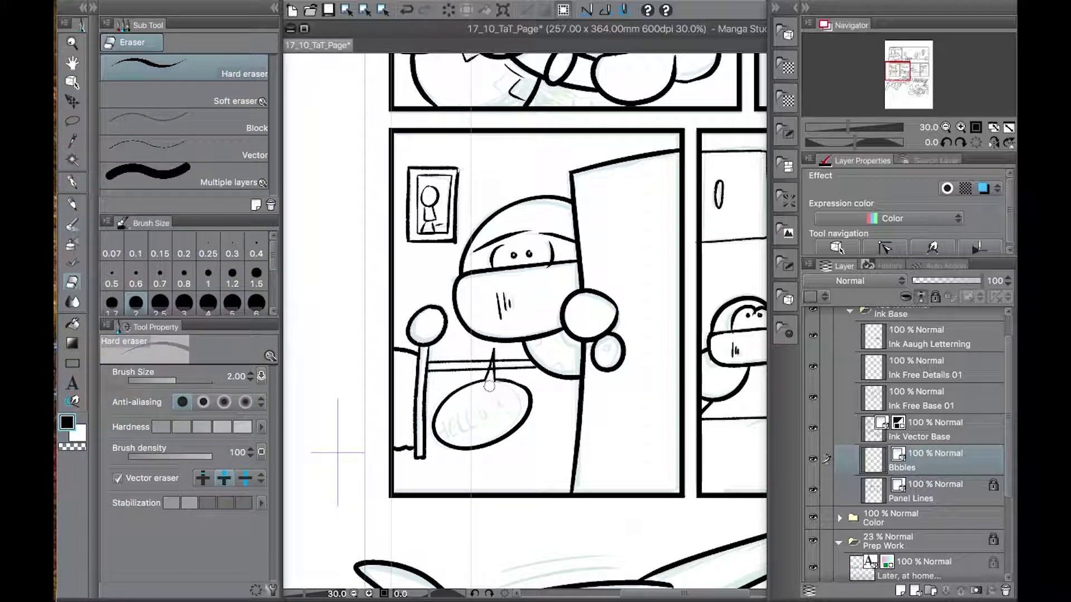
# On the Ink Free Base 01 layer, erase the wall hanging's lines that run into the "SAFE?" bubble
pyautogui.click(951, 375)
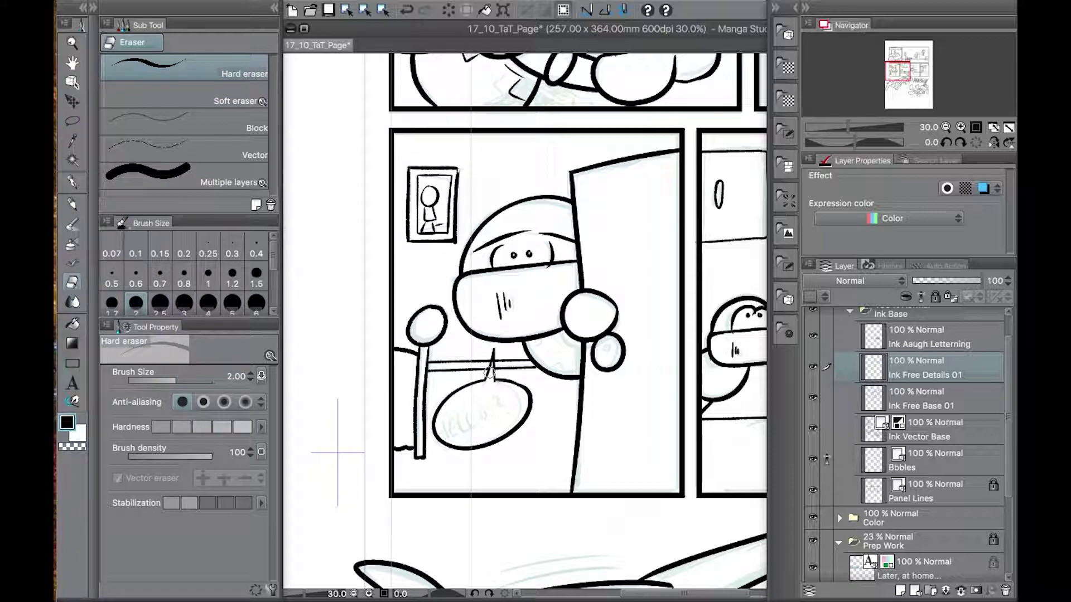
pyautogui.moveTo(682, 338)
pyautogui.mouseDown()
pyautogui.moveTo(405, 310)
pyautogui.moveTo(423, 286)
pyautogui.mouseUp()
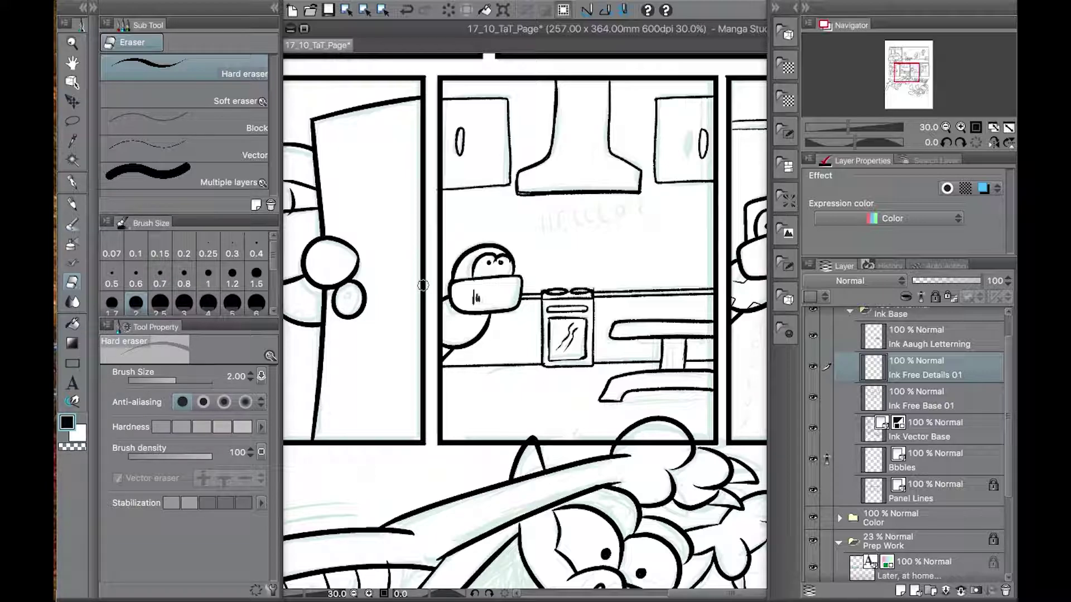
pyautogui.moveTo(714, 433); pyautogui.dragTo(335, 461)
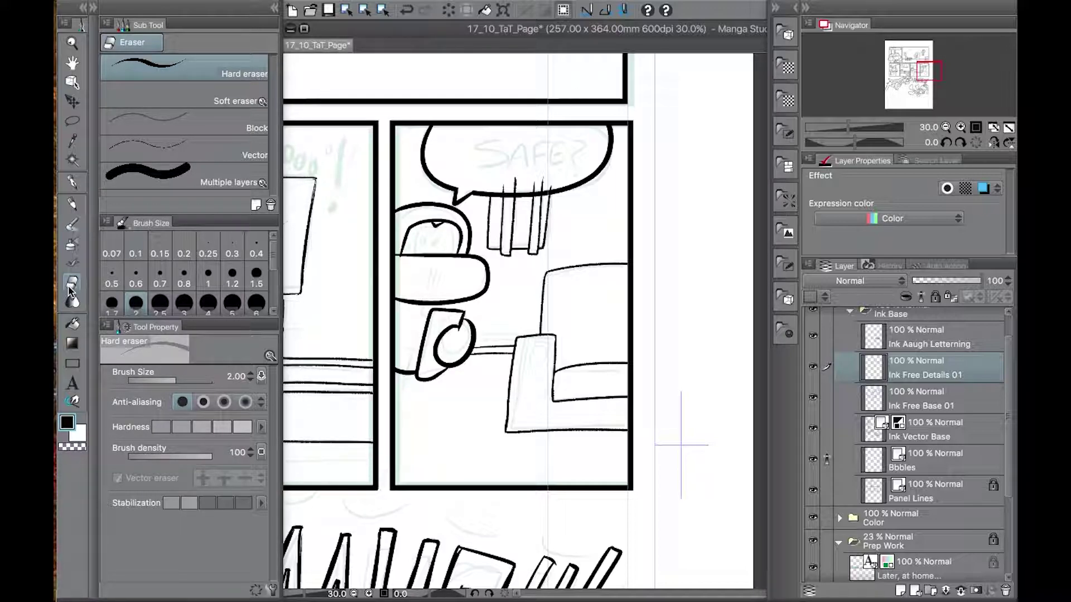
pyautogui.hotkey('alt', '[')
pyautogui.moveTo(509, 188); pyautogui.dragTo(541, 177)
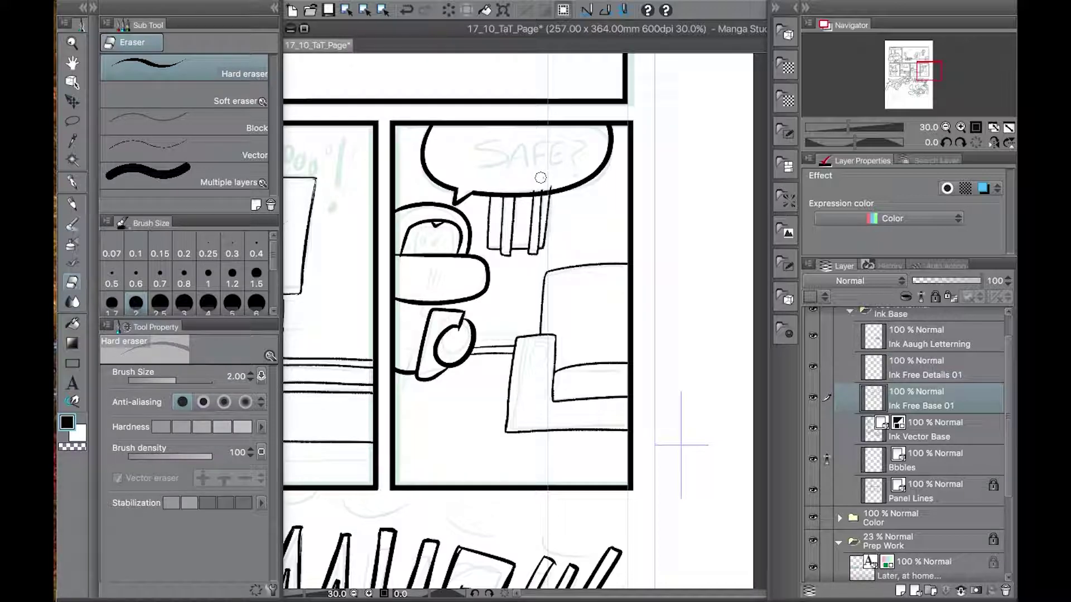
# Look over the inked panels and the couch sketch in the large scene at the foot of the page
pyautogui.moveTo(346, 446); pyautogui.dragTo(670, 235)
pyautogui.moveTo(357, 483); pyautogui.dragTo(682, 267)
pyautogui.scroll(-5, 684, 346)
pyautogui.moveTo(677, 341); pyautogui.dragTo(471, 478)
pyautogui.moveTo(580, 142); pyautogui.dragTo(630, 358)
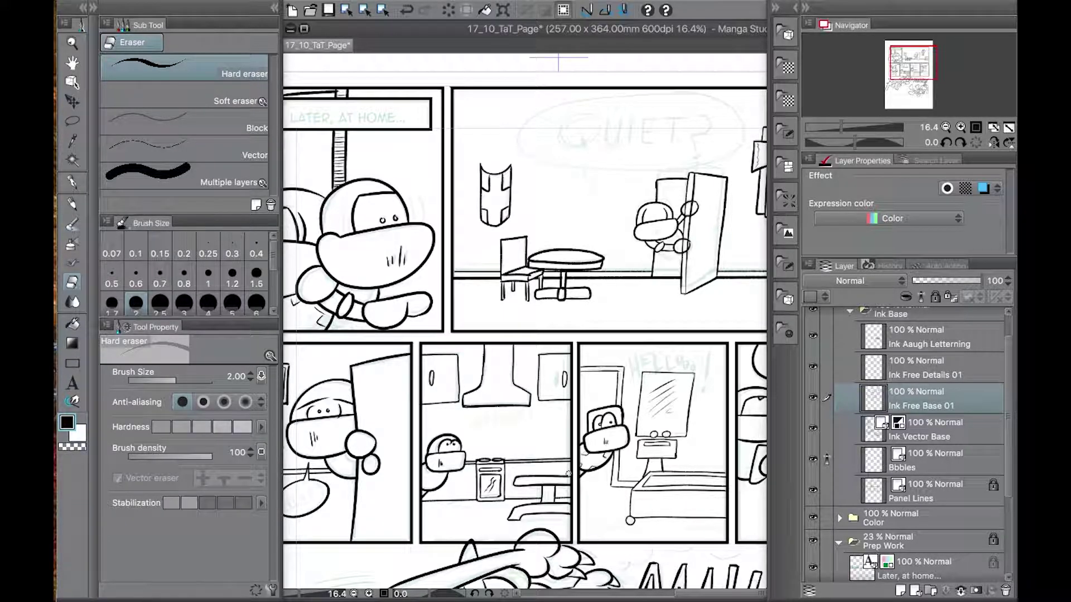
pyautogui.moveTo(568, 473); pyautogui.dragTo(639, 84)
pyautogui.scroll(-5, 509, 350)
pyautogui.scroll(3, 432, 340)
pyautogui.moveTo(416, 327); pyautogui.dragTo(432, 318)
pyautogui.scroll(1, 432, 318)
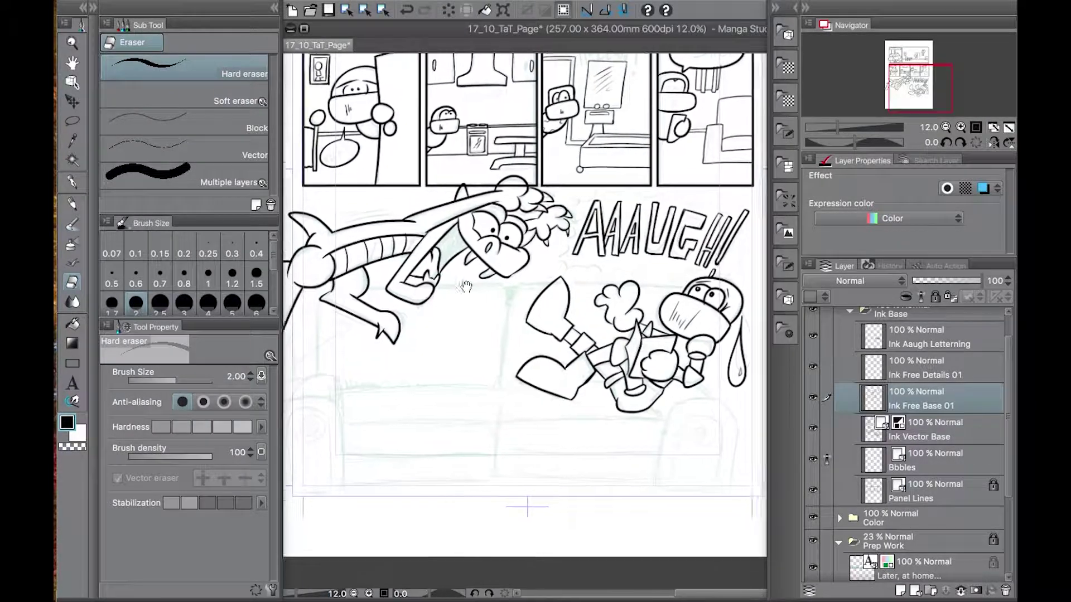
# Try arched strokes for the couch's left armrest with the Textured pen, and set its brush size to 2
pyautogui.click(70, 184)
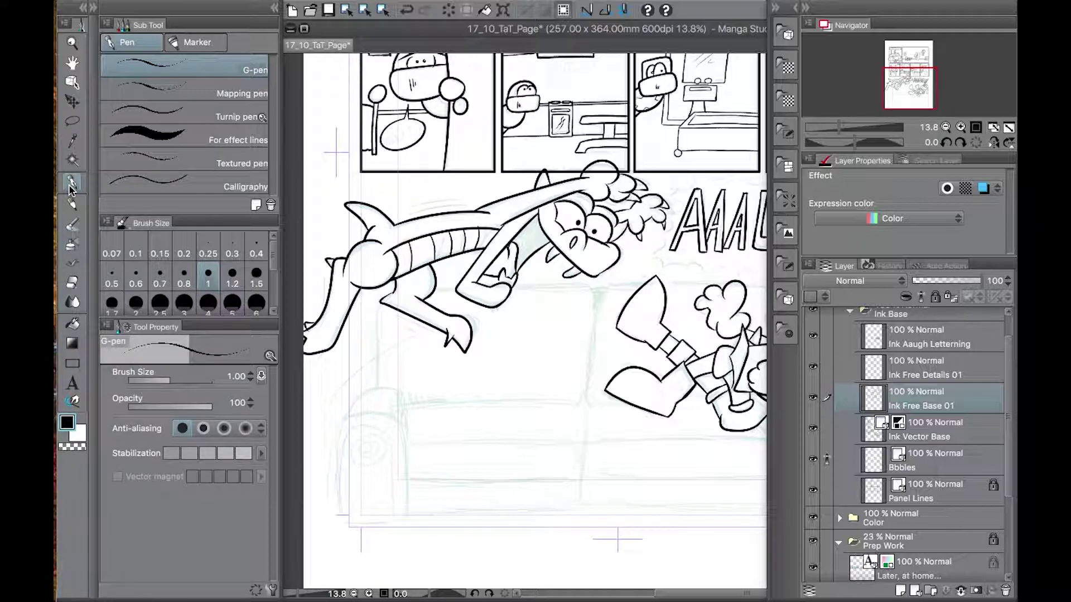
pyautogui.click(251, 163)
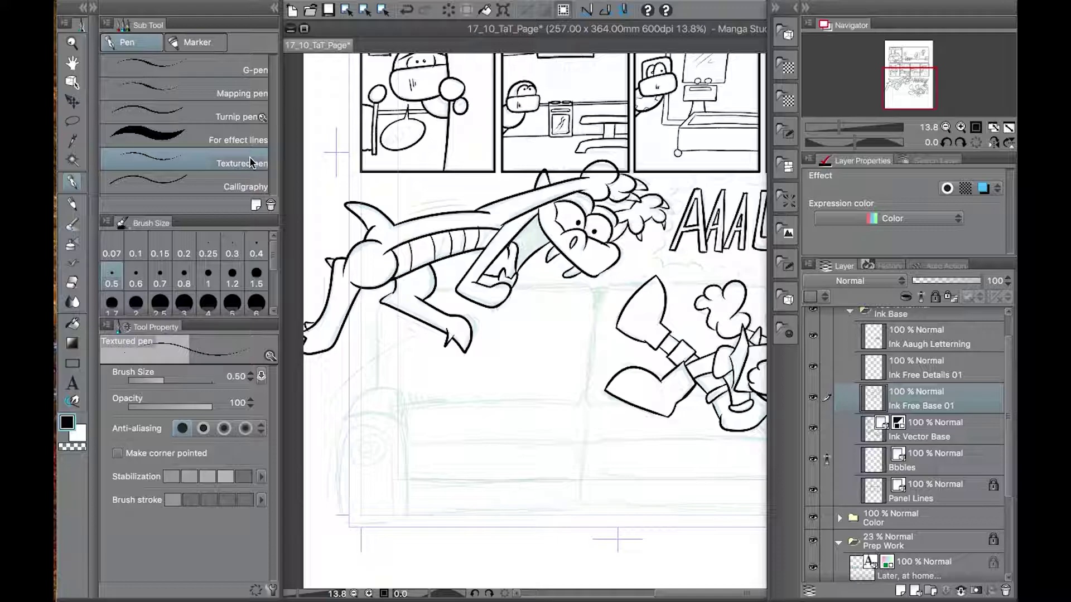
pyautogui.moveTo(338, 518)
pyautogui.mouseDown()
pyautogui.moveTo(338, 477)
pyautogui.moveTo(400, 519)
pyautogui.moveTo(414, 455)
pyautogui.moveTo(415, 519)
pyautogui.mouseUp()
pyautogui.hotkey('ctrl', 'z')
pyautogui.click(215, 273)
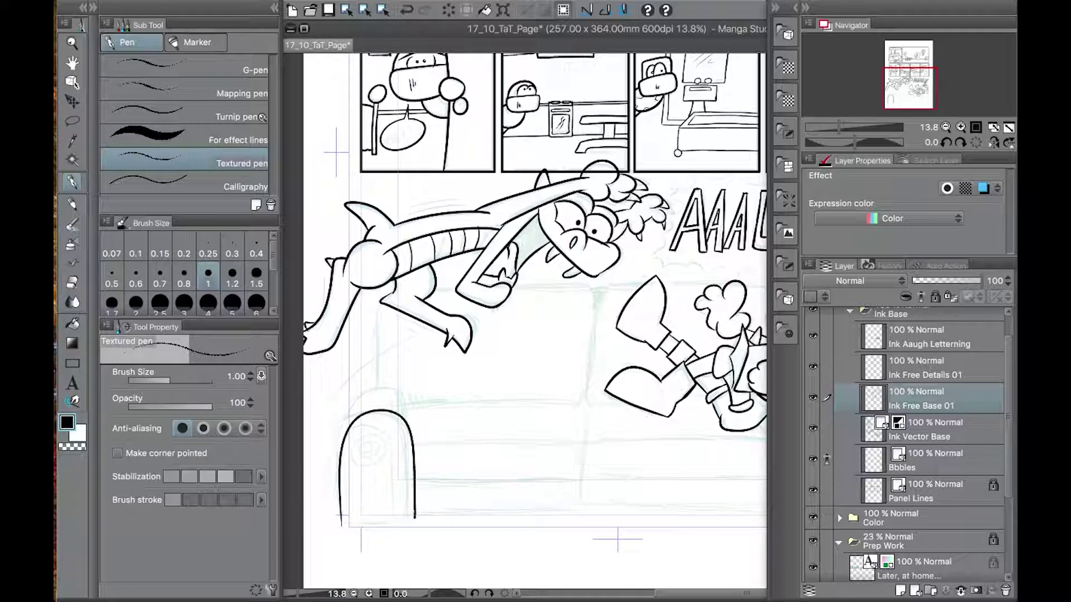
pyautogui.hscroll(-1, 415, 517)
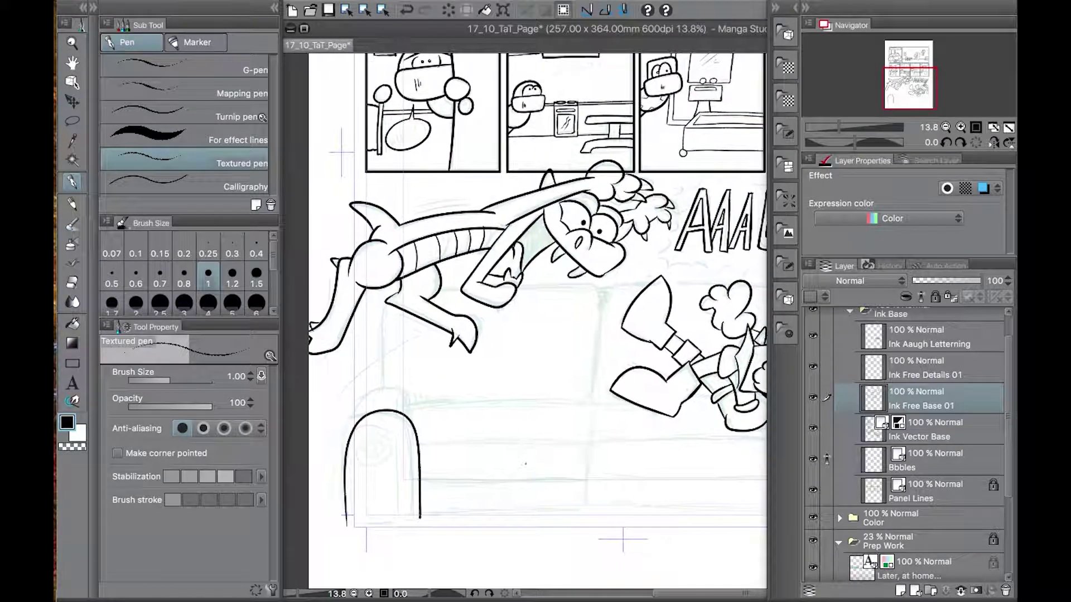
pyautogui.moveTo(414, 433); pyautogui.dragTo(420, 528)
pyautogui.press('super+z')
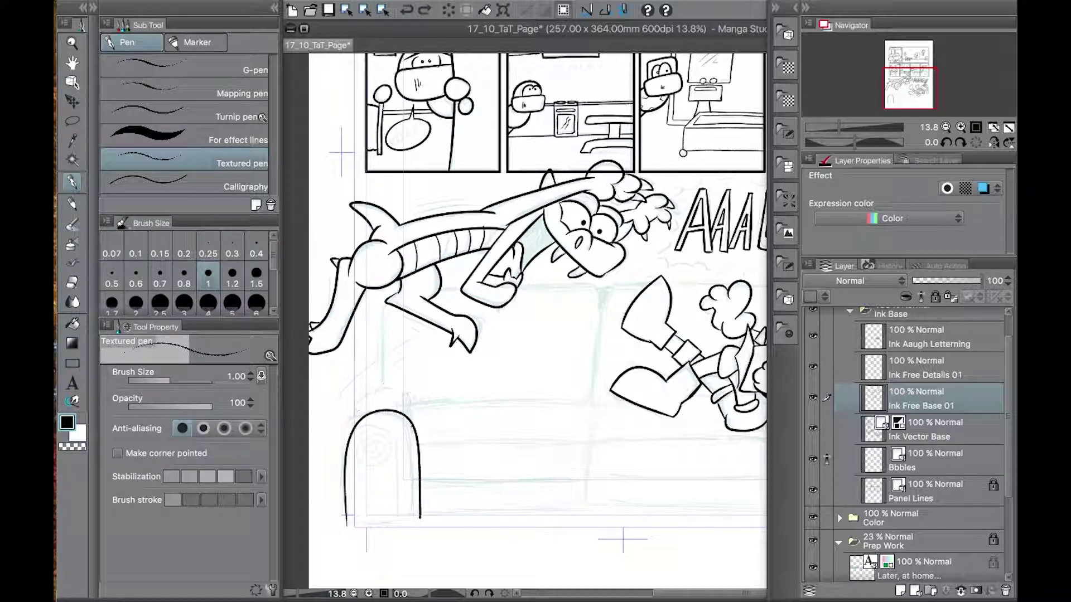
pyautogui.hotkey('ctrl', 'z')
pyautogui.moveTo(272, 261); pyautogui.dragTo(273, 270)
pyautogui.click(136, 283)
pyautogui.moveTo(342, 516)
pyautogui.mouseDown()
pyautogui.moveTo(414, 519)
pyautogui.moveTo(343, 463)
pyautogui.moveTo(414, 519)
pyautogui.mouseUp()
pyautogui.press('super+z')
pyautogui.hotkey('ctrl', 'z')
pyautogui.moveTo(347, 431)
pyautogui.mouseDown()
pyautogui.moveTo(404, 405)
pyautogui.moveTo(404, 436)
pyautogui.mouseUp()
pyautogui.click(73, 282)
pyautogui.press('super+z')
pyautogui.press('super+z')
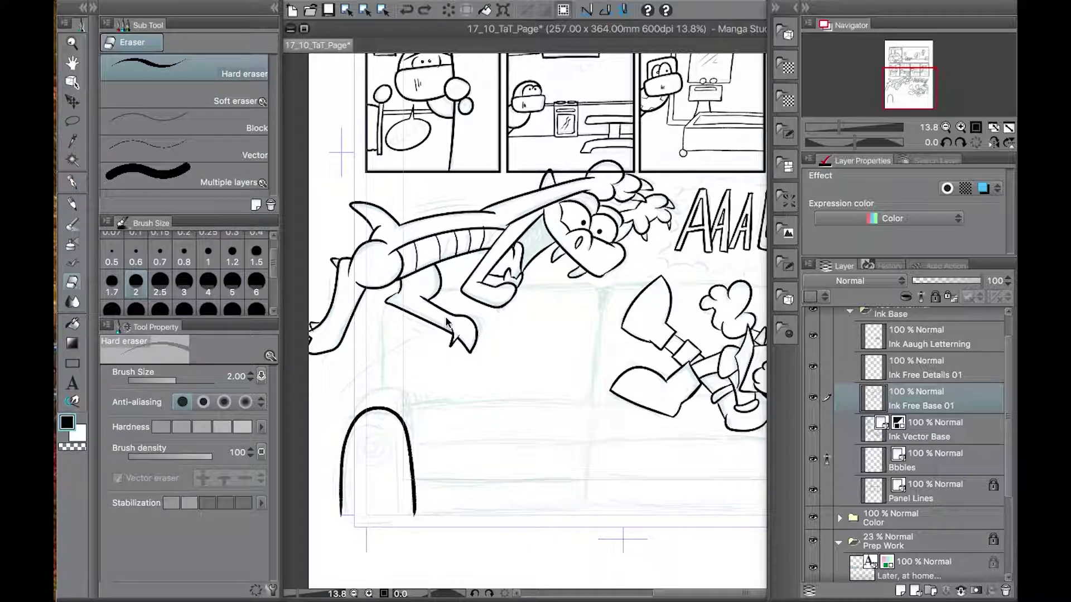
pyautogui.click(74, 182)
pyautogui.moveTo(342, 515)
pyautogui.mouseDown()
pyautogui.moveTo(370, 411)
pyautogui.moveTo(413, 519)
pyautogui.mouseUp()
pyautogui.press('super+z')
# Ink the couch's left armrest as a tall arch with a second arc behind its upper end
pyautogui.moveTo(344, 542); pyautogui.dragTo(414, 546)
pyautogui.moveTo(355, 421)
pyautogui.mouseDown()
pyautogui.moveTo(416, 416)
pyautogui.moveTo(416, 439)
pyautogui.mouseUp()
pyautogui.hotkey('ctrl', 'z')
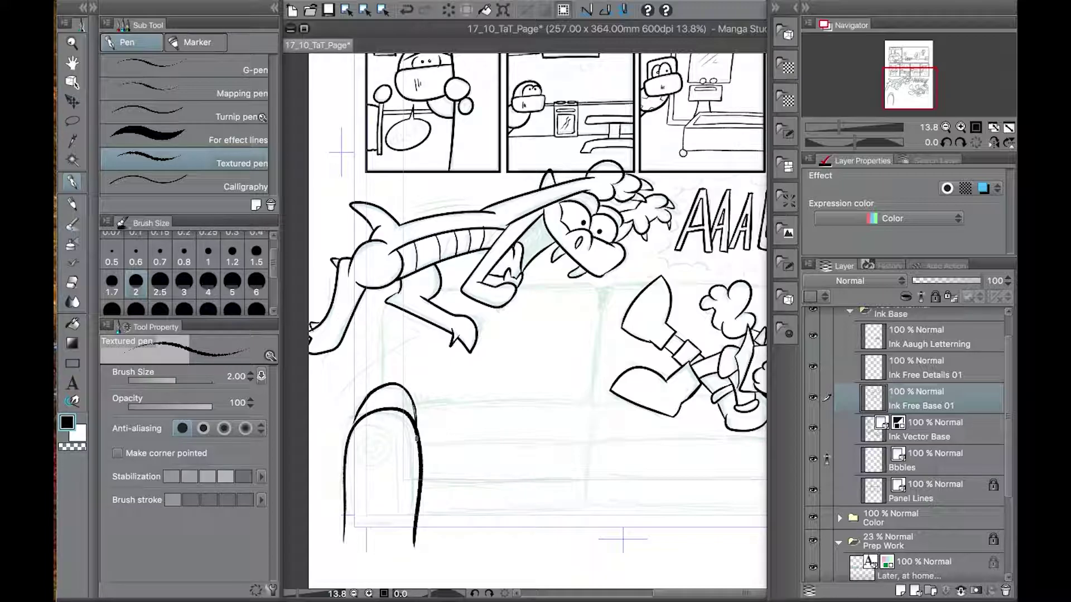
# Ink the couch's backrest outline from the left armrest across behind both characters and down the far side
pyautogui.moveTo(383, 387)
pyautogui.mouseDown()
pyautogui.moveTo(384, 311)
pyautogui.moveTo(784, 297)
pyautogui.mouseUp()
pyautogui.press('super+z')
pyautogui.scroll(-3, 599, 342)
pyautogui.scroll(-1, 598, 342)
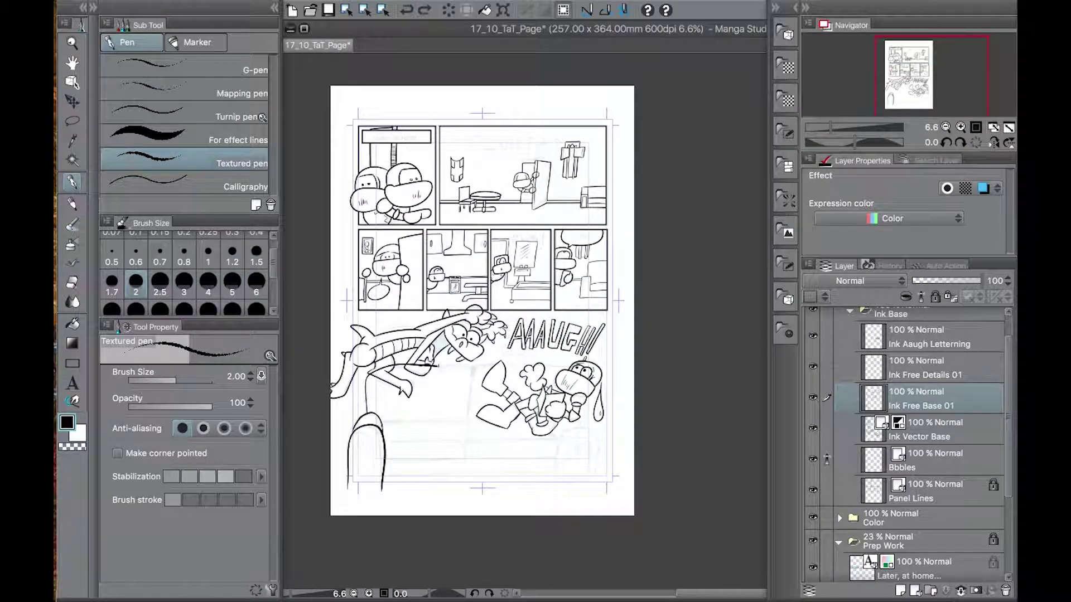
pyautogui.moveTo(592, 431)
pyautogui.mouseDown()
pyautogui.moveTo(388, 365)
pyautogui.moveTo(365, 417)
pyautogui.mouseUp()
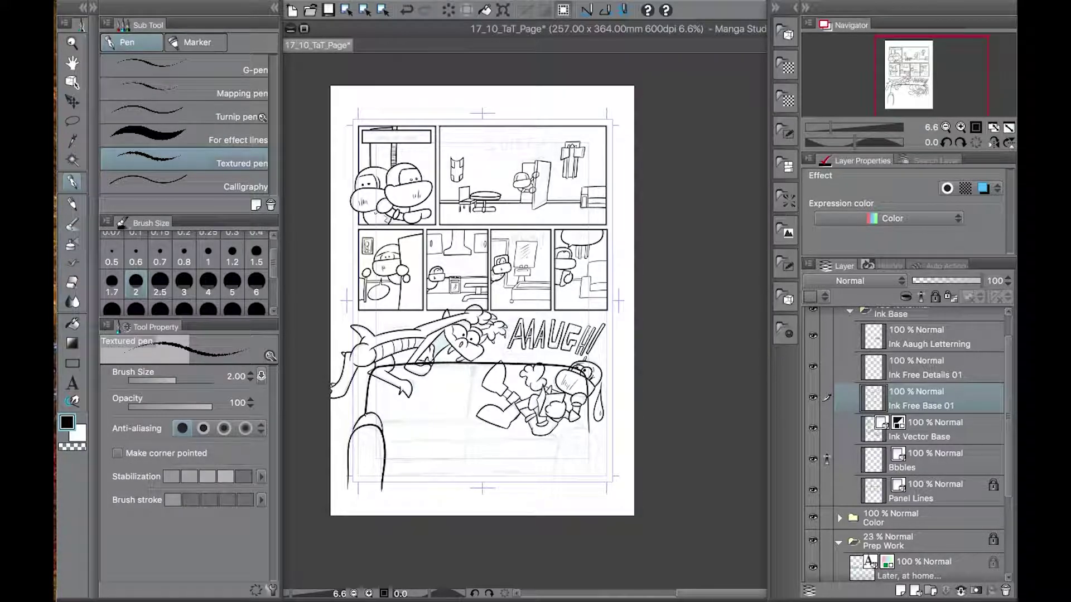
# Ink concentric rings on the front of the couch's left armrest
pyautogui.scroll(3, 367, 420)
pyautogui.moveTo(326, 463)
pyautogui.mouseDown()
pyautogui.moveTo(339, 425)
pyautogui.moveTo(417, 456)
pyautogui.moveTo(437, 320)
pyautogui.mouseUp()
pyautogui.moveTo(329, 494)
pyautogui.mouseDown()
pyautogui.moveTo(361, 303)
pyautogui.moveTo(431, 495)
pyautogui.mouseUp()
pyautogui.press('super+z')
pyautogui.press('super+z')
pyautogui.press('super+z')
pyautogui.moveTo(395, 322)
pyautogui.mouseDown()
pyautogui.moveTo(374, 320)
pyautogui.moveTo(385, 386)
pyautogui.mouseUp()
pyautogui.moveTo(387, 330); pyautogui.dragTo(385, 347)
pyautogui.moveTo(552, 410); pyautogui.dragTo(545, 426)
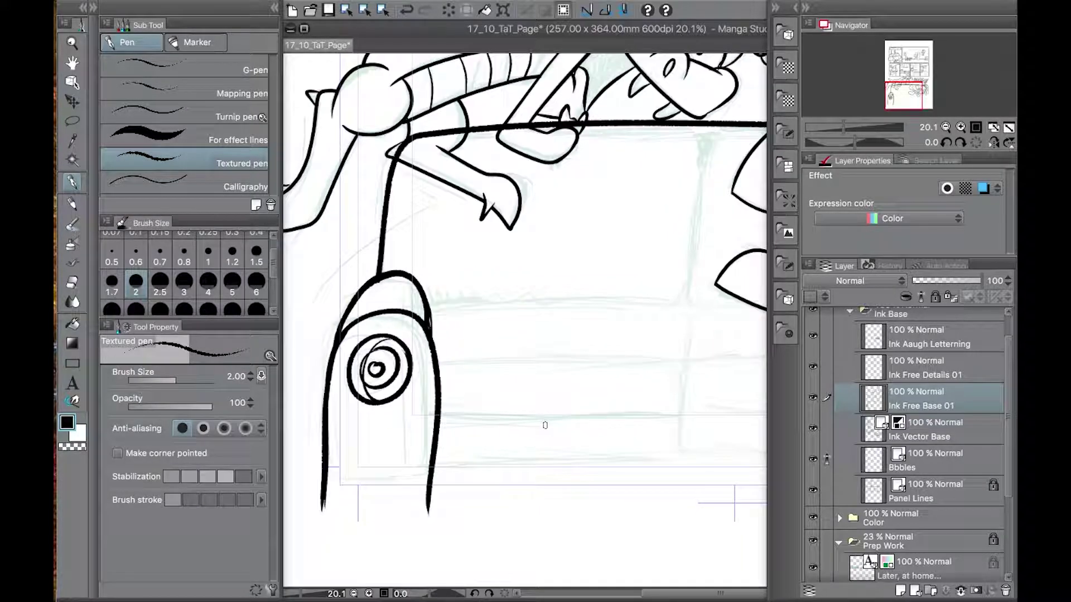
# Ink the vertical seam that divides the couch's backrest into two cushions
pyautogui.moveTo(631, 398)
pyautogui.mouseDown()
pyautogui.moveTo(554, 284)
pyautogui.moveTo(508, 381)
pyautogui.mouseUp()
pyautogui.scroll(-4, 553, 306)
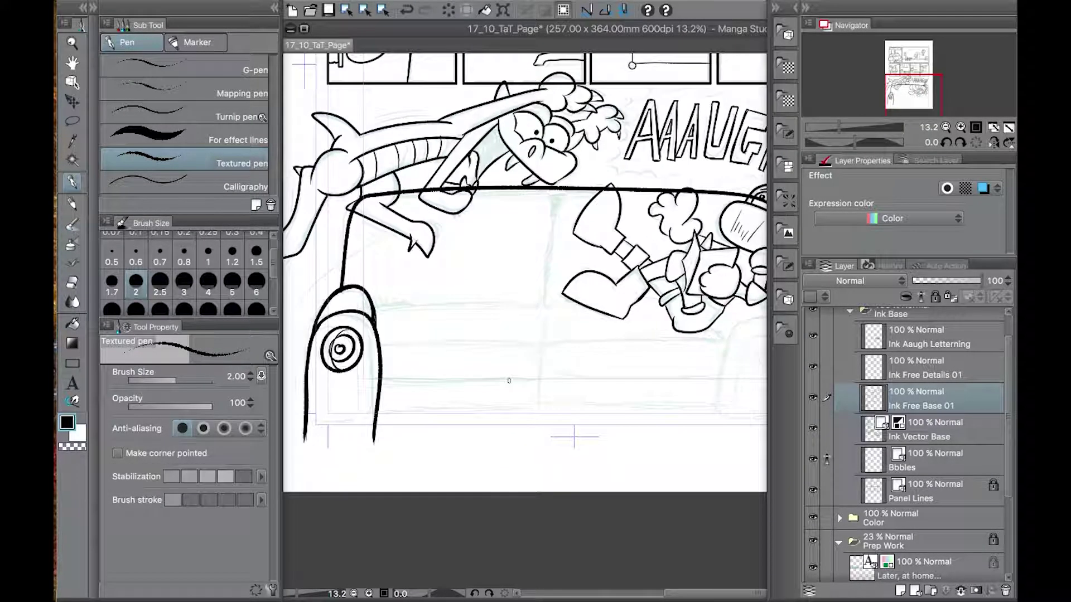
pyautogui.moveTo(578, 192); pyautogui.dragTo(545, 304)
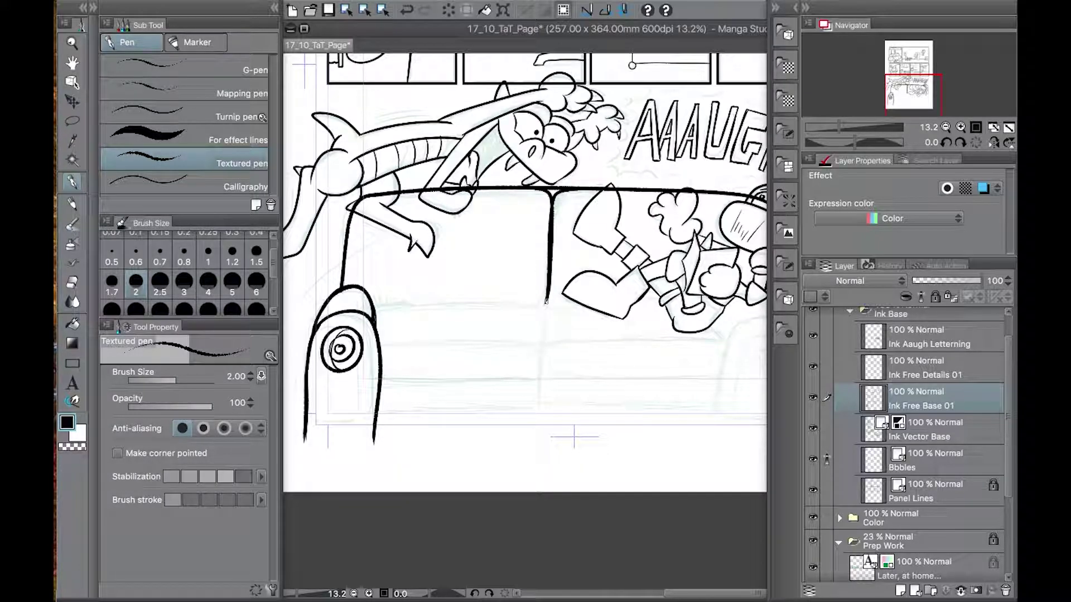
# Ink the upper edges of the couch's two seat cushions and the short seam between them
pyautogui.moveTo(538, 345); pyautogui.dragTo(378, 347)
pyautogui.hotkey('ctrl', 'z')
pyautogui.moveTo(539, 347); pyautogui.dragTo(379, 344)
pyautogui.moveTo(537, 345); pyautogui.dragTo(540, 388)
pyautogui.hotkey('ctrl', 'z')
pyautogui.moveTo(537, 346); pyautogui.dragTo(542, 380)
pyautogui.moveTo(543, 350)
pyautogui.mouseDown()
pyautogui.moveTo(587, 338)
pyautogui.moveTo(745, 341)
pyautogui.mouseUp()
# Ink the couch's right armrest as a tall arch with concentric rings on its front
pyautogui.moveTo(686, 395); pyautogui.dragTo(581, 398)
pyautogui.moveTo(609, 444); pyautogui.dragTo(699, 353)
pyautogui.hotkey('ctrl', 'z')
pyautogui.moveTo(692, 446); pyautogui.dragTo(653, 321)
pyautogui.hotkey('ctrl', 'z')
pyautogui.moveTo(609, 438)
pyautogui.mouseDown()
pyautogui.moveTo(682, 327)
pyautogui.moveTo(693, 450)
pyautogui.mouseUp()
pyautogui.moveTo(453, 404); pyautogui.dragTo(484, 407)
pyautogui.moveTo(695, 340)
pyautogui.mouseDown()
pyautogui.moveTo(681, 380)
pyautogui.moveTo(694, 339)
pyautogui.moveTo(688, 364)
pyautogui.moveTo(656, 347)
pyautogui.moveTo(677, 353)
pyautogui.mouseUp()
# Erase the couch's backrest lines where they cross the dinosaur and the falling ninja
pyautogui.press('e')
pyautogui.moveTo(700, 228); pyautogui.dragTo(708, 255)
pyautogui.moveTo(615, 201); pyautogui.dragTo(613, 208)
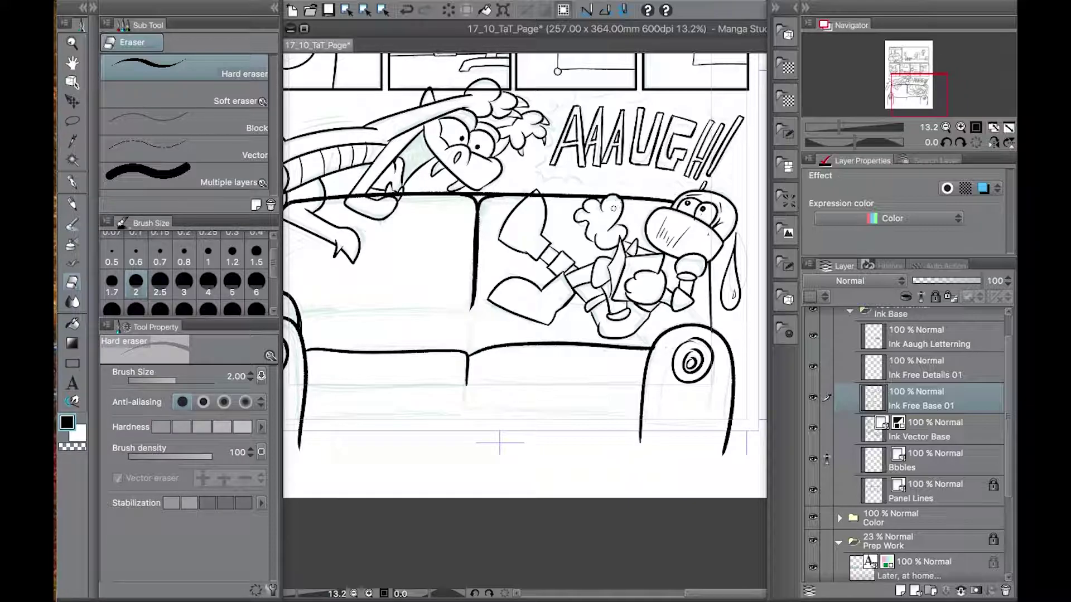
pyautogui.moveTo(357, 195)
pyautogui.mouseDown()
pyautogui.moveTo(539, 290)
pyautogui.moveTo(579, 288)
pyautogui.mouseUp()
pyautogui.moveTo(501, 295); pyautogui.dragTo(553, 320)
pyautogui.moveTo(554, 319)
pyautogui.mouseDown()
pyautogui.moveTo(534, 339)
pyautogui.moveTo(512, 332)
pyautogui.moveTo(523, 337)
pyautogui.mouseUp()
pyautogui.moveTo(587, 412)
pyautogui.mouseDown()
pyautogui.moveTo(462, 299)
pyautogui.moveTo(448, 301)
pyautogui.mouseUp()
# Ink the line where the couch's backrest meets the seat and the arc behind the right armrest
pyautogui.press('p')
pyautogui.moveTo(564, 321); pyautogui.dragTo(563, 366)
pyautogui.moveTo(392, 321)
pyautogui.mouseDown()
pyautogui.moveTo(570, 322)
pyautogui.moveTo(493, 368)
pyautogui.mouseUp()
pyautogui.moveTo(710, 369)
pyautogui.mouseDown()
pyautogui.moveTo(643, 385)
pyautogui.moveTo(670, 331)
pyautogui.moveTo(645, 385)
pyautogui.mouseUp()
pyautogui.press('super+z')
pyautogui.moveTo(472, 348)
pyautogui.mouseDown()
pyautogui.moveTo(638, 350)
pyautogui.moveTo(470, 326)
pyautogui.mouseUp()
pyautogui.hotkey('ctrl', 'z')
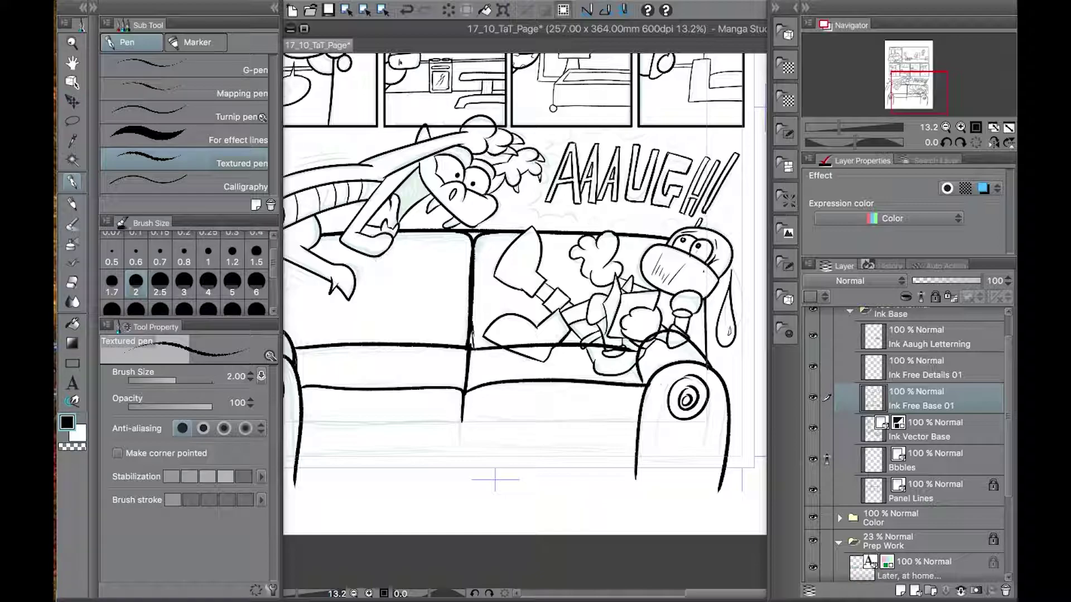
# Erase the couch lines overlapping the falling ninja and the overlong lower ends of both armrests
pyautogui.moveTo(504, 344)
pyautogui.mouseDown()
pyautogui.moveTo(564, 332)
pyautogui.moveTo(637, 350)
pyautogui.moveTo(683, 337)
pyautogui.mouseUp()
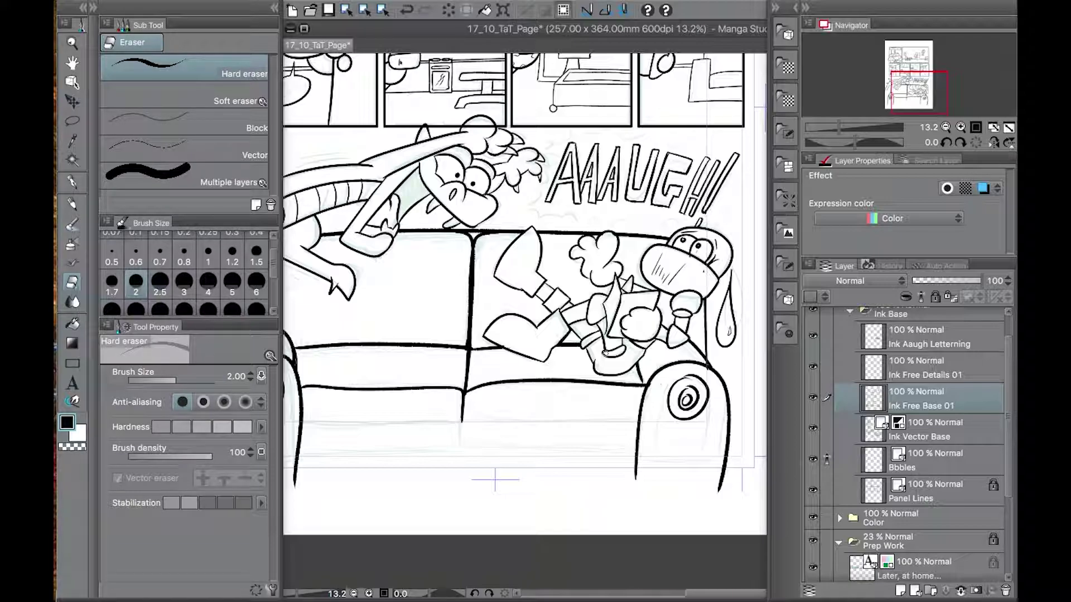
pyautogui.moveTo(443, 511)
pyautogui.mouseDown()
pyautogui.moveTo(492, 535)
pyautogui.moveTo(565, 534)
pyautogui.mouseUp()
pyautogui.moveTo(418, 494); pyautogui.dragTo(417, 509)
pyautogui.moveTo(349, 489)
pyautogui.mouseDown()
pyautogui.moveTo(347, 514)
pyautogui.moveTo(349, 493)
pyautogui.mouseUp()
pyautogui.moveTo(619, 490); pyautogui.dragTo(396, 494)
pyautogui.moveTo(535, 507); pyautogui.dragTo(534, 498)
pyautogui.moveTo(624, 506); pyautogui.dragTo(611, 503)
# Ink an oval speech bubble with a curved tail around the QUIET? sketch on the Bbbles layer, using the G-pen at size 1
pyautogui.moveTo(486, 421); pyautogui.dragTo(671, 466)
pyautogui.moveTo(559, 304)
pyautogui.mouseDown()
pyautogui.moveTo(574, 283)
pyautogui.moveTo(591, 359)
pyautogui.mouseUp()
pyautogui.moveTo(682, 106); pyautogui.dragTo(579, 394)
pyautogui.click(954, 466)
pyautogui.click(72, 182)
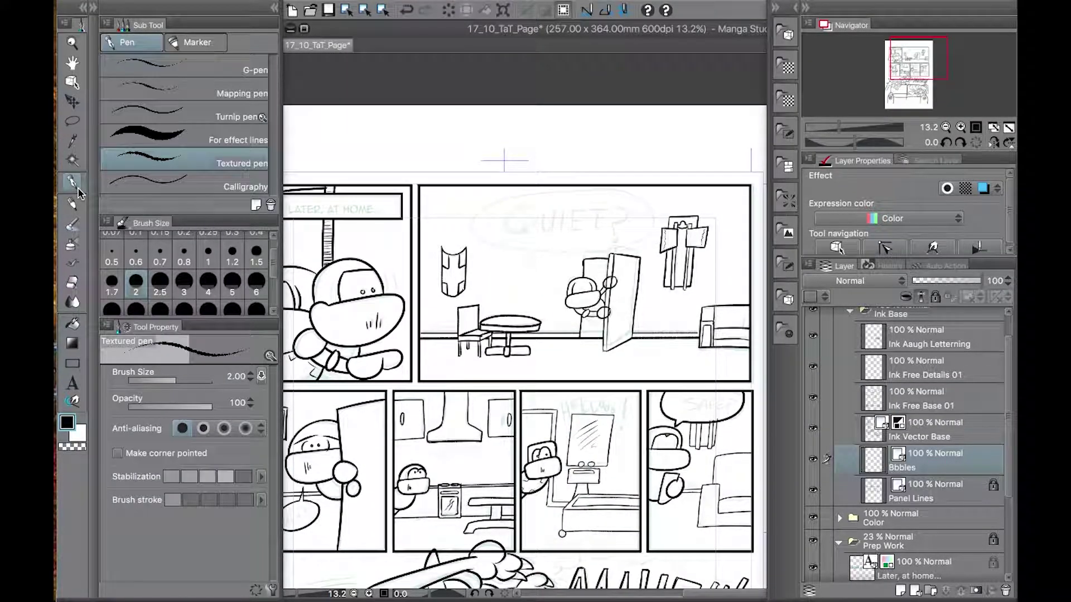
pyautogui.click(184, 66)
pyautogui.moveTo(603, 252); pyautogui.dragTo(520, 289)
pyautogui.scroll(3, 520, 289)
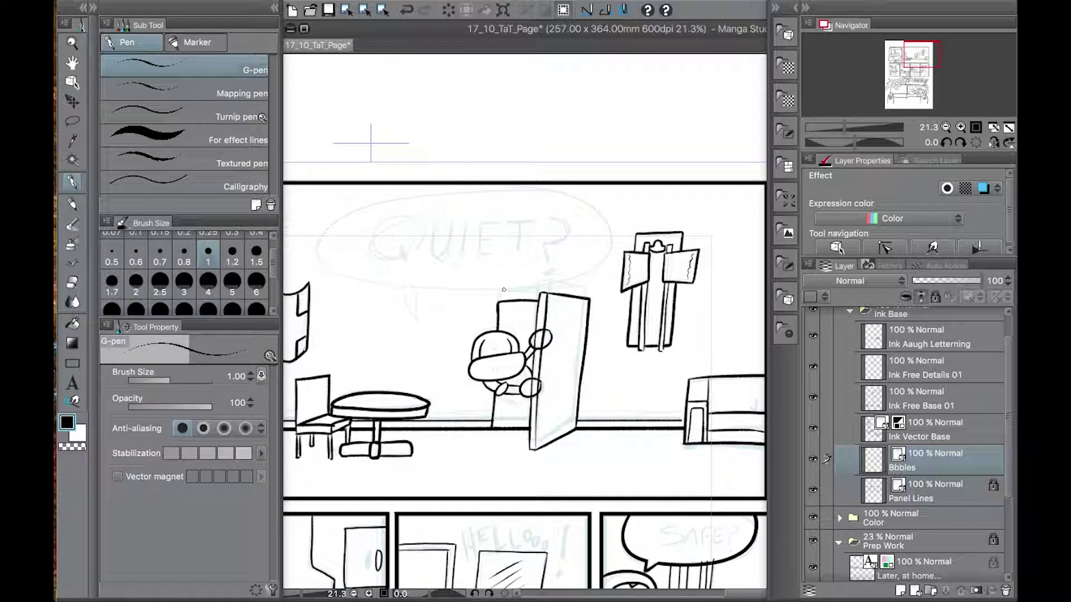
pyautogui.moveTo(503, 290); pyautogui.dragTo(534, 309)
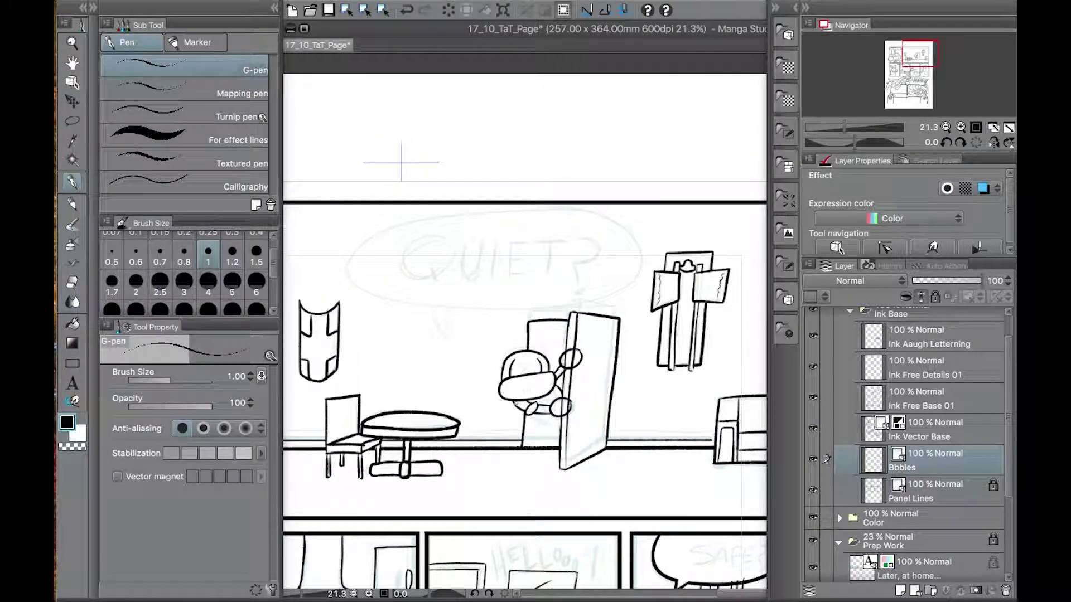
pyautogui.moveTo(600, 219)
pyautogui.mouseDown()
pyautogui.moveTo(452, 308)
pyautogui.moveTo(605, 222)
pyautogui.moveTo(399, 221)
pyautogui.moveTo(605, 293)
pyautogui.moveTo(617, 222)
pyautogui.mouseUp()
pyautogui.hotkey('ctrl', 'z')
pyautogui.moveTo(439, 279)
pyautogui.mouseDown()
pyautogui.moveTo(463, 337)
pyautogui.moveTo(477, 267)
pyautogui.moveTo(445, 310)
pyautogui.mouseUp()
# Erase the QUIET? bubble's outline across its tail opening and lock the Bbbles layer
pyautogui.click(72, 282)
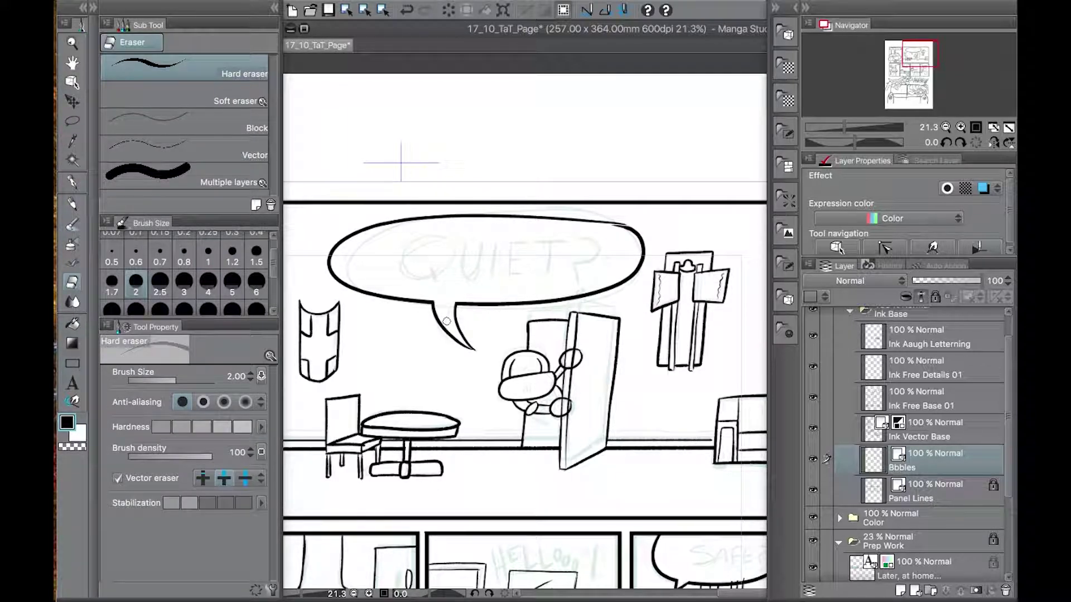
pyautogui.click(74, 181)
pyautogui.click(939, 297)
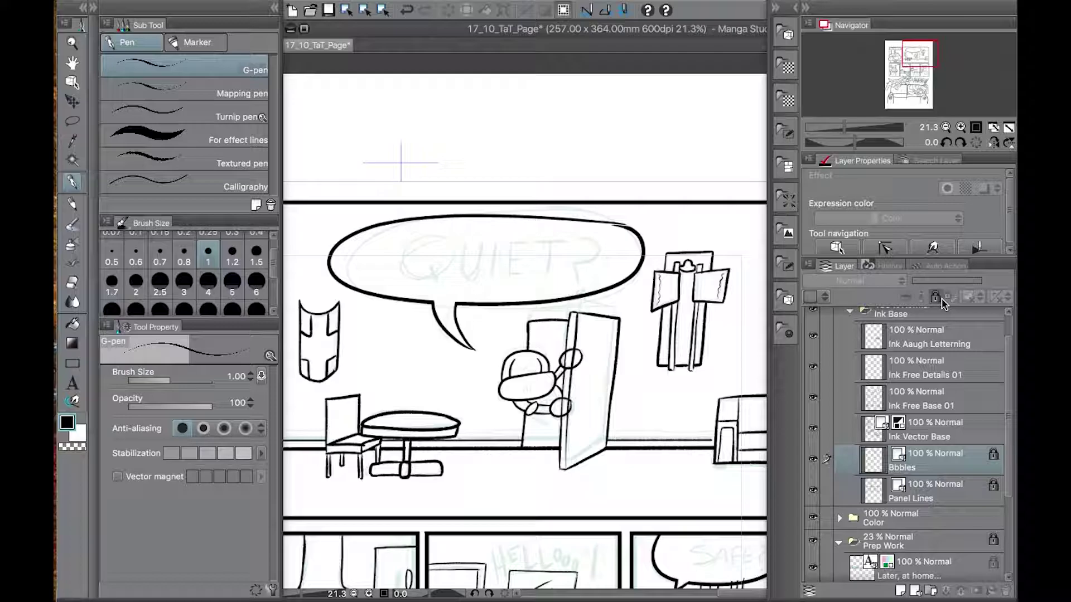
# Ink motion lines on both sides of the front ninja's head in the first panel and erase their excess parts
pyautogui.click(957, 371)
pyautogui.click(962, 406)
pyautogui.moveTo(319, 169)
pyautogui.mouseDown()
pyautogui.moveTo(810, 169)
pyautogui.moveTo(648, 121)
pyautogui.mouseUp()
pyautogui.scroll(3, 551, 275)
pyautogui.moveTo(403, 266); pyautogui.dragTo(412, 372)
pyautogui.moveTo(550, 247); pyautogui.dragTo(562, 316)
pyautogui.click(73, 281)
pyautogui.moveTo(391, 342); pyautogui.dragTo(407, 364)
pyautogui.moveTo(558, 324); pyautogui.dragTo(552, 332)
# Ink the dot eyes and short mask strokes on the ninja peeking around the door in the wide panel
pyautogui.moveTo(736, 273); pyautogui.dragTo(314, 280)
pyautogui.moveTo(502, 290); pyautogui.dragTo(337, 273)
pyautogui.click(71, 202)
pyautogui.click(72, 181)
pyautogui.click(489, 293)
pyautogui.click(470, 295)
pyautogui.moveTo(491, 317); pyautogui.dragTo(500, 333)
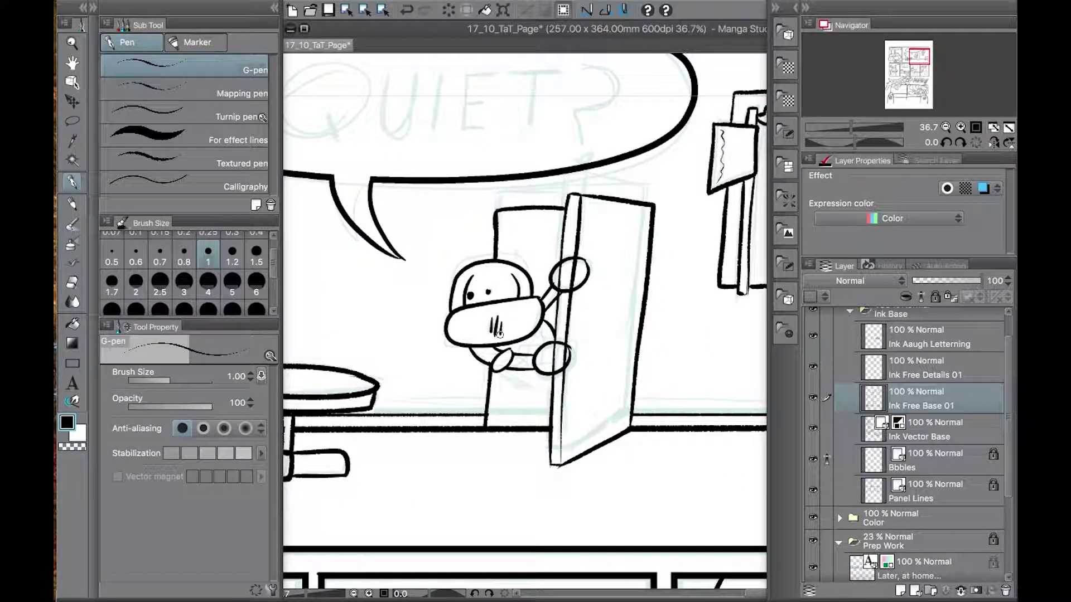
# Ink scalloped burst arcs to the left of and below the AAAUGH lettering on the Ink Free Details 01 layer
pyautogui.moveTo(704, 458); pyautogui.dragTo(450, 521)
pyautogui.moveTo(516, 466); pyautogui.dragTo(829, 404)
pyautogui.moveTo(346, 535); pyautogui.dragTo(693, 297)
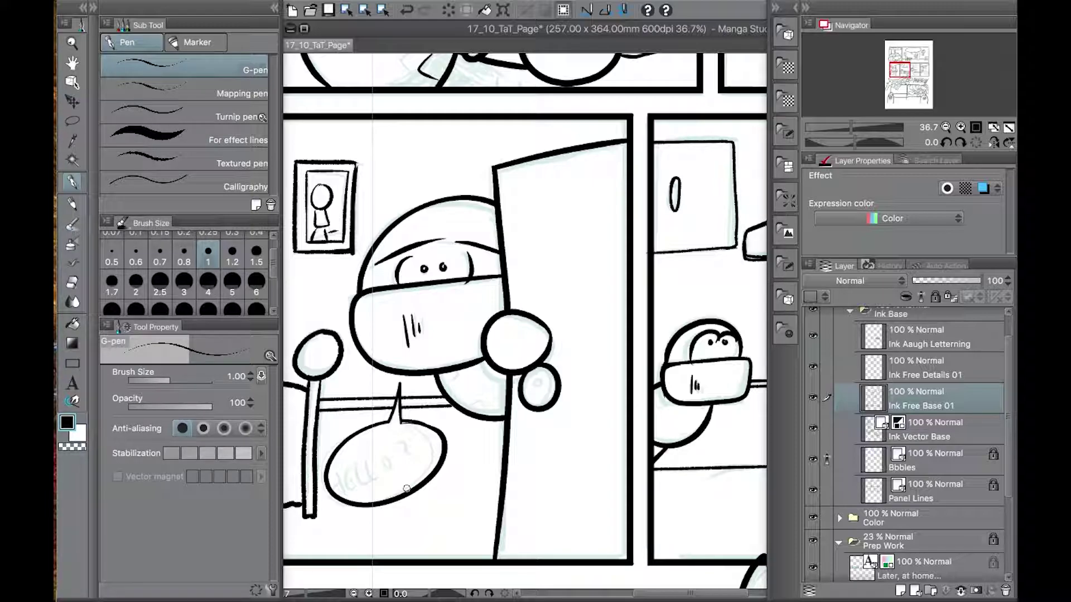
pyautogui.moveTo(437, 300)
pyautogui.mouseDown()
pyautogui.moveTo(486, 243)
pyautogui.moveTo(402, 439)
pyautogui.mouseUp()
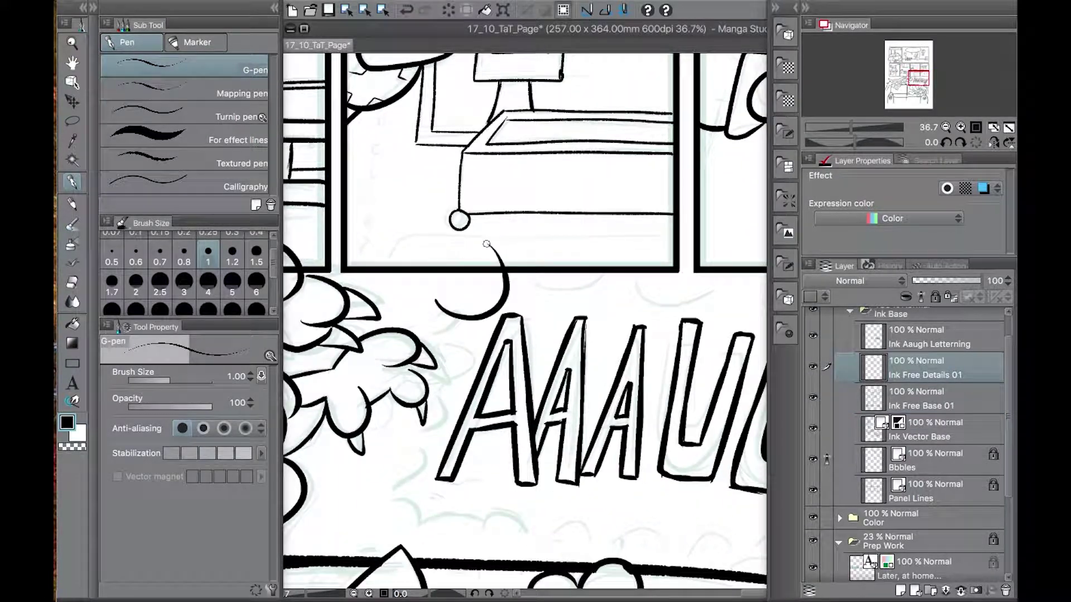
pyautogui.moveTo(424, 445)
pyautogui.mouseDown()
pyautogui.moveTo(364, 498)
pyautogui.moveTo(474, 530)
pyautogui.mouseUp()
pyautogui.moveTo(474, 527)
pyautogui.mouseDown()
pyautogui.moveTo(530, 532)
pyautogui.moveTo(537, 546)
pyautogui.mouseUp()
pyautogui.moveTo(617, 518); pyautogui.dragTo(395, 362)
pyautogui.moveTo(321, 390); pyautogui.dragTo(463, 408)
pyautogui.moveTo(467, 405)
pyautogui.mouseDown()
pyautogui.moveTo(531, 385)
pyautogui.moveTo(610, 383)
pyautogui.moveTo(548, 452)
pyautogui.moveTo(633, 459)
pyautogui.moveTo(665, 389)
pyautogui.mouseUp()
# Complete the scalloped burst with arcs along the right side and above the AAAUGH lettering
pyautogui.moveTo(666, 389); pyautogui.dragTo(675, 273)
pyautogui.moveTo(688, 256)
pyautogui.mouseDown()
pyautogui.moveTo(666, 211)
pyautogui.moveTo(574, 204)
pyautogui.mouseUp()
pyautogui.moveTo(567, 210)
pyautogui.mouseDown()
pyautogui.moveTo(694, 306)
pyautogui.moveTo(597, 276)
pyautogui.moveTo(649, 327)
pyautogui.moveTo(699, 294)
pyautogui.mouseUp()
pyautogui.press('super+z')
pyautogui.moveTo(559, 345); pyautogui.dragTo(660, 416)
pyautogui.moveTo(641, 363); pyautogui.dragTo(528, 361)
pyautogui.moveTo(506, 358)
pyautogui.mouseDown()
pyautogui.moveTo(445, 382)
pyautogui.moveTo(419, 356)
pyautogui.mouseUp()
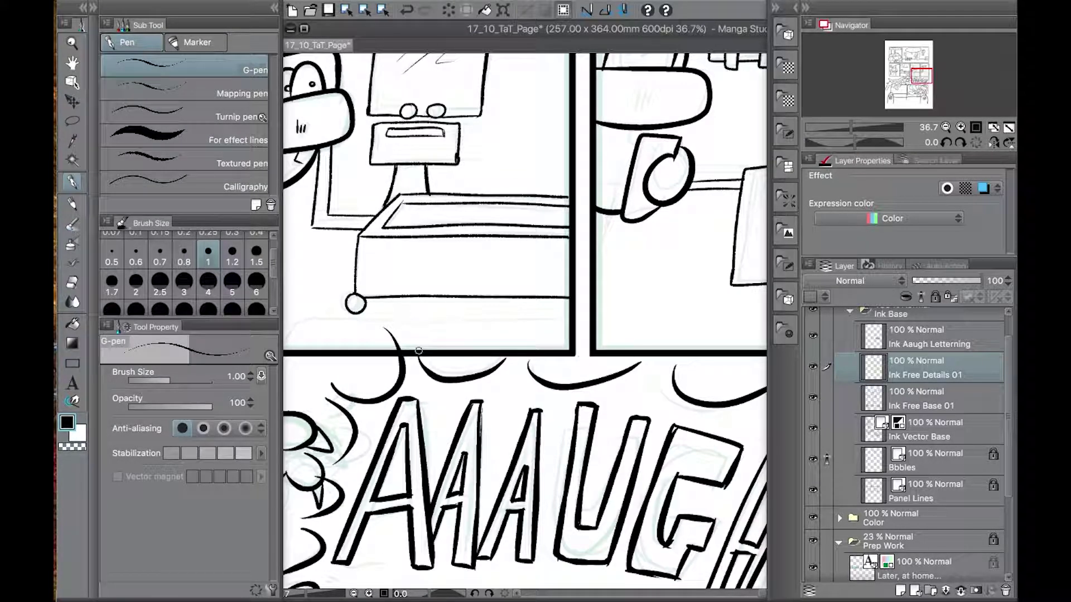
pyautogui.moveTo(510, 449); pyautogui.dragTo(521, 362)
# Ink the lower edges of the couch's two seat cushions on Ink Free Base 01 with the Textured pen at size 2
pyautogui.scroll(-5, 549, 360)
pyautogui.moveTo(668, 339)
pyautogui.mouseDown()
pyautogui.moveTo(805, 170)
pyautogui.moveTo(794, 133)
pyautogui.mouseUp()
pyautogui.hotkey('alt', '[')
pyautogui.click(225, 164)
pyautogui.scroll(3, 424, 375)
pyautogui.moveTo(418, 383); pyautogui.dragTo(424, 367)
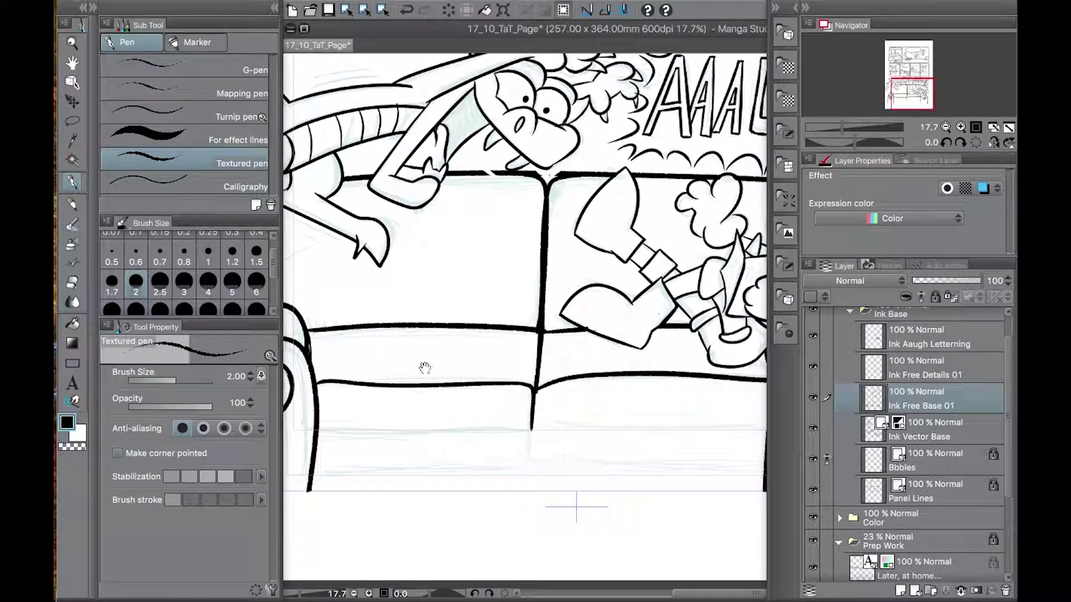
pyautogui.moveTo(317, 431)
pyautogui.mouseDown()
pyautogui.moveTo(528, 431)
pyautogui.moveTo(316, 438)
pyautogui.mouseUp()
pyautogui.hotkey('ctrl', 'z')
pyautogui.moveTo(536, 418); pyautogui.dragTo(330, 415)
pyautogui.moveTo(327, 430)
pyautogui.mouseDown()
pyautogui.moveTo(563, 431)
pyautogui.moveTo(705, 302)
pyautogui.mouseUp()
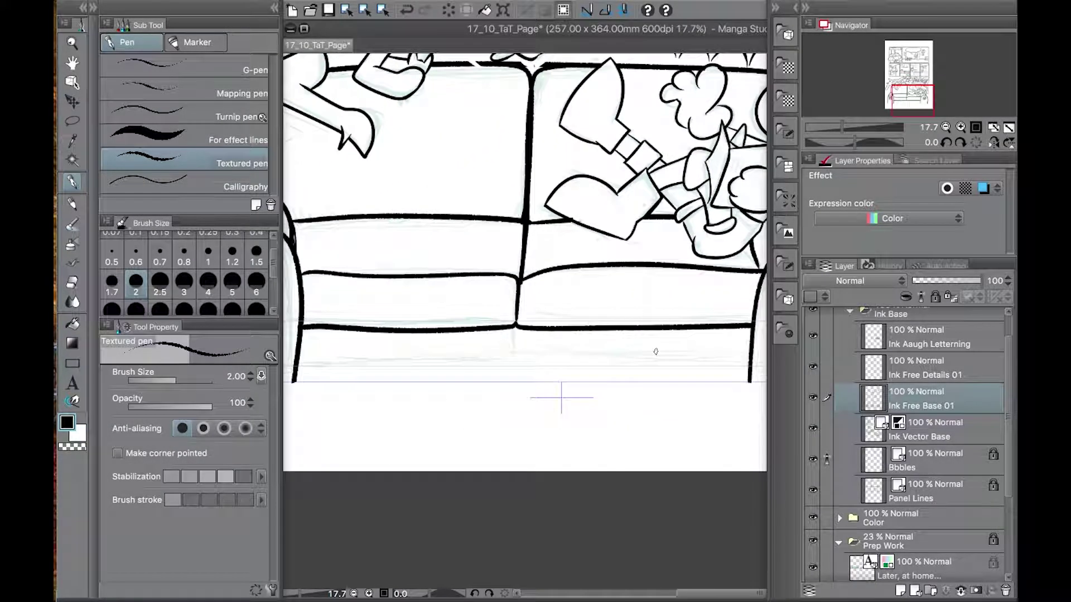
# Ink the couch's straight bottom edge between the armrests and close the lower ends of both armrests
pyautogui.moveTo(751, 384); pyautogui.dragTo(293, 384)
pyautogui.hotkey('ctrl', 'z')
pyautogui.moveTo(751, 385); pyautogui.dragTo(293, 385)
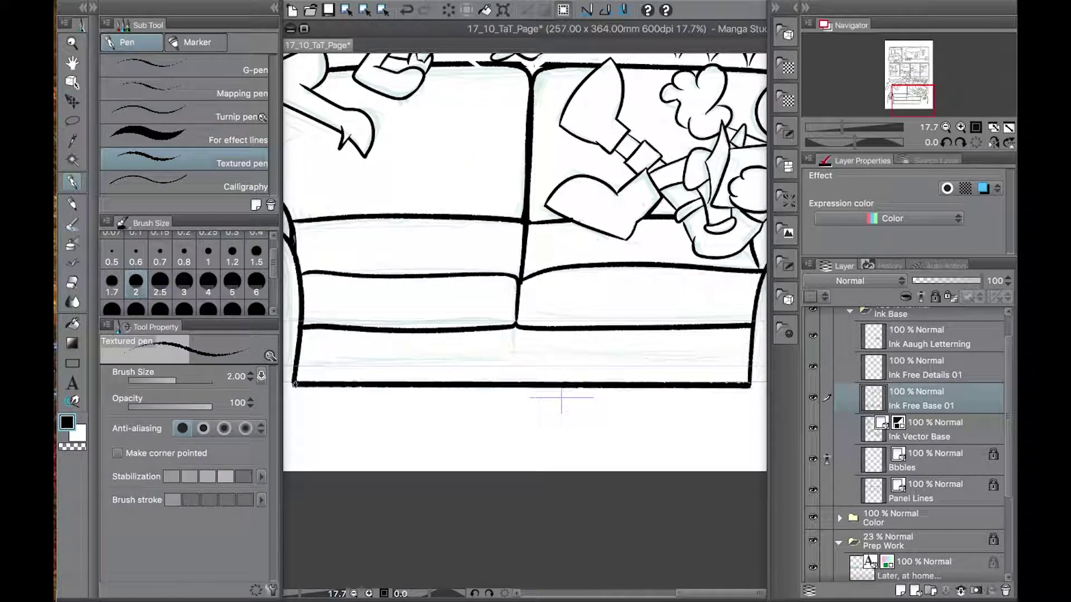
pyautogui.scroll(-2, 387, 376)
pyautogui.moveTo(411, 406); pyautogui.dragTo(420, 407)
pyautogui.hotkey('ctrl', 'z')
pyautogui.moveTo(355, 429); pyautogui.dragTo(406, 430)
pyautogui.moveTo(330, 378); pyautogui.dragTo(310, 505)
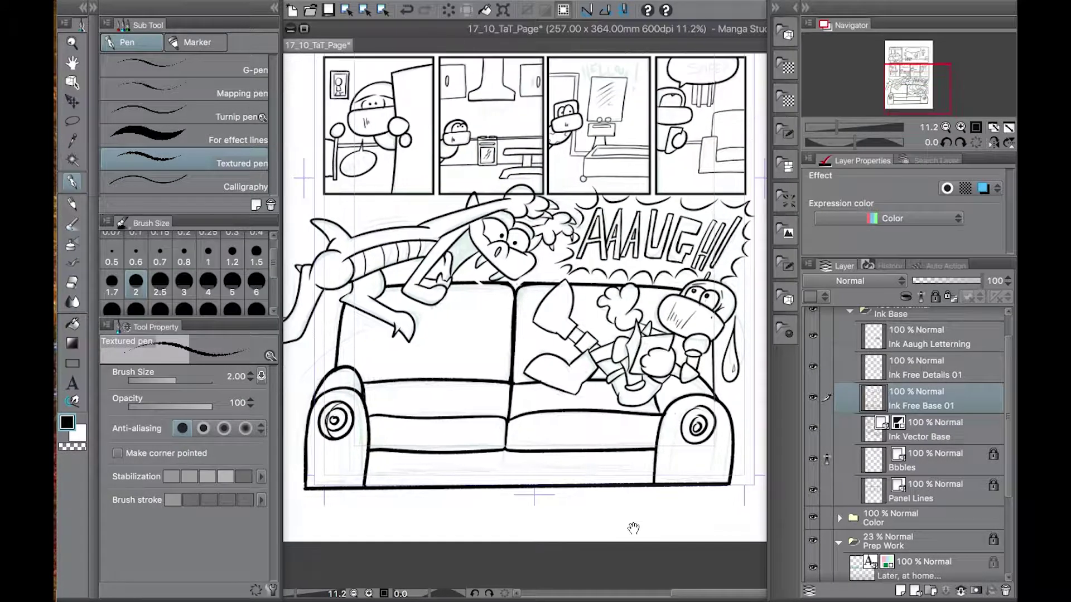
# Ink motion lines along the dinosaur's back, hind leg and tail on Ink Free Details 01 with the G-pen
pyautogui.click(920, 368)
pyautogui.click(229, 74)
pyautogui.scroll(3, 372, 149)
pyautogui.moveTo(344, 347)
pyautogui.mouseDown()
pyautogui.moveTo(454, 330)
pyautogui.moveTo(446, 321)
pyautogui.mouseUp()
pyautogui.hotkey('ctrl', 'z')
pyautogui.moveTo(388, 399); pyautogui.dragTo(527, 340)
pyautogui.moveTo(466, 448); pyautogui.dragTo(534, 475)
pyautogui.moveTo(480, 463); pyautogui.dragTo(537, 494)
pyautogui.moveTo(416, 469); pyautogui.dragTo(339, 523)
pyautogui.moveTo(409, 502); pyautogui.dragTo(364, 529)
pyautogui.moveTo(362, 399); pyautogui.dragTo(351, 442)
pyautogui.moveTo(352, 404); pyautogui.dragTo(334, 448)
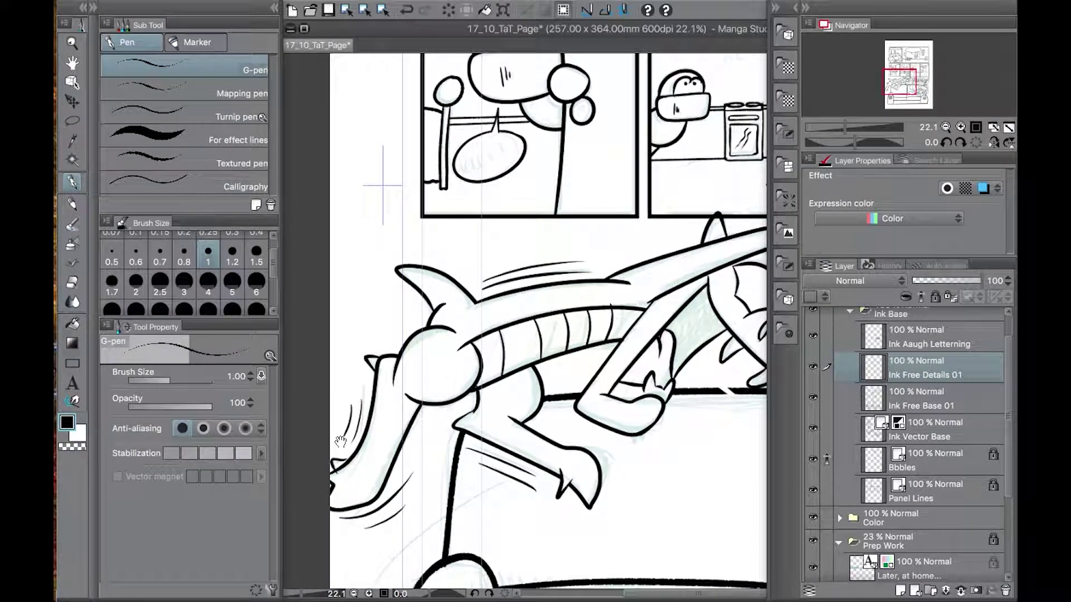
# Try to erase the kitchen panel's bottom border near the dinosaur's horn on the Panel Lines layer
pyautogui.moveTo(697, 269); pyautogui.dragTo(438, 394)
pyautogui.moveTo(599, 392)
pyautogui.mouseDown()
pyautogui.moveTo(608, 394)
pyautogui.moveTo(581, 394)
pyautogui.mouseUp()
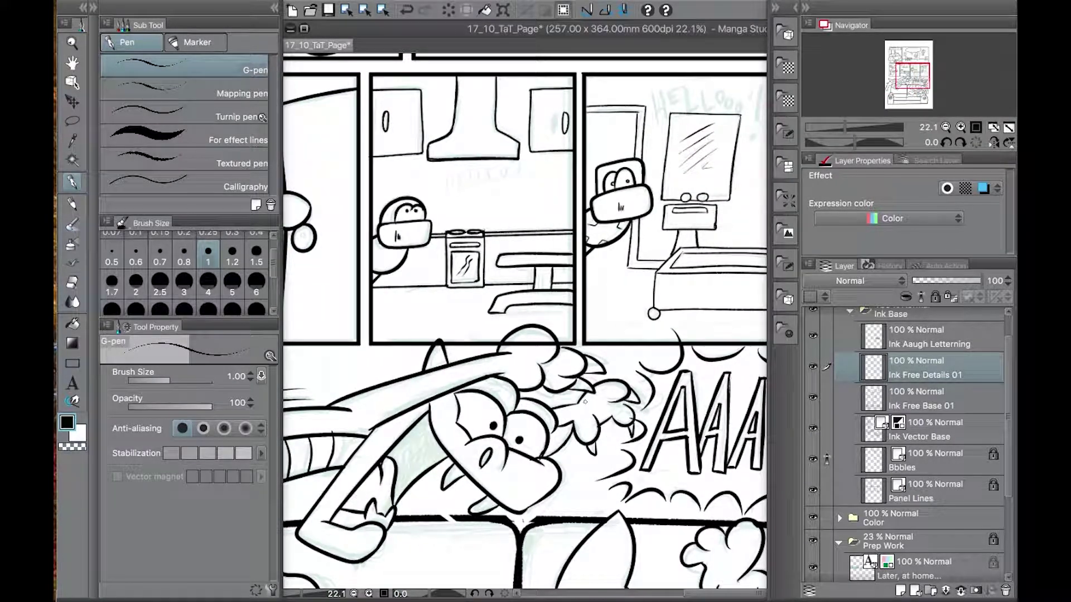
pyautogui.click(926, 490)
pyautogui.click(75, 283)
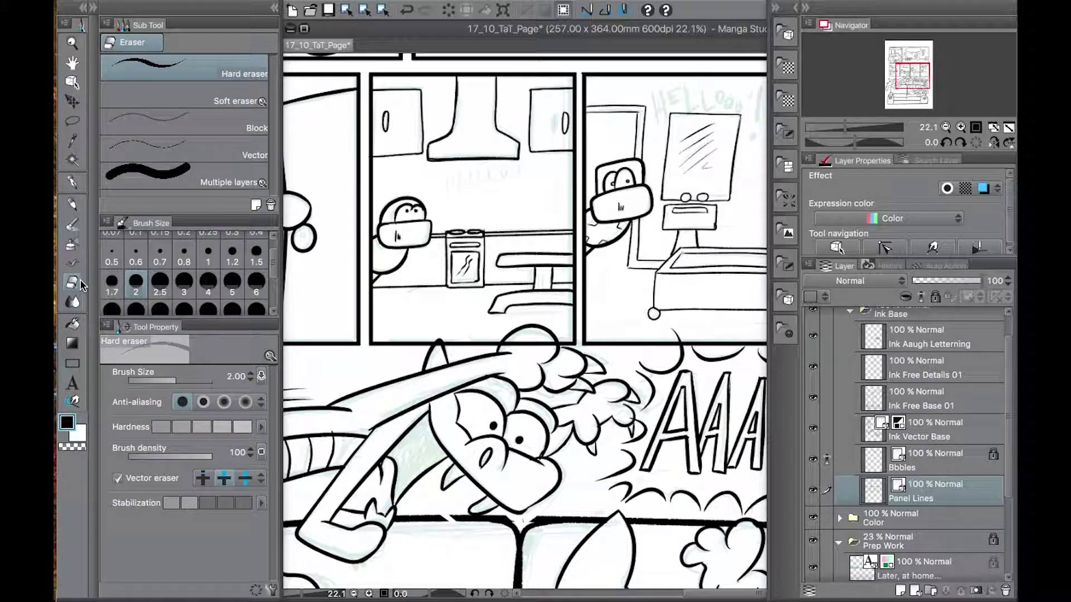
pyautogui.moveTo(56, 231)
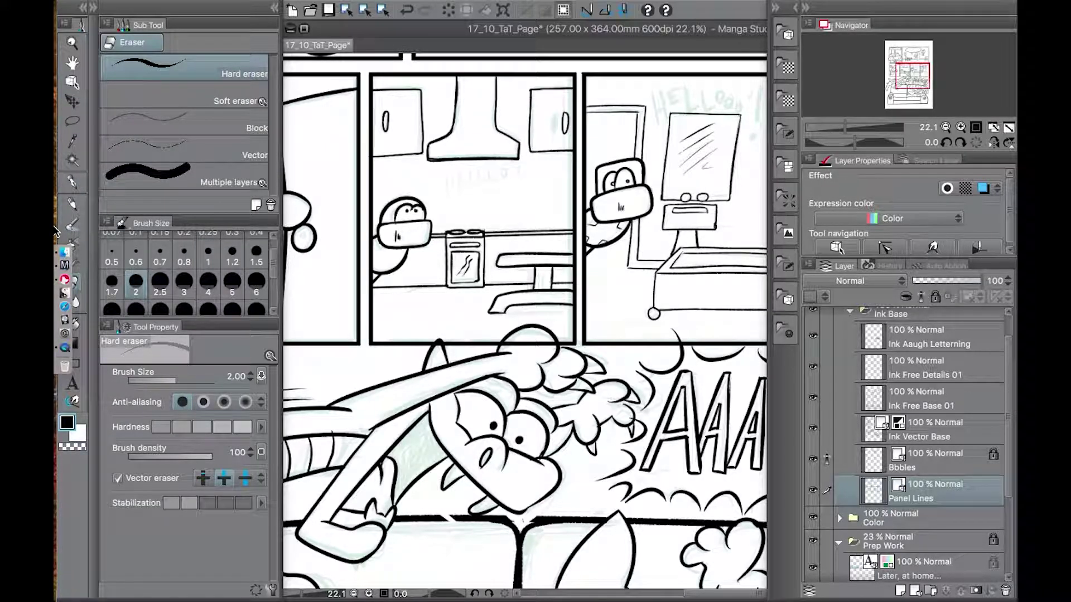
pyautogui.scroll(1, 532, 347)
pyautogui.moveTo(425, 352); pyautogui.dragTo(424, 344)
pyautogui.press('super+z')
# Create a new layer folder named Txt above the Ink folder
pyautogui.scroll(-5, 483, 351)
pyautogui.scroll(3, 430, 307)
pyautogui.moveTo(432, 301); pyautogui.dragTo(395, 355)
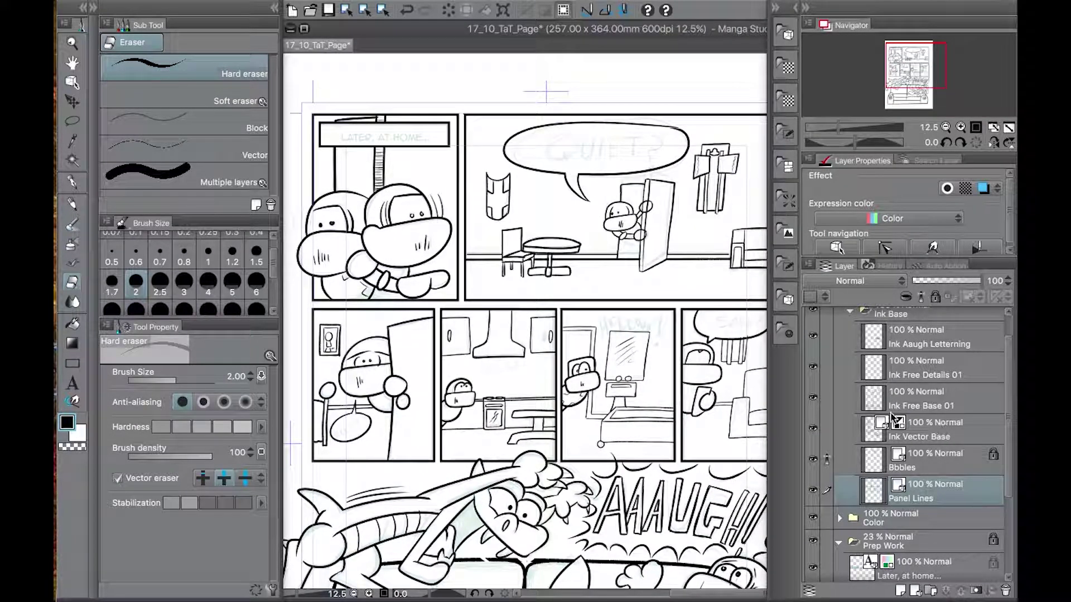
pyautogui.scroll(1, 921, 430)
pyautogui.hotkey('ctrl', '+')
pyautogui.click(850, 345)
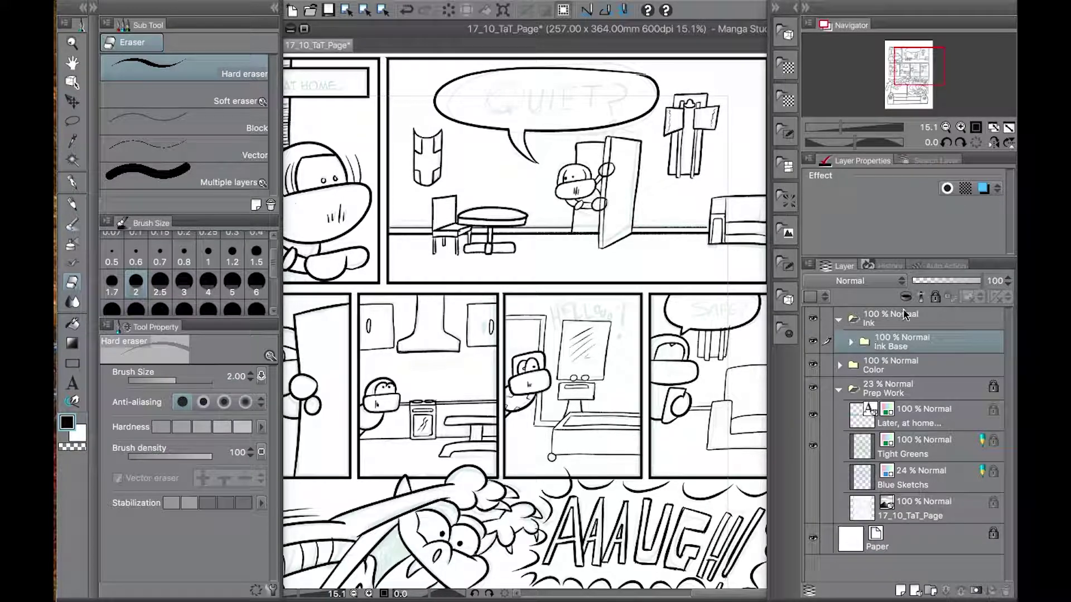
pyautogui.click(903, 317)
pyautogui.click(931, 591)
pyautogui.doubleClick(880, 324)
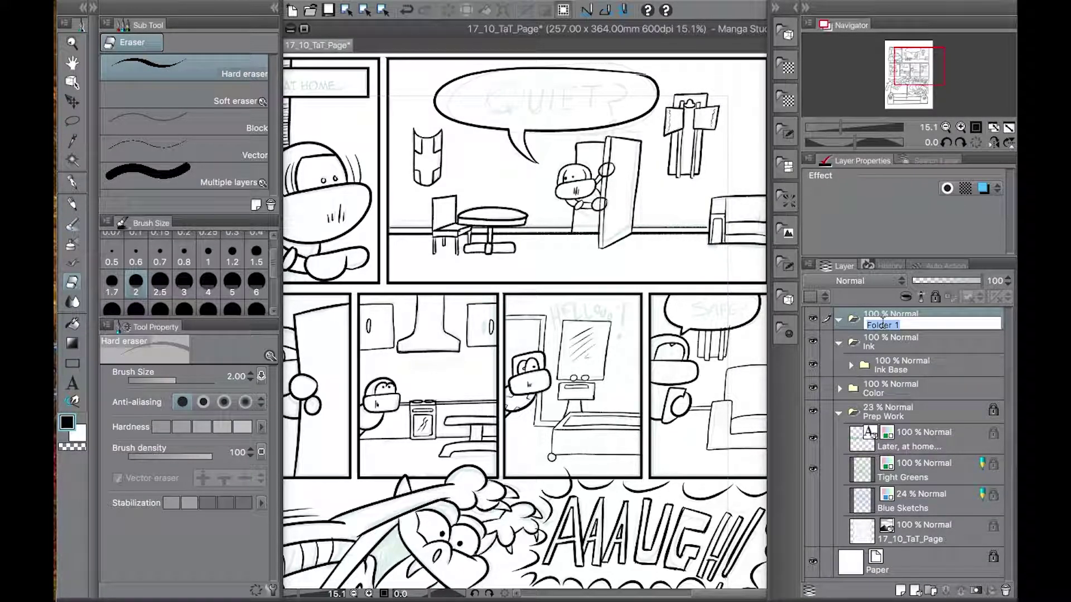
pyautogui.write('BG')
pyautogui.press('Return')
# Move the Txt folder into the Ink folder, directly above Ink Base
pyautogui.moveTo(870, 320); pyautogui.dragTo(885, 366)
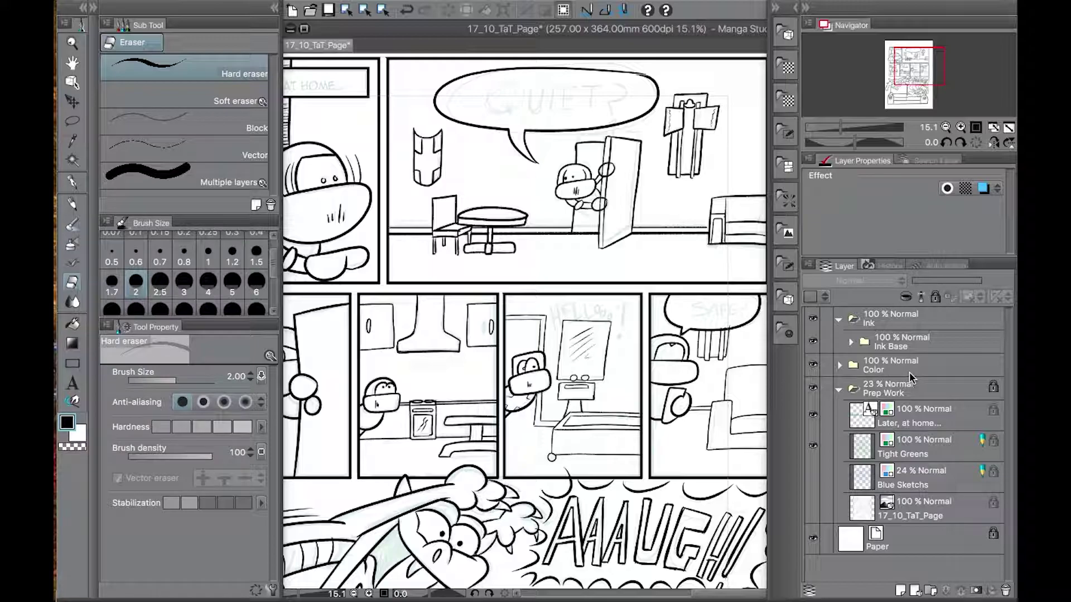
pyautogui.click(906, 372)
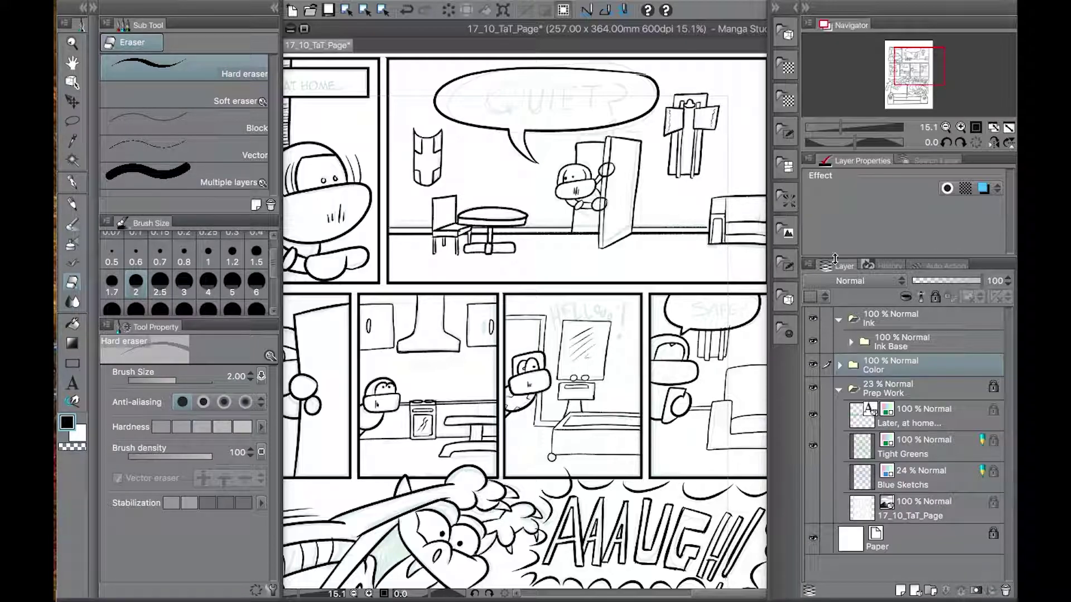
pyautogui.click(838, 390)
pyautogui.click(840, 365)
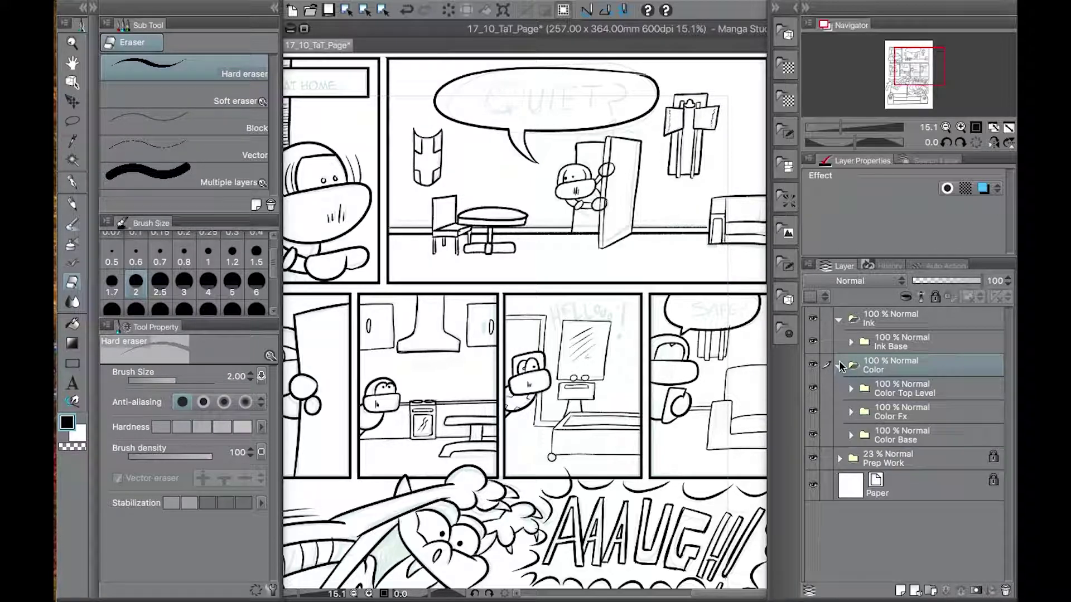
pyautogui.click(838, 366)
pyautogui.click(851, 342)
pyautogui.scroll(2, 913, 394)
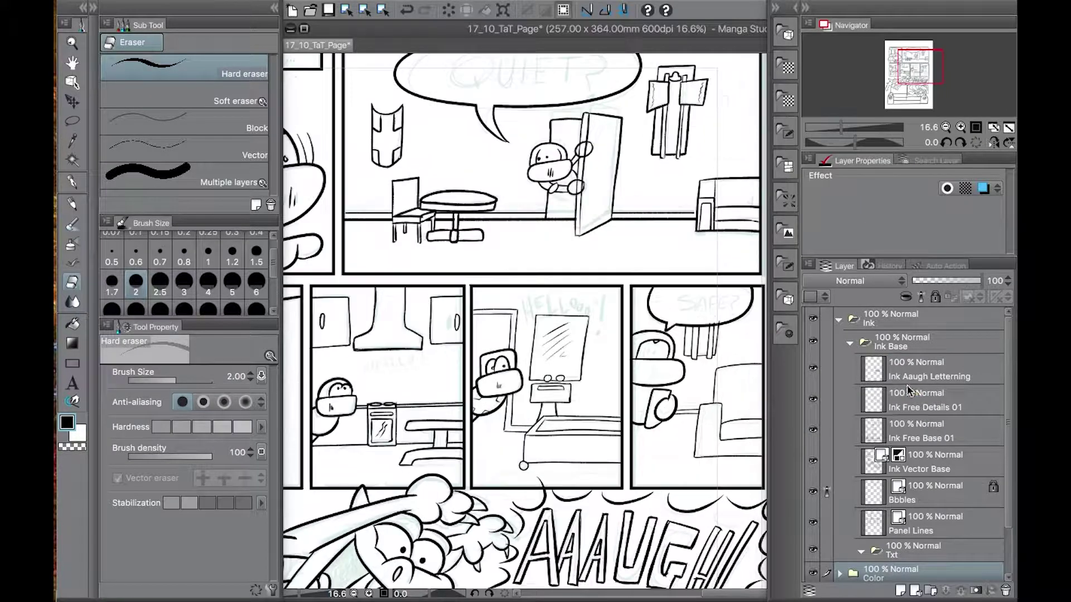
pyautogui.moveTo(924, 554)
pyautogui.mouseDown()
pyautogui.moveTo(925, 324)
pyautogui.moveTo(922, 361)
pyautogui.moveTo(892, 330)
pyautogui.mouseUp()
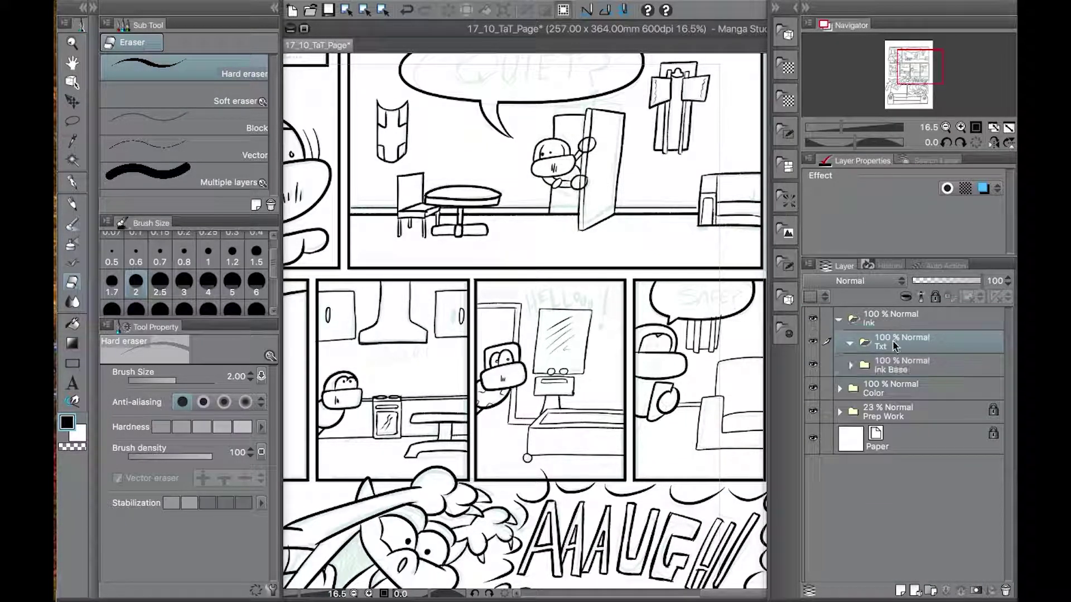
# Add the text "LATER, AT HOME" in the first panel's caption box
pyautogui.click(73, 384)
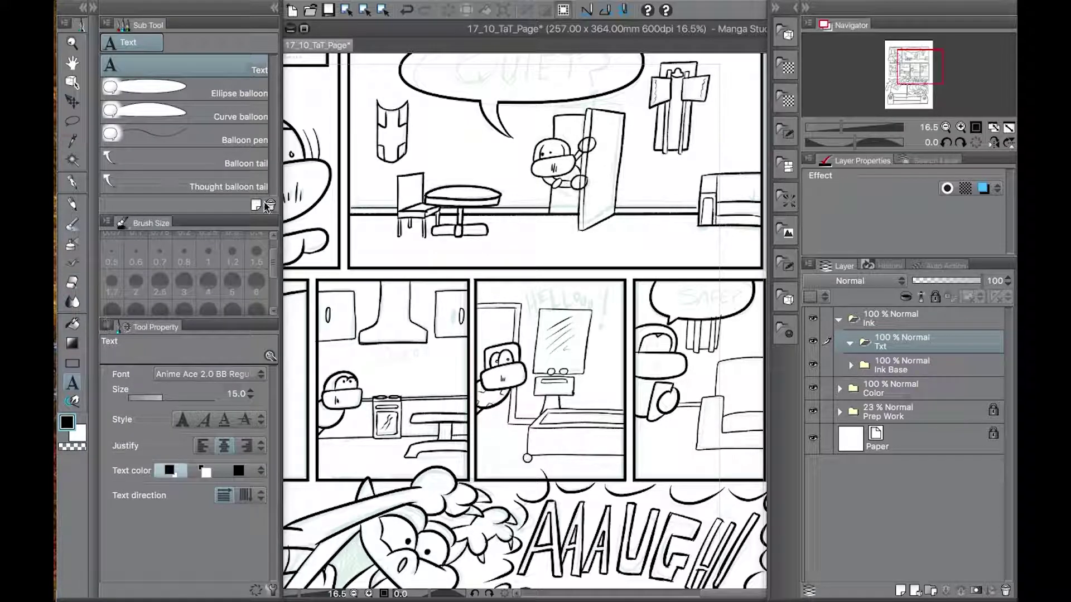
pyautogui.moveTo(295, 116); pyautogui.dragTo(513, 298)
pyautogui.click(453, 265)
pyautogui.write('LATER, AT HOME')
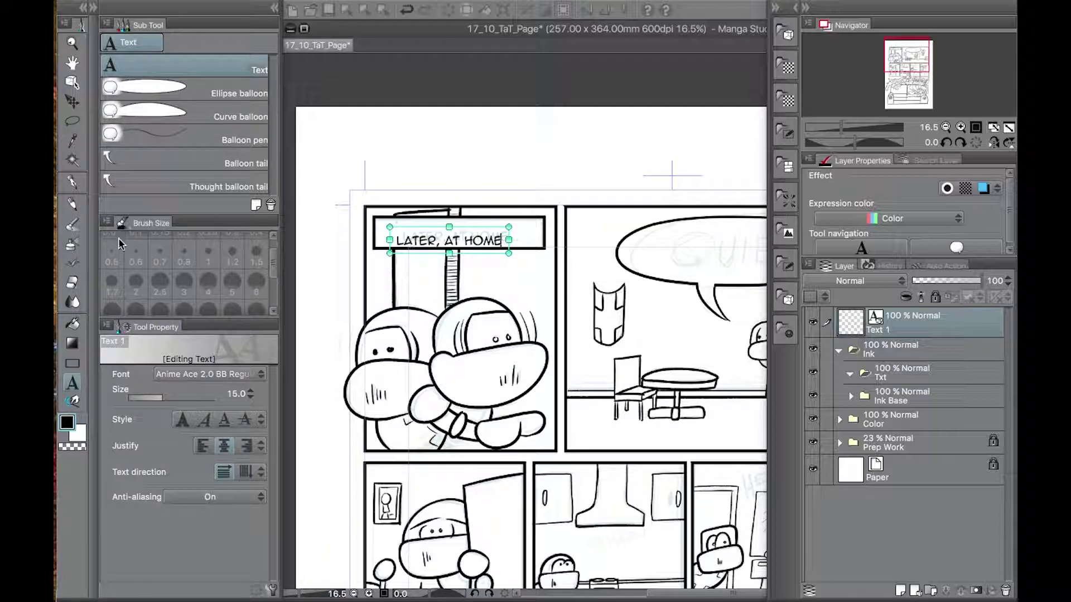
# Adjust the caption text's position in its box and move its layer into the Txt folder
pyautogui.click(72, 101)
pyautogui.moveTo(473, 246); pyautogui.dragTo(358, 247)
pyautogui.moveTo(943, 323); pyautogui.dragTo(949, 369)
# Add the text "QUITE ?" inside the wide panel's speech bubble
pyautogui.click(943, 320)
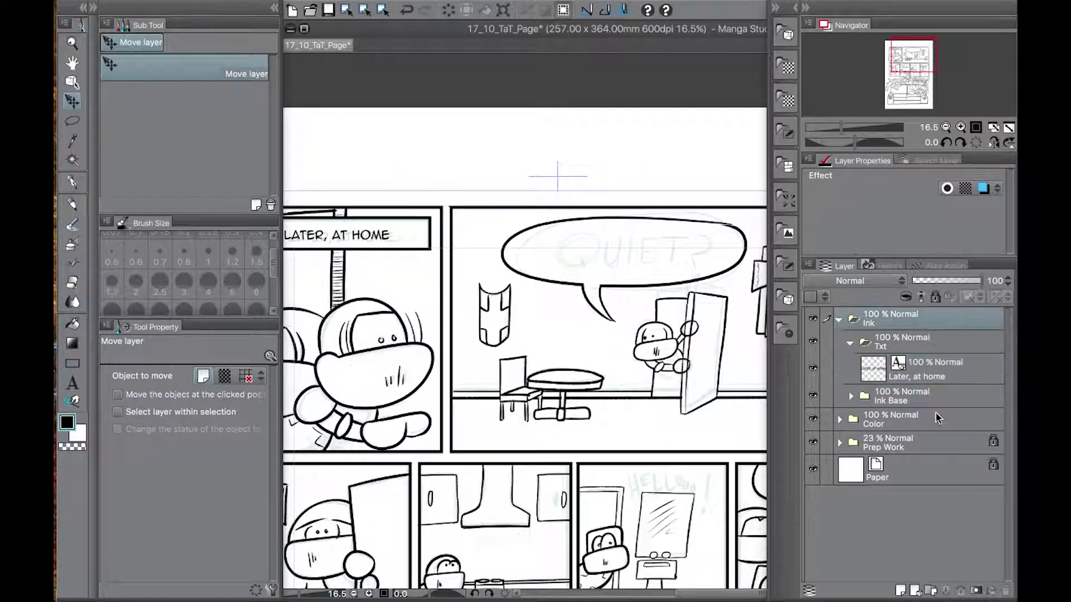
pyautogui.click(72, 383)
pyautogui.click(548, 247)
pyautogui.write('QUITE ?')
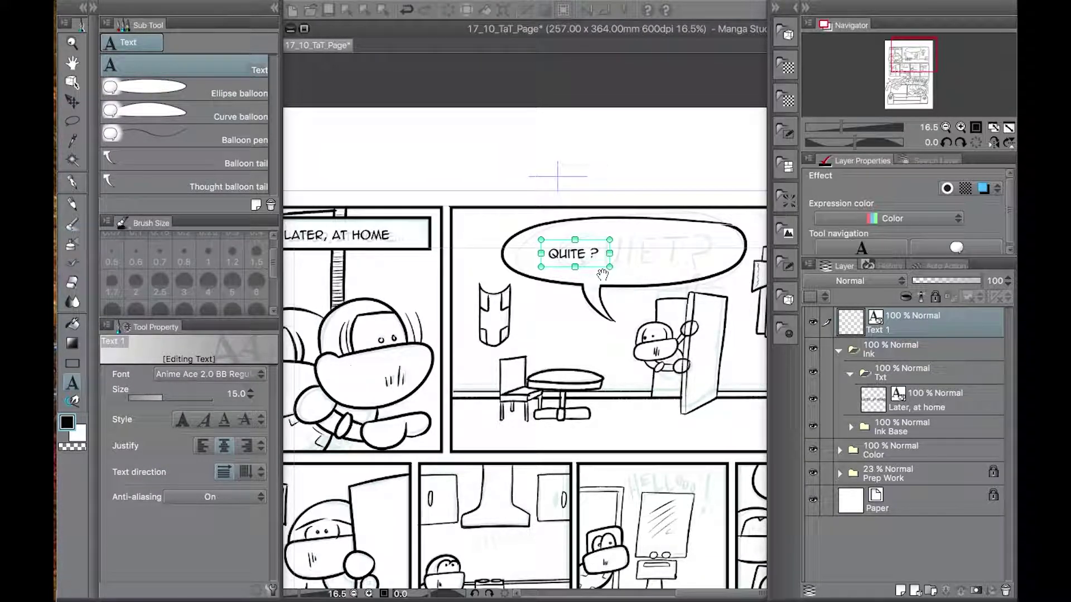
# Move the "Quite ?" text layer into the Txt folder, above the "Later, at home" layer
pyautogui.click(76, 106)
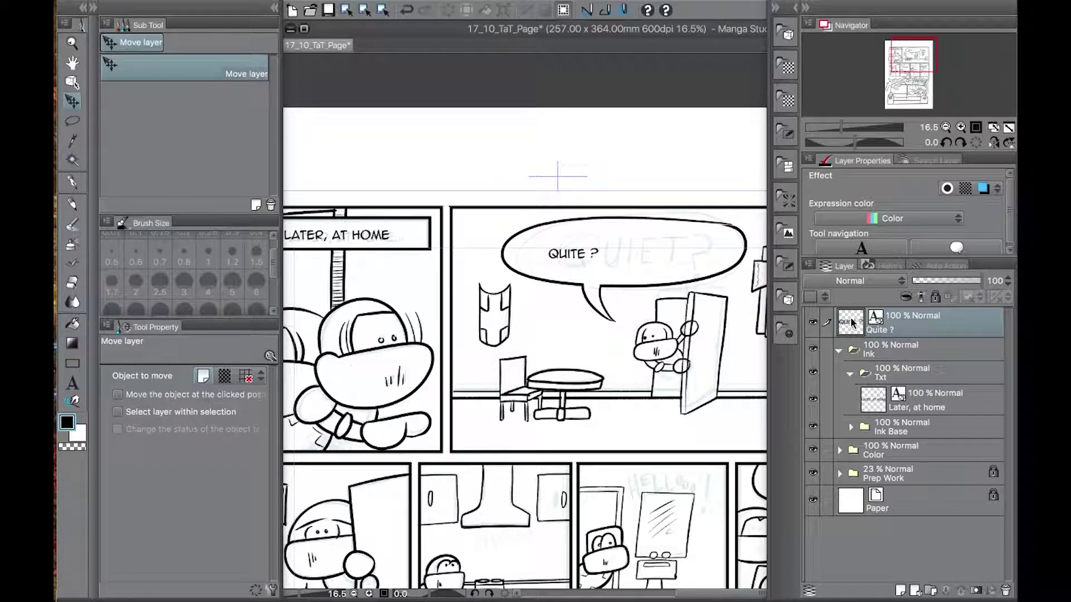
pyautogui.moveTo(851, 324); pyautogui.dragTo(922, 414)
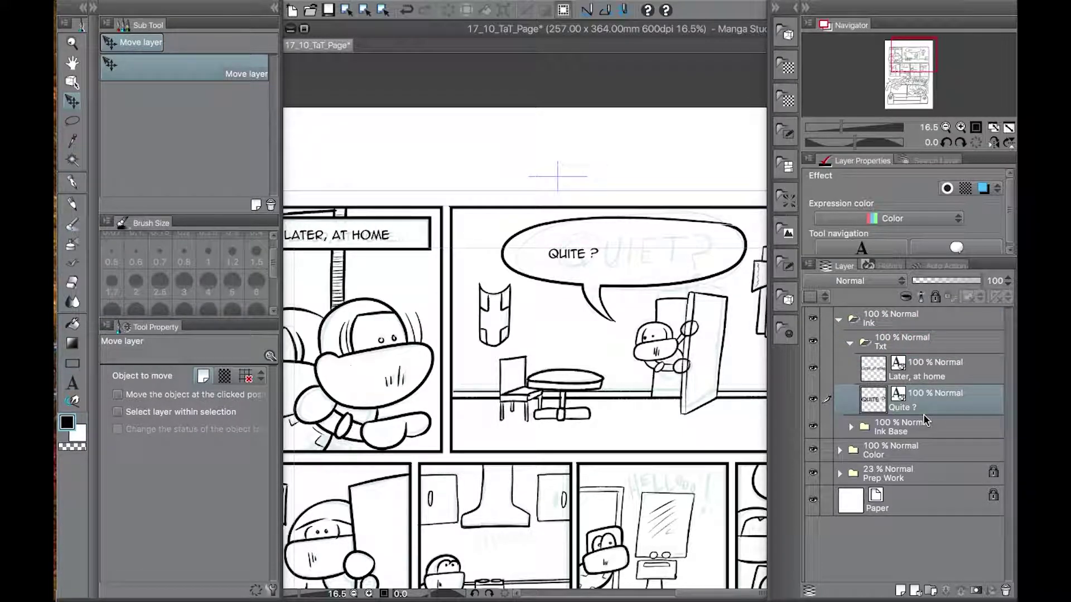
pyautogui.moveTo(923, 414); pyautogui.dragTo(893, 362)
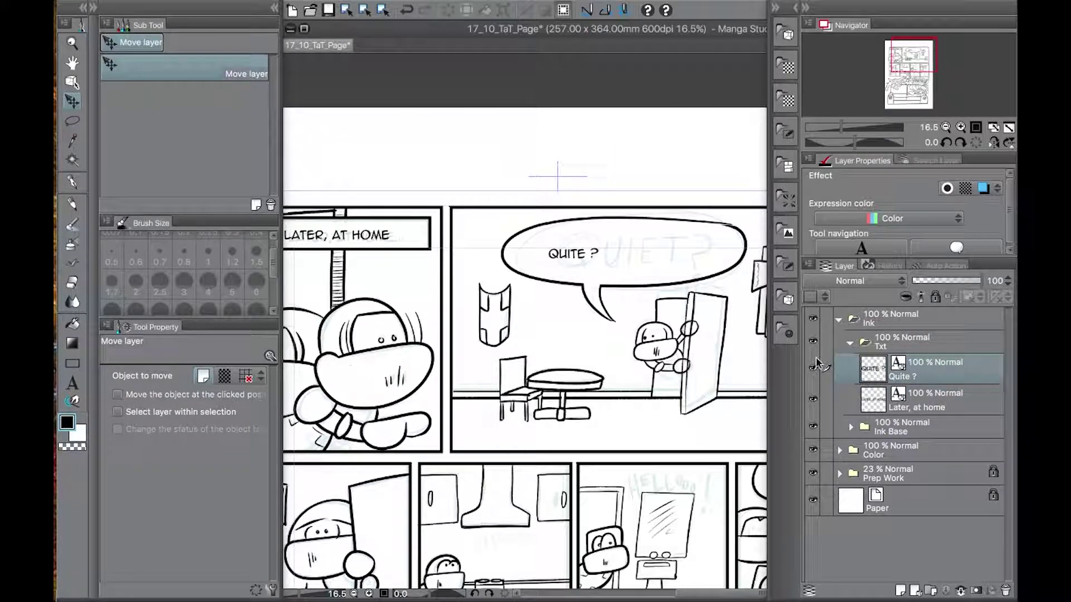
# Center the "QUITE ?" text in its speech bubble and set its size to 48
pyautogui.click(73, 384)
pyautogui.moveTo(595, 253); pyautogui.dragTo(641, 249)
pyautogui.click(608, 251)
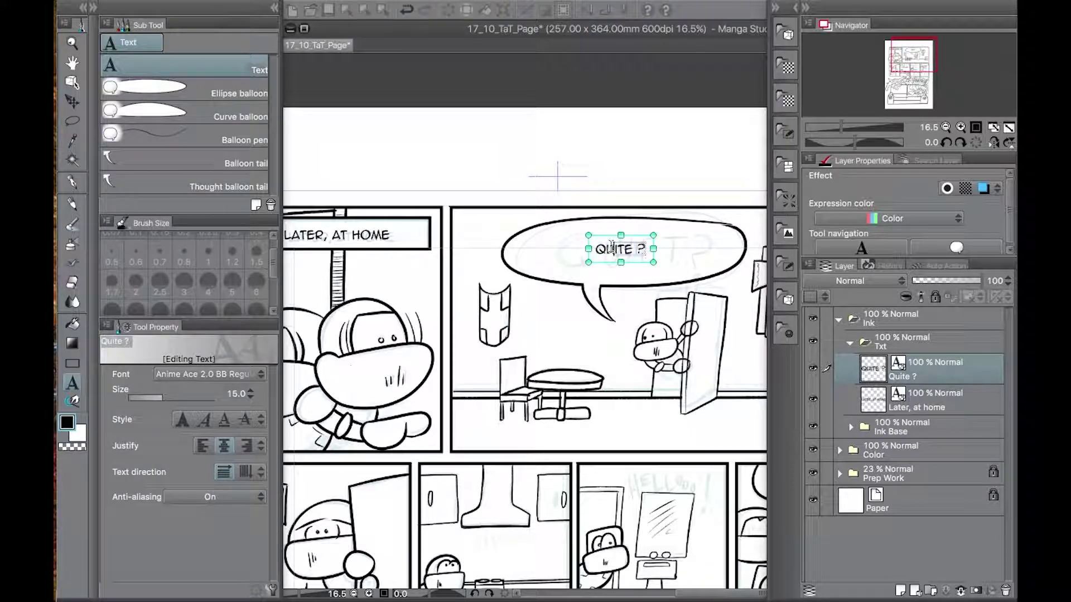
pyautogui.click(250, 391)
pyautogui.moveTo(639, 238); pyautogui.dragTo(592, 229)
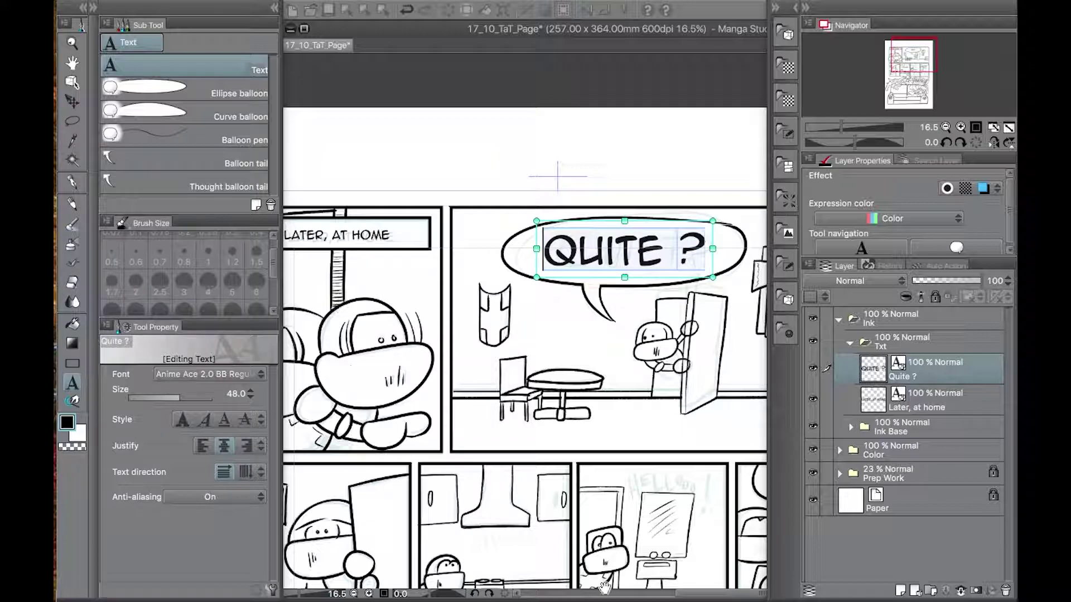
pyautogui.click(271, 589)
pyautogui.scroll(-5, 471, 335)
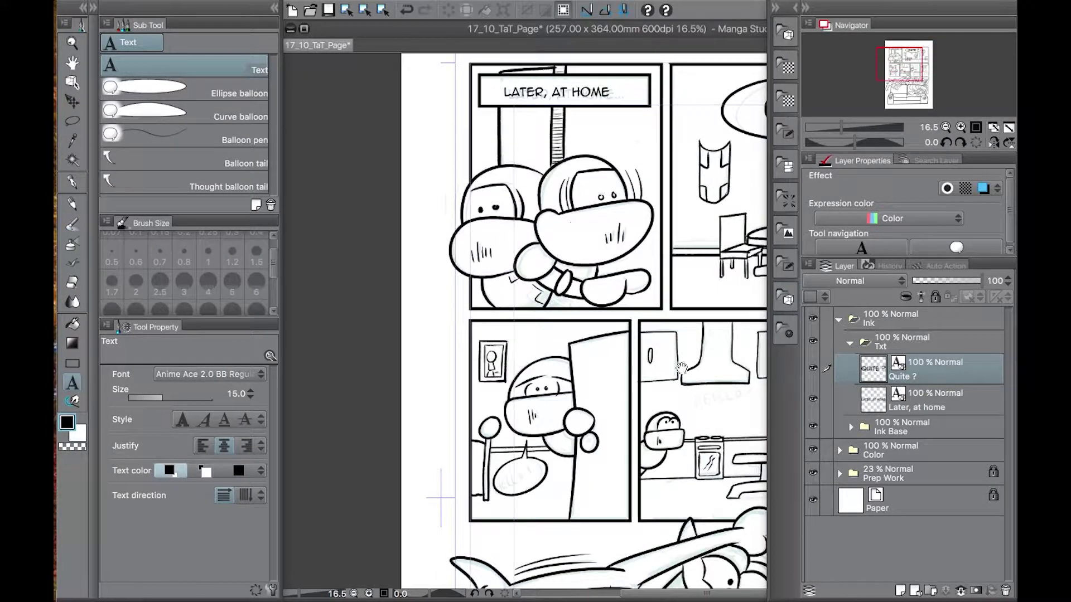
# Add the text "HELLO ?" beside the peeking character in the kitchen panel and place its layer in the Txt folder
pyautogui.click(919, 341)
pyautogui.click(460, 307)
pyautogui.click(548, 309)
pyautogui.press('w')
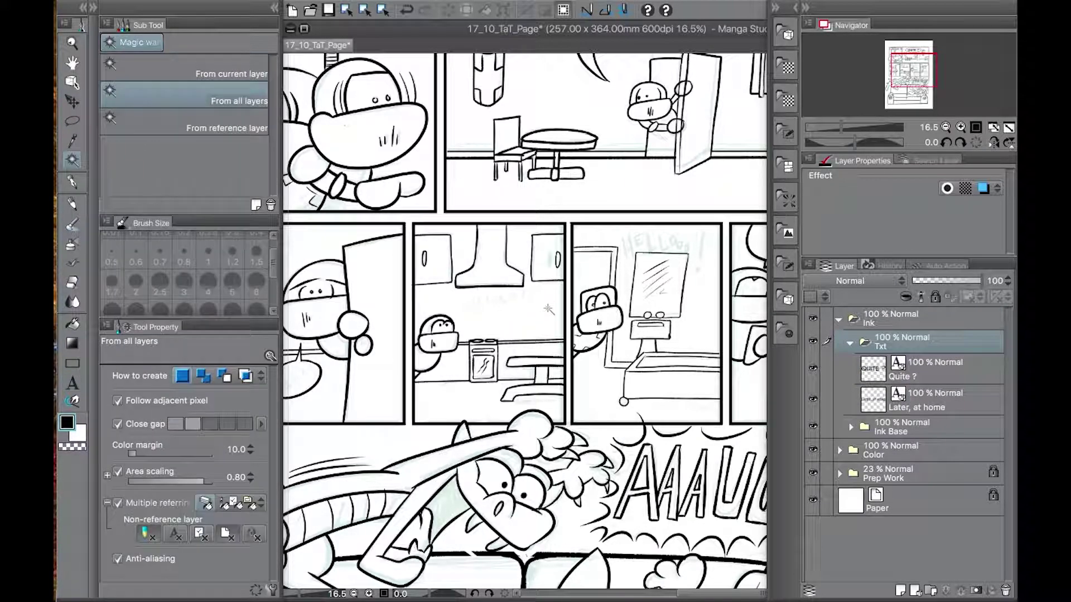
pyautogui.click(474, 304)
pyautogui.write('HELLO ?')
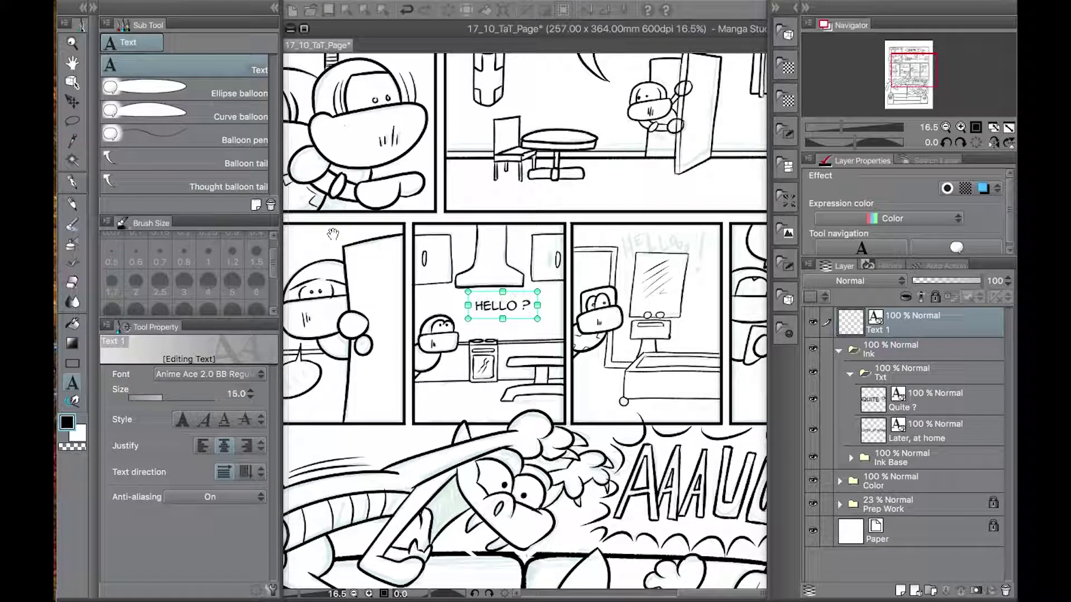
pyautogui.press('Escape')
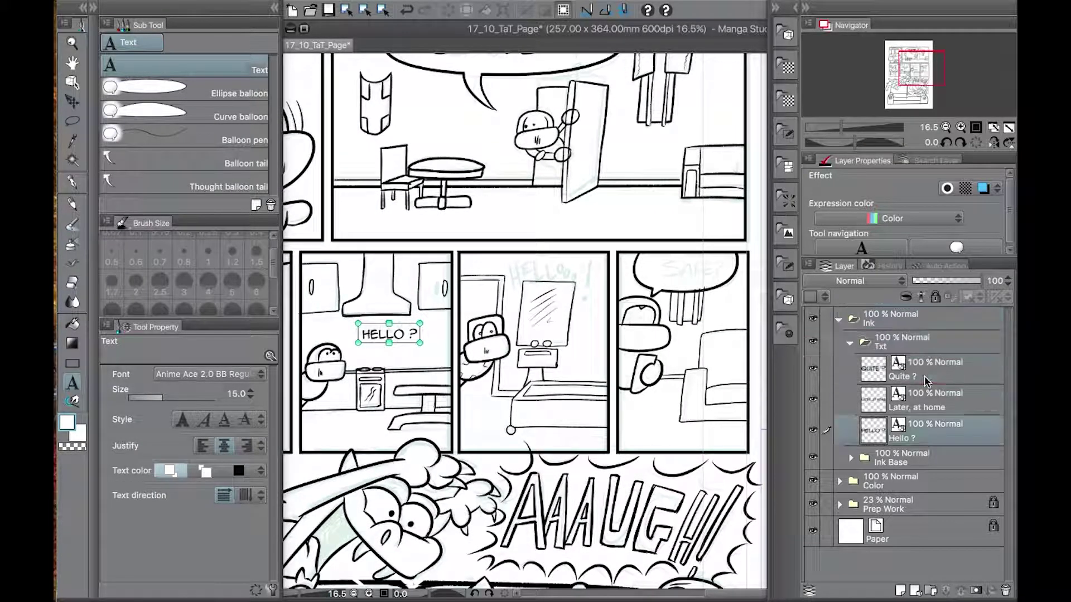
# Add the text "HELLO !!?" in black above the mirror in the bathroom panel and move its layer into the Txt folder
pyautogui.click(520, 273)
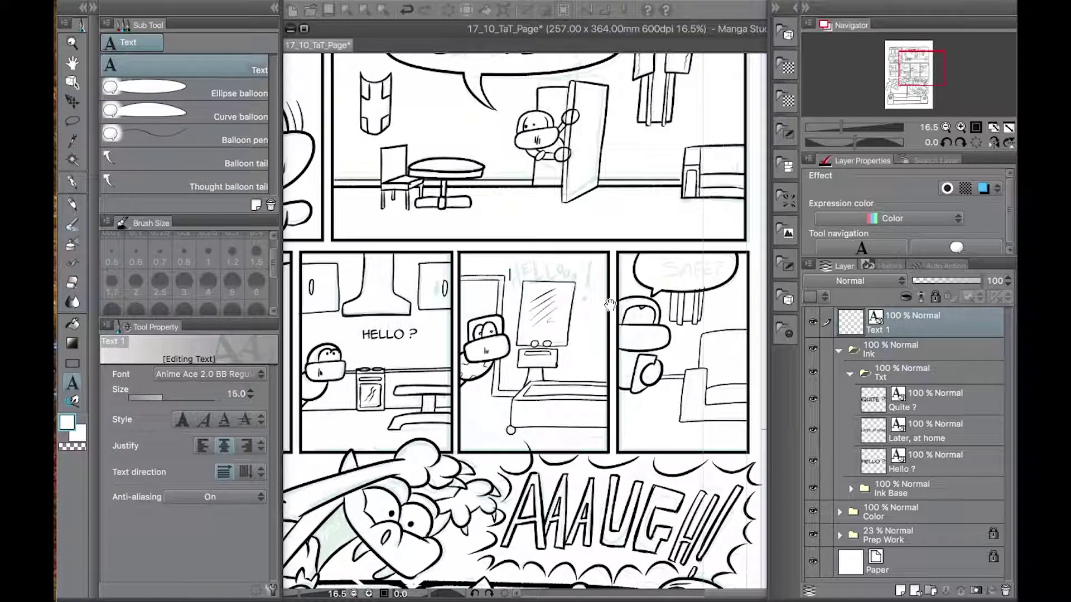
pyautogui.click(66, 424)
pyautogui.click(412, 151)
pyautogui.click(620, 423)
pyautogui.write('HE')
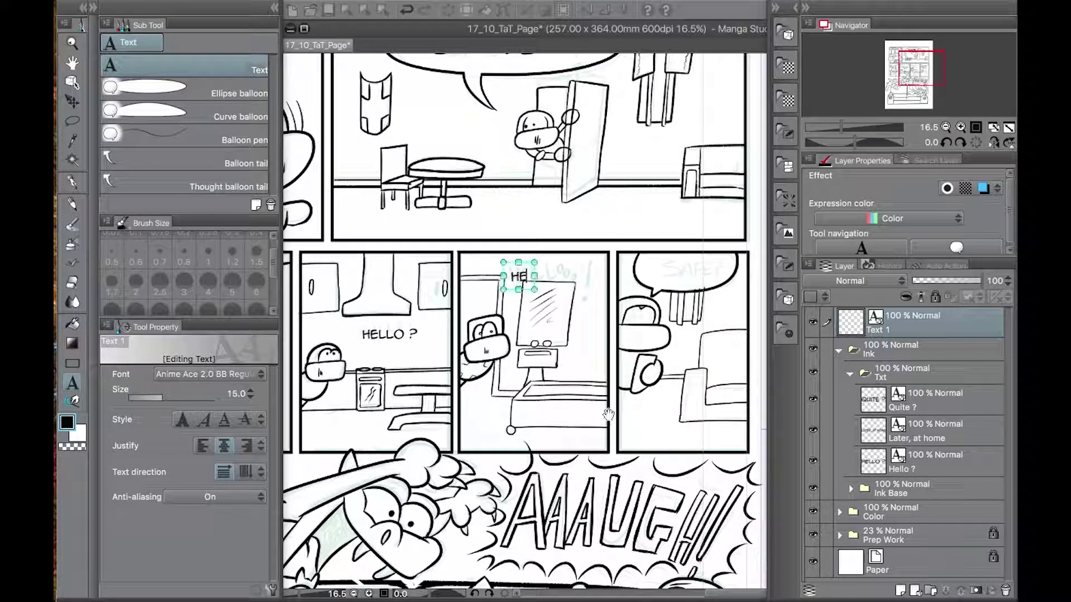
pyautogui.write('LLO !!?')
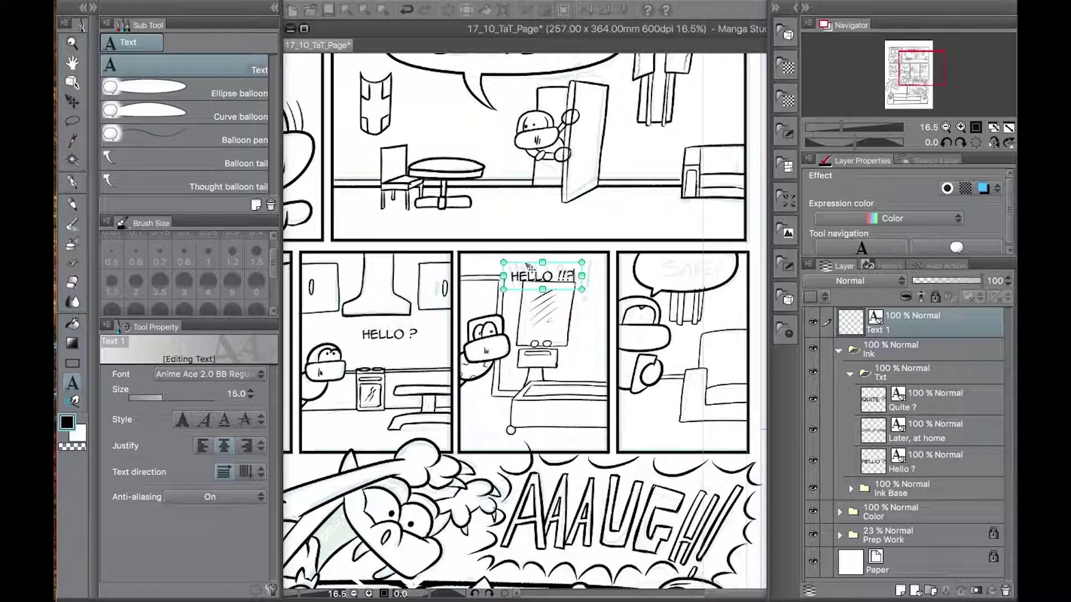
pyautogui.moveTo(529, 268); pyautogui.dragTo(536, 261)
pyautogui.moveTo(915, 325); pyautogui.dragTo(907, 367)
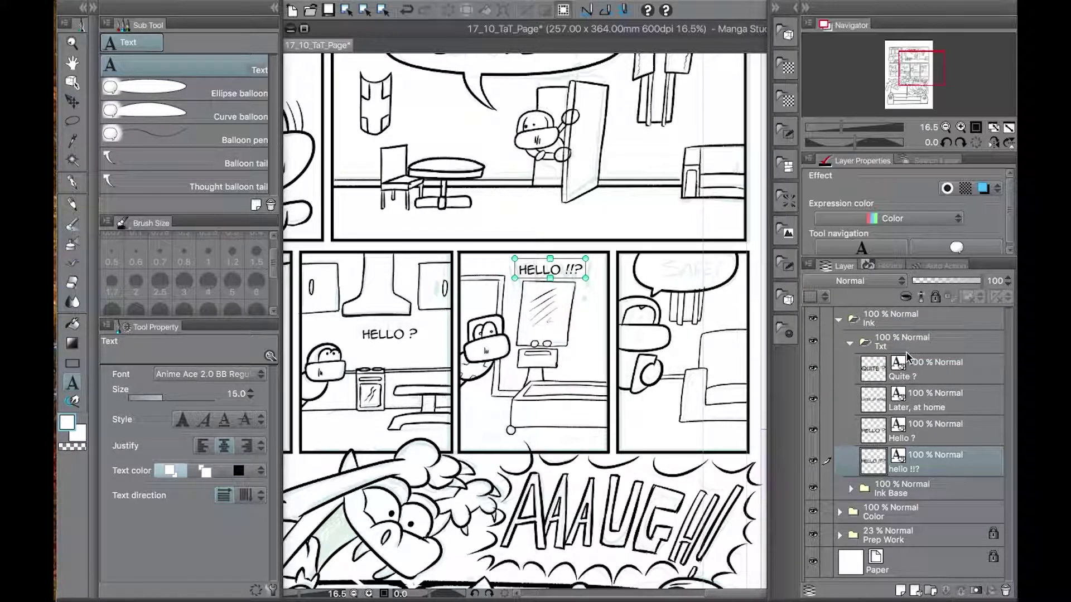
# Add the text "SAFE ?" in black inside the speech bubble of the small panel with the armchair
pyautogui.click(656, 270)
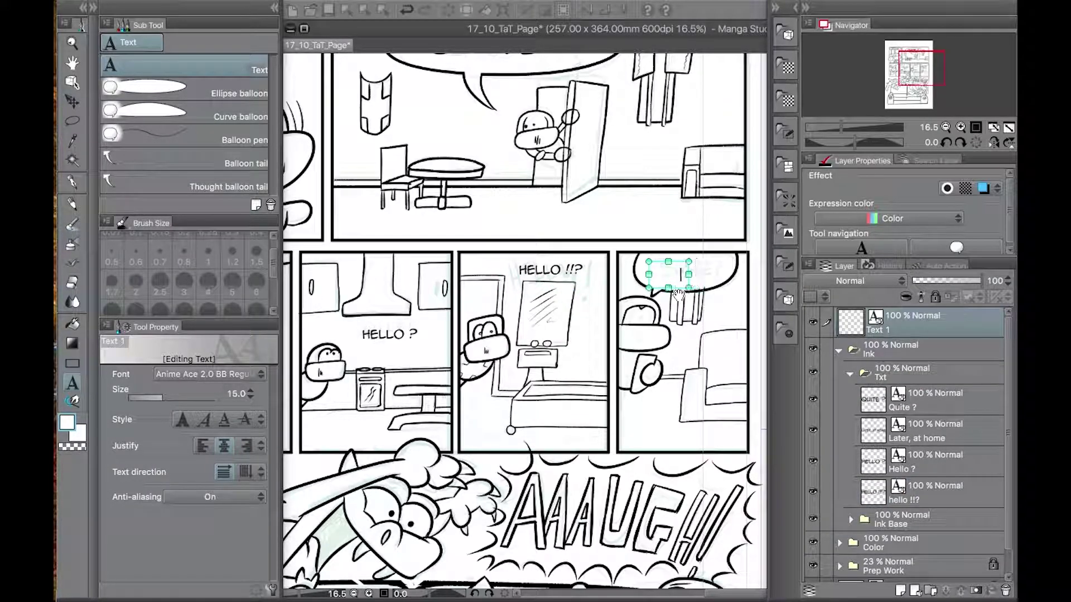
pyautogui.click(67, 423)
pyautogui.click(412, 162)
pyautogui.click(635, 425)
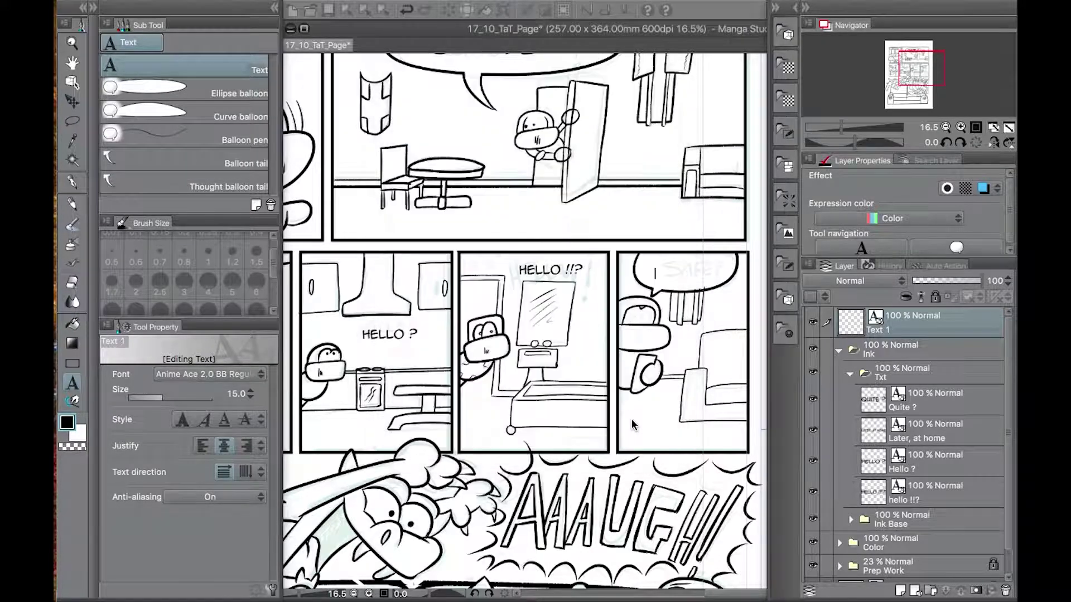
pyautogui.write('SAFE ?')
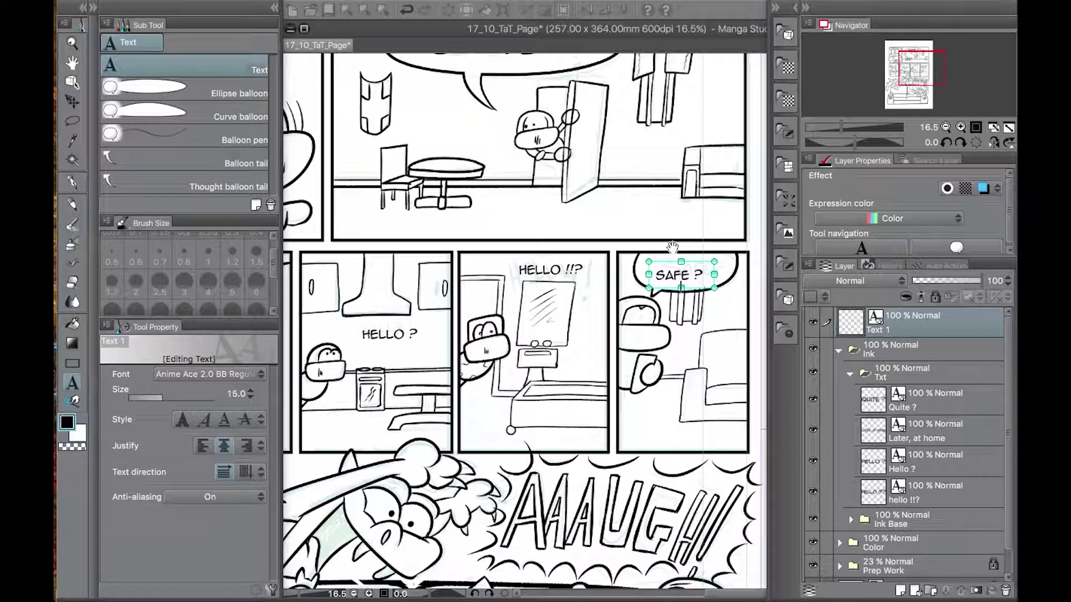
# Reposition the "SAFE ?" text in its bubble, set its size to 21, and move its layer into the Txt folder
pyautogui.moveTo(694, 261)
pyautogui.mouseDown()
pyautogui.moveTo(677, 293)
pyautogui.moveTo(677, 257)
pyautogui.mouseUp()
pyautogui.click(251, 393)
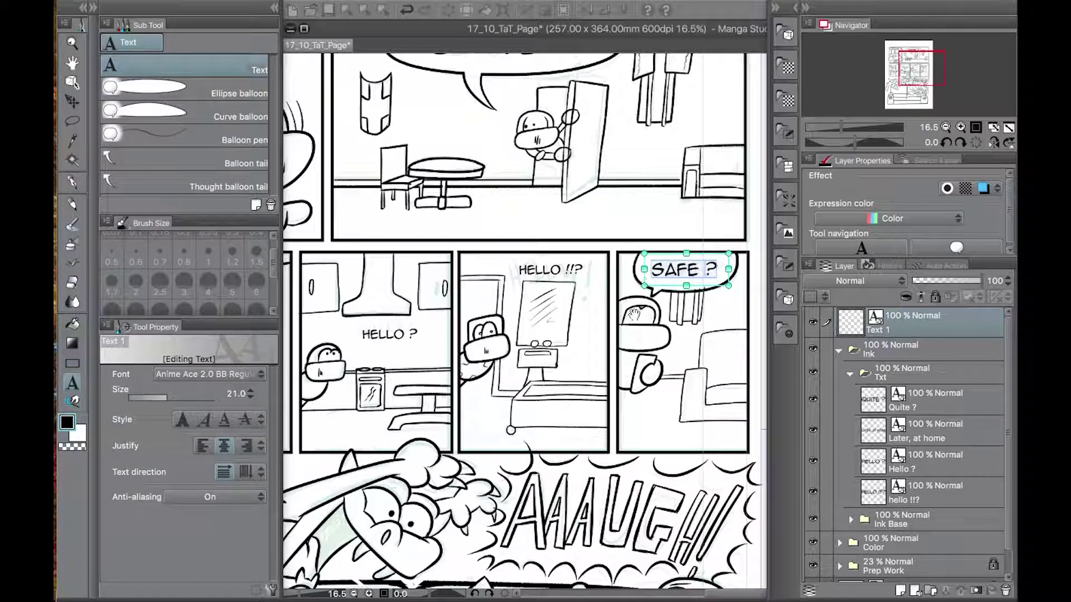
pyautogui.moveTo(923, 329); pyautogui.dragTo(940, 371)
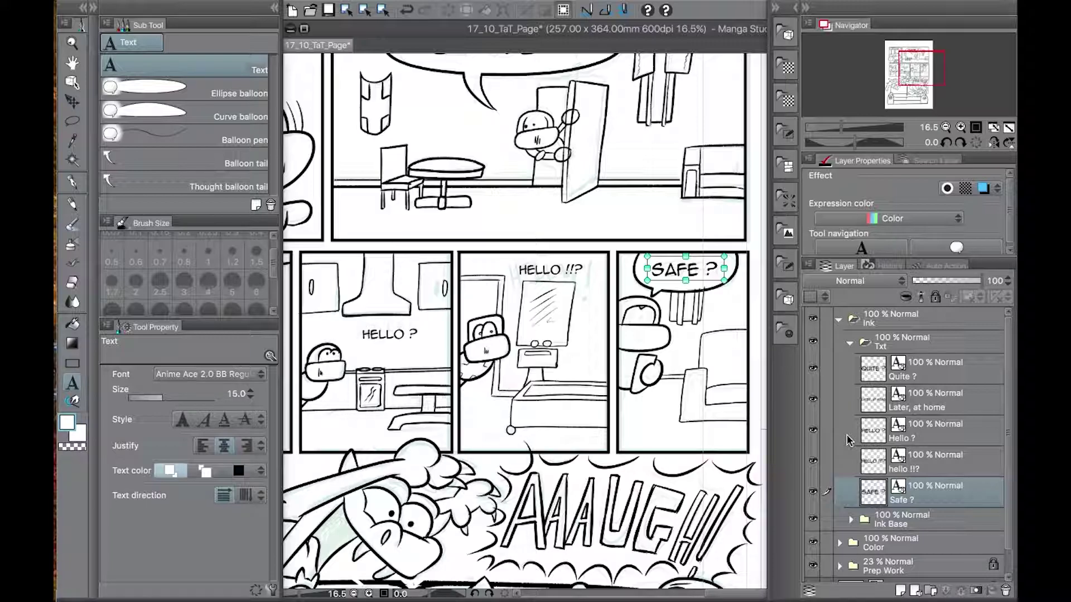
# Check the lettered panels at page scale and save the page
pyautogui.scroll(-2, 621, 413)
pyautogui.scroll(-1, 621, 415)
pyautogui.moveTo(599, 399); pyautogui.dragTo(620, 256)
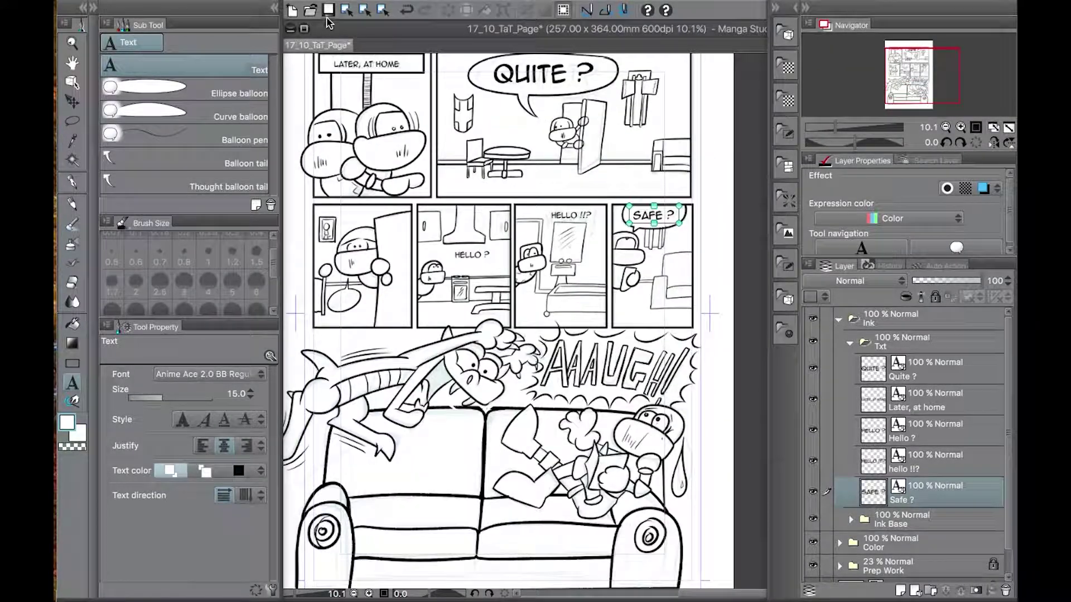
pyautogui.click(328, 10)
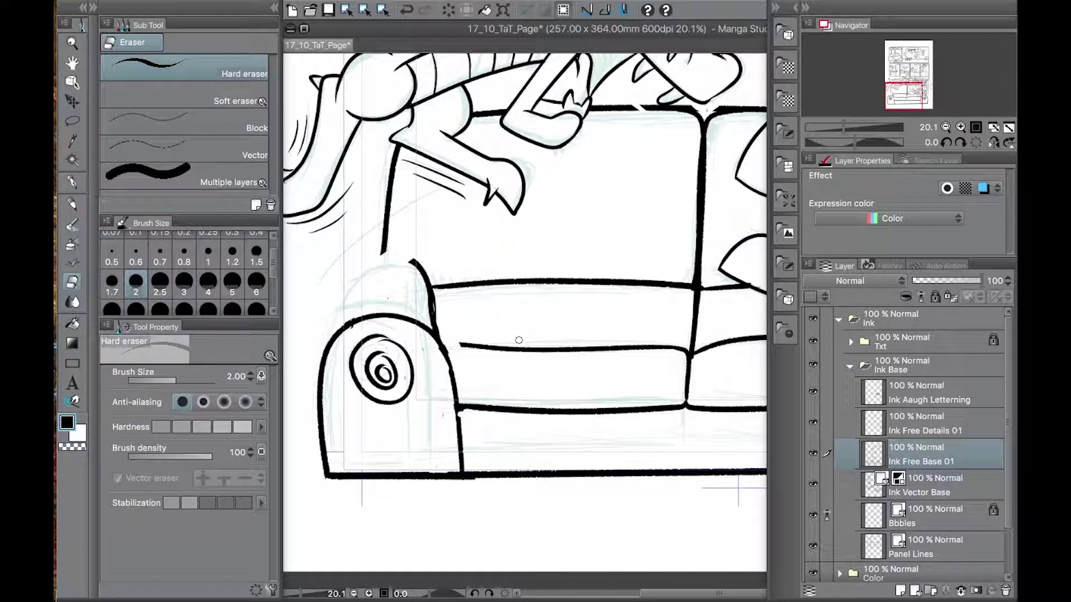
# Ink the missing arch behind the sofa's left armrest with the G-pen at size 2 on Ink Free Base 01
pyautogui.click(73, 181)
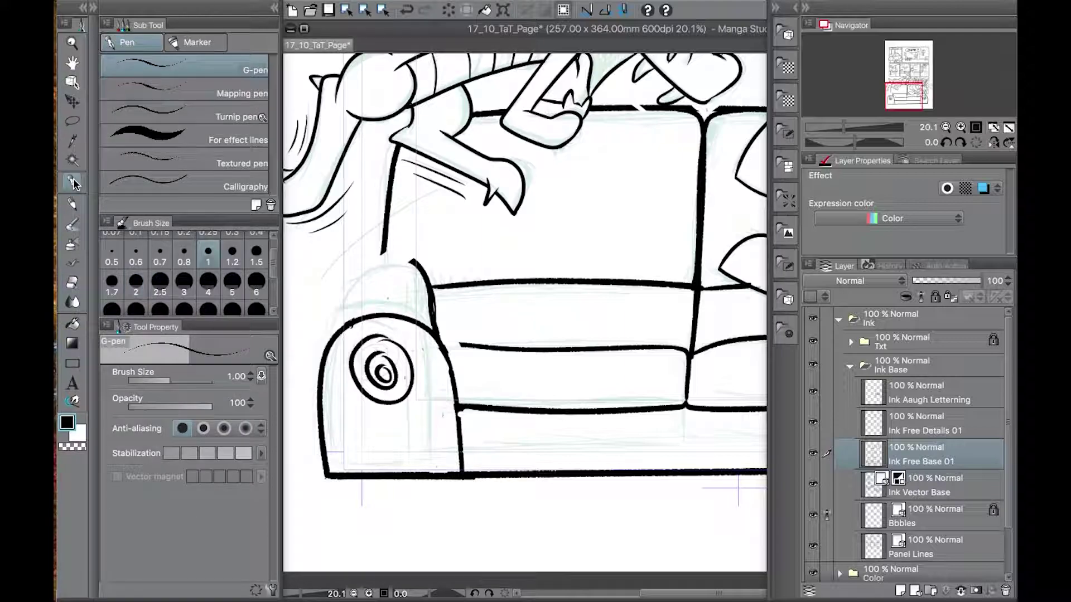
pyautogui.moveTo(339, 330); pyautogui.dragTo(428, 286)
pyautogui.press('super+z')
pyautogui.click(136, 285)
pyautogui.moveTo(339, 330)
pyautogui.mouseDown()
pyautogui.moveTo(357, 287)
pyautogui.moveTo(437, 337)
pyautogui.mouseUp()
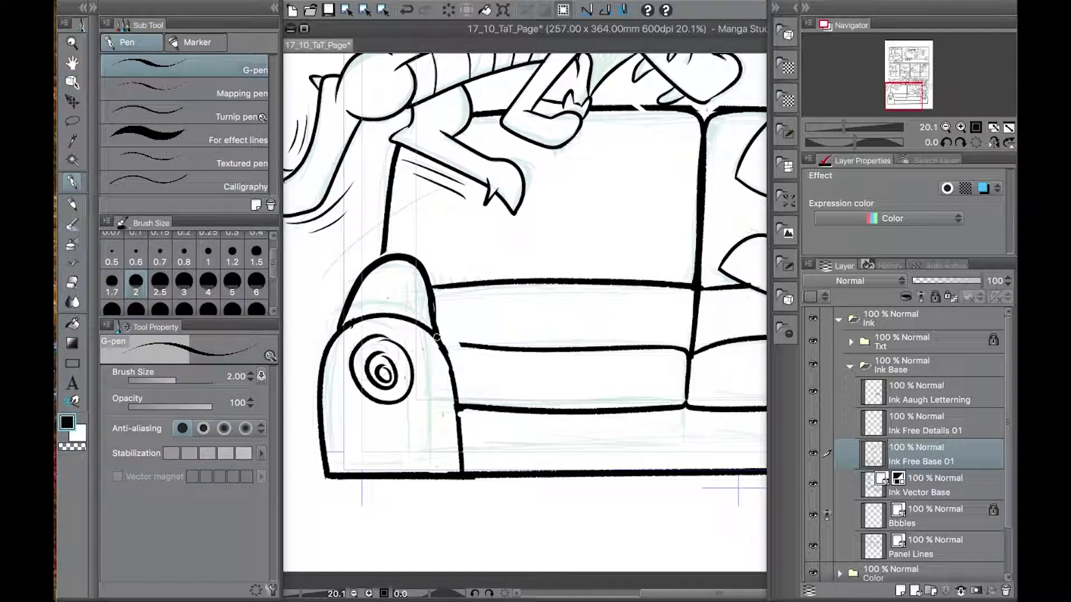
# Create a new raster layer above Ink Free Base 01 and lower Ink Free Base 01's opacity to 49%
pyautogui.click(900, 591)
pyautogui.click(926, 486)
pyautogui.click(947, 281)
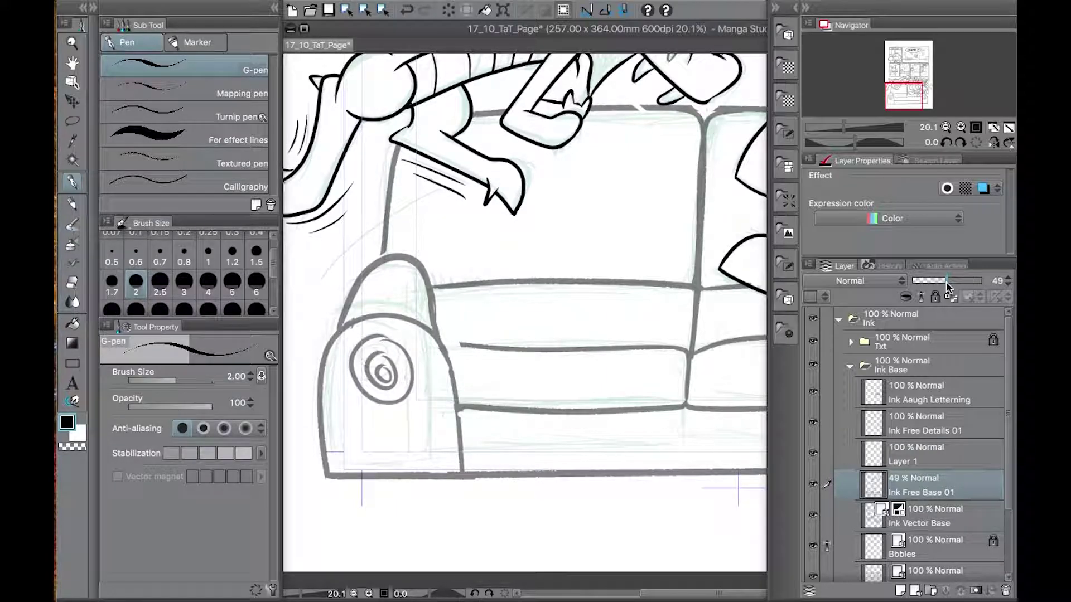
pyautogui.click(926, 455)
# Re-ink the sofa's bottom edge, left armrest and backrest outline on Layer 1 over the faded drawing
pyautogui.scroll(-2, 394, 352)
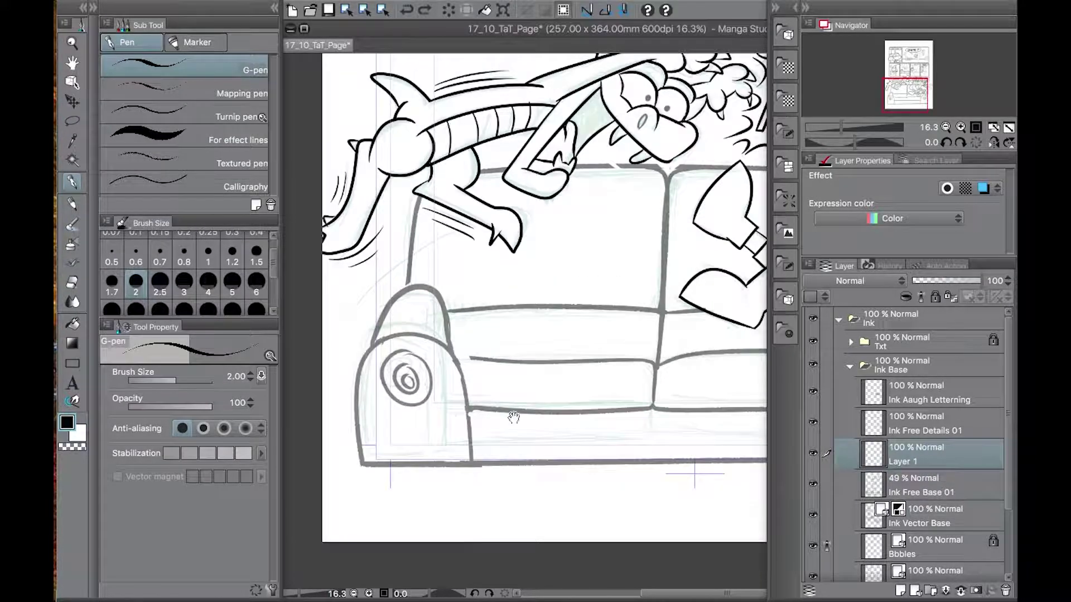
pyautogui.scroll(-1, 394, 353)
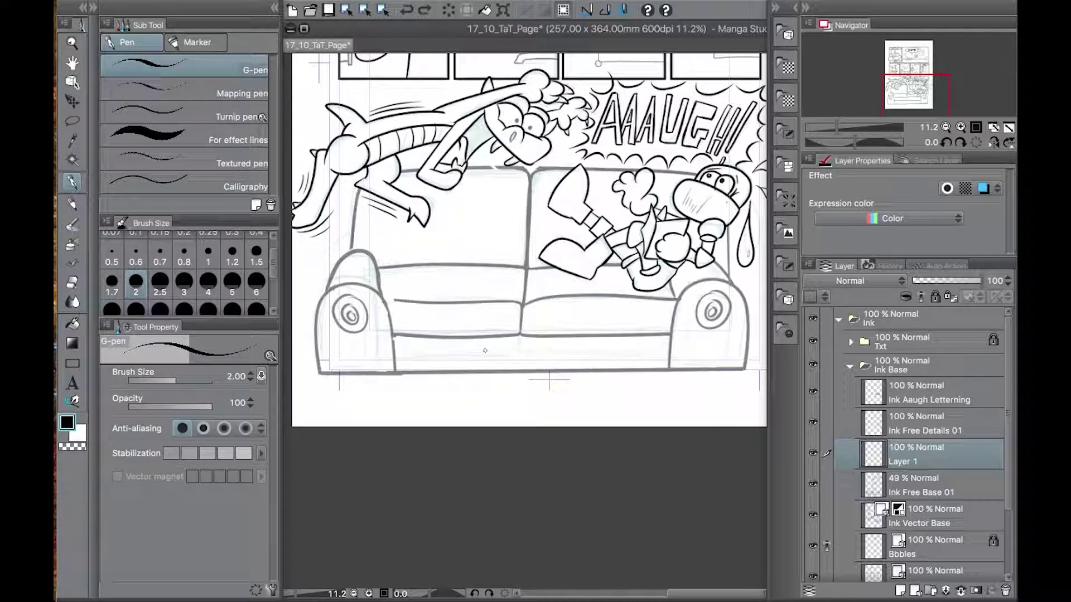
pyautogui.moveTo(372, 371); pyautogui.dragTo(749, 368)
pyautogui.moveTo(321, 374)
pyautogui.mouseDown()
pyautogui.moveTo(746, 369)
pyautogui.moveTo(387, 314)
pyautogui.moveTo(395, 370)
pyautogui.moveTo(360, 284)
pyautogui.moveTo(397, 368)
pyautogui.mouseUp()
pyautogui.hotkey('ctrl', 'z')
pyautogui.moveTo(325, 284)
pyautogui.mouseDown()
pyautogui.moveTo(377, 279)
pyautogui.moveTo(367, 178)
pyautogui.moveTo(518, 168)
pyautogui.moveTo(530, 273)
pyautogui.mouseUp()
pyautogui.moveTo(530, 178)
pyautogui.mouseDown()
pyautogui.moveTo(626, 165)
pyautogui.moveTo(697, 178)
pyautogui.moveTo(670, 166)
pyautogui.moveTo(531, 179)
pyautogui.mouseUp()
pyautogui.hotkey('ctrl', 'z')
pyautogui.moveTo(693, 180); pyautogui.dragTo(699, 237)
# Re-ink the sofa's right armrest front and the arch behind it on Layer 1
pyautogui.moveTo(669, 367); pyautogui.dragTo(724, 282)
pyautogui.hotkey('ctrl', 'z')
pyautogui.moveTo(745, 368)
pyautogui.mouseDown()
pyautogui.moveTo(746, 307)
pyautogui.moveTo(666, 350)
pyautogui.moveTo(746, 319)
pyautogui.mouseUp()
pyautogui.hotkey('ctrl', 'z')
pyautogui.hotkey('ctrl', 'z')
pyautogui.moveTo(671, 336)
pyautogui.mouseDown()
pyautogui.moveTo(718, 279)
pyautogui.moveTo(746, 373)
pyautogui.mouseUp()
pyautogui.hotkey('ctrl', 'z')
pyautogui.moveTo(668, 376)
pyautogui.mouseDown()
pyautogui.moveTo(669, 353)
pyautogui.moveTo(745, 368)
pyautogui.mouseUp()
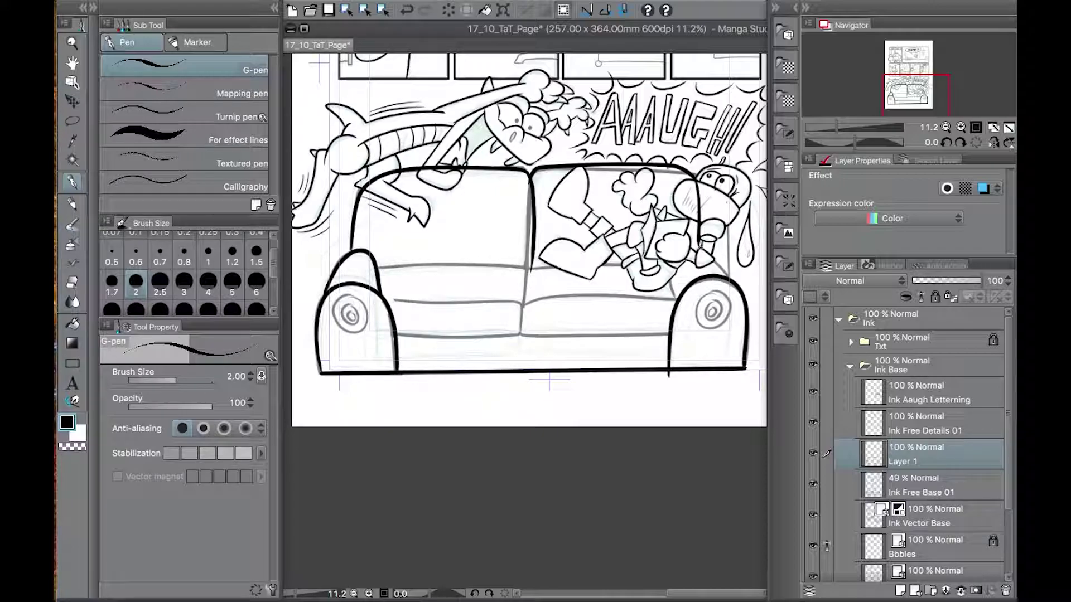
pyautogui.moveTo(695, 244)
pyautogui.mouseDown()
pyautogui.moveTo(665, 270)
pyautogui.moveTo(675, 301)
pyautogui.mouseUp()
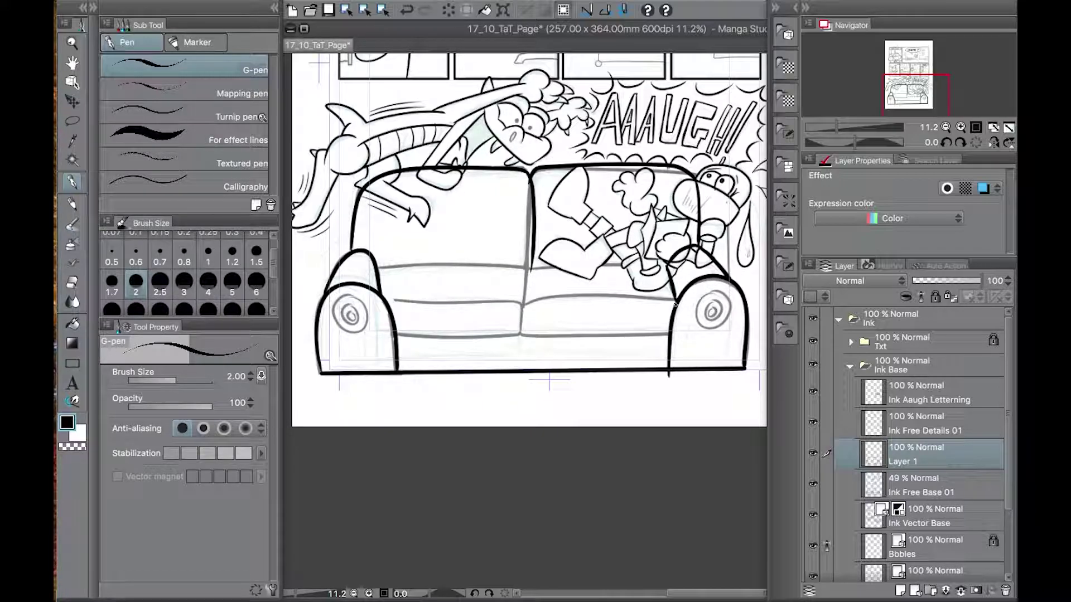
# Ink the line where the right back cushion meets the seat, undoing the extension of the centre divider
pyautogui.moveTo(533, 269); pyautogui.dragTo(667, 264)
pyautogui.hotkey('ctrl', 'z')
pyautogui.hotkey('ctrl', 'z')
pyautogui.moveTo(531, 269)
pyautogui.mouseDown()
pyautogui.moveTo(375, 268)
pyautogui.moveTo(532, 271)
pyautogui.moveTo(526, 304)
pyautogui.mouseUp()
pyautogui.hotkey('ctrl', 'z')
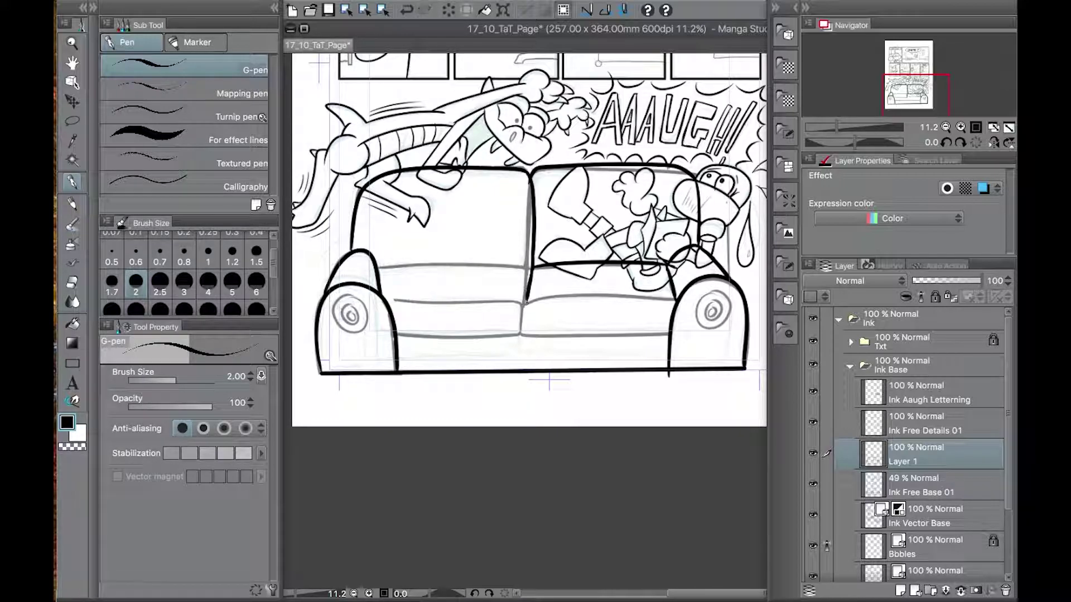
pyautogui.hotkey('ctrl', 'z')
pyautogui.hotkey('ctrl', 'z')
pyautogui.hotkey('ctrl', 'z')
pyautogui.hotkey('ctrl', 'z')
pyautogui.hotkey('ctrl', 'y')
pyautogui.hotkey('ctrl', 'y')
pyautogui.hotkey('ctrl', 'y')
# Erase the divider between the two back cushions and redraw it down to the seat line
pyautogui.press('e')
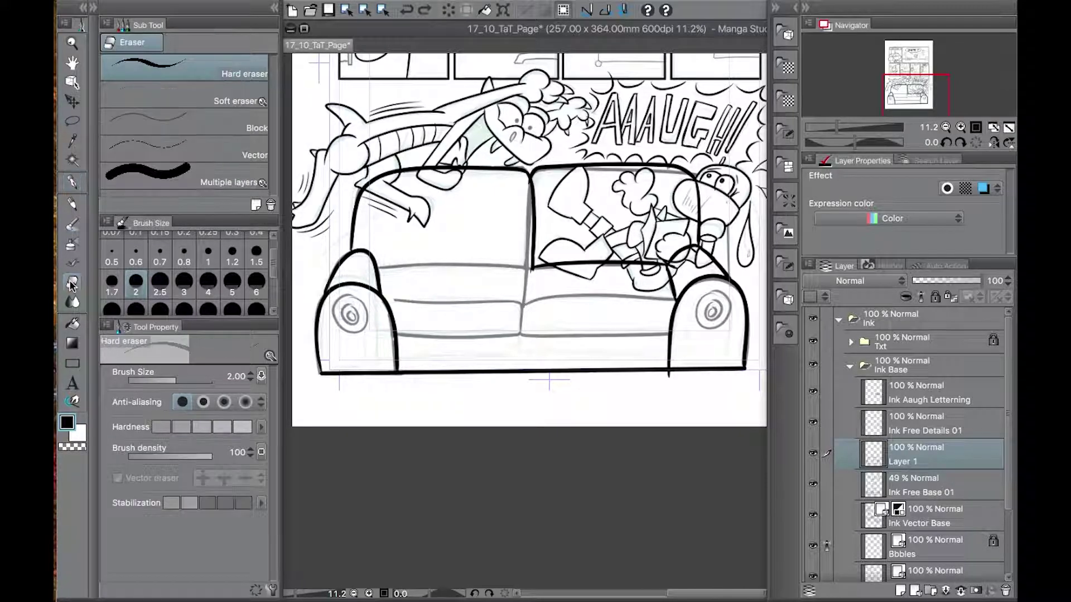
pyautogui.moveTo(532, 176); pyautogui.dragTo(529, 256)
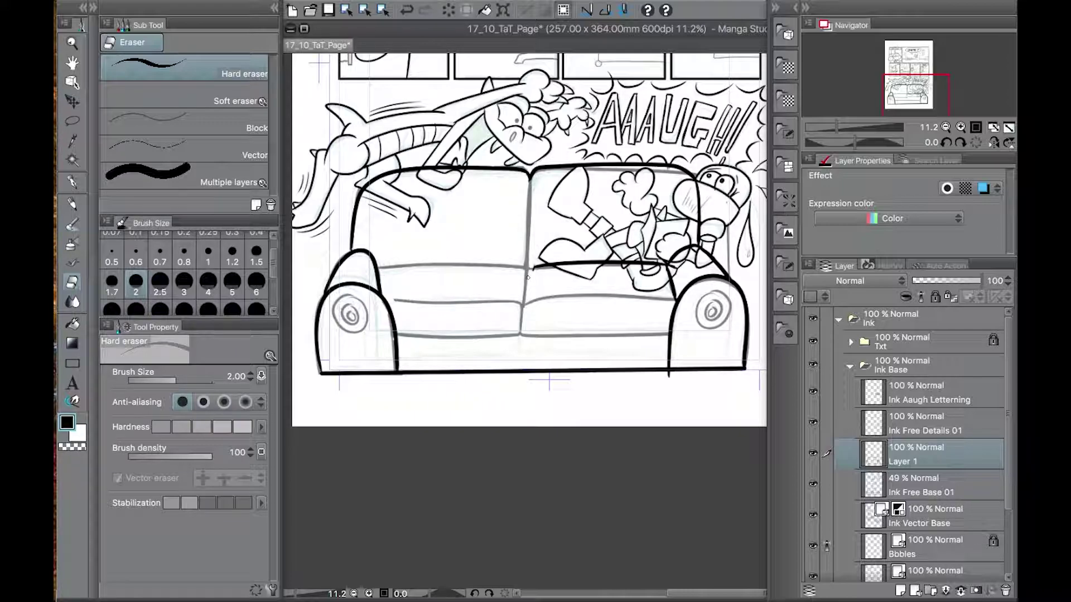
pyautogui.click(73, 182)
pyautogui.moveTo(530, 177)
pyautogui.mouseDown()
pyautogui.moveTo(528, 271)
pyautogui.moveTo(529, 250)
pyautogui.mouseUp()
pyautogui.hotkey('ctrl', 'z')
pyautogui.moveTo(530, 204); pyautogui.dragTo(527, 271)
pyautogui.moveTo(527, 269); pyautogui.dragTo(564, 261)
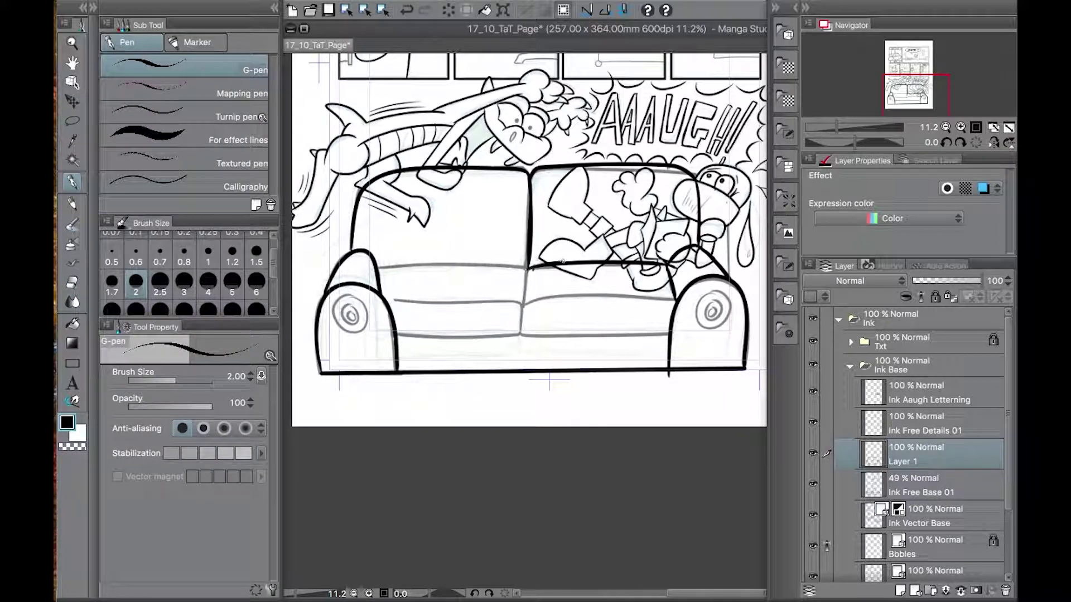
# Ink the sofa's seat cushion edges, the divider between them and the left cushion's back line
pyautogui.moveTo(522, 333)
pyautogui.mouseDown()
pyautogui.moveTo(673, 333)
pyautogui.moveTo(420, 333)
pyautogui.moveTo(523, 334)
pyautogui.mouseUp()
pyautogui.hotkey('ctrl', 'z')
pyautogui.hotkey('ctrl', 'z')
pyautogui.moveTo(391, 300); pyautogui.dragTo(675, 300)
pyautogui.hotkey('ctrl', 'z')
pyautogui.hotkey('ctrl', 'z')
pyautogui.hotkey('ctrl', 'z')
pyautogui.hotkey('ctrl', 'z')
pyautogui.moveTo(522, 306); pyautogui.dragTo(393, 303)
pyautogui.hotkey('ctrl', 'z')
pyautogui.moveTo(522, 306)
pyautogui.mouseDown()
pyautogui.moveTo(389, 304)
pyautogui.moveTo(530, 267)
pyautogui.mouseUp()
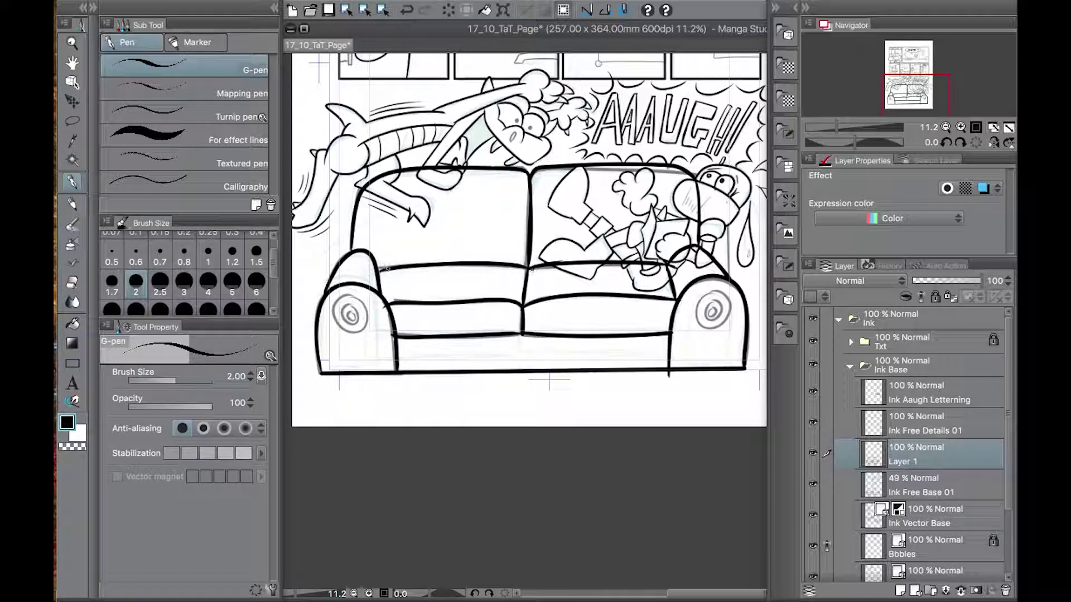
# Ink the concentric circle details on the fronts of both sofa armrests
pyautogui.moveTo(718, 292)
pyautogui.mouseDown()
pyautogui.moveTo(700, 324)
pyautogui.moveTo(728, 298)
pyautogui.moveTo(698, 321)
pyautogui.moveTo(719, 292)
pyautogui.moveTo(714, 308)
pyautogui.mouseUp()
pyautogui.hotkey('ctrl', 'z')
pyautogui.hotkey('ctrl', 'z')
pyautogui.moveTo(359, 297)
pyautogui.mouseDown()
pyautogui.moveTo(343, 301)
pyautogui.moveTo(366, 315)
pyautogui.moveTo(350, 315)
pyautogui.mouseUp()
# Erase the sofa lines that cross the dinosaur and the character lying on the sofa
pyautogui.press('e')
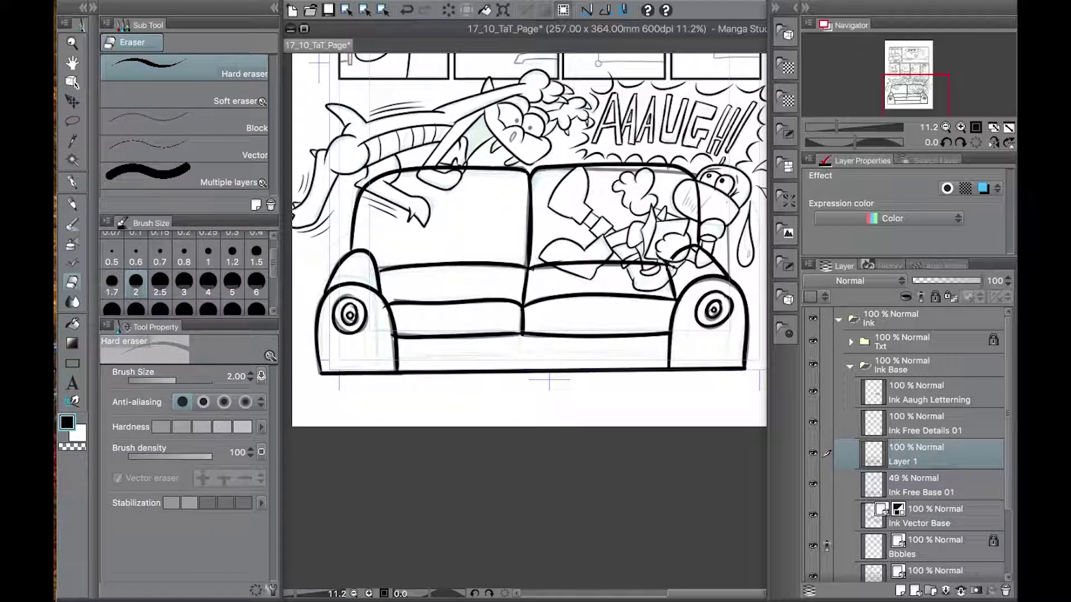
pyautogui.moveTo(708, 255); pyautogui.dragTo(701, 232)
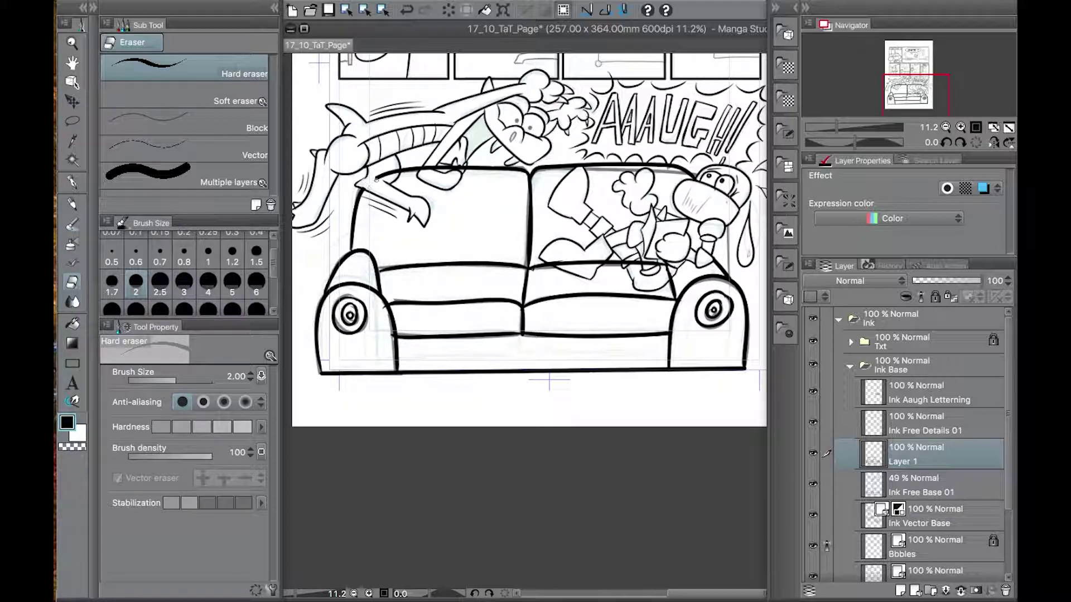
pyautogui.moveTo(430, 171); pyautogui.dragTo(431, 164)
pyautogui.moveTo(623, 263); pyautogui.dragTo(638, 266)
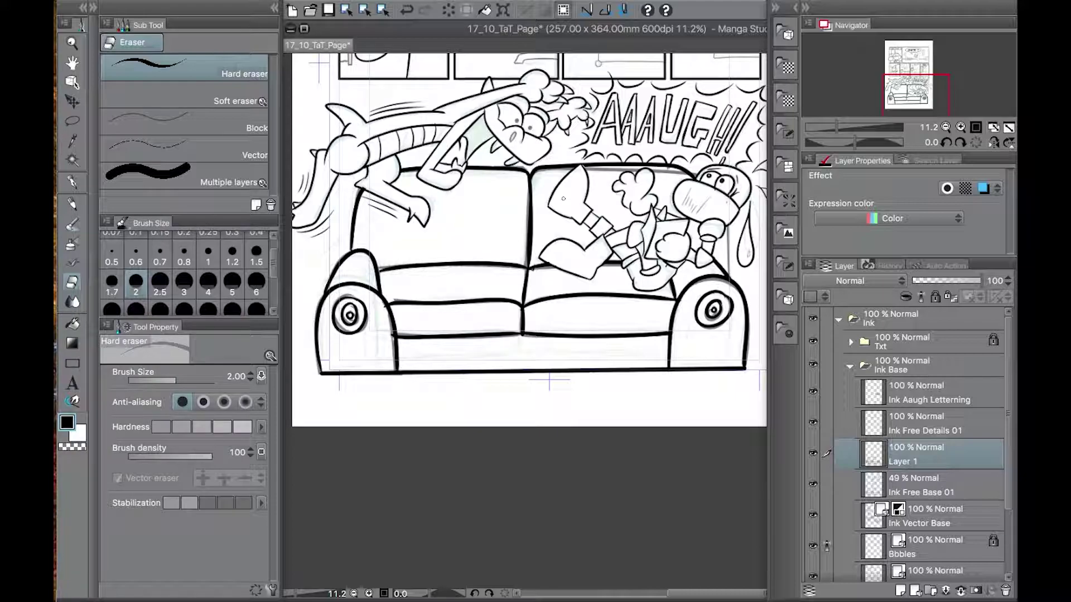
# Lasso the old sofa drawing on Ink Free Base 01, clear it, and deselect
pyautogui.click(939, 488)
pyautogui.press('m')
pyautogui.moveTo(368, 189)
pyautogui.mouseDown()
pyautogui.moveTo(525, 378)
pyautogui.moveTo(763, 317)
pyautogui.moveTo(687, 162)
pyautogui.moveTo(373, 173)
pyautogui.mouseUp()
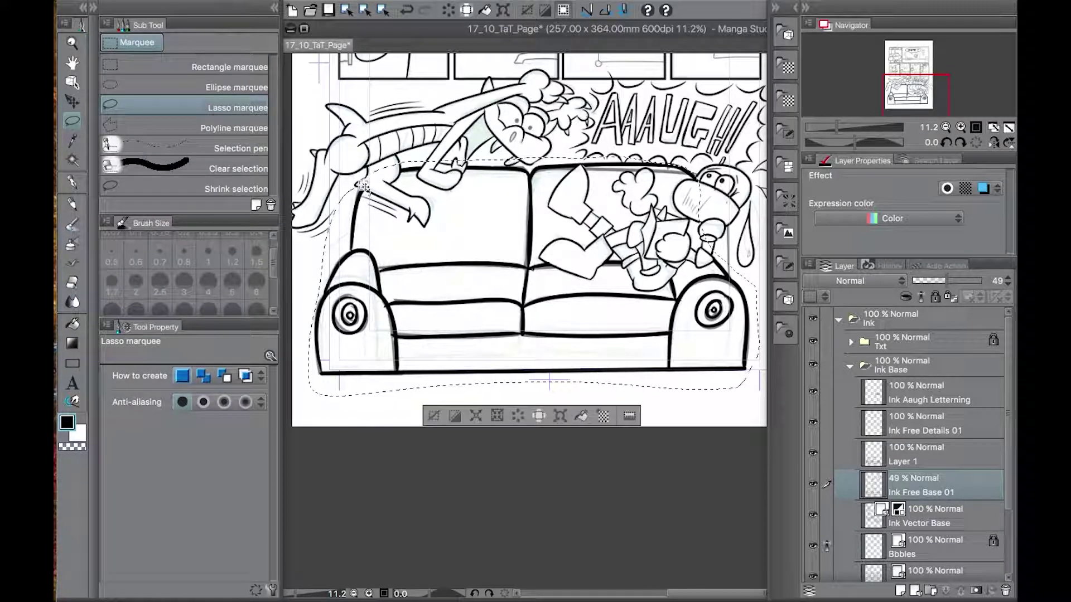
pyautogui.click(519, 416)
pyautogui.press('super+d')
# Merge Layer 1 with the lower Ink Free Base 01 layer
pyautogui.click(966, 448)
pyautogui.rightClick(966, 447)
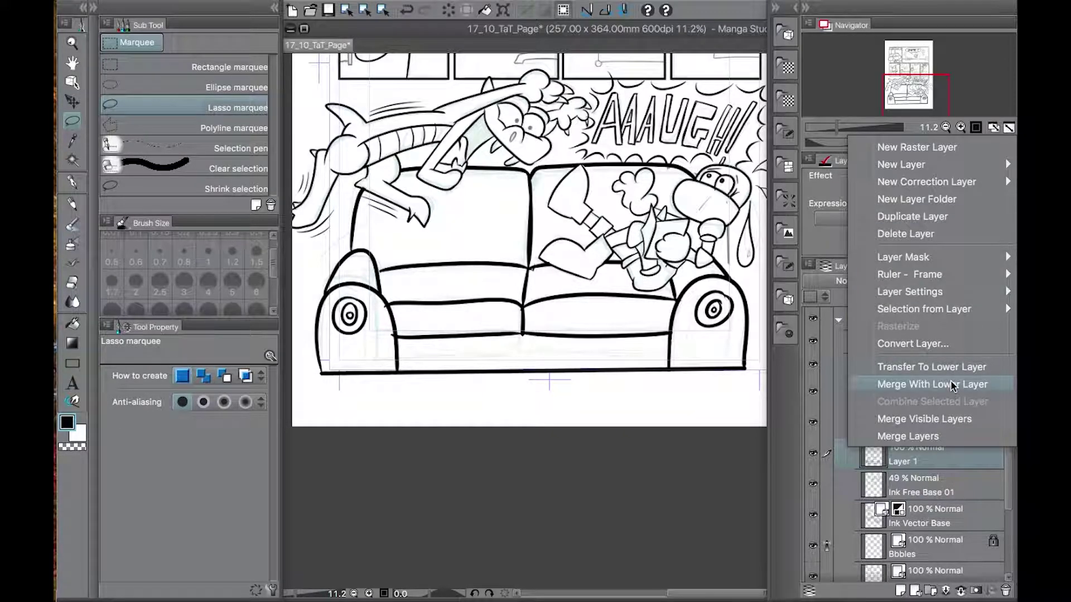
pyautogui.click(944, 385)
# Select the bottom scene with a rectangular marquee and shift the Ink Free Base 01 sofa slightly right and up to centre it on the page
pyautogui.scroll(-2, 575, 285)
pyautogui.moveTo(448, 332); pyautogui.dragTo(564, 280)
pyautogui.click(407, 354)
pyautogui.click(234, 66)
pyautogui.moveTo(440, 183)
pyautogui.mouseDown()
pyautogui.moveTo(597, 320)
pyautogui.moveTo(685, 339)
pyautogui.mouseUp()
pyautogui.click(593, 366)
pyautogui.moveTo(604, 308); pyautogui.dragTo(611, 303)
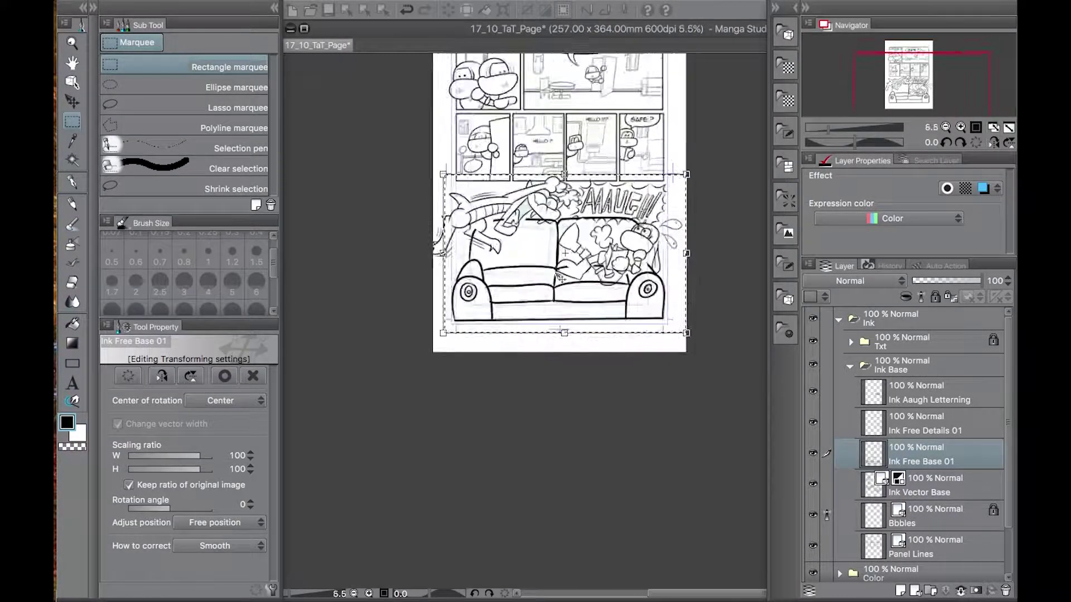
pyautogui.scroll(3, 583, 226)
pyautogui.press('Return')
pyautogui.click(455, 444)
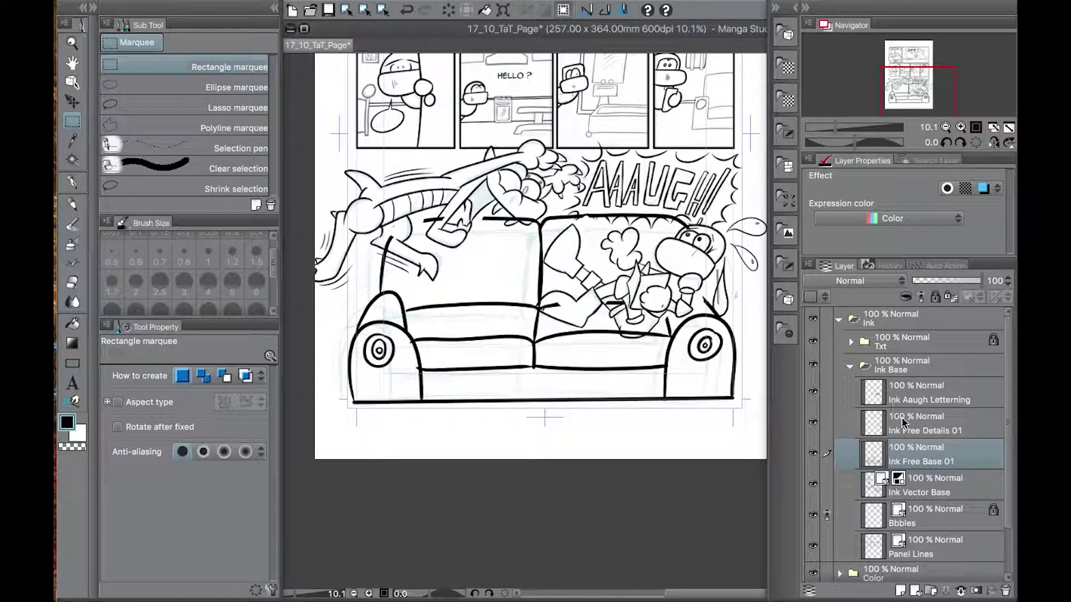
# Select the bottom scene's characters on Ink Vector Base and move them slightly right and up to fit the shifted sofa
pyautogui.click(915, 494)
pyautogui.moveTo(312, 135); pyautogui.dragTo(770, 355)
pyautogui.hotkey('ctrl', 't')
pyautogui.moveTo(527, 291); pyautogui.dragTo(534, 274)
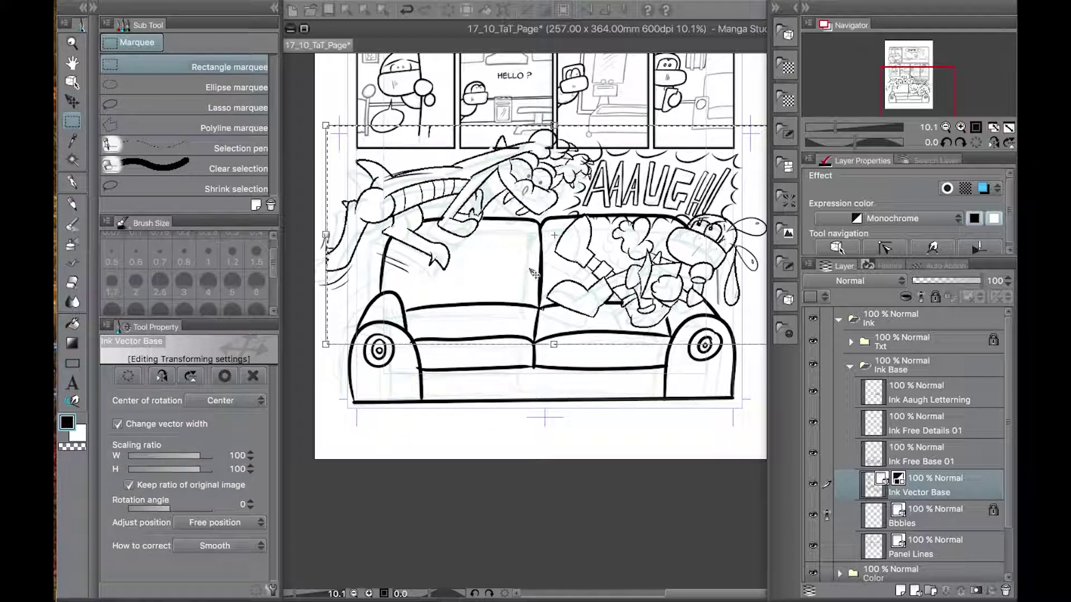
pyautogui.press('Return')
pyautogui.click(457, 366)
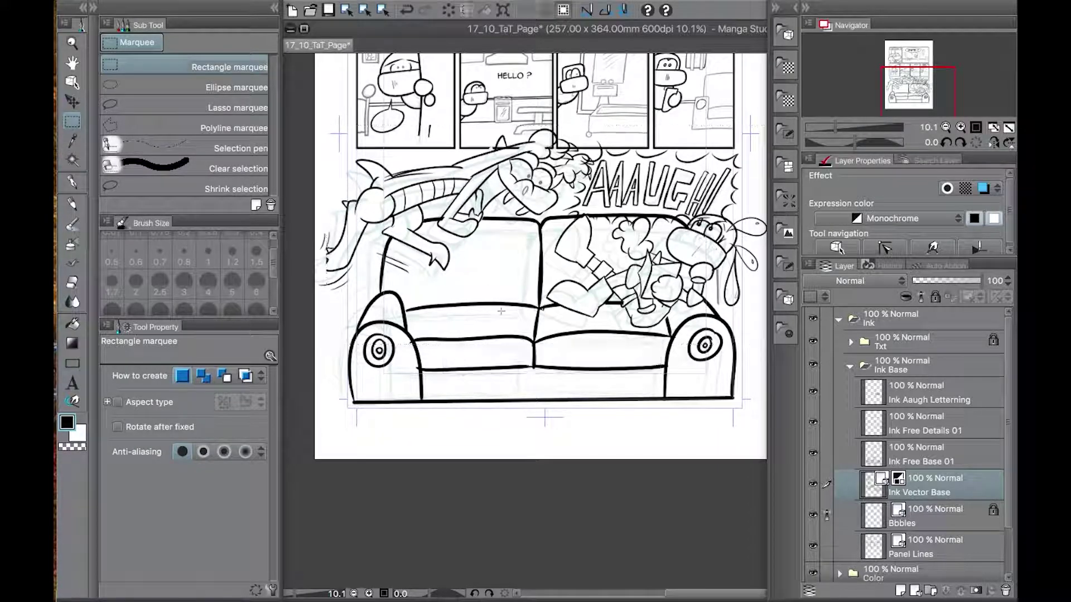
# Select the bottom scene on Ink Free Details 01 with a rectangular marquee, nudge its details slightly left and up, and deselect
pyautogui.click(912, 460)
pyautogui.click(883, 430)
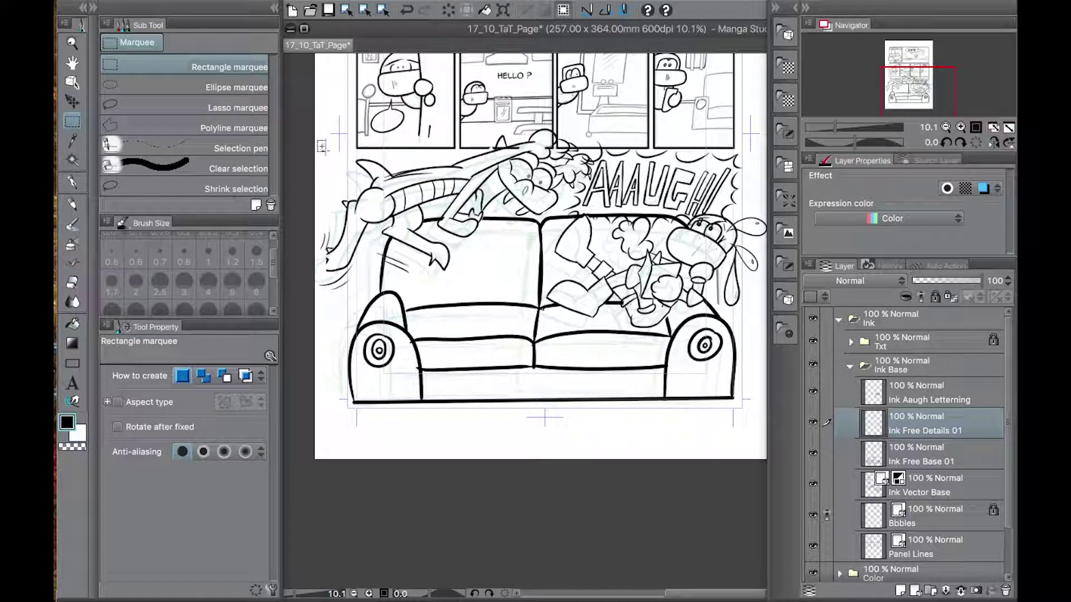
pyautogui.moveTo(317, 140); pyautogui.dragTo(765, 439)
pyautogui.click(526, 458)
pyautogui.press('super+z')
pyautogui.click(568, 457)
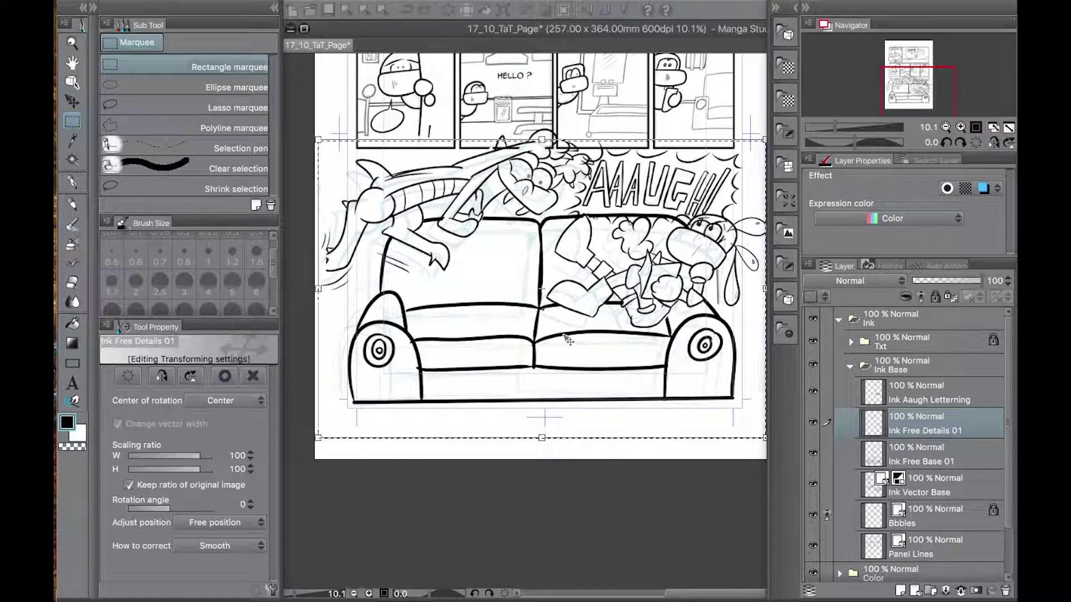
pyautogui.moveTo(565, 345); pyautogui.dragTo(559, 341)
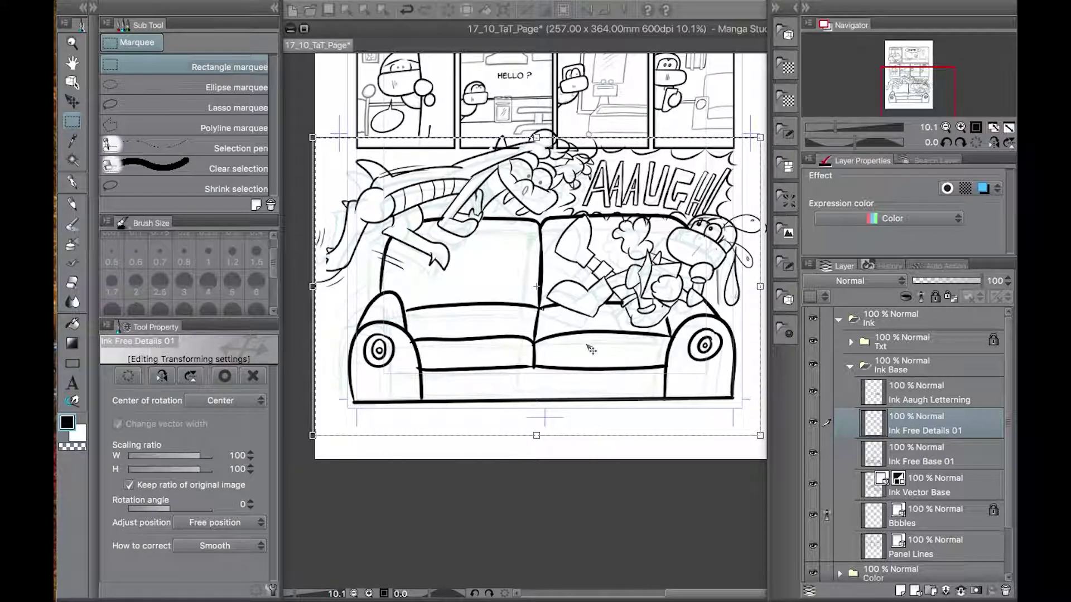
pyautogui.press('Return')
pyautogui.hotkey('ctrl', 'd')
# Erase overlapping detail lines around the flying and fallen characters on Ink Free Details 01, undoing the last stroke
pyautogui.scroll(2, 534, 302)
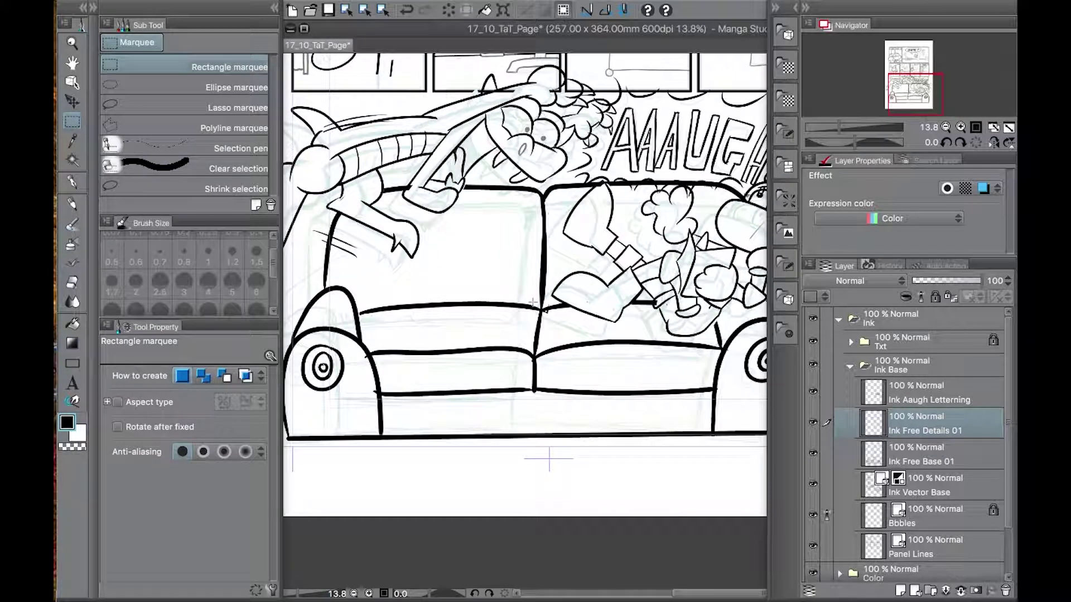
pyautogui.moveTo(506, 249); pyautogui.dragTo(551, 274)
pyautogui.press('e')
pyautogui.click(232, 286)
pyautogui.moveTo(380, 272); pyautogui.dragTo(400, 283)
pyautogui.moveTo(402, 290); pyautogui.dragTo(479, 299)
pyautogui.moveTo(373, 237); pyautogui.dragTo(377, 268)
pyautogui.moveTo(447, 223); pyautogui.dragTo(402, 372)
pyautogui.moveTo(458, 298); pyautogui.dragTo(388, 318)
pyautogui.moveTo(594, 376)
pyautogui.mouseDown()
pyautogui.moveTo(483, 340)
pyautogui.moveTo(401, 345)
pyautogui.mouseUp()
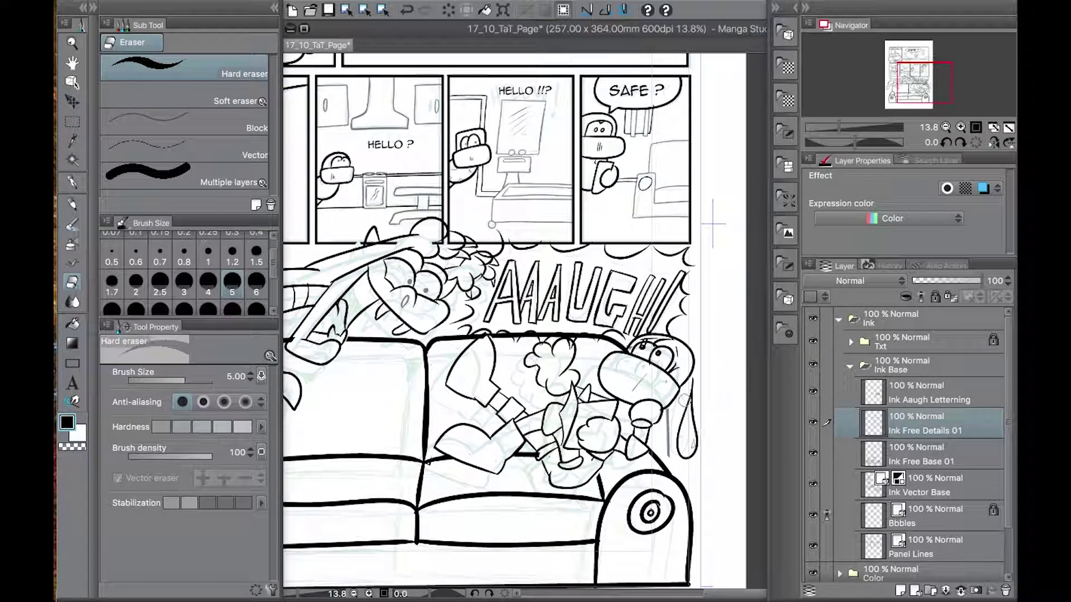
pyautogui.hotkey('ctrl', 'z')
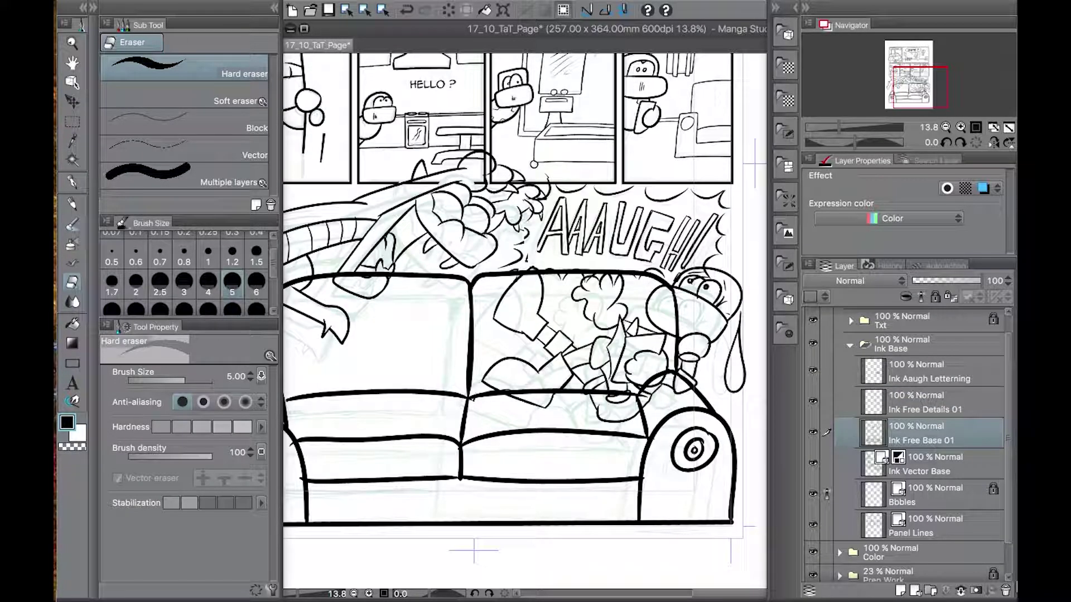
# Erase the sofa back and armrest lines that run through the fallen character on Ink Free Base 01
pyautogui.moveTo(533, 273); pyautogui.dragTo(531, 271)
pyautogui.moveTo(619, 269); pyautogui.dragTo(589, 260)
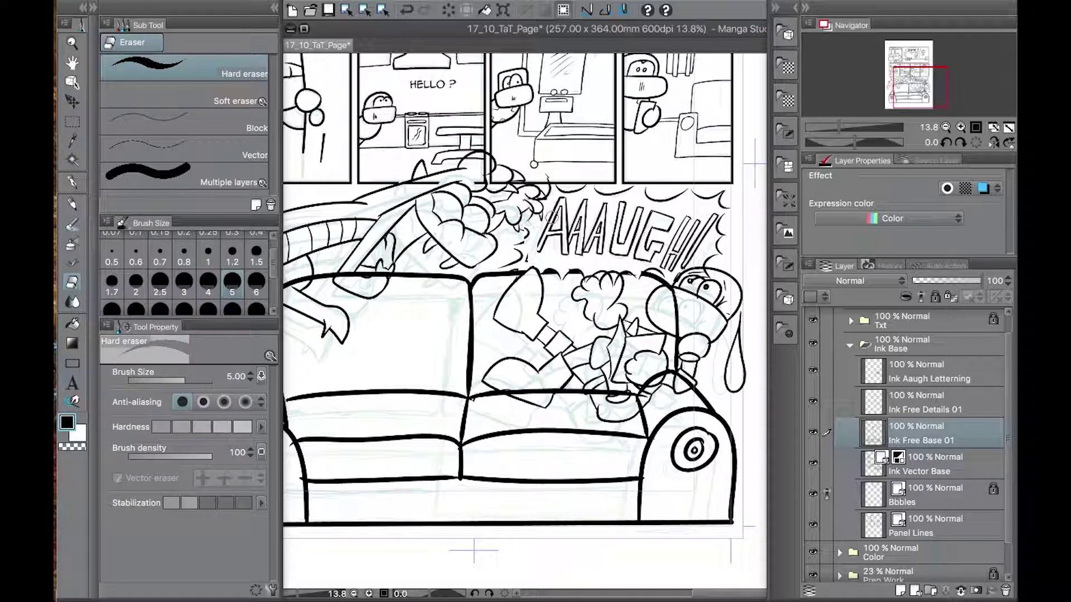
pyautogui.moveTo(669, 288)
pyautogui.mouseDown()
pyautogui.moveTo(678, 380)
pyautogui.moveTo(629, 399)
pyautogui.moveTo(596, 395)
pyautogui.moveTo(599, 376)
pyautogui.moveTo(522, 392)
pyautogui.mouseUp()
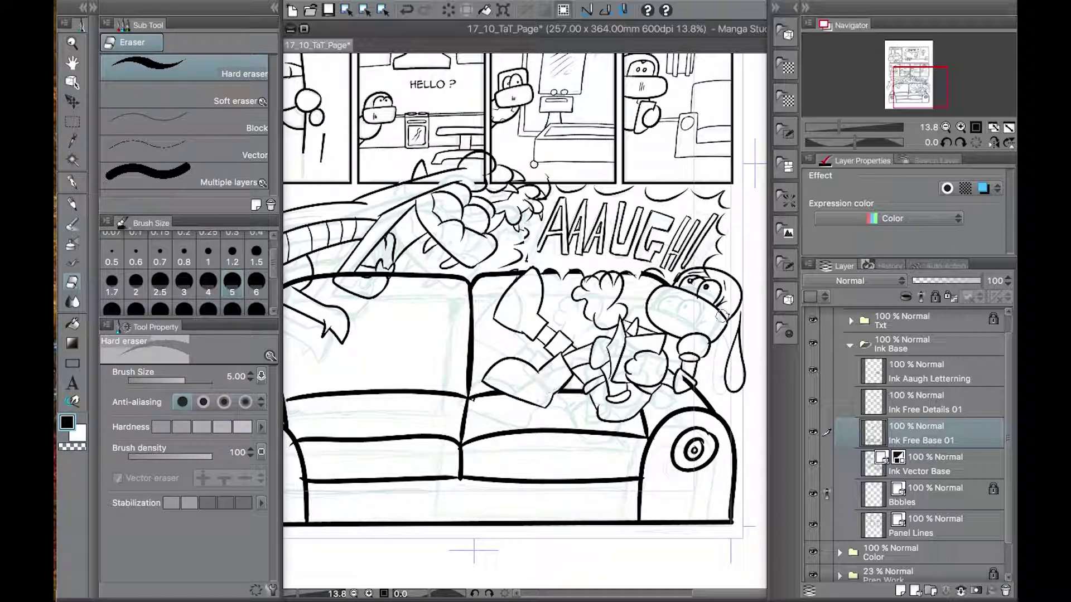
# Erase stray lines around the fallen character's head on Ink Free Details 01 and above the raised foot on Ink Aaugh Letterning
pyautogui.click(948, 412)
pyautogui.moveTo(722, 282)
pyautogui.mouseDown()
pyautogui.moveTo(692, 279)
pyautogui.moveTo(715, 293)
pyautogui.moveTo(685, 280)
pyautogui.moveTo(729, 307)
pyautogui.mouseUp()
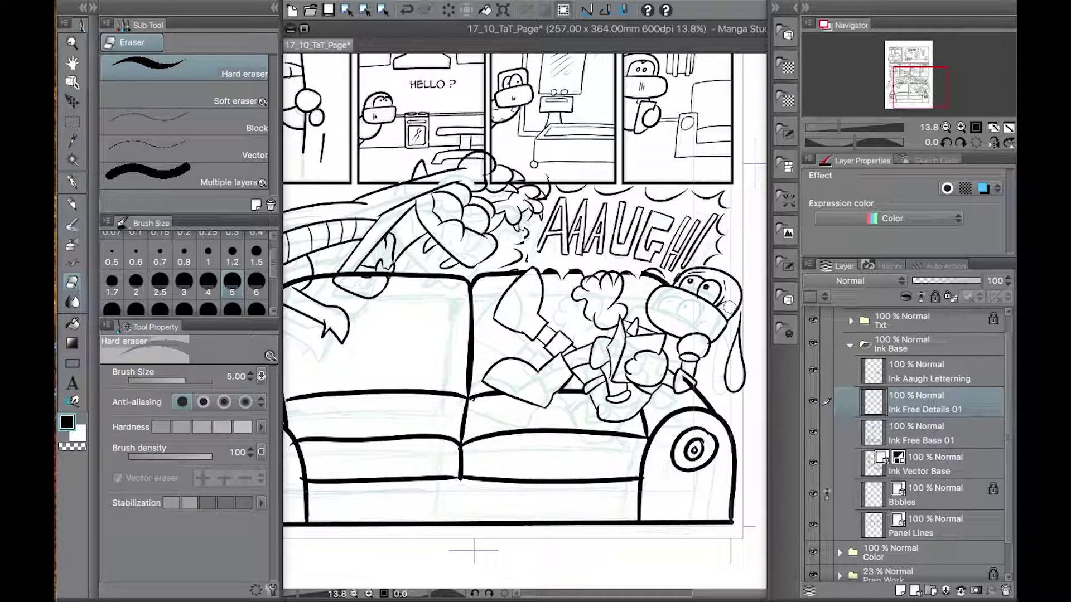
pyautogui.click(958, 381)
pyautogui.moveTo(527, 256); pyautogui.dragTo(531, 265)
pyautogui.moveTo(491, 387); pyautogui.dragTo(552, 349)
pyautogui.click(949, 441)
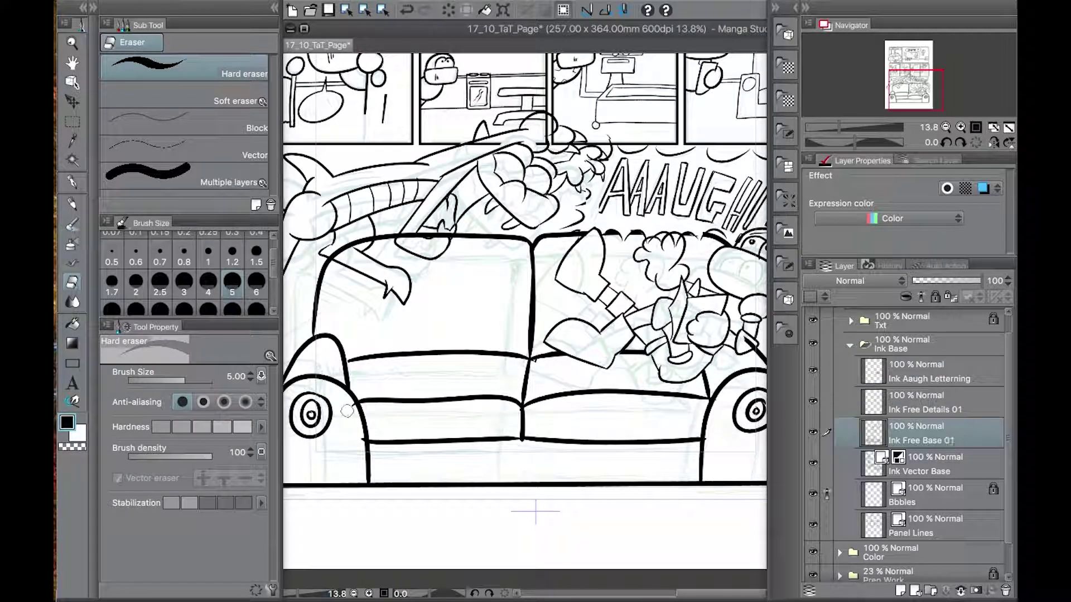
pyautogui.moveTo(679, 387); pyautogui.dragTo(534, 383)
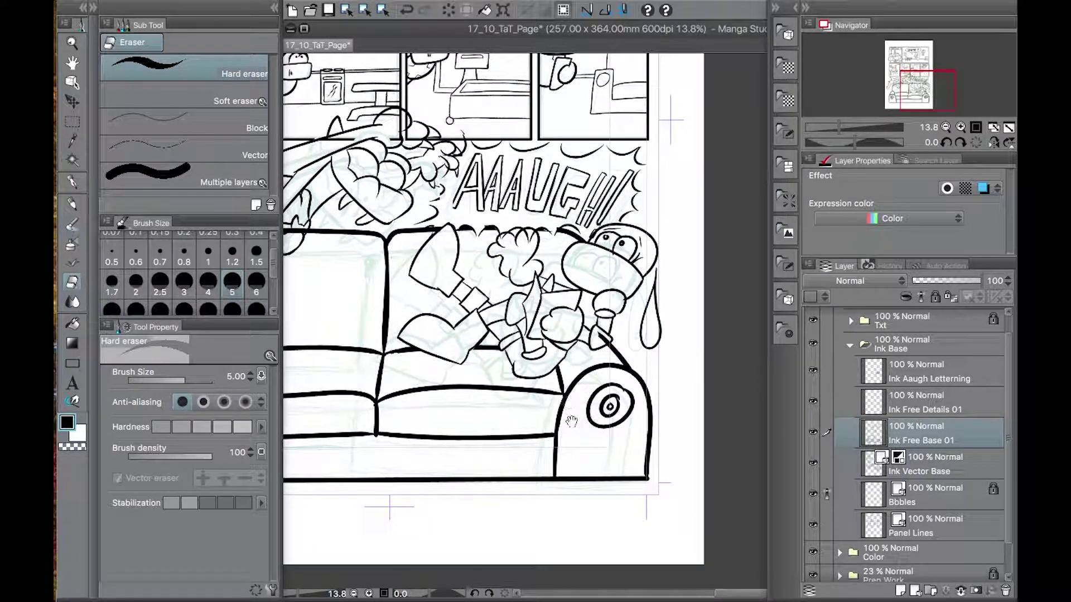
pyautogui.moveTo(565, 221); pyautogui.dragTo(572, 315)
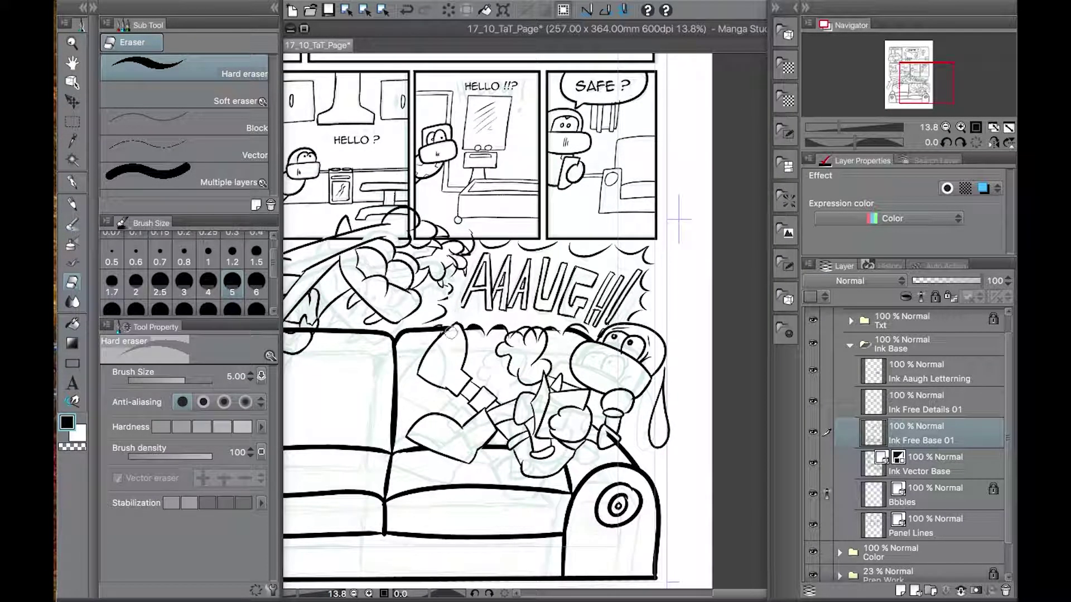
pyautogui.hotkey('alt', '[')
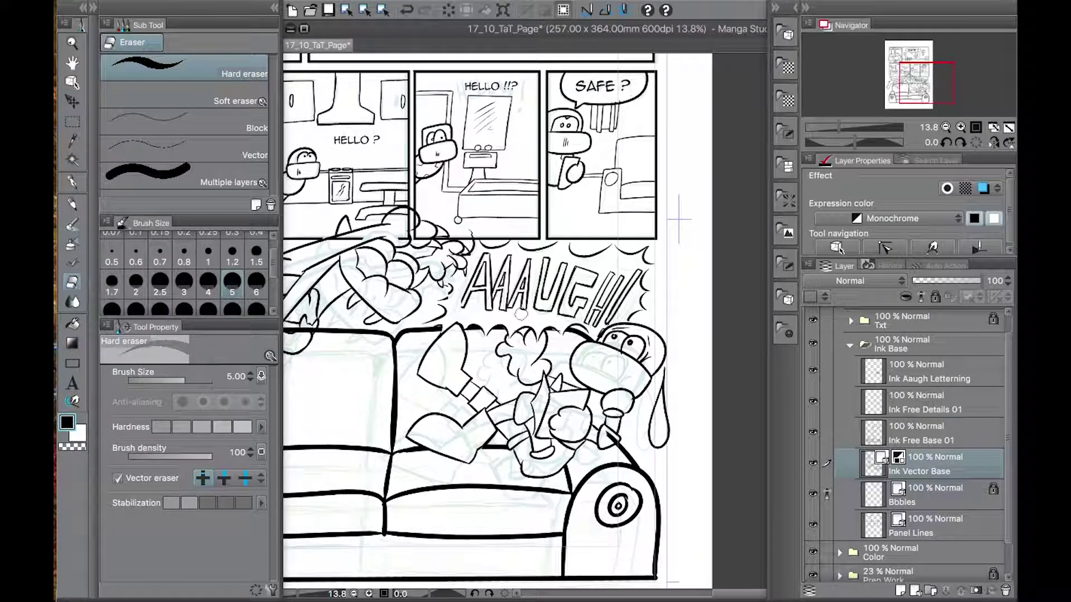
pyautogui.hotkey('ctrl', 'z')
pyautogui.press('i')
pyautogui.press('m')
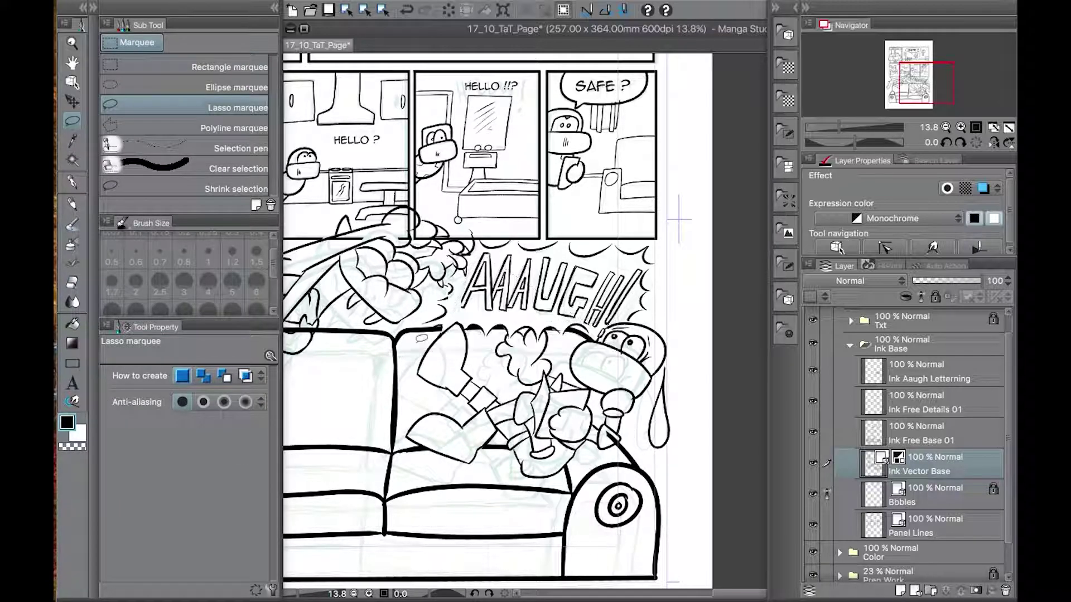
pyautogui.moveTo(602, 334)
pyautogui.mouseDown()
pyautogui.moveTo(595, 257)
pyautogui.moveTo(485, 245)
pyautogui.mouseUp()
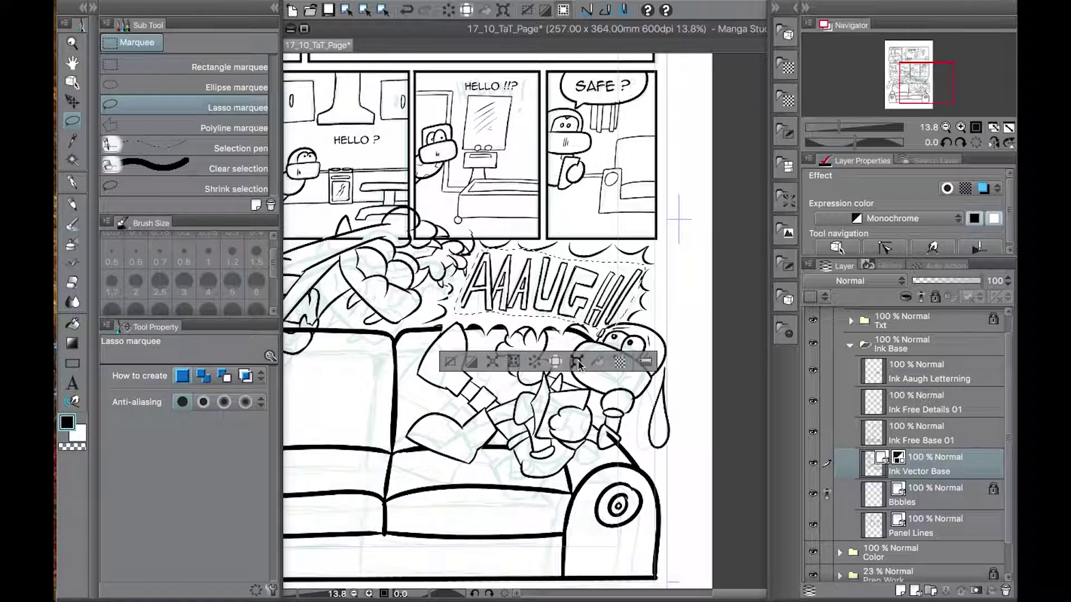
pyautogui.hotkey('ctrl', 't')
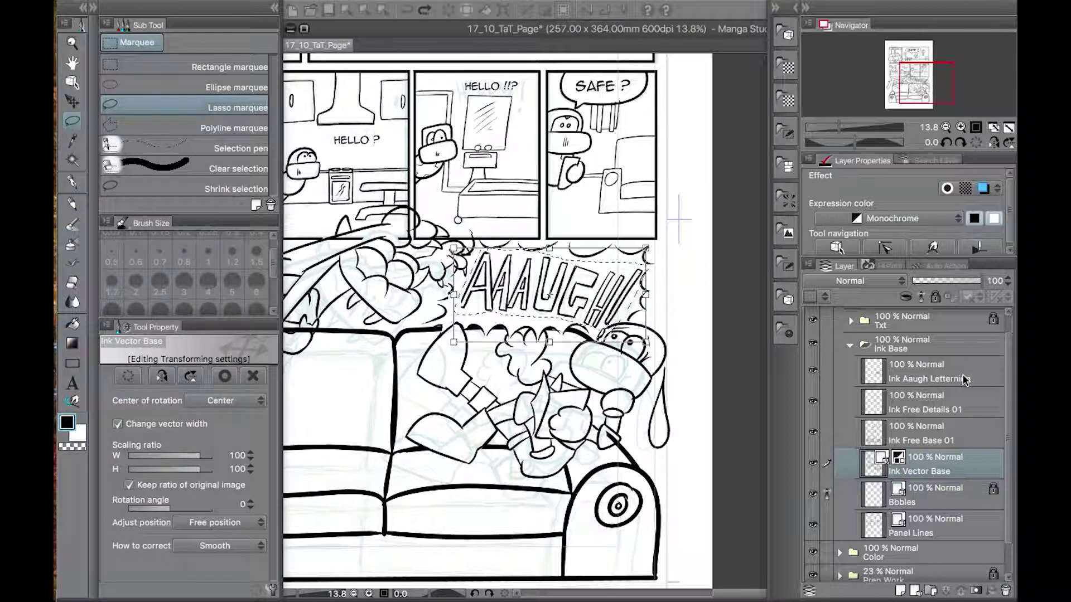
pyautogui.press('Return')
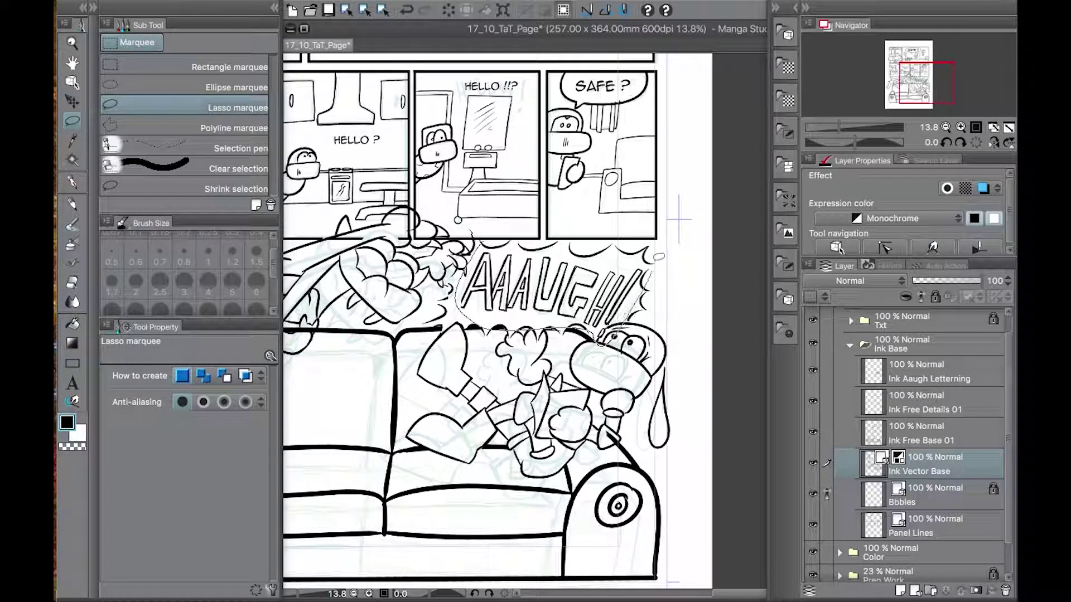
pyautogui.click(577, 362)
pyautogui.press('Return')
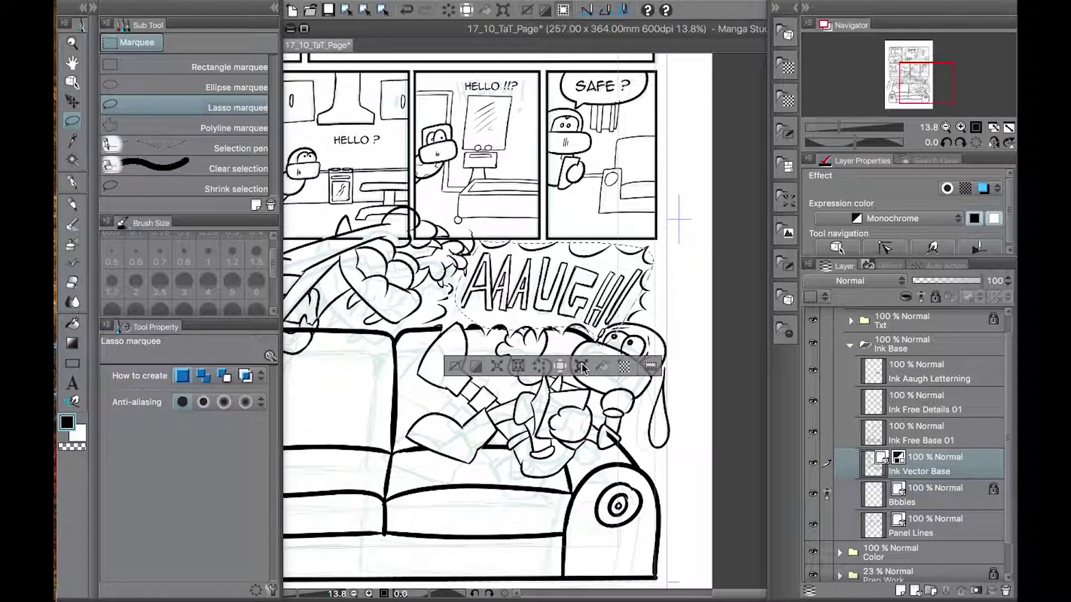
pyautogui.hotkey('ctrl', 'd')
# Lasso the AAAUGH!!! lettering on Ink Aaugh Letterning, shift it slightly left inside the burst, and deselect
pyautogui.click(912, 381)
pyautogui.moveTo(481, 249)
pyautogui.mouseDown()
pyautogui.moveTo(452, 317)
pyautogui.moveTo(641, 287)
pyautogui.moveTo(482, 243)
pyautogui.mouseUp()
pyautogui.hotkey('ctrl', 't')
pyautogui.press('Return')
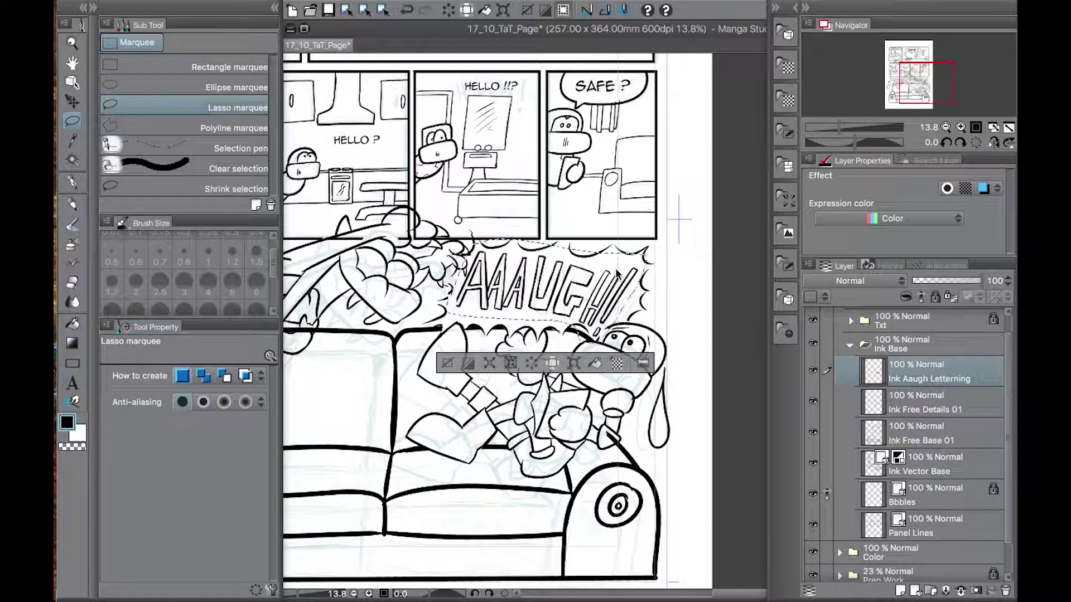
pyautogui.hotkey('ctrl', 't')
pyautogui.moveTo(664, 270); pyautogui.dragTo(663, 265)
pyautogui.press('Return')
pyautogui.click(448, 360)
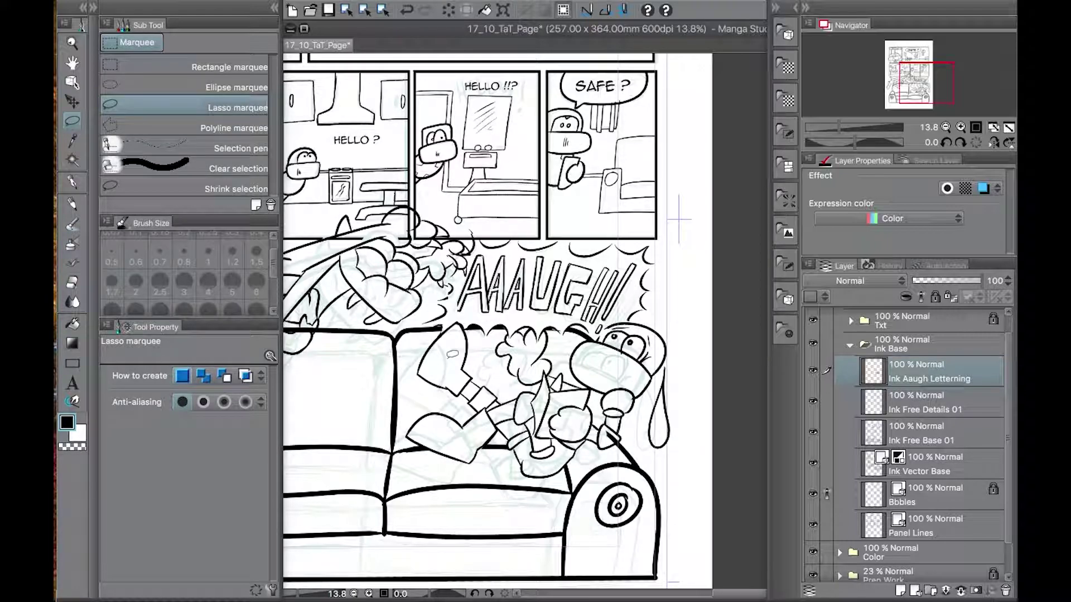
# Erase the panel border sections that cross the flying character's hair on Panel Lines
pyautogui.click(933, 406)
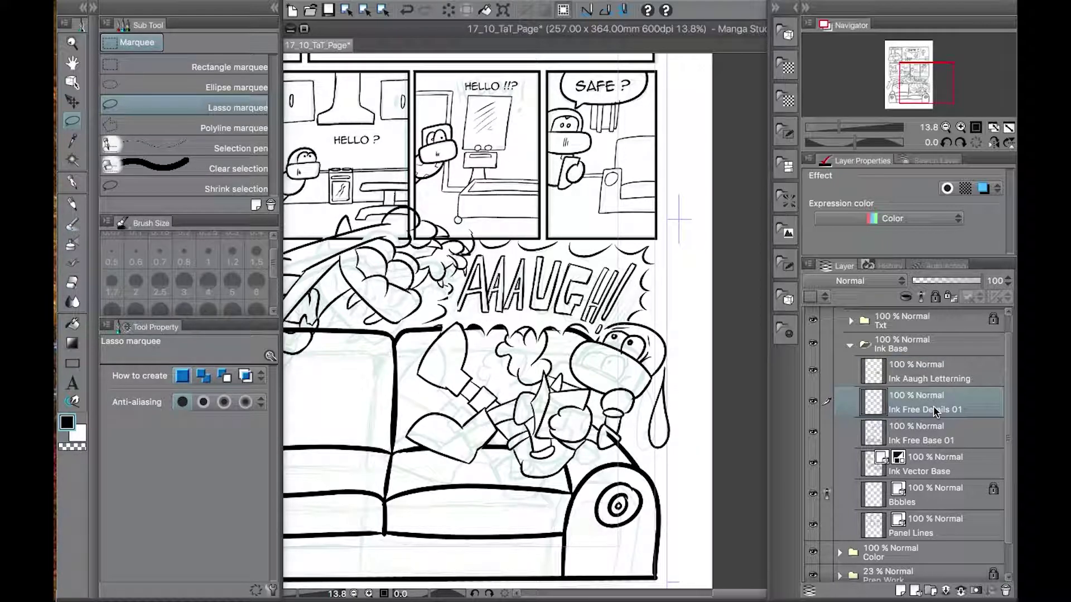
pyautogui.click(72, 283)
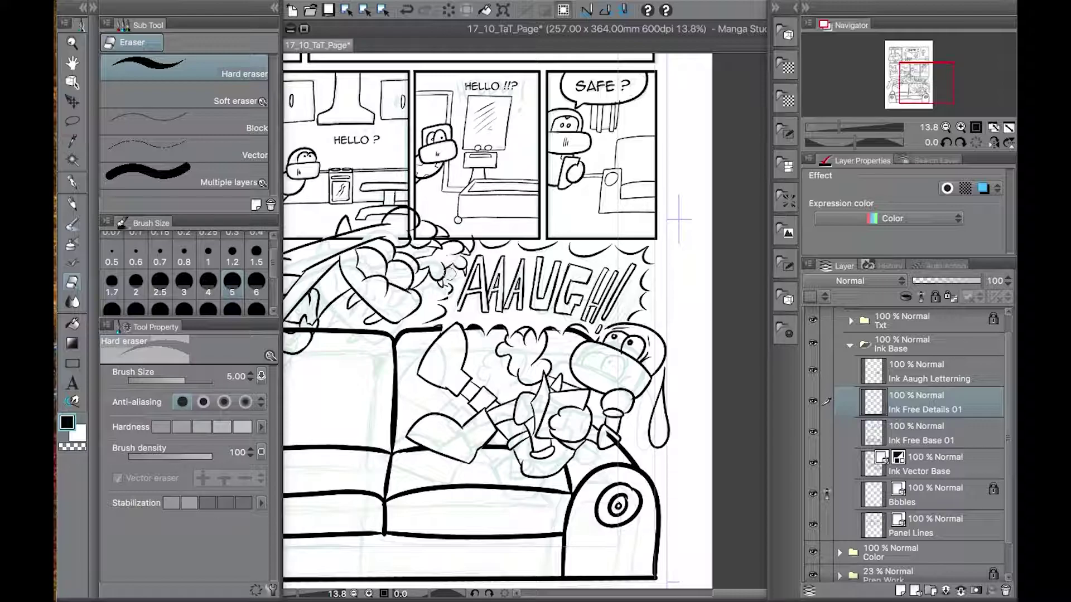
pyautogui.click(950, 532)
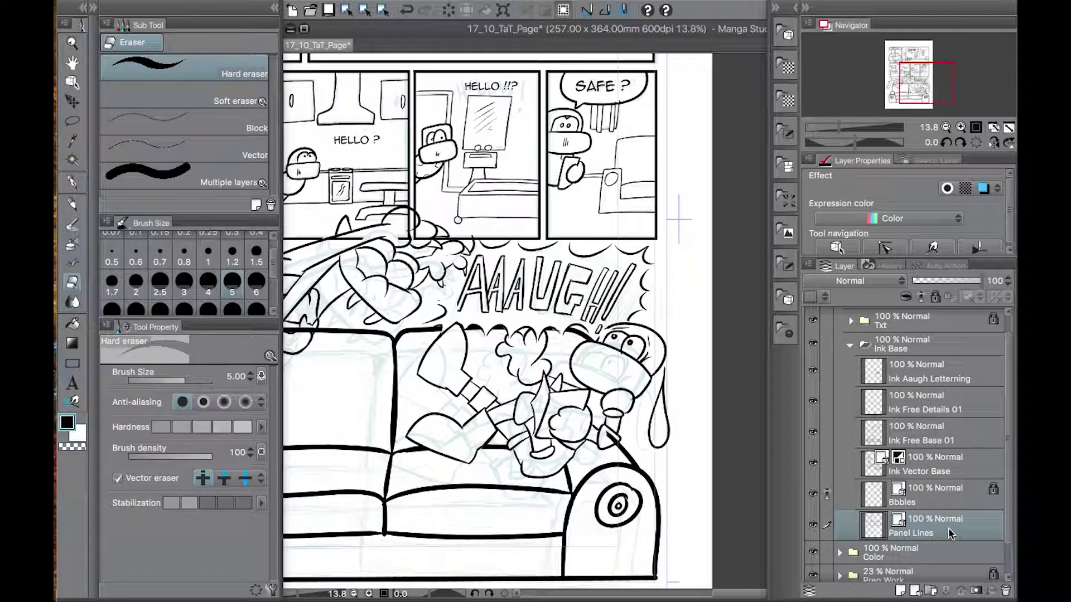
pyautogui.moveTo(400, 228); pyautogui.dragTo(398, 215)
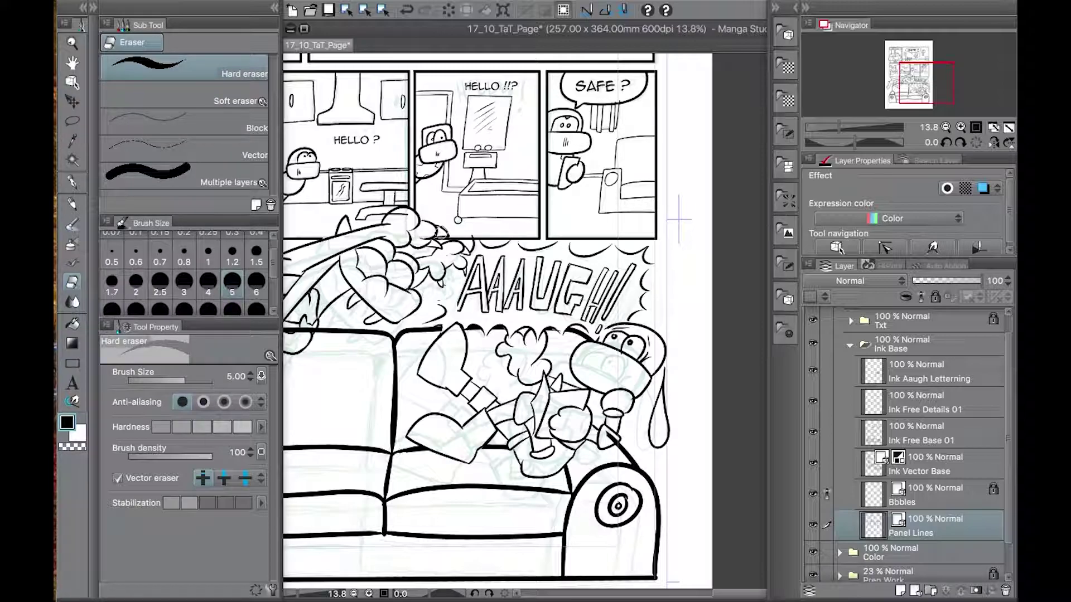
pyautogui.moveTo(441, 233)
pyautogui.mouseDown()
pyautogui.moveTo(685, 224)
pyautogui.moveTo(654, 217)
pyautogui.mouseUp()
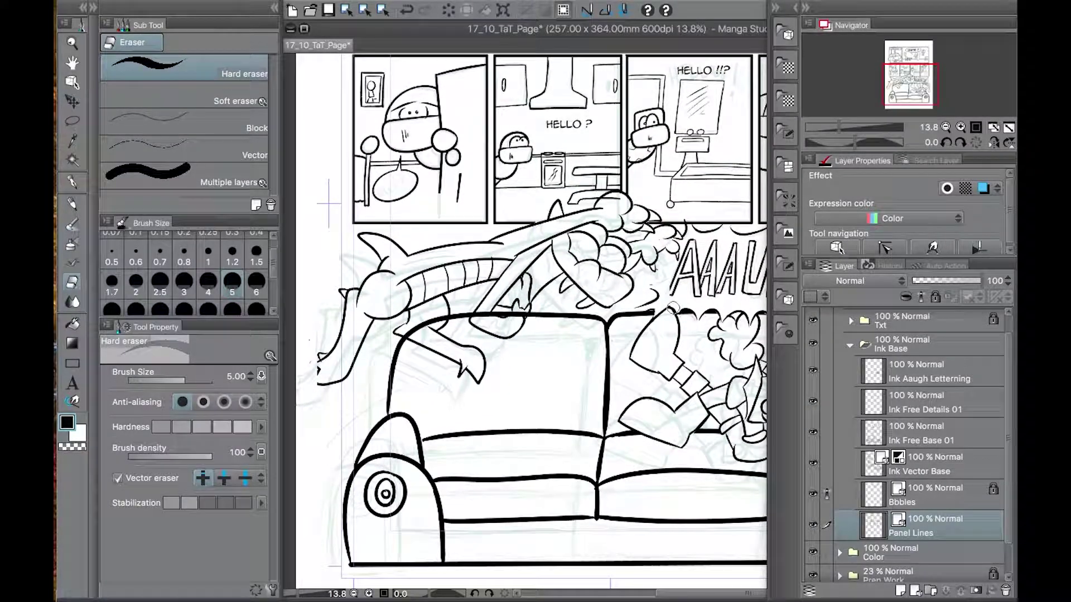
# Erase the sofa's top edge where it crosses the flying character's limbs on Ink Free Base 01
pyautogui.click(954, 443)
pyautogui.moveTo(405, 331)
pyautogui.mouseDown()
pyautogui.moveTo(434, 324)
pyautogui.moveTo(442, 306)
pyautogui.moveTo(529, 299)
pyautogui.mouseUp()
pyautogui.moveTo(656, 385); pyautogui.dragTo(518, 408)
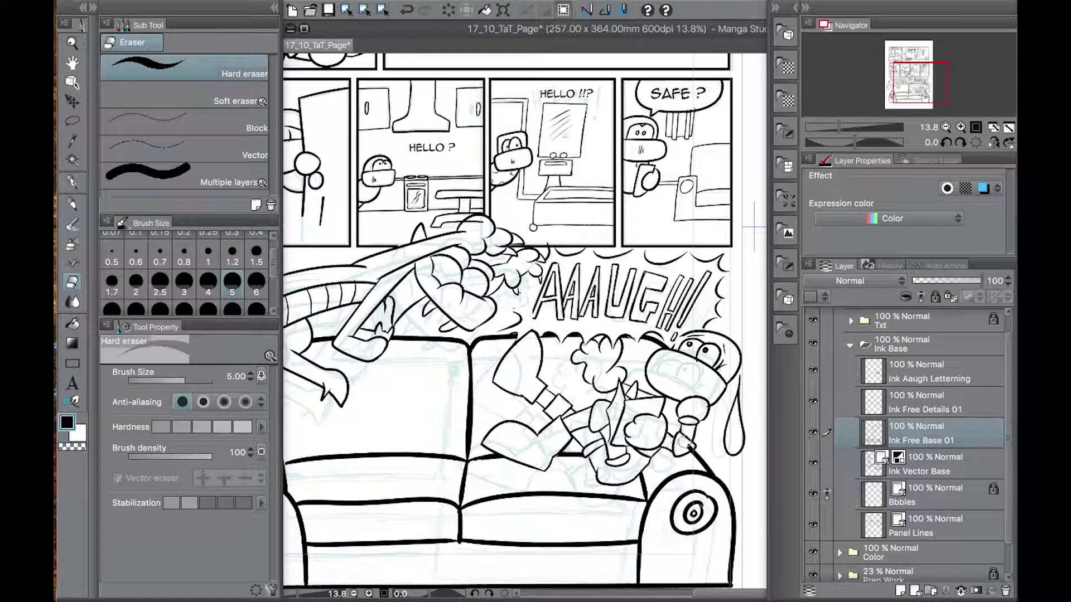
# Check which ink layer holds the remaining overlapping lines, toggling the visibility of Ink Aaugh Letterning and Ink Vector Base
pyautogui.click(947, 410)
pyautogui.click(946, 440)
pyautogui.click(947, 381)
pyautogui.click(946, 412)
pyautogui.hotkey('alt', '[')
pyautogui.hotkey('alt', '[')
pyautogui.hscroll(-3, 740, 447)
pyautogui.click(945, 442)
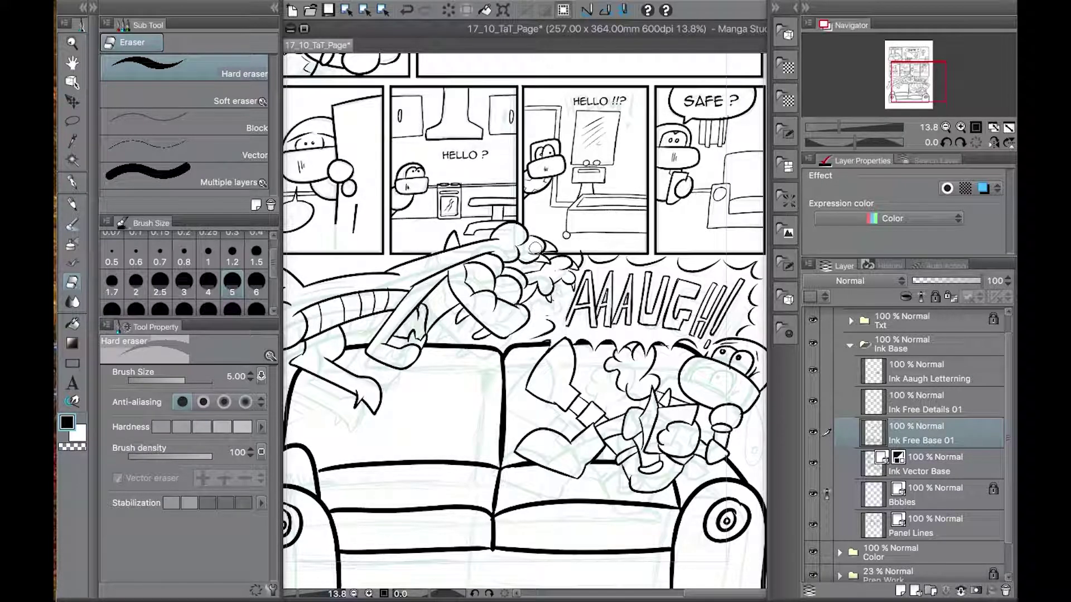
pyautogui.click(814, 372)
pyautogui.click(813, 463)
pyautogui.click(813, 464)
pyautogui.click(815, 471)
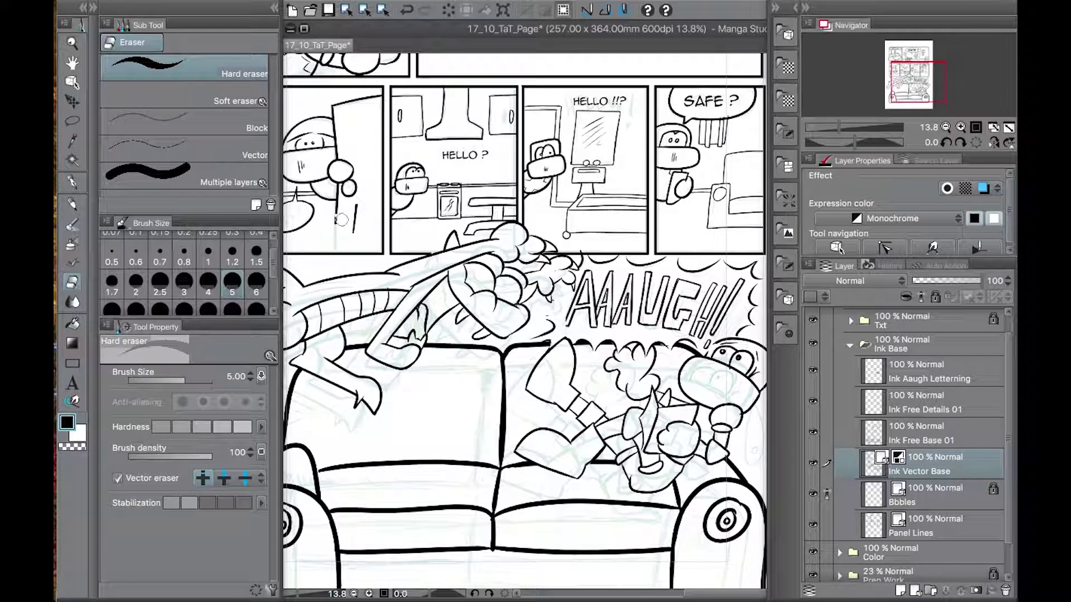
# Try to erase a motion line below the door in the peeking character's panel and redraw the door's top edge
pyautogui.click(341, 219)
pyautogui.click(73, 183)
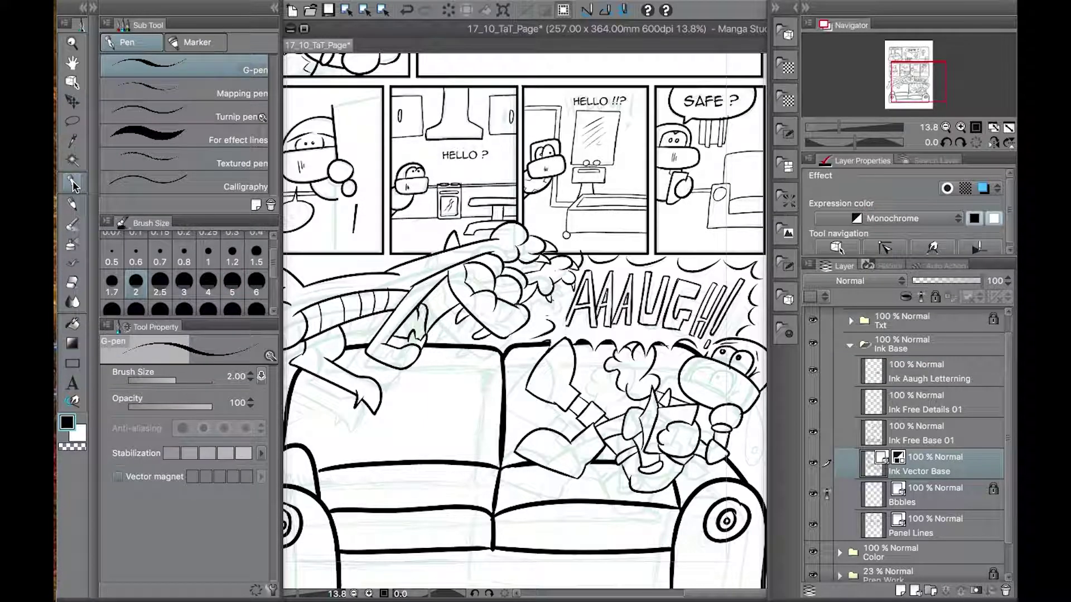
pyautogui.press('super+z')
pyautogui.moveTo(326, 107); pyautogui.dragTo(389, 94)
pyautogui.press('super+z')
# Erase stray lines along the door's top edge and the motion line below it on Ink Vector Base
pyautogui.press('e')
pyautogui.click(386, 99)
pyautogui.moveTo(386, 100); pyautogui.dragTo(328, 99)
pyautogui.click(356, 218)
pyautogui.moveTo(369, 234)
pyautogui.mouseDown()
pyautogui.moveTo(393, 218)
pyautogui.moveTo(365, 381)
pyautogui.mouseUp()
pyautogui.moveTo(600, 199)
pyautogui.mouseDown()
pyautogui.moveTo(672, 284)
pyautogui.moveTo(451, 260)
pyautogui.moveTo(516, 58)
pyautogui.mouseUp()
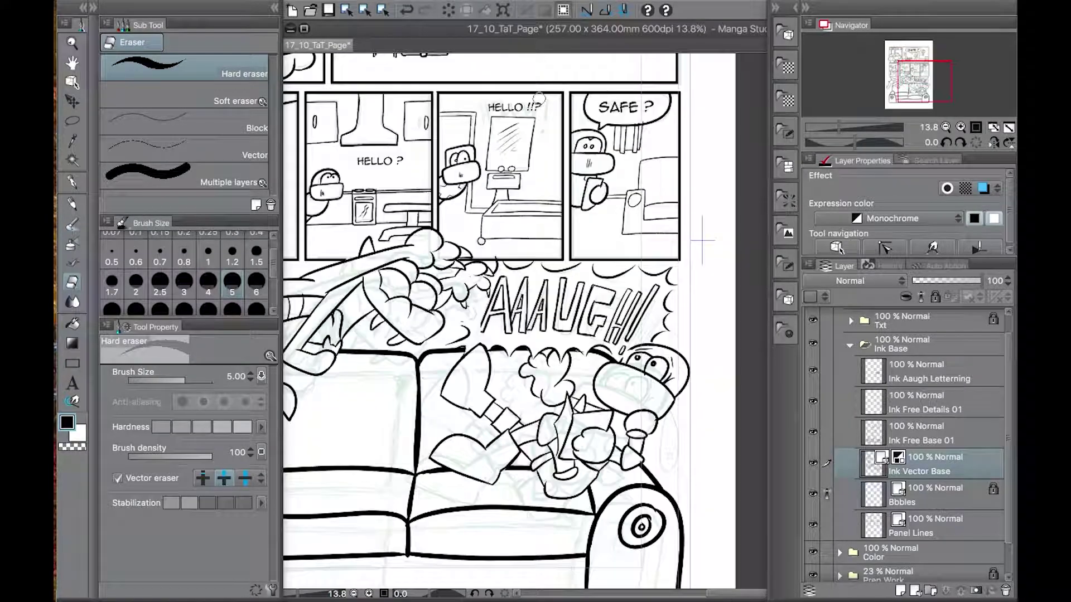
# Switch the vector eraser mode on Panel Lines and touch up beside the flying character's hair with a size 2.00 G-pen
pyautogui.click(935, 524)
pyautogui.click(203, 479)
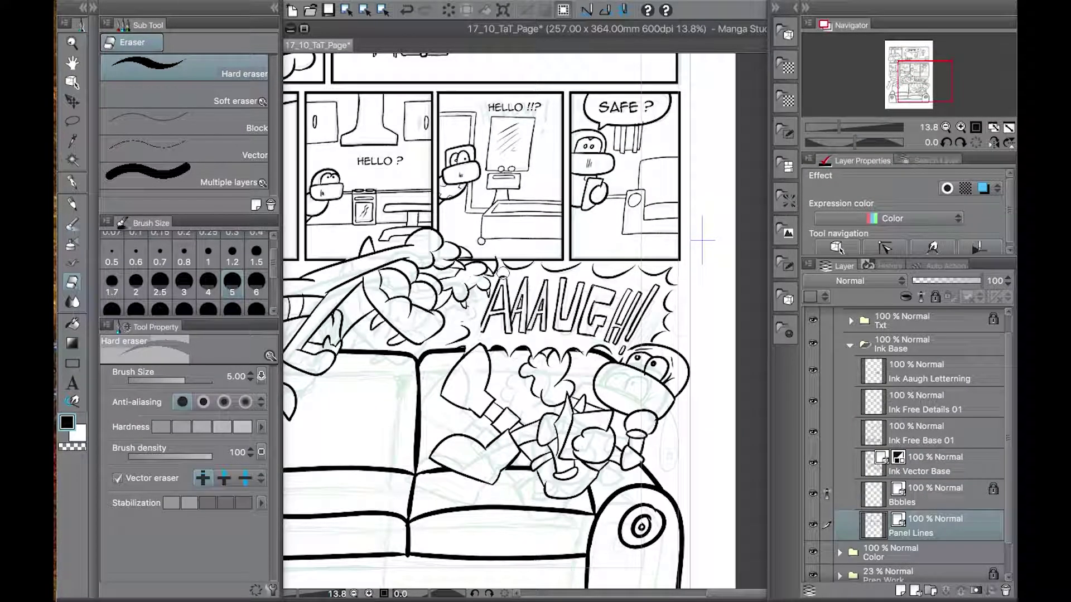
pyautogui.scroll(2, 510, 382)
pyautogui.click(72, 182)
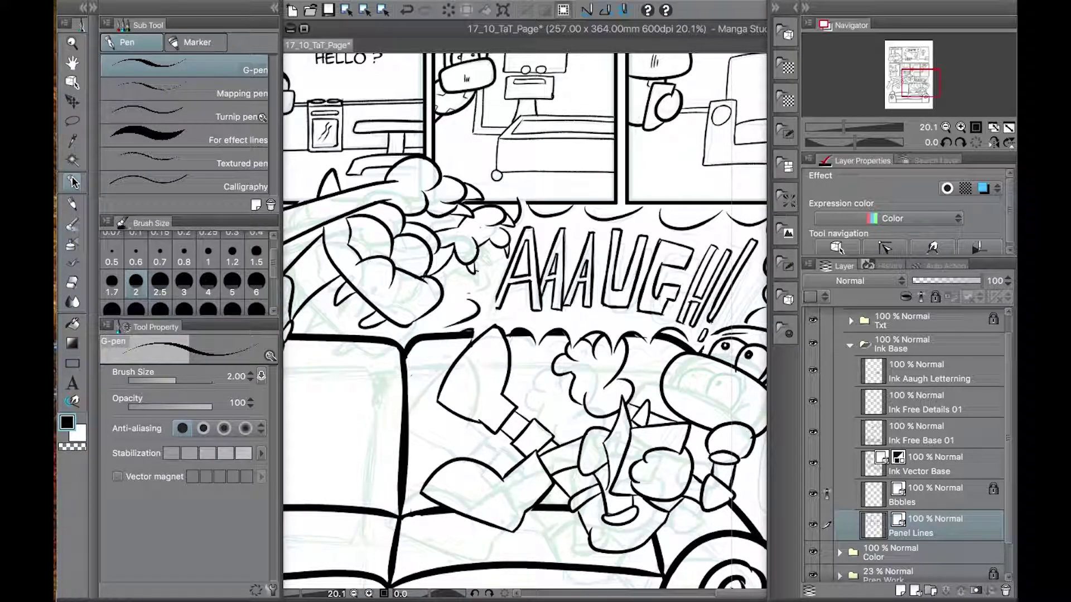
pyautogui.moveTo(502, 256); pyautogui.dragTo(506, 254)
pyautogui.moveTo(914, 86); pyautogui.dragTo(913, 80)
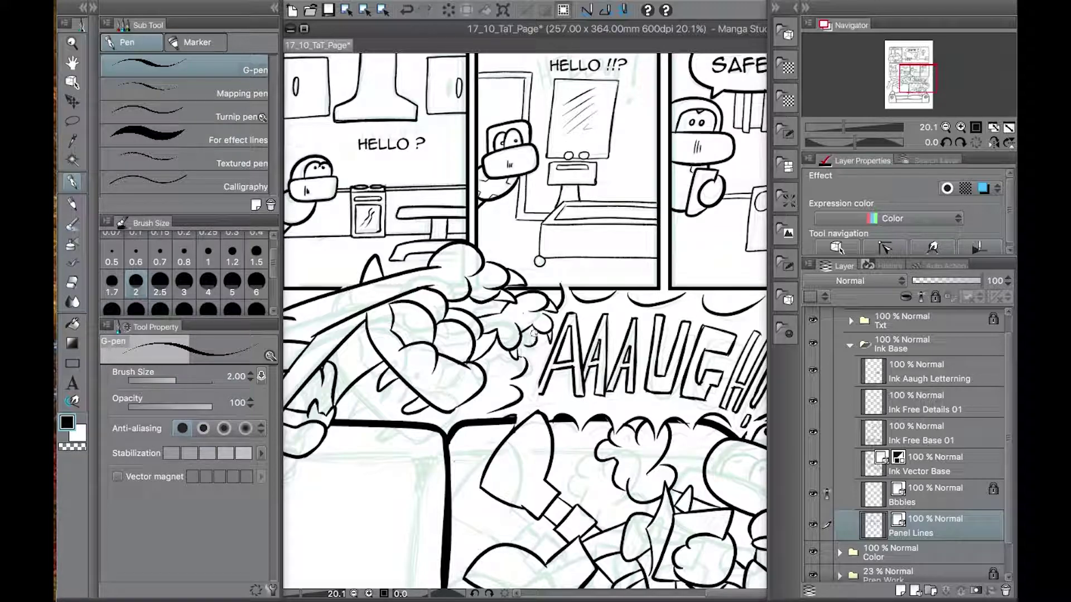
# Erase stray marks along the sofa's top edge beneath the AAAUGH lettering, working on Ink Free Details 01 and Ink Free Base 01
pyautogui.press('e')
pyautogui.click(922, 434)
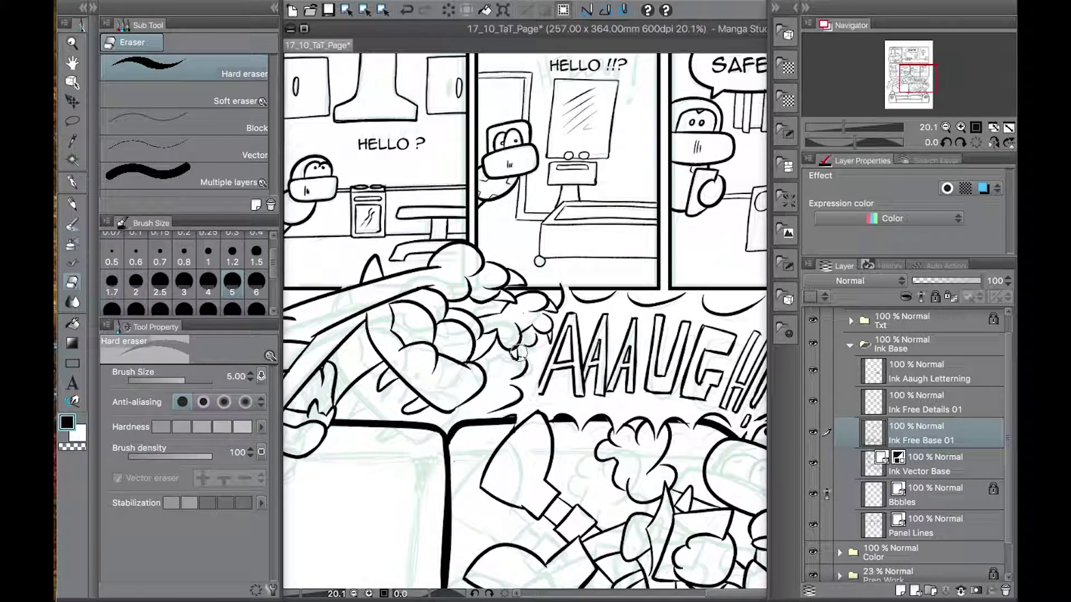
pyautogui.click(924, 403)
pyautogui.moveTo(918, 79); pyautogui.dragTo(926, 82)
pyautogui.moveTo(560, 349); pyautogui.dragTo(563, 348)
pyautogui.click(926, 435)
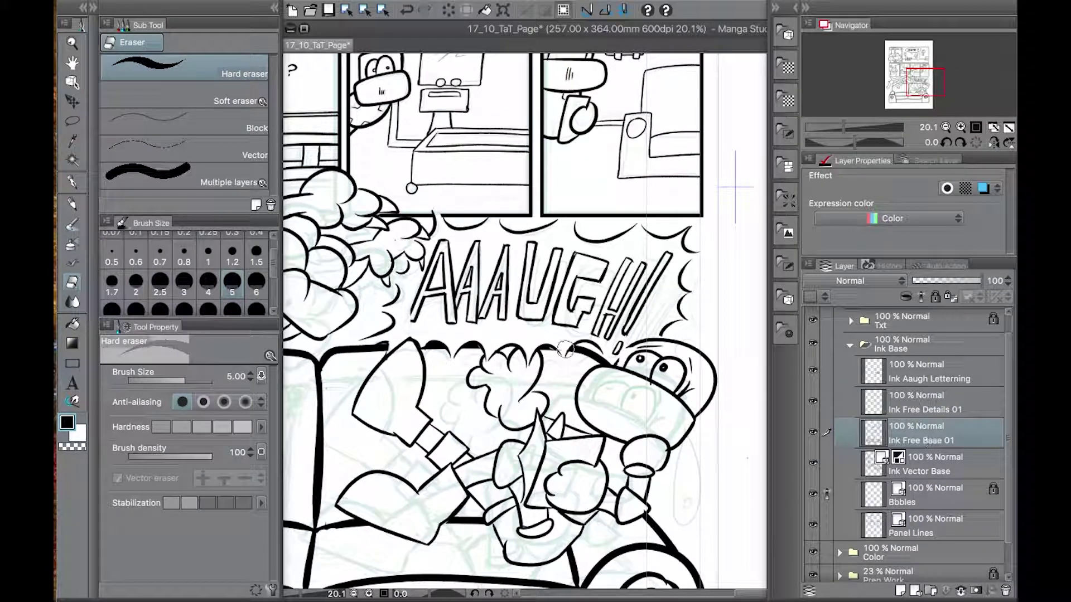
# Draw slanted hatching lines across the fallen character's muzzle on Ink Free Details 01 with a size 1.00 G-pen
pyautogui.click(926, 403)
pyautogui.moveTo(669, 458); pyautogui.dragTo(625, 320)
pyautogui.press('p')
pyautogui.click(207, 272)
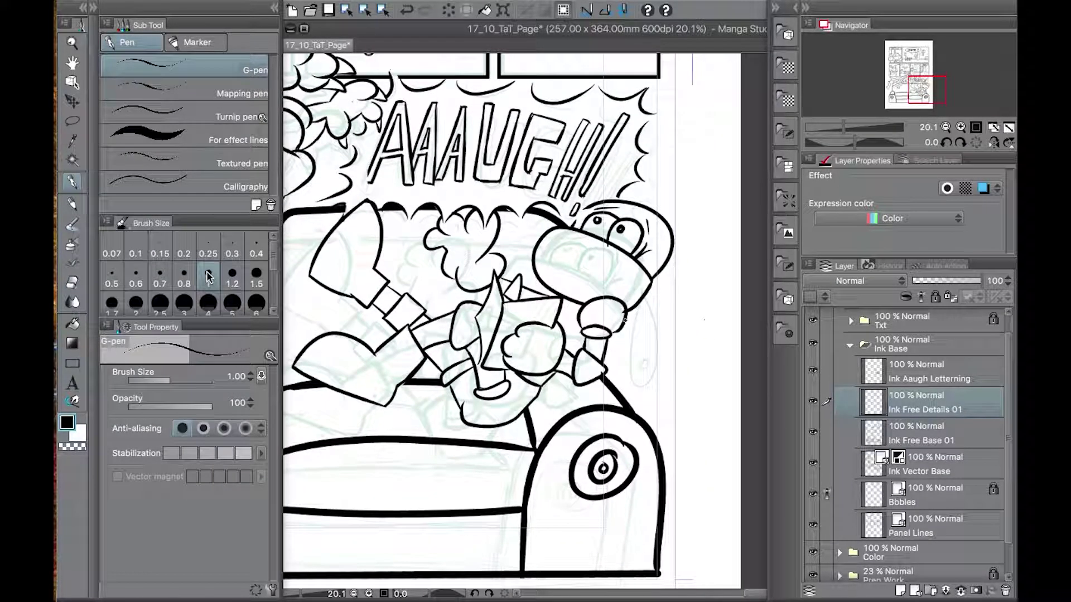
pyautogui.moveTo(560, 238); pyautogui.dragTo(560, 276)
pyautogui.moveTo(579, 244); pyautogui.dragTo(573, 286)
pyautogui.moveTo(599, 261); pyautogui.dragTo(582, 289)
pyautogui.moveTo(607, 270); pyautogui.dragTo(593, 289)
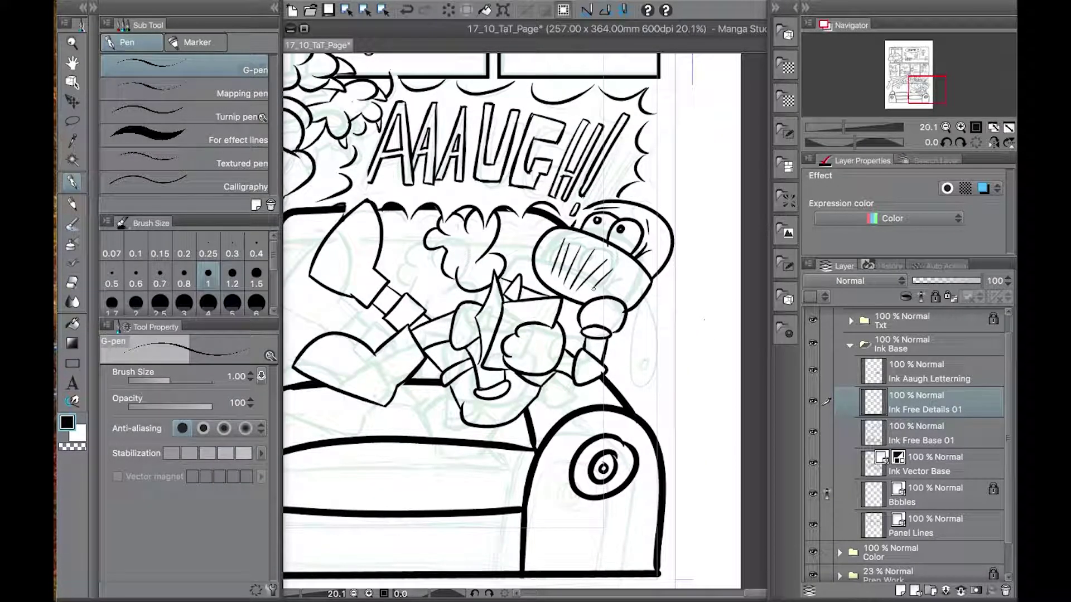
pyautogui.moveTo(356, 111); pyautogui.dragTo(732, 489)
pyautogui.moveTo(332, 399); pyautogui.dragTo(339, 408)
pyautogui.moveTo(333, 404); pyautogui.dragTo(338, 402)
pyautogui.moveTo(341, 395); pyautogui.dragTo(347, 404)
pyautogui.moveTo(349, 393)
pyautogui.mouseDown()
pyautogui.moveTo(354, 401)
pyautogui.moveTo(358, 387)
pyautogui.mouseUp()
pyautogui.moveTo(365, 382); pyautogui.dragTo(365, 394)
pyautogui.press('super+z')
pyautogui.press('super+z')
pyautogui.press('super+z')
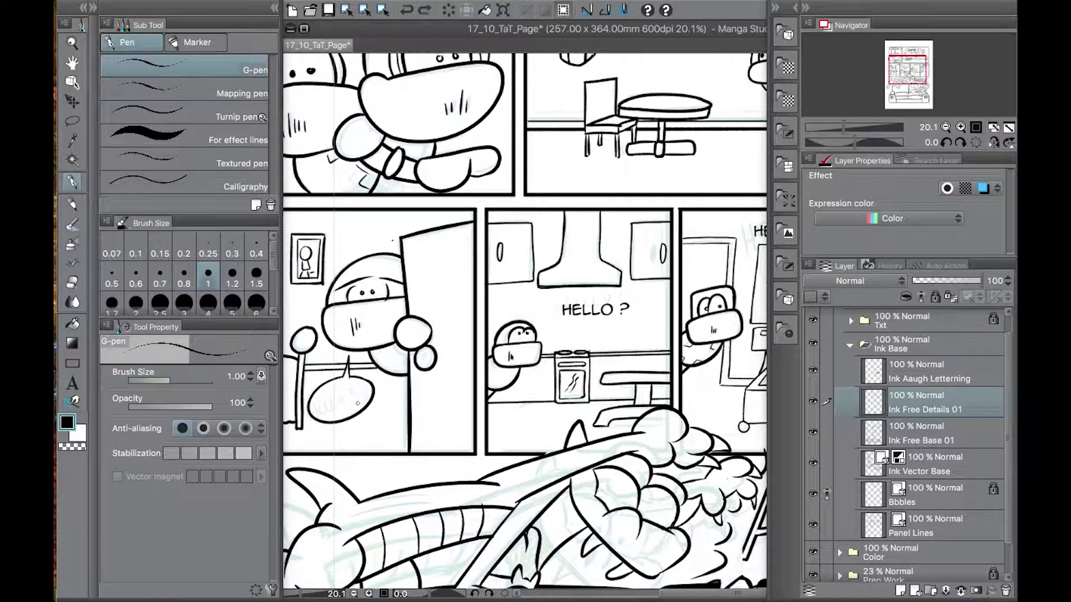
# Hand-letter HELLO? inside the speech bubble of the character peeking around the door, using the size 1.00 G-pen
pyautogui.scroll(2, 357, 403)
pyautogui.moveTo(443, 325)
pyautogui.mouseDown()
pyautogui.moveTo(450, 348)
pyautogui.moveTo(472, 328)
pyautogui.mouseUp()
pyautogui.moveTo(462, 339); pyautogui.dragTo(476, 335)
pyautogui.moveTo(480, 310); pyautogui.dragTo(491, 331)
pyautogui.moveTo(495, 304)
pyautogui.mouseDown()
pyautogui.moveTo(501, 320)
pyautogui.moveTo(531, 310)
pyautogui.mouseUp()
pyautogui.click(535, 322)
# Hide the typed Hello ? text layer of the kitchen panel in the Txt folder
pyautogui.press('super+minus')
pyautogui.press('super+minus')
pyautogui.press('super+minus')
pyautogui.press('super+minus')
pyautogui.moveTo(614, 241)
pyautogui.mouseDown()
pyautogui.moveTo(411, 267)
pyautogui.moveTo(444, 266)
pyautogui.mouseUp()
pyautogui.scroll(4, 472, 288)
pyautogui.click(849, 344)
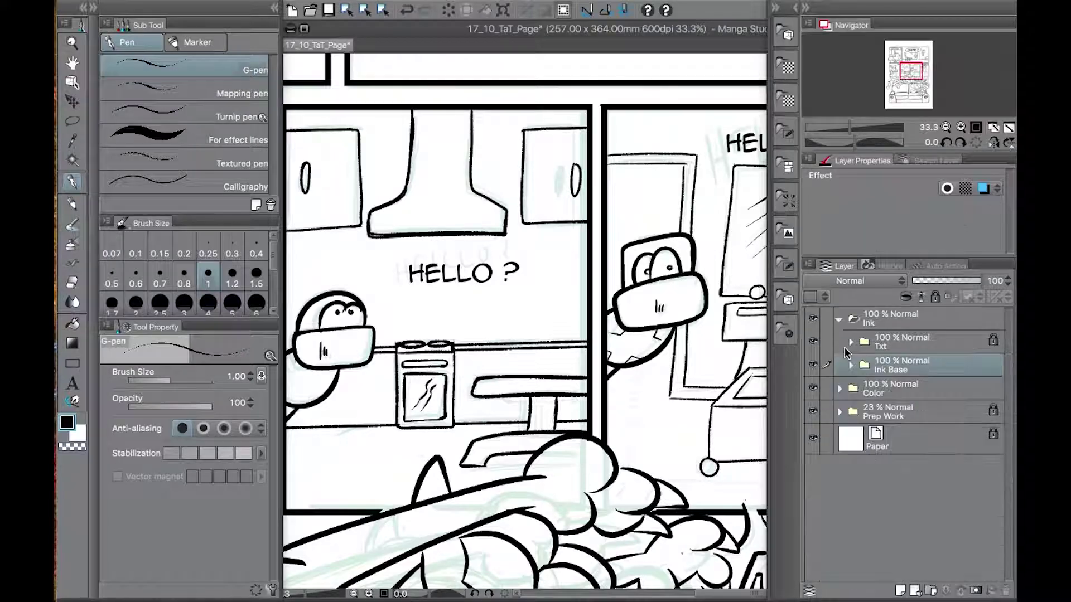
pyautogui.click(850, 343)
pyautogui.click(813, 461)
pyautogui.click(813, 461)
pyautogui.click(813, 430)
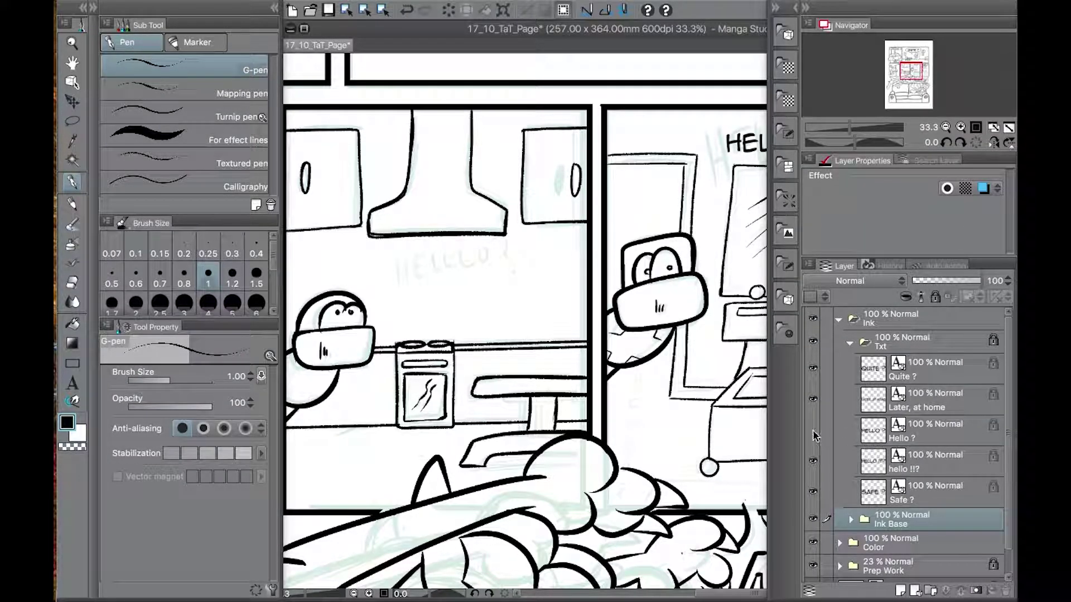
pyautogui.moveTo(869, 460); pyautogui.dragTo(865, 335)
pyautogui.press('super+z')
# Hand-letter HELLO with small trailing o's below the range hood in the kitchen panel on the Ink Aaugh Letterning layer
pyautogui.scroll(-1, 862, 389)
pyautogui.click(851, 496)
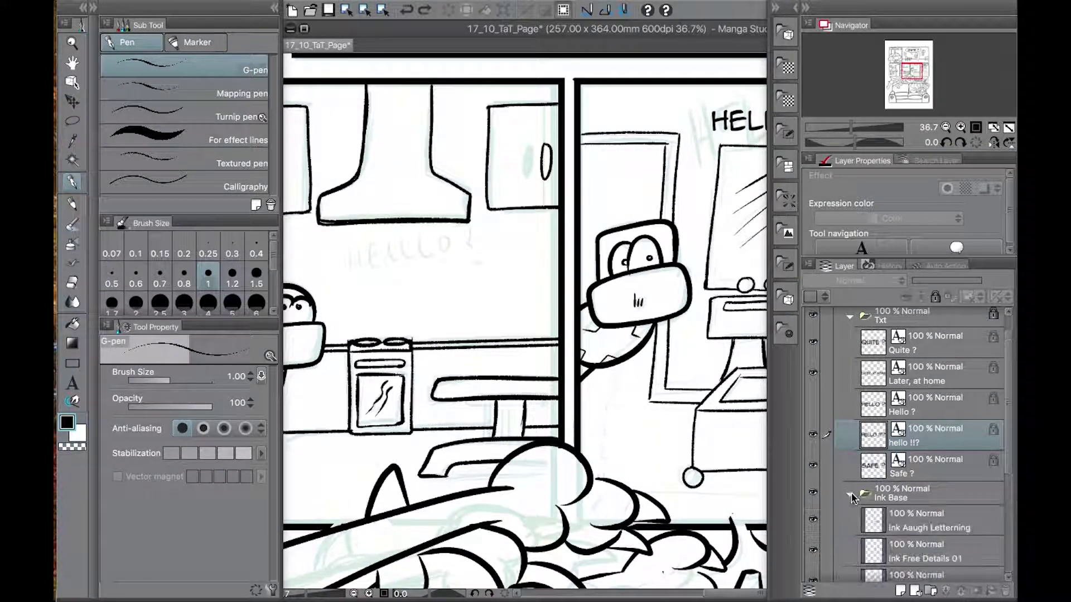
pyautogui.scroll(-2, 892, 474)
pyautogui.moveTo(683, 401); pyautogui.dragTo(730, 418)
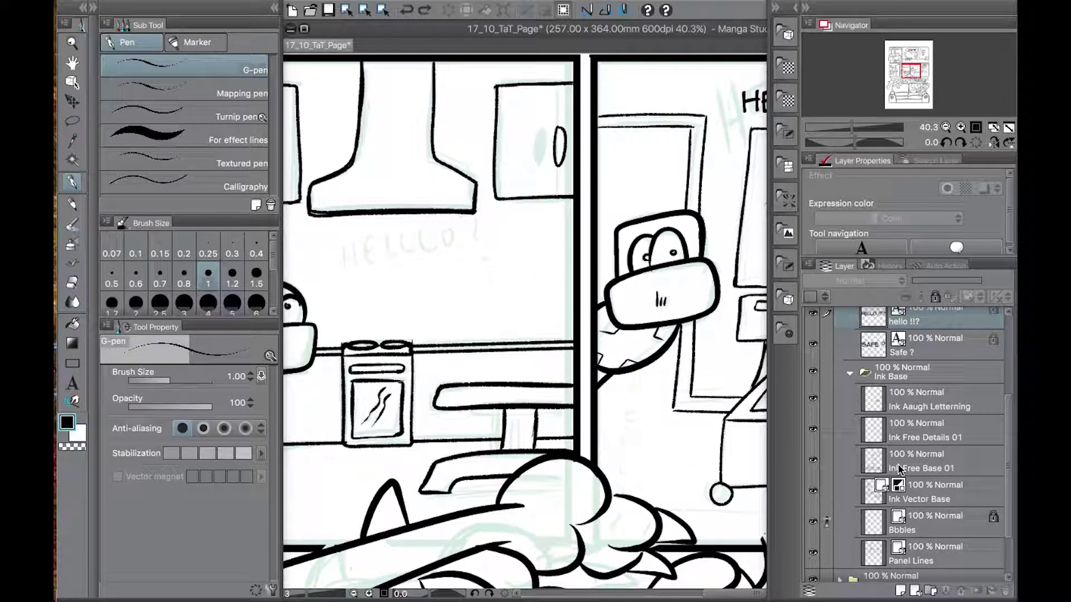
pyautogui.click(931, 397)
pyautogui.moveTo(435, 369); pyautogui.dragTo(479, 389)
pyautogui.moveTo(383, 259); pyautogui.dragTo(389, 307)
pyautogui.press('super+z')
pyautogui.moveTo(383, 260); pyautogui.dragTo(389, 298)
pyautogui.moveTo(398, 257)
pyautogui.mouseDown()
pyautogui.moveTo(400, 298)
pyautogui.moveTo(401, 278)
pyautogui.mouseUp()
pyautogui.moveTo(424, 256)
pyautogui.mouseDown()
pyautogui.moveTo(414, 285)
pyautogui.moveTo(454, 267)
pyautogui.mouseUp()
pyautogui.moveTo(460, 240); pyautogui.dragTo(472, 265)
pyautogui.moveTo(484, 255)
pyautogui.mouseDown()
pyautogui.moveTo(489, 285)
pyautogui.moveTo(508, 272)
pyautogui.moveTo(536, 281)
pyautogui.mouseUp()
pyautogui.hotkey('ctrl', 'z')
# Draw an outlined question mark with a round dot at the end of the kitchen panel's hand lettering
pyautogui.moveTo(544, 240); pyautogui.dragTo(570, 284)
pyautogui.press('super+z')
pyautogui.moveTo(542, 238); pyautogui.dragTo(570, 288)
pyautogui.moveTo(583, 298); pyautogui.dragTo(584, 299)
pyautogui.press('super+z')
pyautogui.press('super+z')
pyautogui.moveTo(544, 241)
pyautogui.mouseDown()
pyautogui.moveTo(562, 258)
pyautogui.moveTo(554, 274)
pyautogui.mouseUp()
pyautogui.moveTo(559, 282); pyautogui.dragTo(559, 288)
pyautogui.press('super+z')
pyautogui.hotkey('ctrl', 'z')
pyautogui.hotkey('ctrl', 'z')
pyautogui.moveTo(547, 242); pyautogui.dragTo(576, 287)
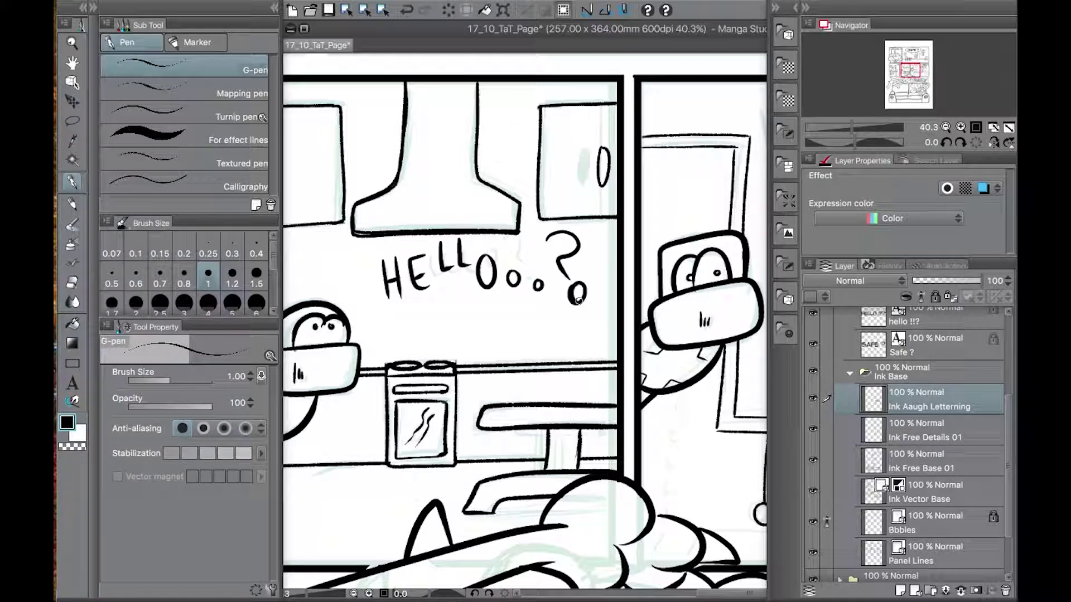
pyautogui.moveTo(567, 240); pyautogui.dragTo(569, 282)
# Hide the typed hello !!? text layer and hand-letter an elongated HELLO!? across the top of its panel
pyautogui.scroll(1, 563, 304)
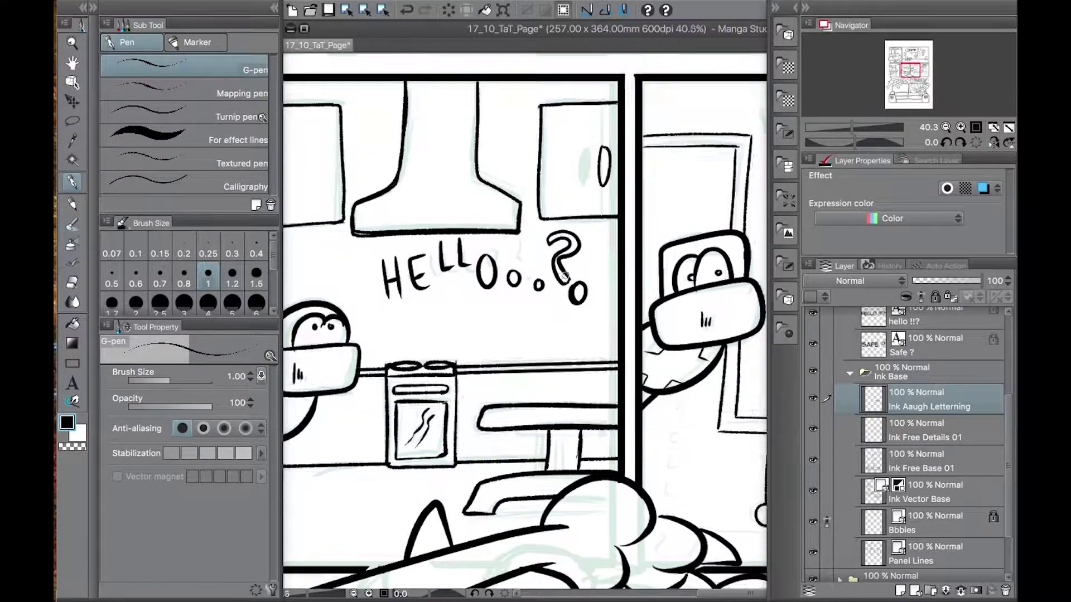
pyautogui.scroll(-4, 525, 321)
pyautogui.scroll(1, 525, 321)
pyautogui.scroll(4, 900, 378)
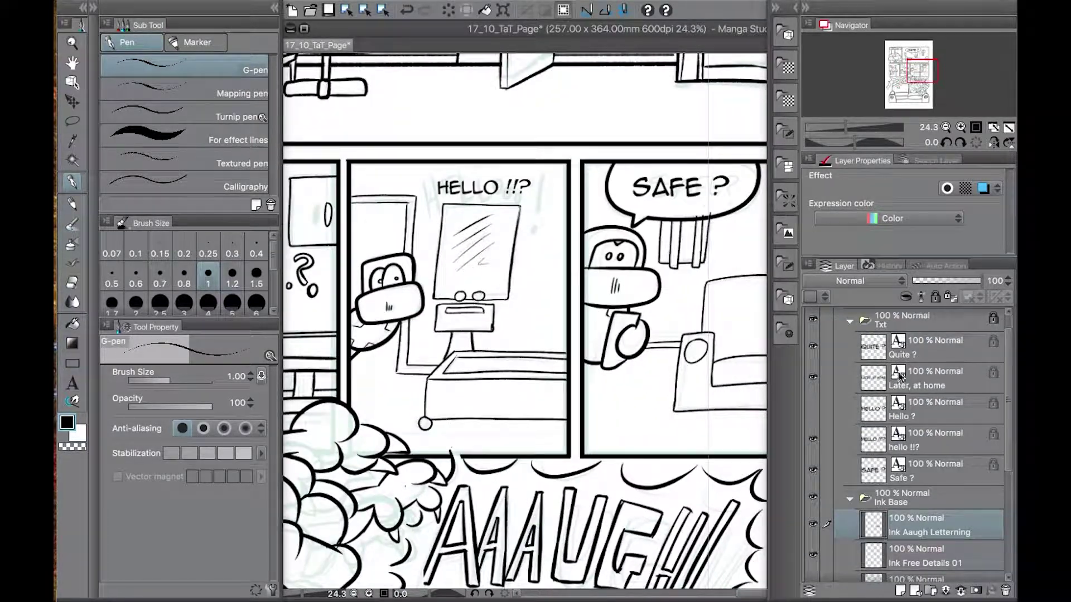
pyautogui.click(813, 440)
pyautogui.moveTo(419, 174)
pyautogui.mouseDown()
pyautogui.moveTo(431, 218)
pyautogui.moveTo(446, 193)
pyautogui.moveTo(507, 186)
pyautogui.mouseUp()
pyautogui.moveTo(519, 193)
pyautogui.mouseDown()
pyautogui.moveTo(540, 218)
pyautogui.moveTo(540, 249)
pyautogui.mouseUp()
pyautogui.moveTo(536, 261); pyautogui.dragTo(536, 266)
pyautogui.moveTo(550, 209); pyautogui.dragTo(559, 206)
pyautogui.moveTo(435, 289)
pyautogui.mouseDown()
pyautogui.moveTo(534, 361)
pyautogui.moveTo(497, 413)
pyautogui.moveTo(529, 302)
pyautogui.mouseUp()
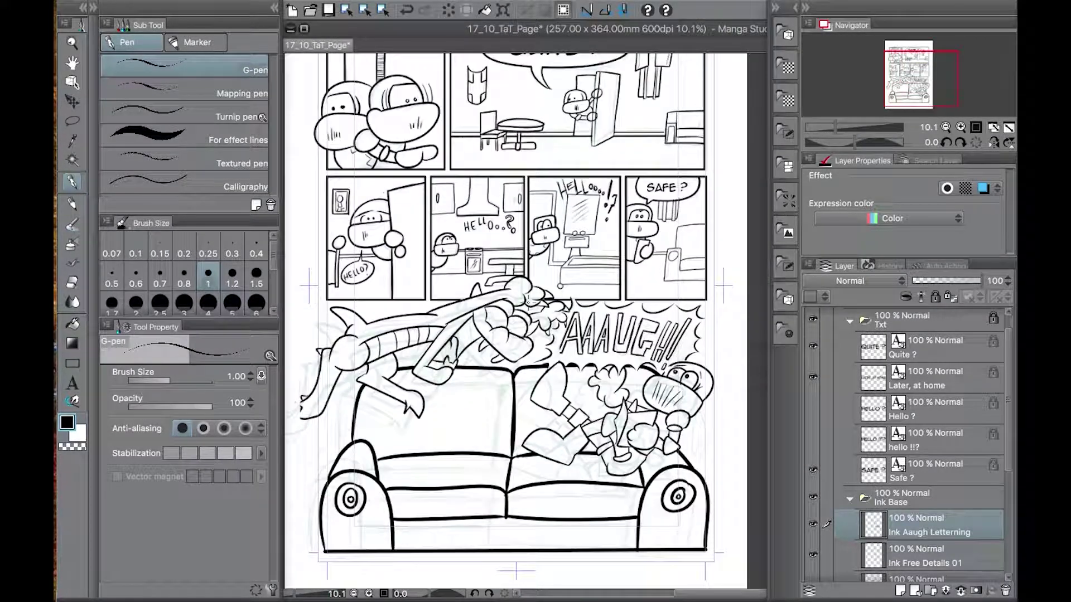
# Collapse the Txt folder and make Ink Vector Base in the Ink Base folder the active layer for erasing
pyautogui.moveTo(1008, 340); pyautogui.dragTo(1007, 326)
pyautogui.click(850, 343)
pyautogui.click(848, 369)
pyautogui.click(848, 368)
pyautogui.scroll(-2, 836, 391)
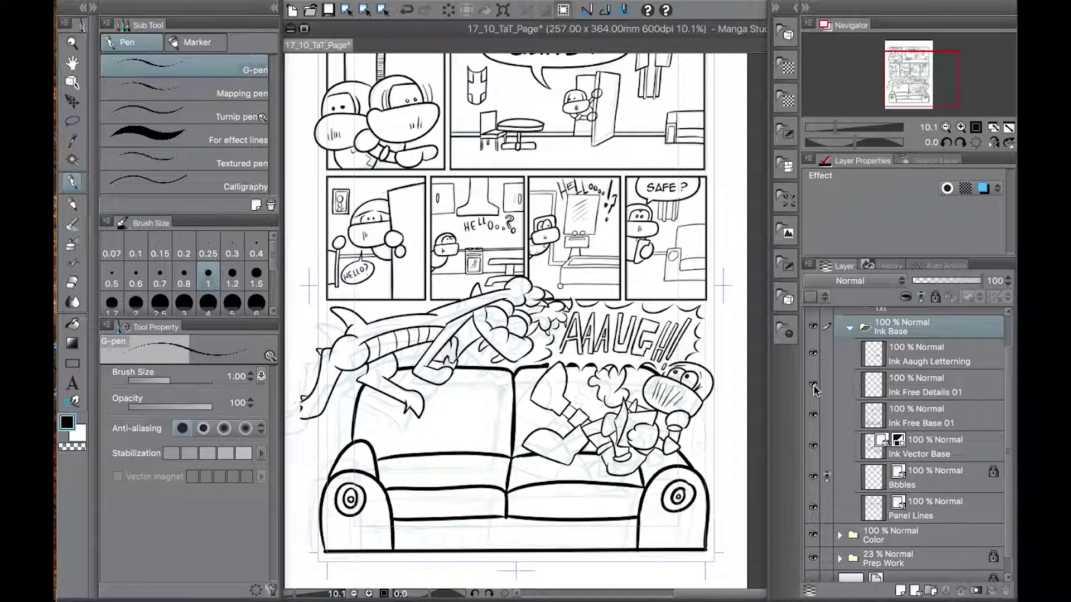
pyautogui.click(814, 418)
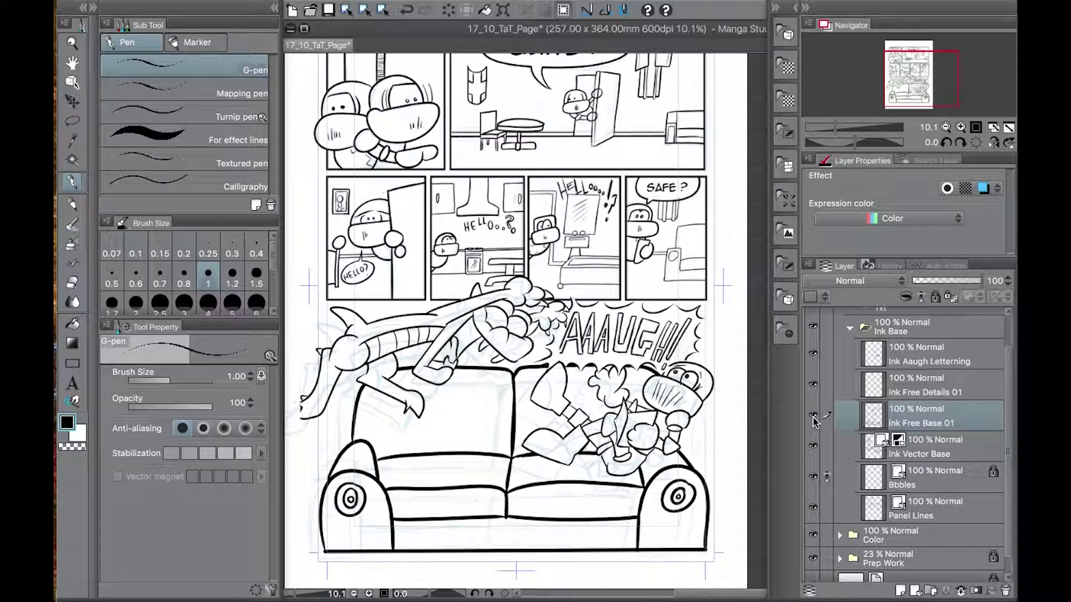
pyautogui.click(814, 447)
pyautogui.press('e')
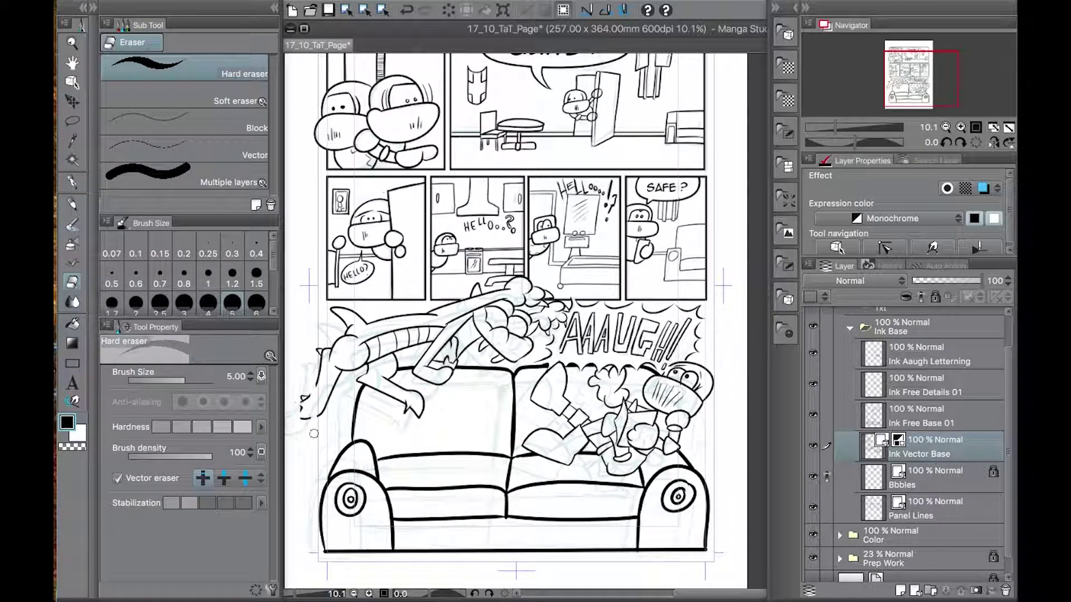
# Select the first panel's artwork on Ink Vector Base with a rectangular marquee and move it slightly to the right
pyautogui.scroll(5, 306, 482)
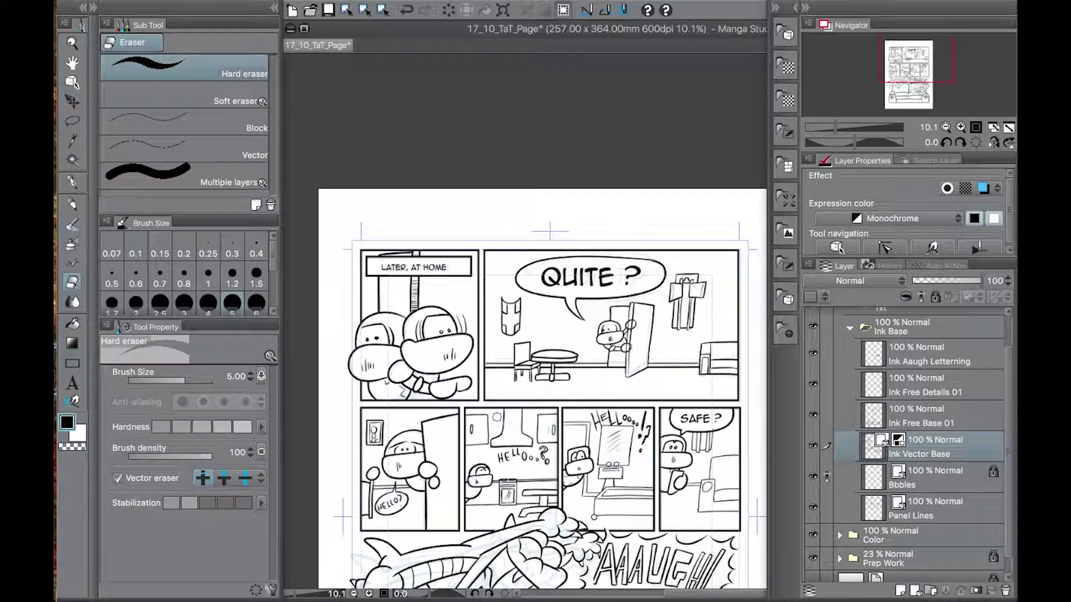
pyautogui.press('m')
pyautogui.moveTo(338, 234); pyautogui.dragTo(481, 403)
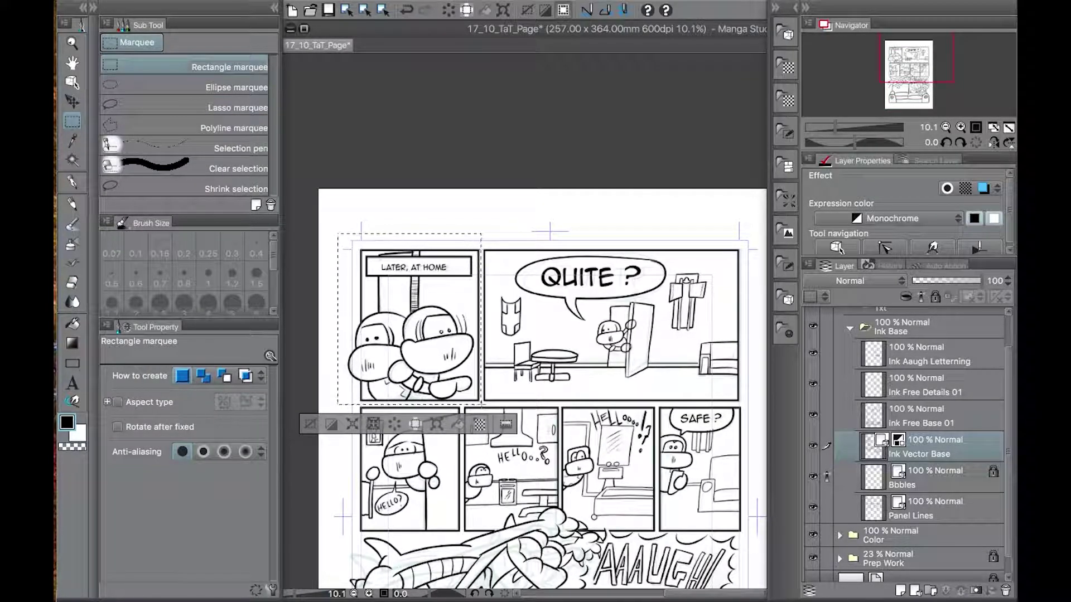
pyautogui.press('super+t')
pyautogui.moveTo(449, 355); pyautogui.dragTo(455, 356)
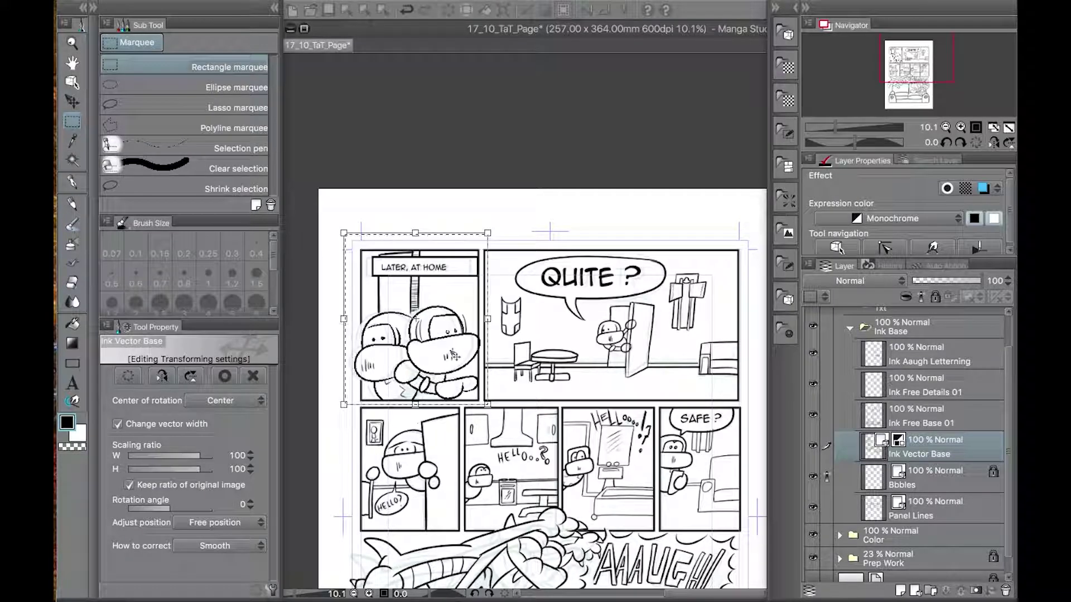
pyautogui.press('Return')
pyautogui.press('super+d')
# Erase the first panel's left border on the Panel Lines layer, switching between vector eraser modes
pyautogui.scroll(4, 403, 346)
pyautogui.moveTo(385, 334); pyautogui.dragTo(422, 330)
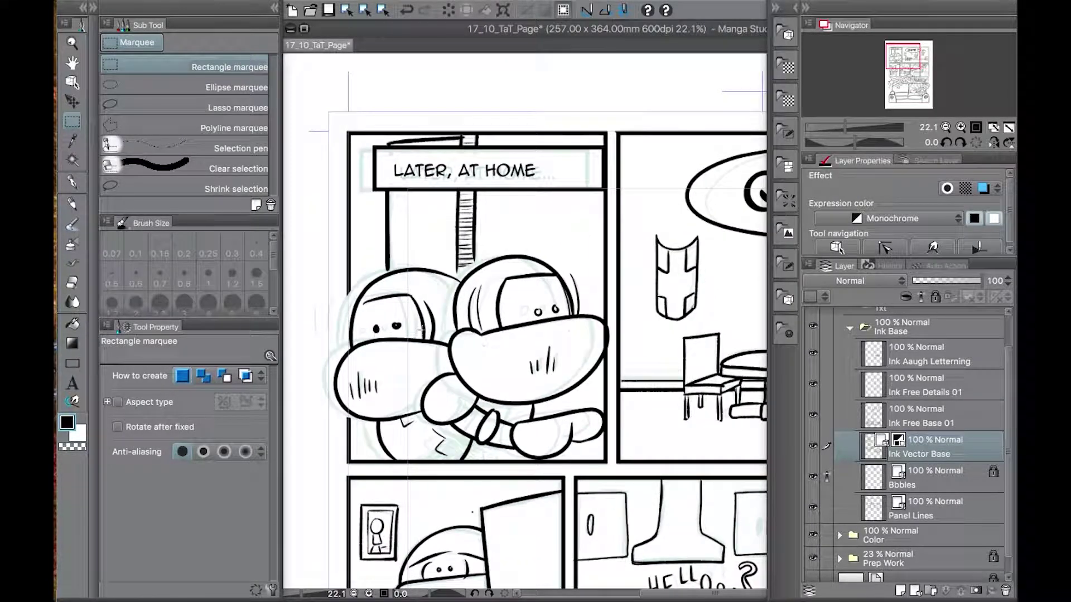
pyautogui.press('e')
pyautogui.keyDown('shift'); pyautogui.keyDown('super'); pyautogui.click(349, 255); pyautogui.keyUp('super'); pyautogui.keyUp('shift')
pyautogui.click(353, 255)
pyautogui.press('super+z')
pyautogui.click(203, 478)
pyautogui.moveTo(346, 139); pyautogui.dragTo(360, 151)
pyautogui.moveTo(348, 454)
pyautogui.mouseDown()
pyautogui.moveTo(337, 463)
pyautogui.moveTo(364, 434)
pyautogui.mouseUp()
pyautogui.click(224, 479)
pyautogui.moveTo(345, 251); pyautogui.dragTo(360, 247)
# Redraw the first panel's left border as a size 1.00 straight line and erase the border segments crossing the characters' muzzles
pyautogui.press('u')
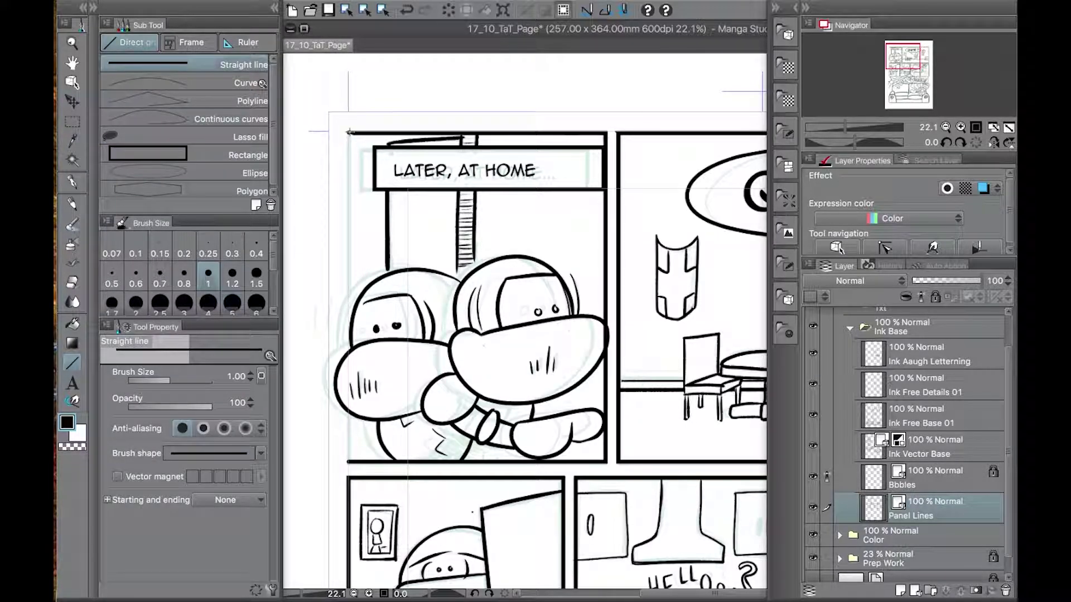
pyautogui.moveTo(349, 133); pyautogui.dragTo(347, 462)
pyautogui.press('e')
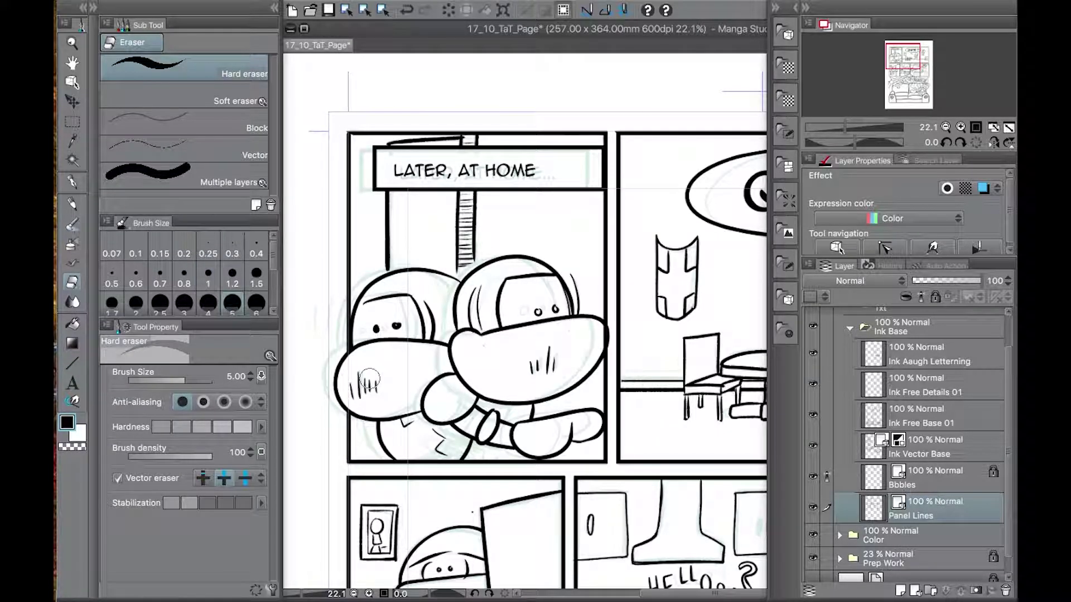
pyautogui.scroll(-1, 368, 380)
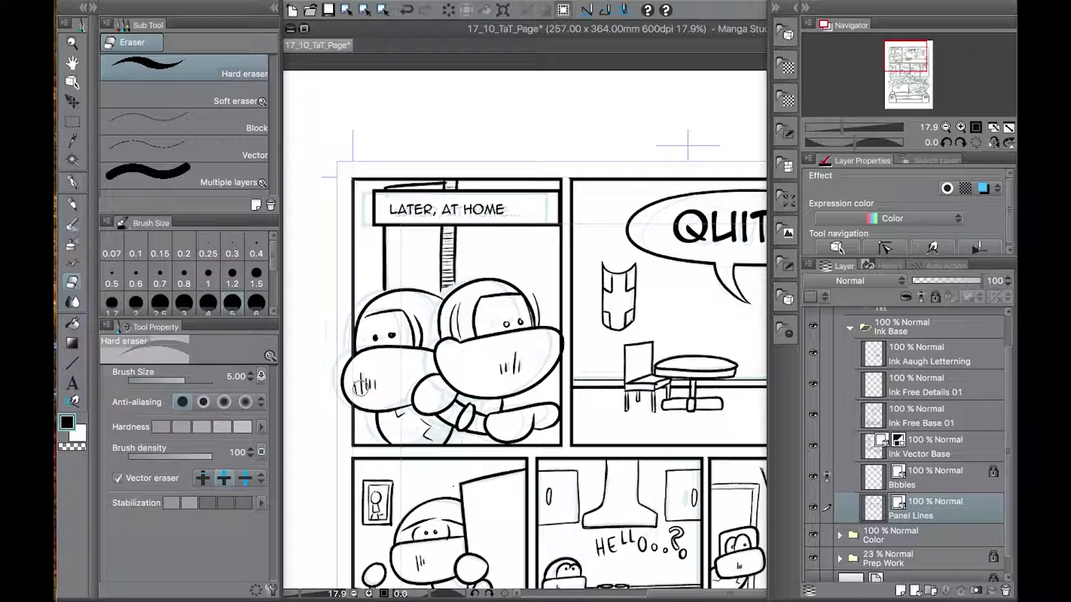
pyautogui.click(562, 344)
# Extend the hatched door post down to the characters' heads with a size 1.00 Textured pen on Ink Free Base 01 and erase excess
pyautogui.press('p')
pyautogui.click(234, 162)
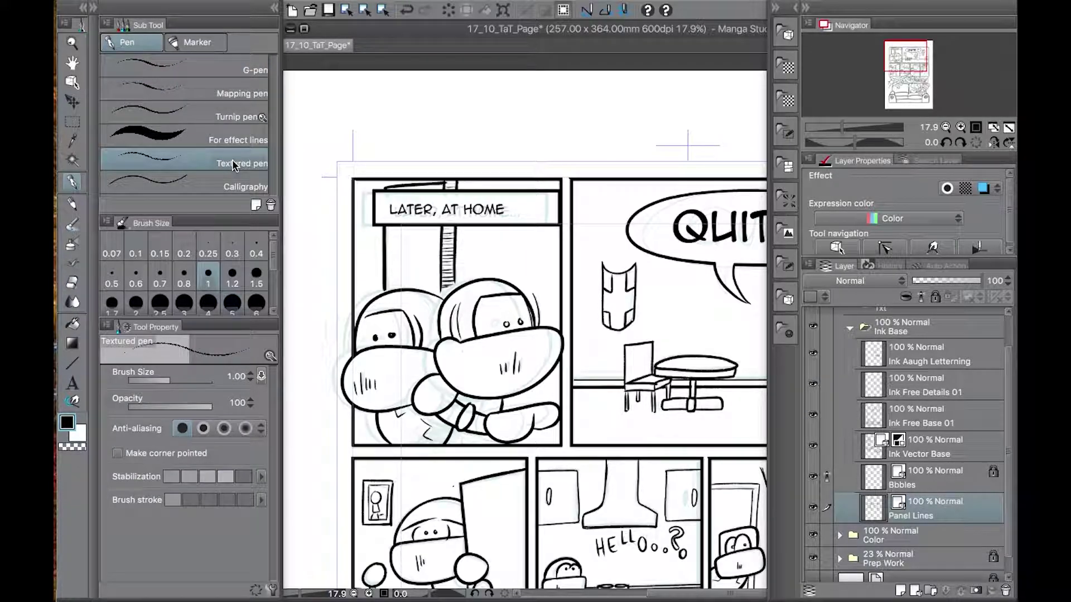
pyautogui.click(913, 423)
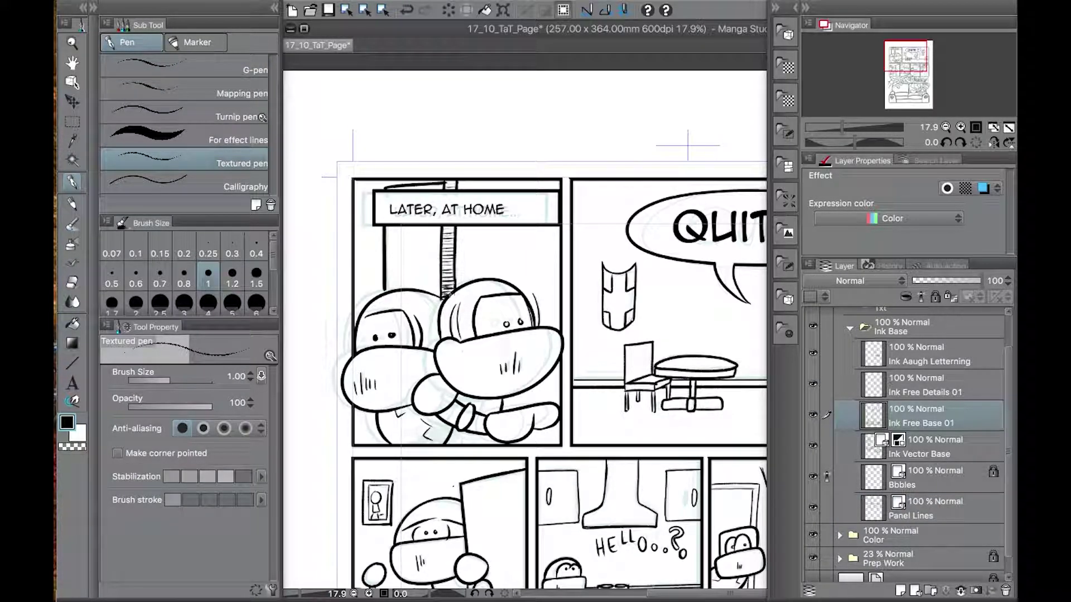
pyautogui.press('e')
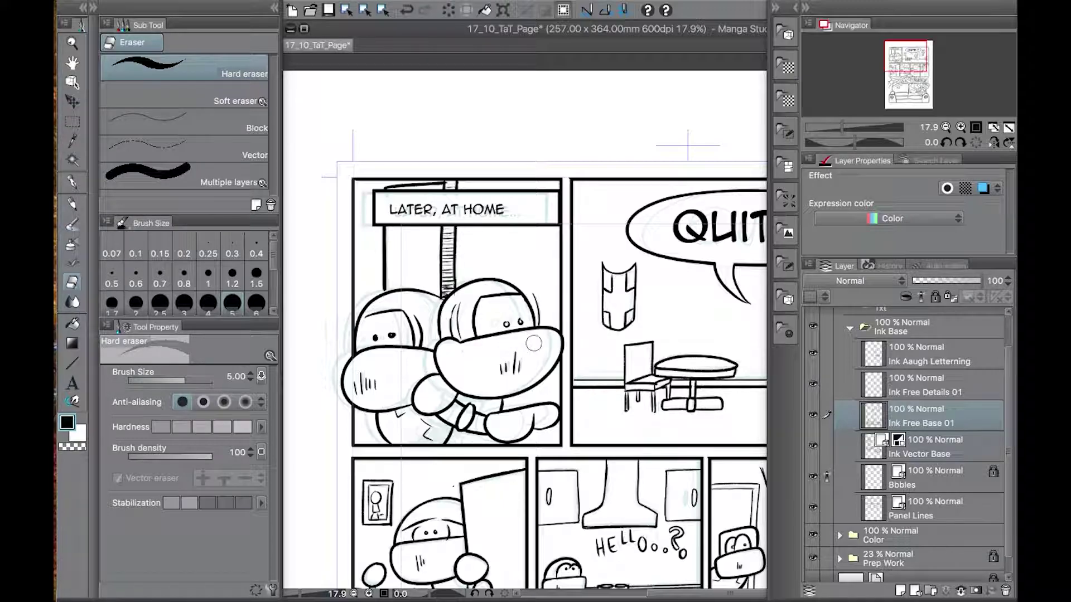
pyautogui.moveTo(526, 350); pyautogui.dragTo(498, 369)
pyautogui.click(419, 200)
# Touch up the first character's body at the first panel's bottom edge and erase the zigzag marks on it
pyautogui.moveTo(508, 438); pyautogui.dragTo(510, 269)
pyautogui.click(75, 182)
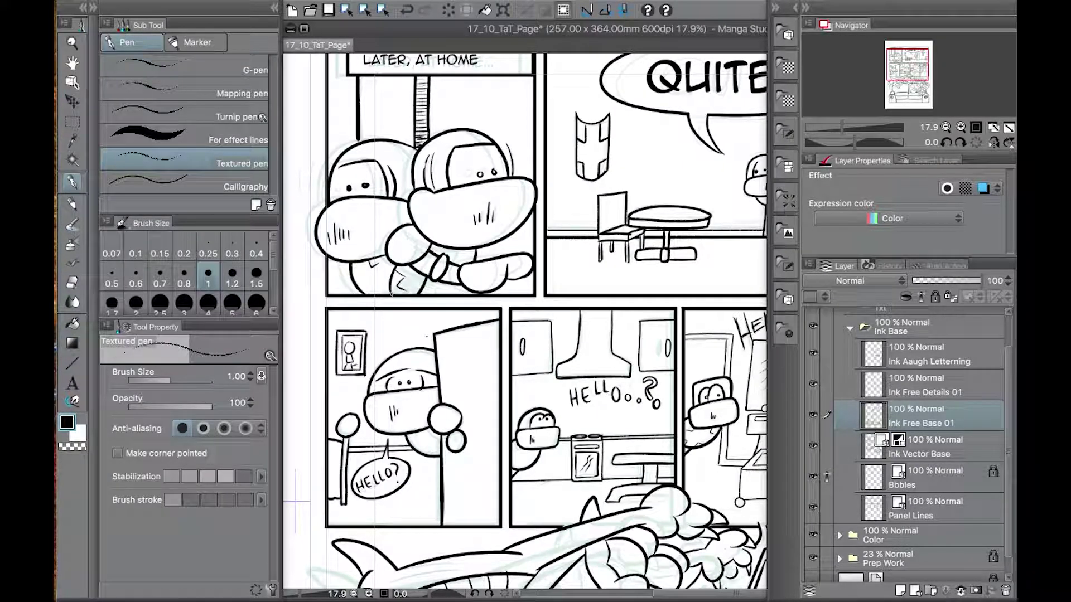
pyautogui.press('e')
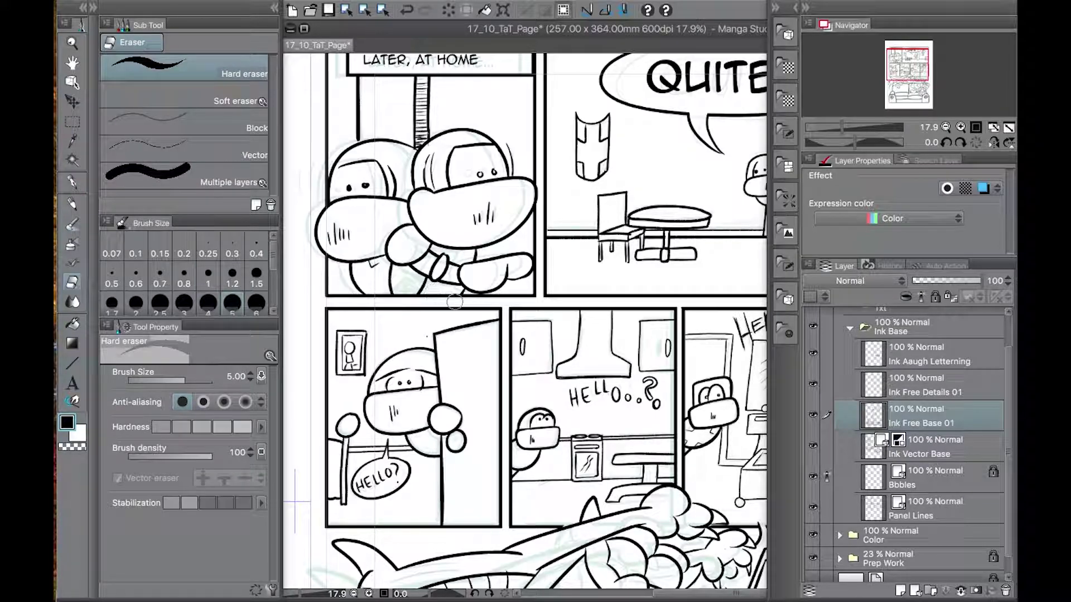
# Check which ink layer holds the first panel's lines, toggling the visibility of Ink Aaugh Letterning, Ink Free Base 01, Ink Vector Base and Bbbles
pyautogui.click(819, 356)
pyautogui.click(816, 354)
pyautogui.click(816, 413)
pyautogui.click(817, 413)
pyautogui.click(815, 445)
pyautogui.click(816, 445)
pyautogui.click(815, 477)
pyautogui.click(815, 477)
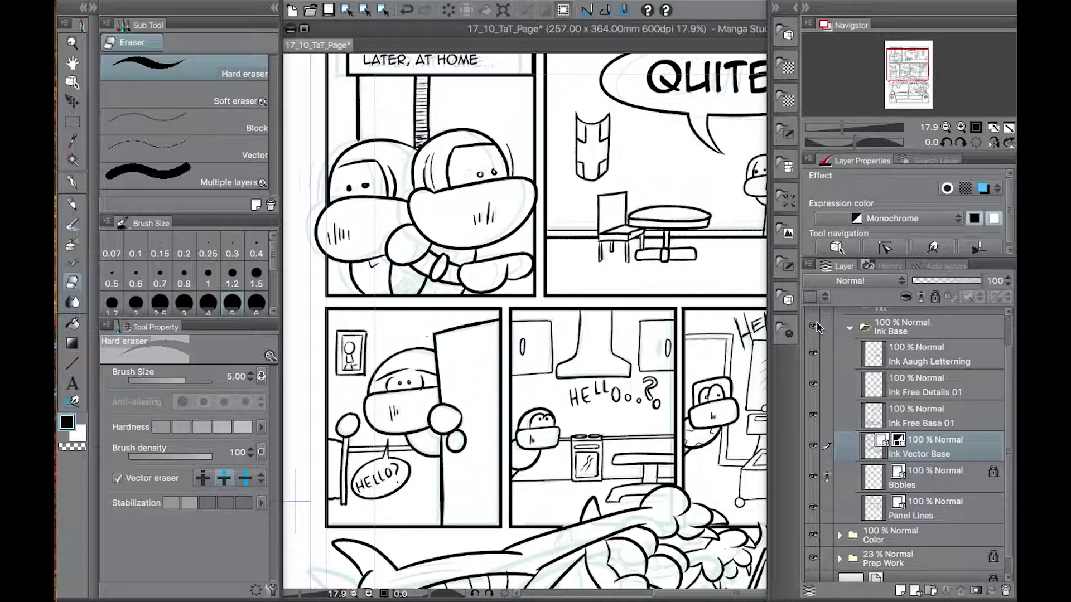
pyautogui.click(820, 356)
pyautogui.click(813, 415)
pyautogui.click(813, 418)
# Return to the pen on Ink Free Base 01 and hide the Prep Work sketch folder
pyautogui.press('p')
pyautogui.click(953, 416)
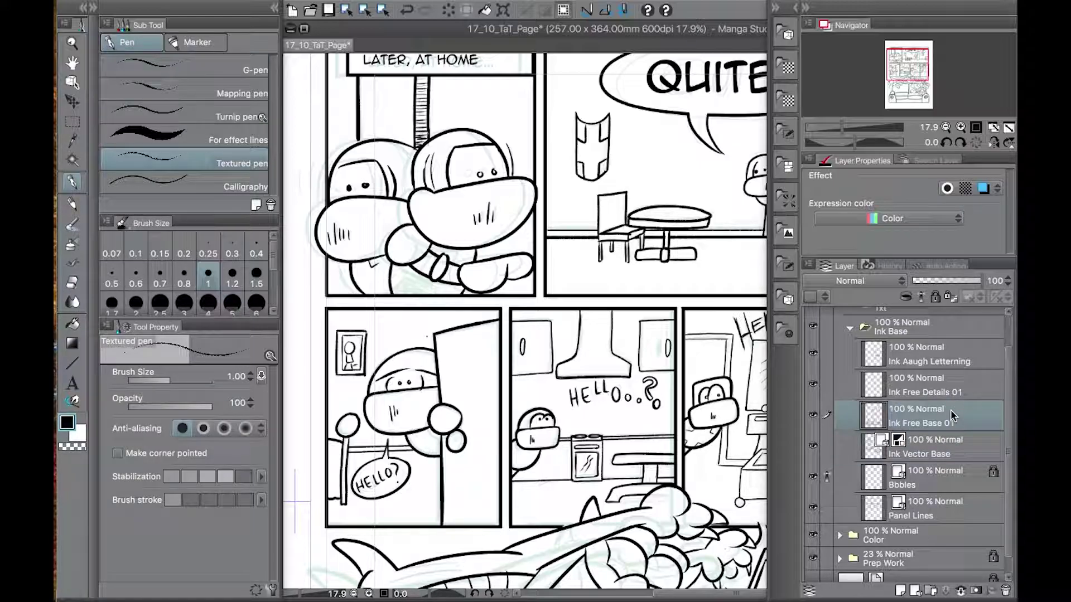
pyautogui.scroll(-3, 413, 299)
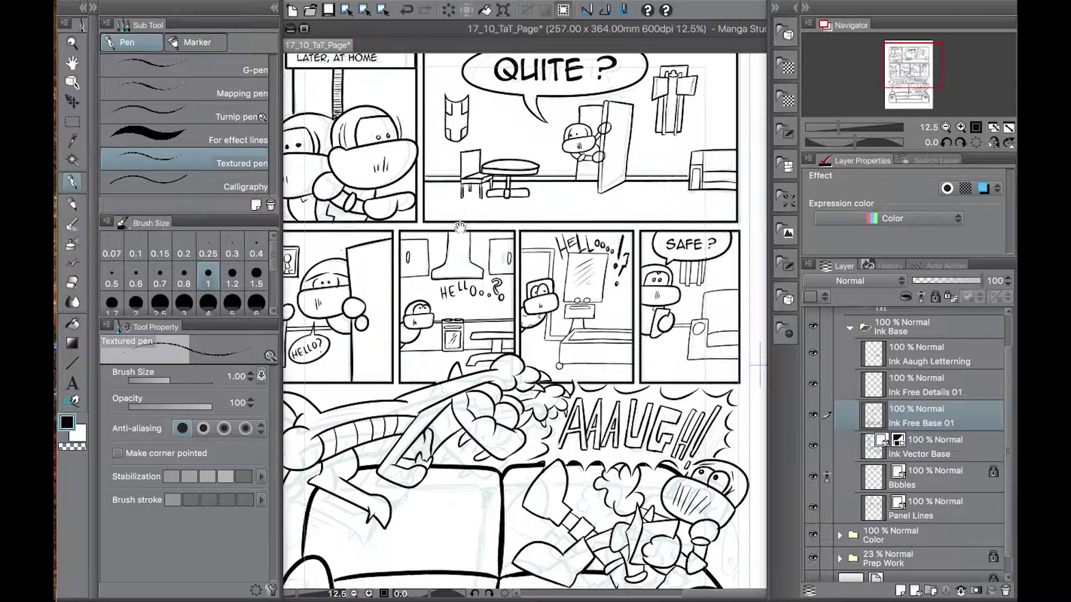
pyautogui.moveTo(559, 428); pyautogui.dragTo(488, 187)
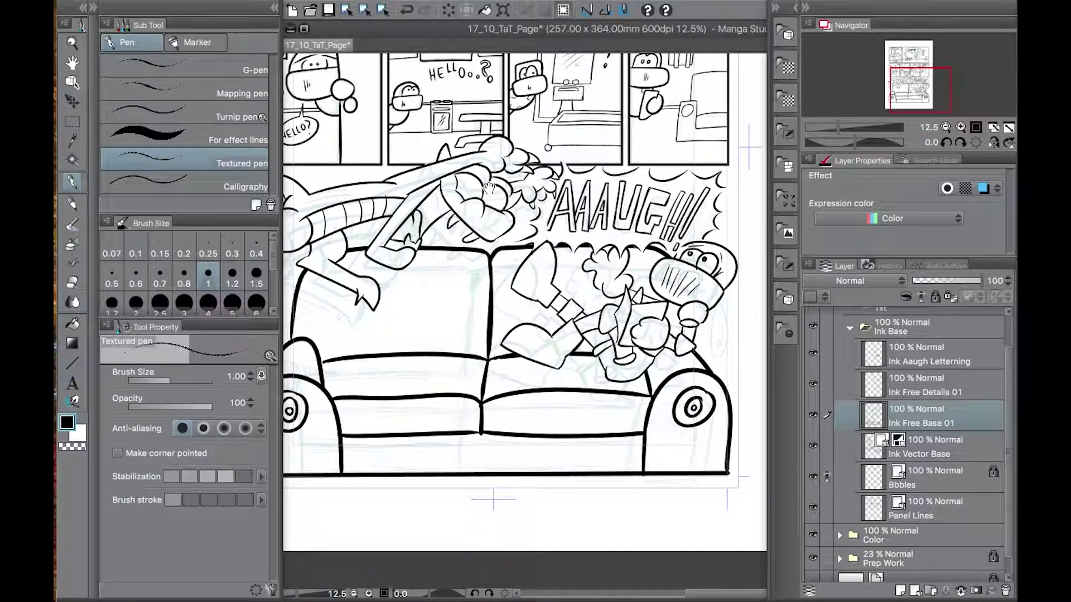
pyautogui.scroll(2, 862, 391)
pyautogui.scroll(-3, 896, 535)
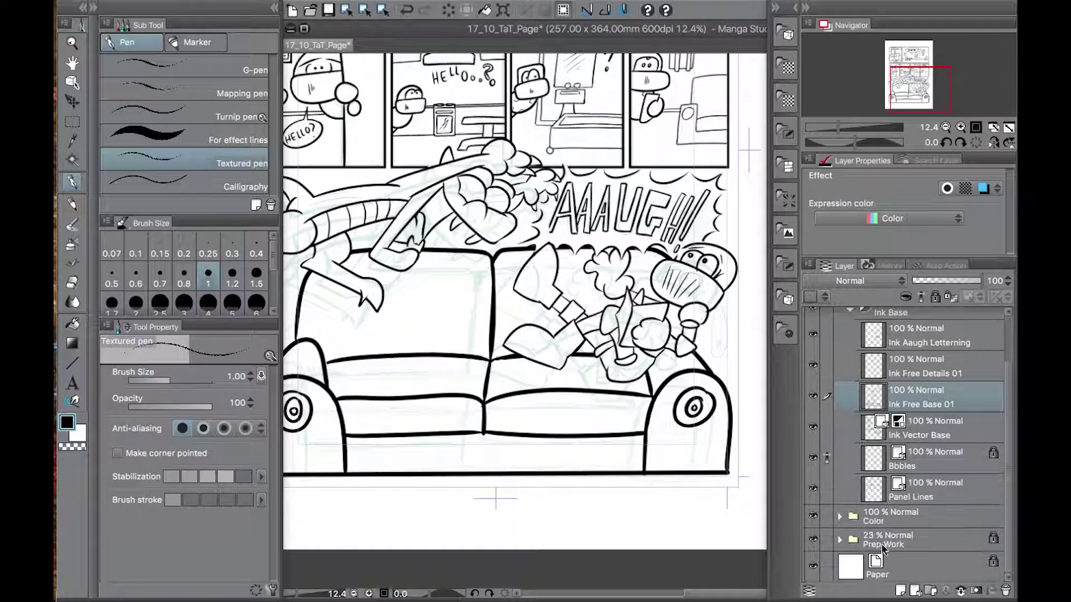
pyautogui.click(813, 540)
# Fill the lunging creature's open mouth with black on Ink Free Base 01 using the Fill tool set to All layers
pyautogui.moveTo(603, 313); pyautogui.dragTo(636, 382)
pyautogui.click(223, 67)
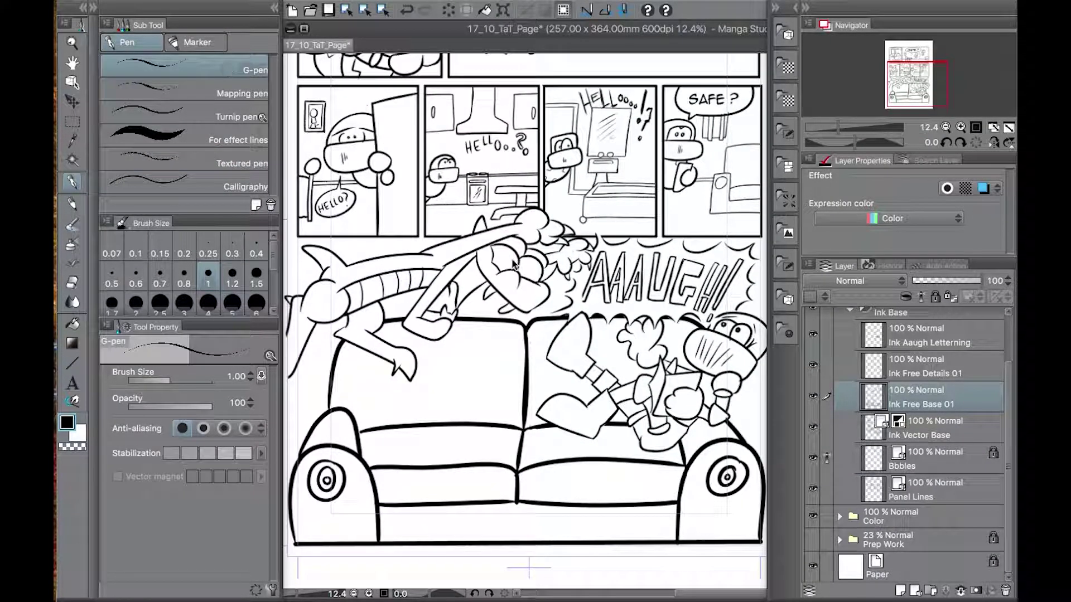
pyautogui.click(72, 325)
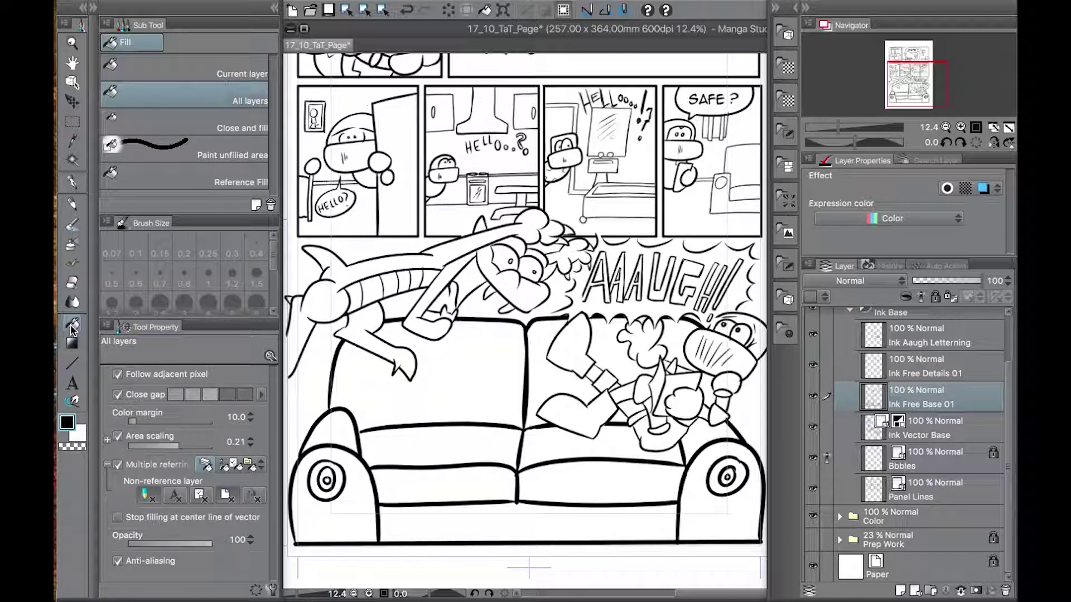
pyautogui.click(480, 272)
pyautogui.scroll(3, 480, 270)
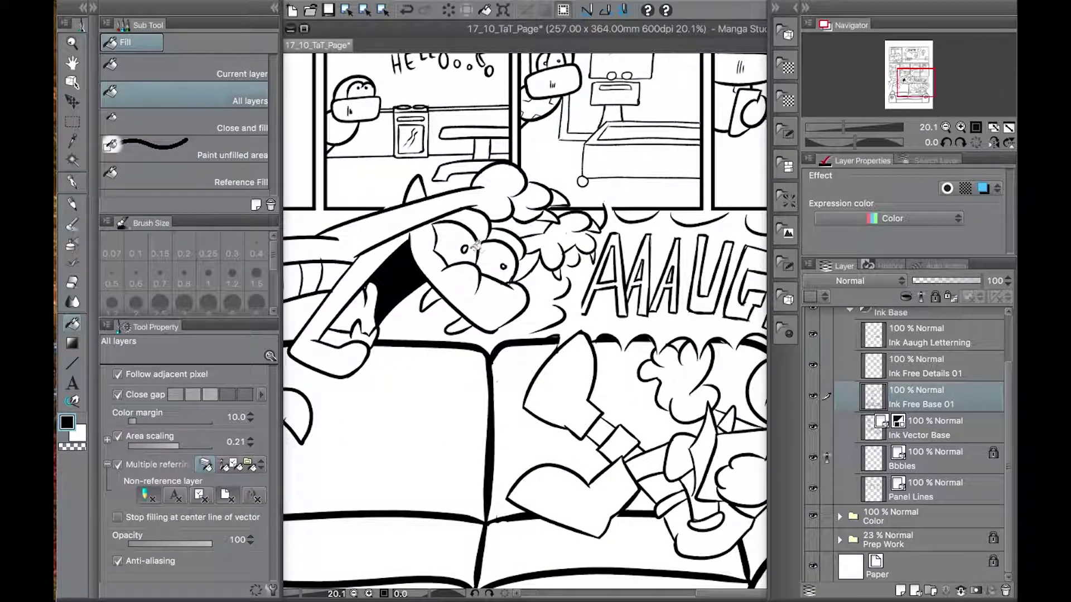
# Blacken the peeking character's pupils in the third and second panels of the middle row
pyautogui.moveTo(580, 299); pyautogui.dragTo(340, 503)
pyautogui.scroll(2, 498, 233)
pyautogui.moveTo(503, 240); pyautogui.dragTo(765, 246)
pyautogui.scroll(3, 558, 262)
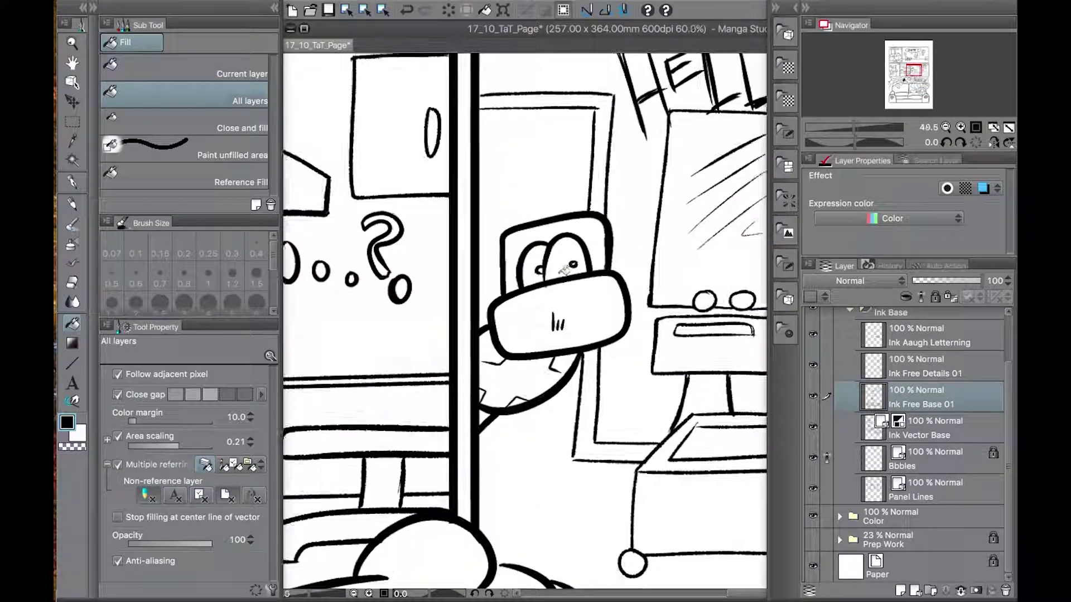
pyautogui.click(577, 262)
pyautogui.moveTo(576, 267); pyautogui.dragTo(747, 240)
pyautogui.moveTo(346, 246); pyautogui.dragTo(560, 227)
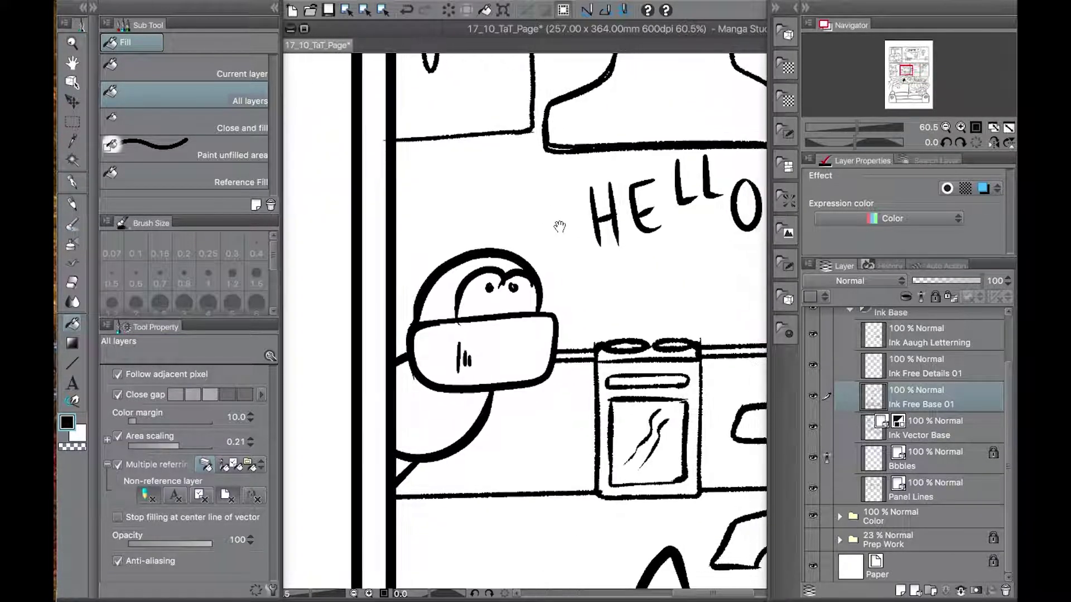
pyautogui.press('p')
pyautogui.click(513, 287)
# Blacken the pupils of the character in the "HELLO?" panel and of both characters in the "LATER, AT HOME" panel
pyautogui.moveTo(335, 312); pyautogui.dragTo(741, 357)
pyautogui.press('g')
pyautogui.click(447, 278)
pyautogui.moveTo(447, 278); pyautogui.dragTo(485, 547)
pyautogui.click(673, 216)
pyautogui.click(719, 209)
pyautogui.moveTo(290, 255); pyautogui.dragTo(438, 304)
pyautogui.press('p')
pyautogui.click(439, 303)
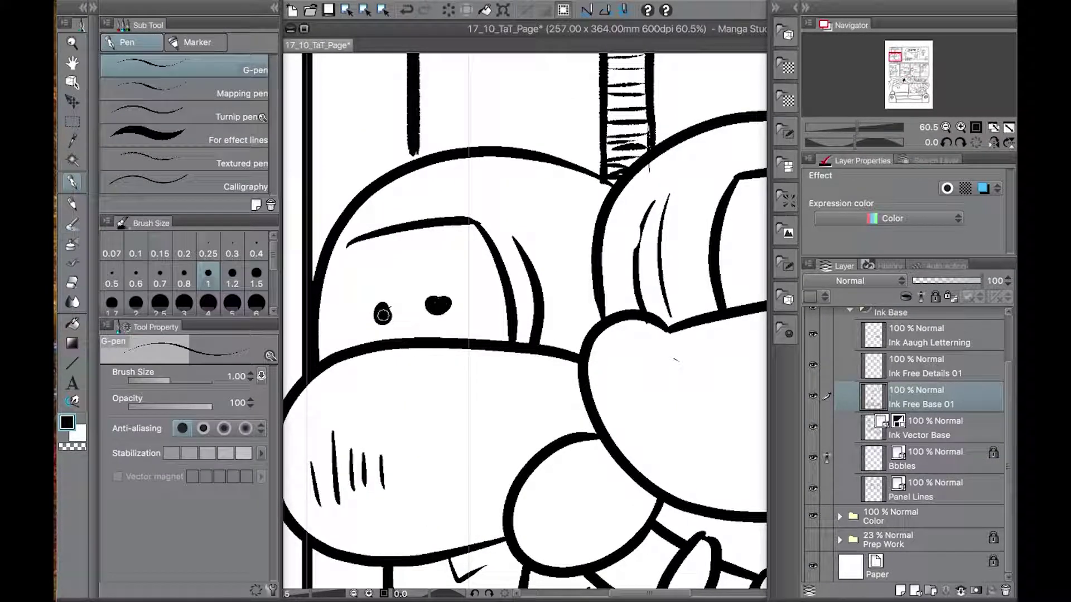
# Erase the door lines crossing the character's two hands in the "QUITE?" panel on Ink Free Base 01 with a size 5.00 Hard eraser
pyautogui.moveTo(661, 346); pyautogui.dragTo(281, 365)
pyautogui.moveTo(625, 351); pyautogui.dragTo(281, 368)
pyautogui.moveTo(608, 368); pyautogui.dragTo(267, 389)
pyautogui.scroll(-3, 524, 321)
pyautogui.moveTo(551, 268); pyautogui.dragTo(521, 313)
pyautogui.scroll(-1, 357, 329)
pyautogui.scroll(4, 525, 324)
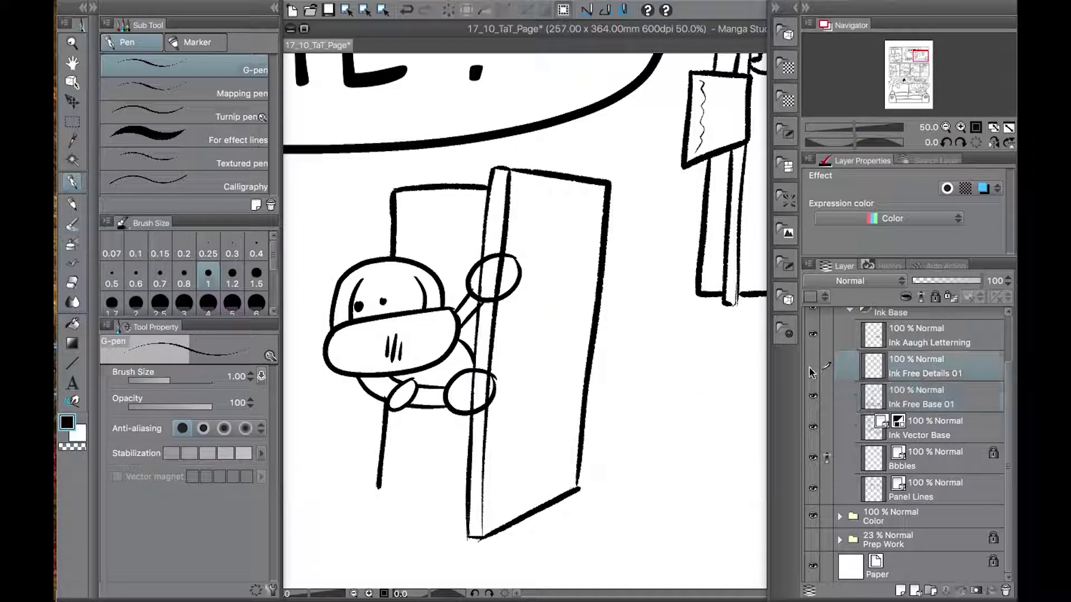
pyautogui.press('e')
pyautogui.moveTo(484, 269)
pyautogui.mouseDown()
pyautogui.moveTo(490, 282)
pyautogui.moveTo(505, 273)
pyautogui.mouseUp()
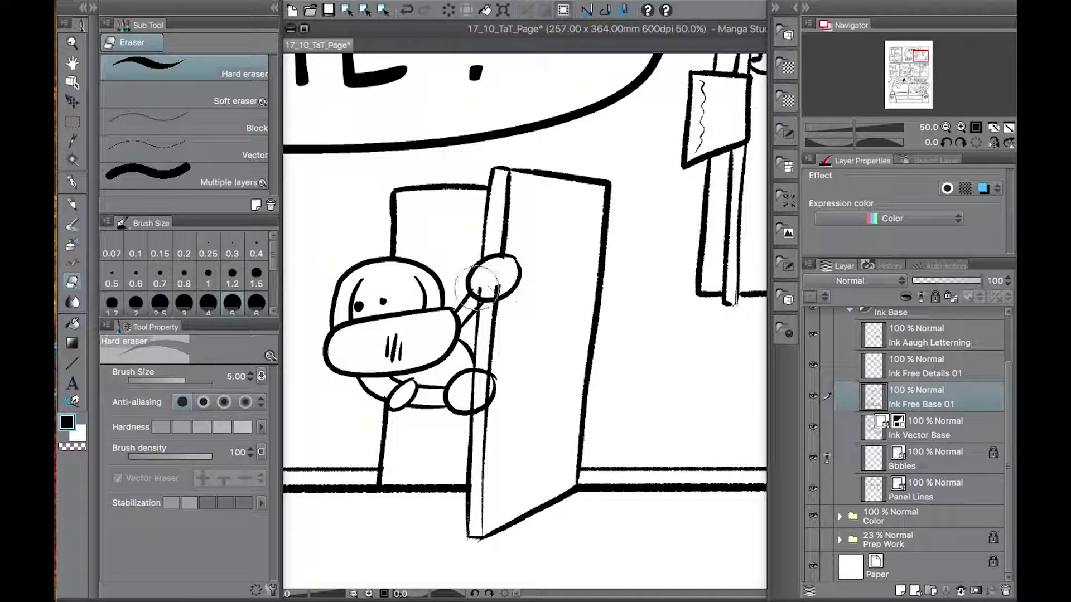
pyautogui.moveTo(483, 387); pyautogui.dragTo(473, 402)
# Check which ink layer holds the middle-row panel lines by toggling layer visibility
pyautogui.scroll(-10, 510, 228)
pyautogui.moveTo(420, 248); pyautogui.dragTo(533, 198)
pyautogui.moveTo(381, 298); pyautogui.dragTo(516, 234)
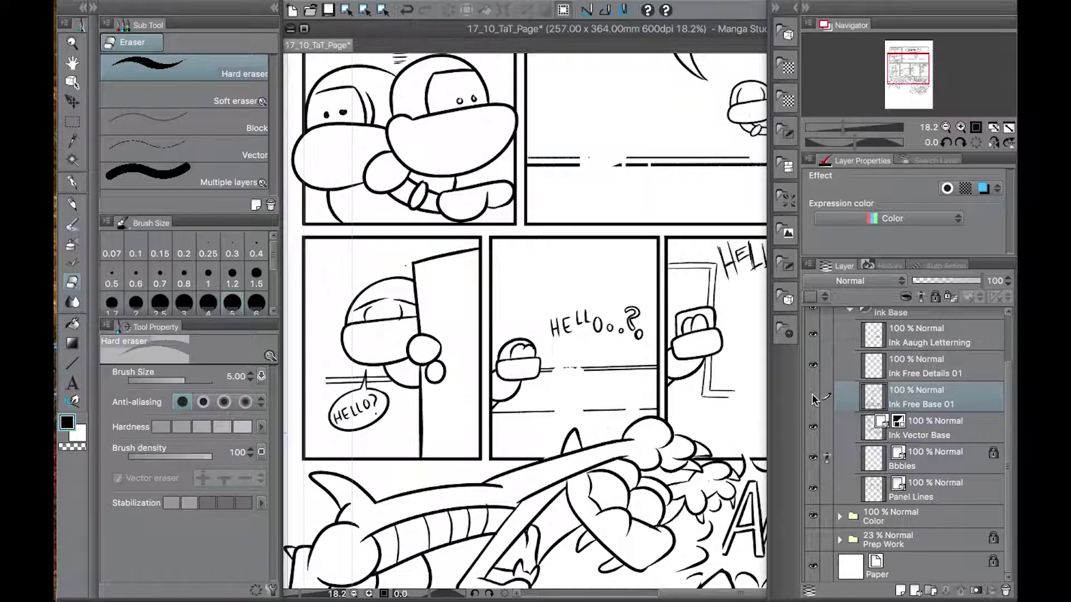
pyautogui.click(813, 335)
pyautogui.click(813, 335)
# Draw the inner edge line of the door in the "HELLO?" panel on Ink Free Details 01 with a size 1.00 Textured pen
pyautogui.click(921, 366)
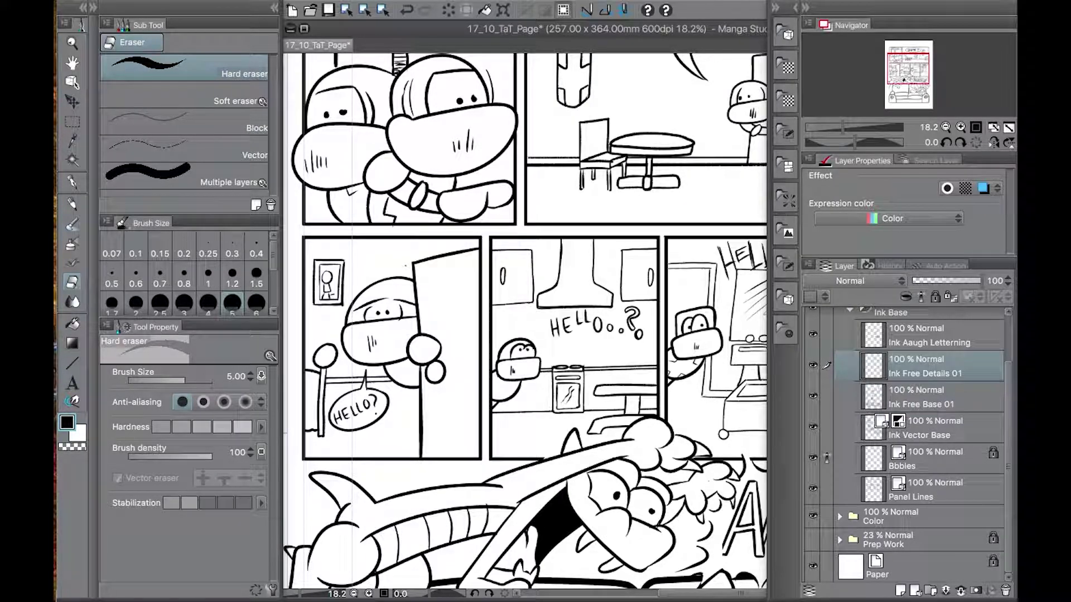
pyautogui.press('p')
pyautogui.click(239, 162)
pyautogui.scroll(3, 427, 336)
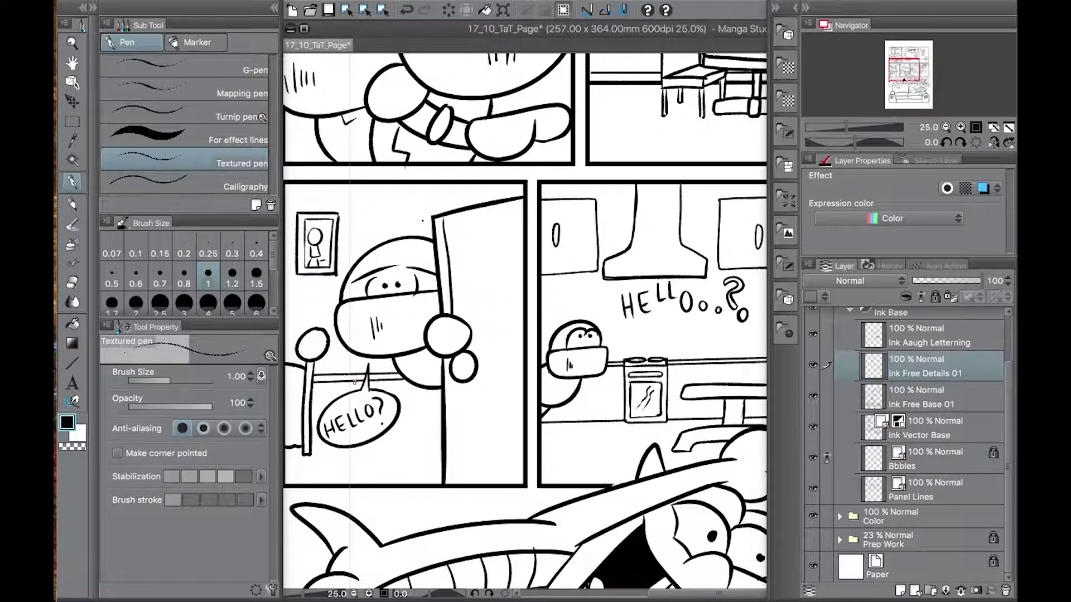
pyautogui.hotkey('ctrl', 'z')
pyautogui.moveTo(472, 180); pyautogui.dragTo(480, 293)
pyautogui.hotkey('ctrl', 'z')
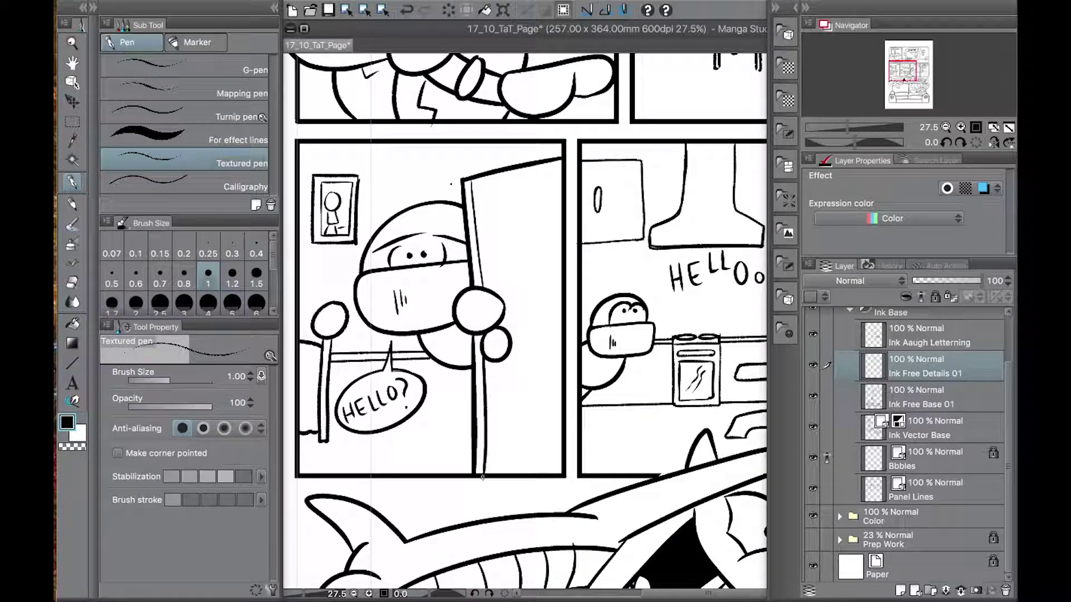
pyautogui.moveTo(472, 178); pyautogui.dragTo(481, 304)
pyautogui.hotkey('ctrl', 'z')
pyautogui.moveTo(478, 254); pyautogui.dragTo(482, 287)
pyautogui.scroll(3, 480, 301)
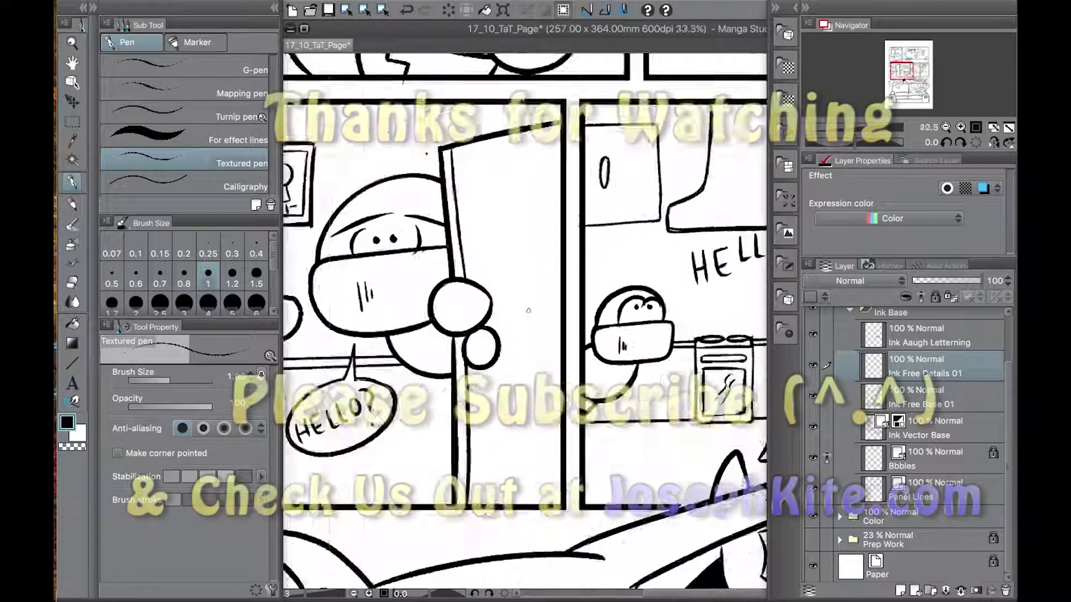
# Touch up the lunging creature's face with the G-pen and Fill tool on Ink Free Details 01
pyautogui.scroll(-5, 430, 339)
pyautogui.moveTo(580, 421); pyautogui.dragTo(466, 343)
pyautogui.scroll(-2, 467, 341)
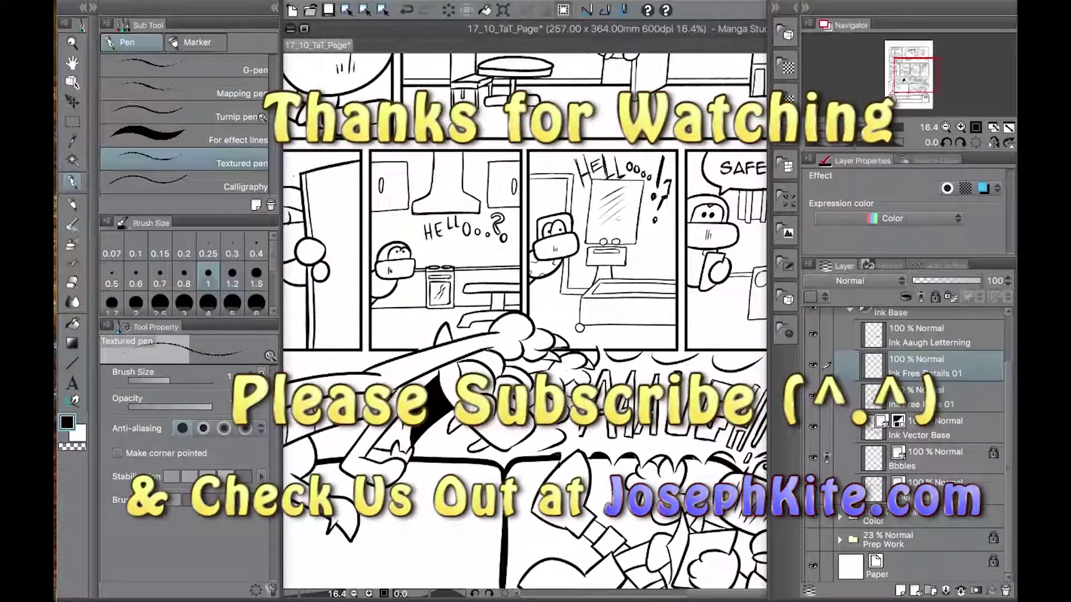
pyautogui.press('p')
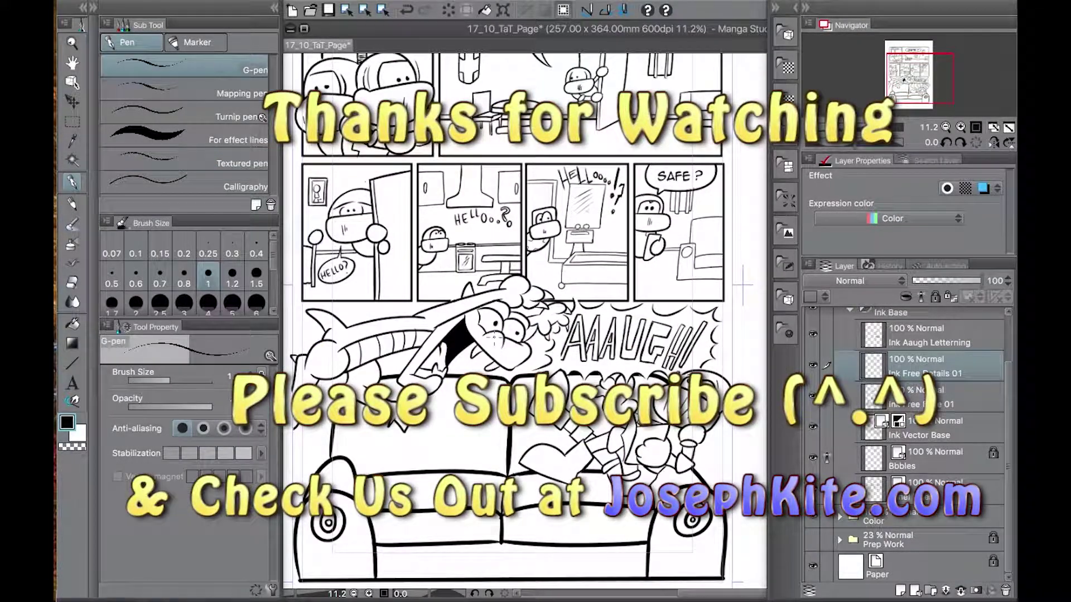
pyautogui.scroll(3, 502, 329)
pyautogui.click(73, 325)
pyautogui.click(483, 353)
pyautogui.click(74, 181)
pyautogui.moveTo(478, 362); pyautogui.dragTo(231, 269)
# Draw a thin detail line along the front of the range hood in the kitchen panel with the G-pen
pyautogui.scroll(1, 474, 334)
pyautogui.scroll(-2, 467, 312)
pyautogui.scroll(-1, 467, 312)
pyautogui.moveTo(453, 246); pyautogui.dragTo(507, 350)
pyautogui.moveTo(494, 208); pyautogui.dragTo(494, 322)
pyautogui.scroll(4, 494, 322)
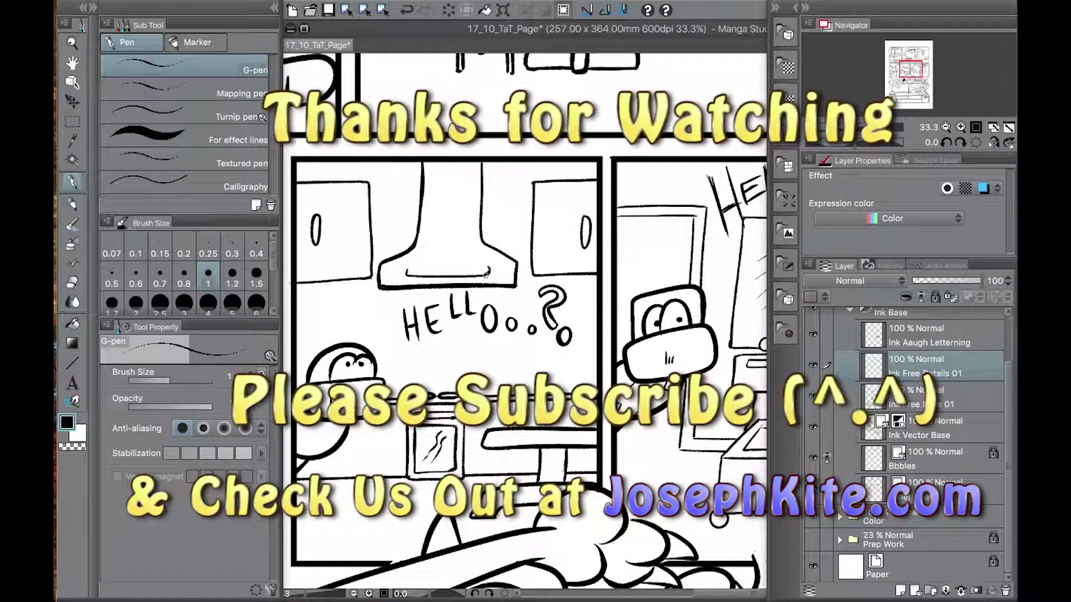
# Try closing the slot on the range hood and adding a crease line above it, and undo these strokes
pyautogui.press('super+z')
pyautogui.press('super+z')
pyautogui.moveTo(479, 252)
pyautogui.mouseDown()
pyautogui.moveTo(474, 232)
pyautogui.moveTo(475, 258)
pyautogui.mouseUp()
pyautogui.press('super+z')
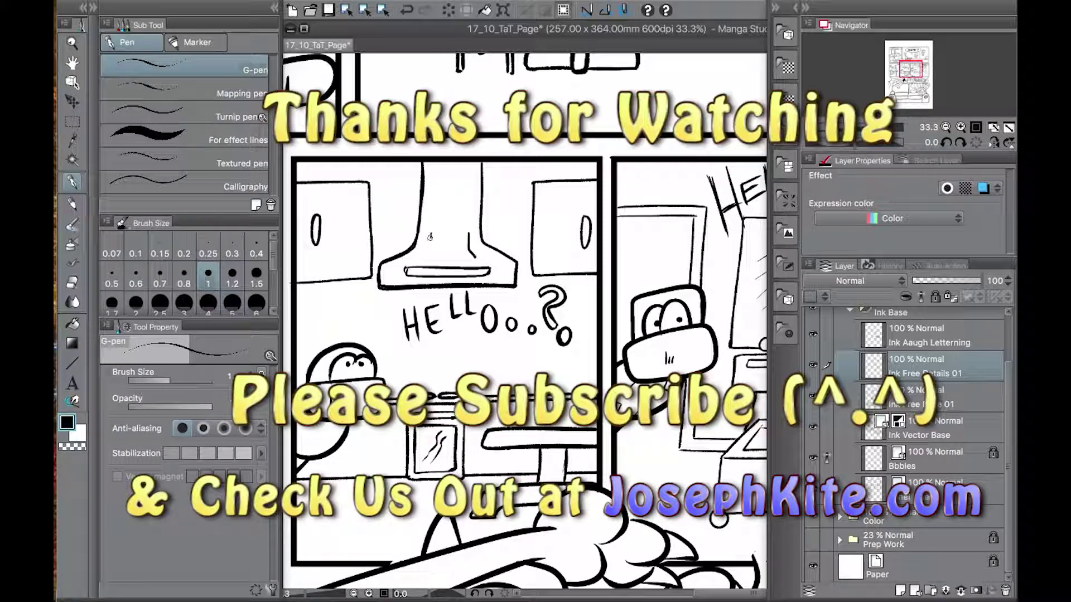
pyautogui.press('super+z')
pyautogui.press('super+z')
pyautogui.press('super+z')
pyautogui.press('super+z')
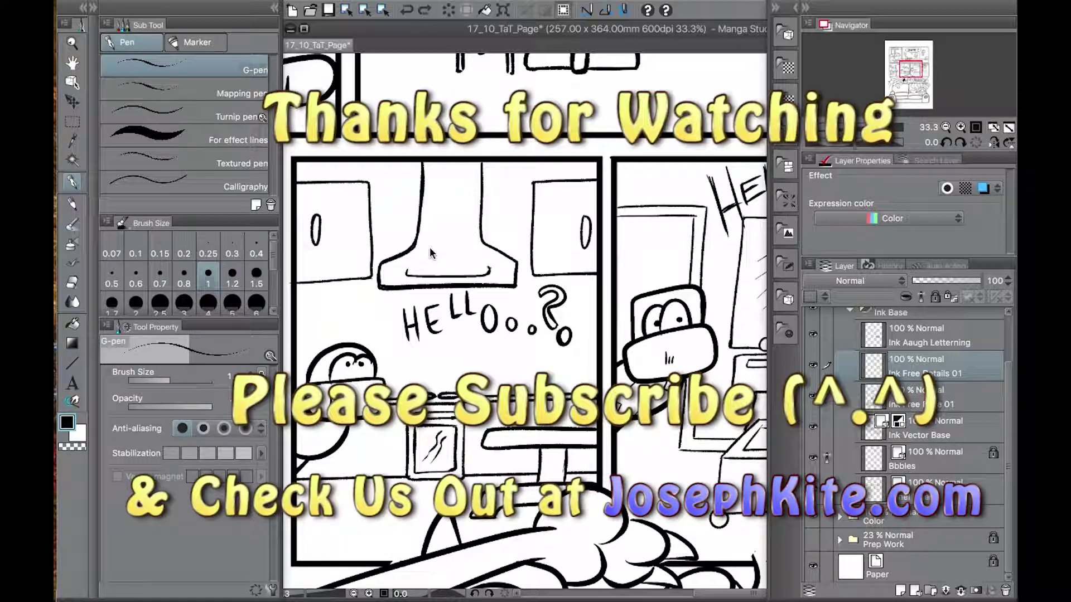
pyautogui.scroll(-6, 430, 249)
pyautogui.moveTo(431, 249); pyautogui.dragTo(509, 245)
pyautogui.scroll(1, 509, 246)
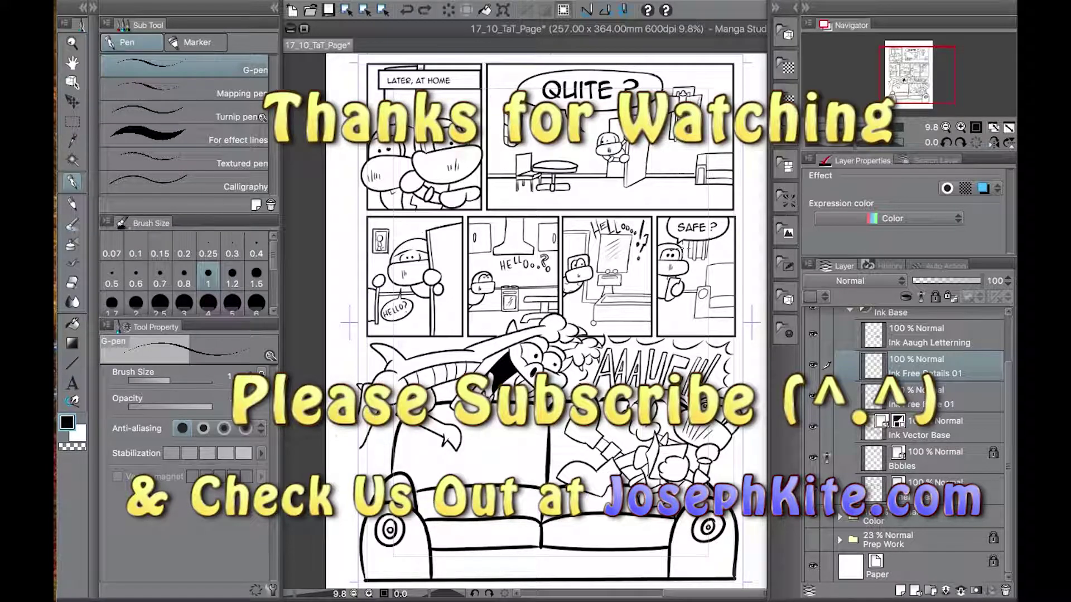
pyautogui.scroll(5, 643, 192)
pyautogui.moveTo(639, 186); pyautogui.dragTo(635, 290)
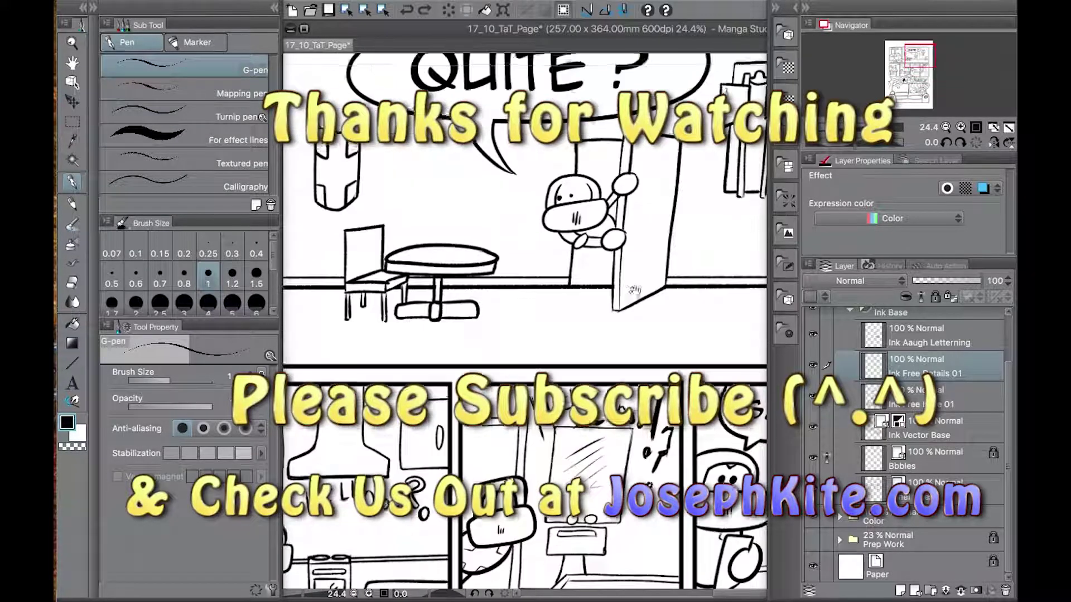